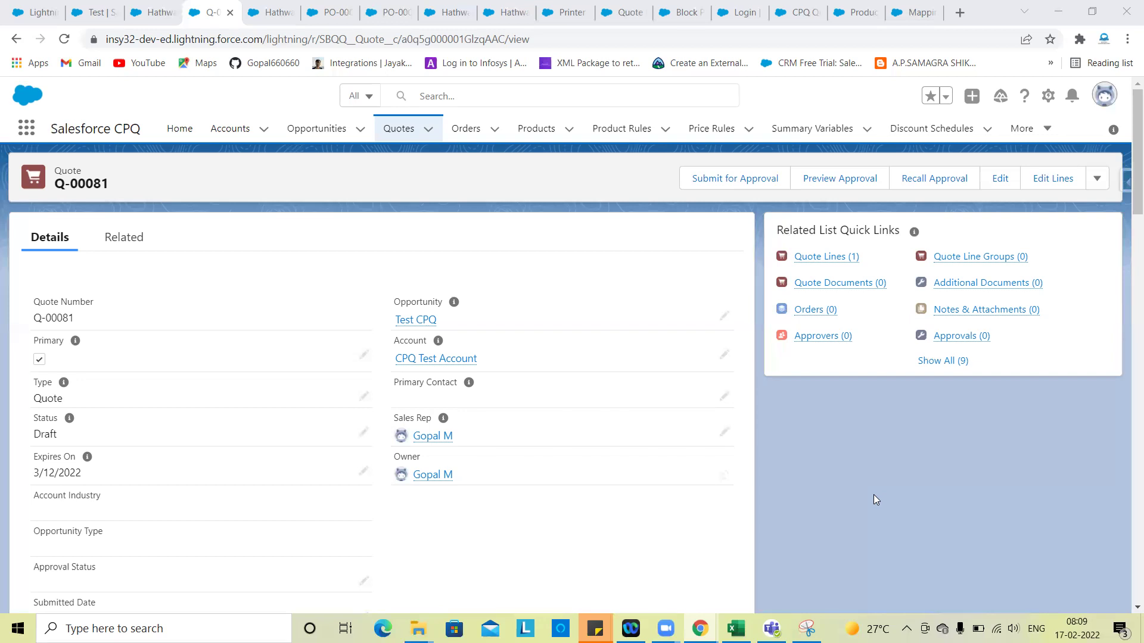
Step: Reload the Hathway Networks product and examine its related features, options and option constraints
click(269, 12)
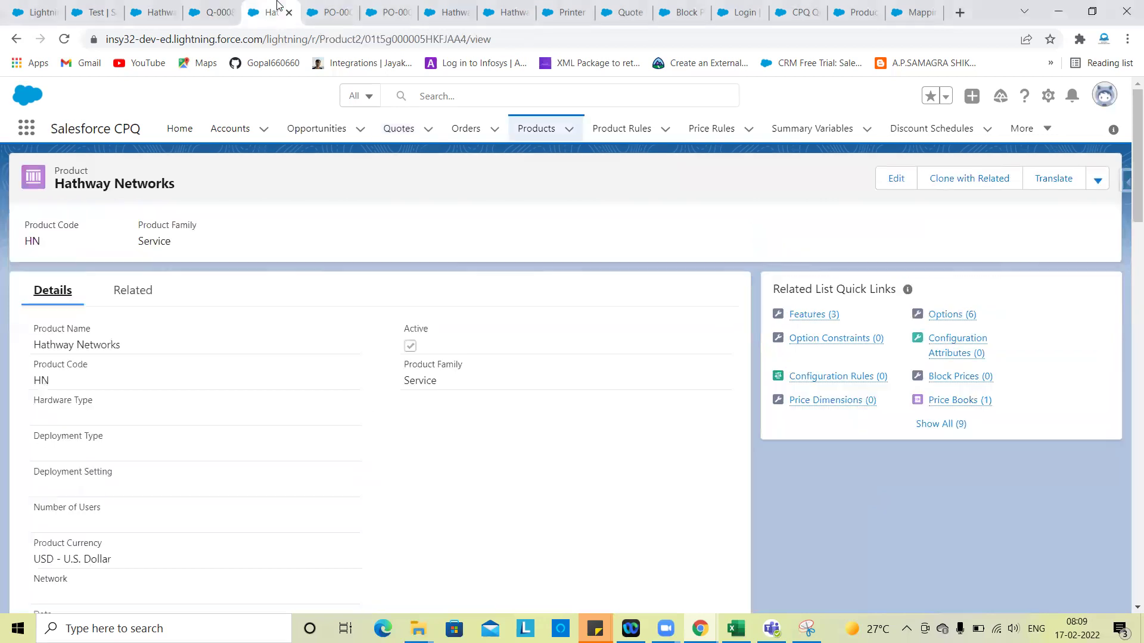
click(65, 40)
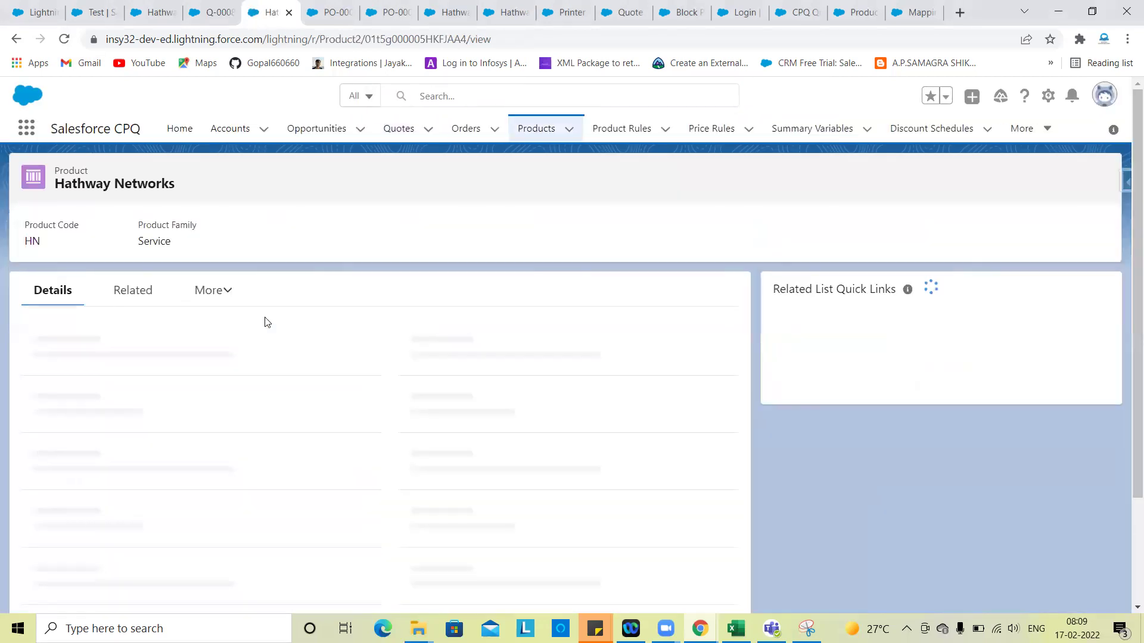
click(132, 291)
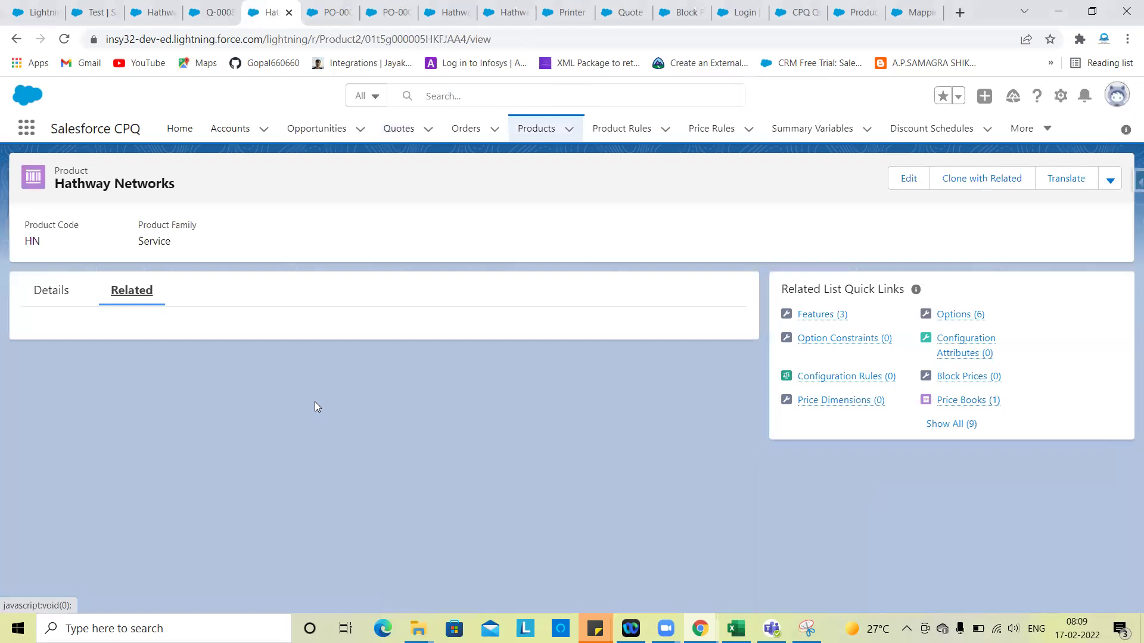
scroll(316, 406, down, 2)
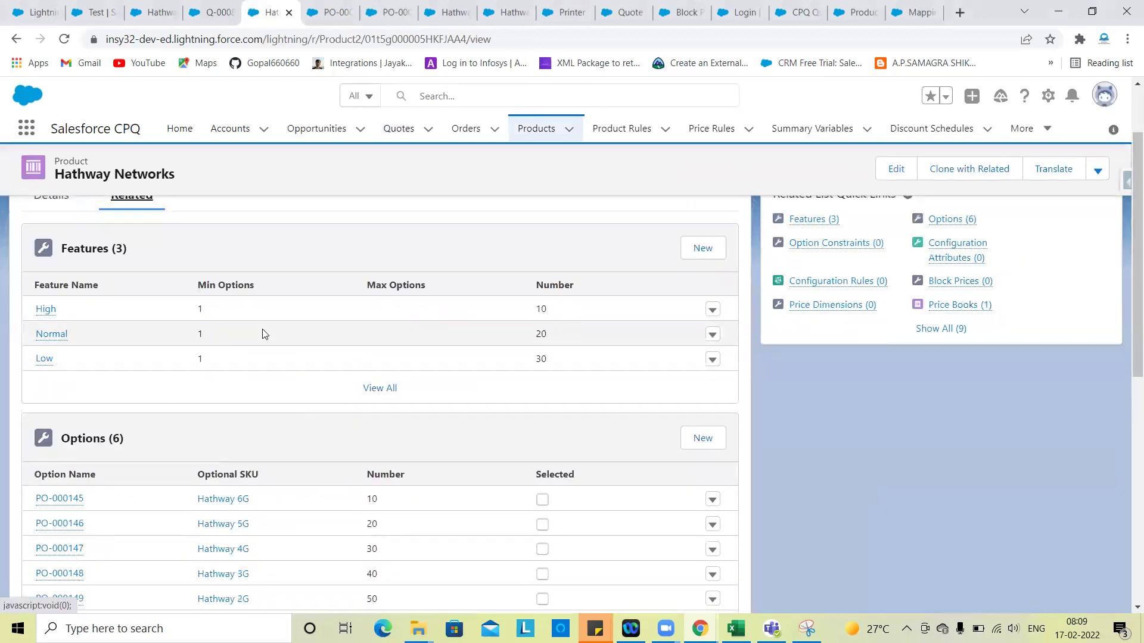
scroll(186, 386, down, 3)
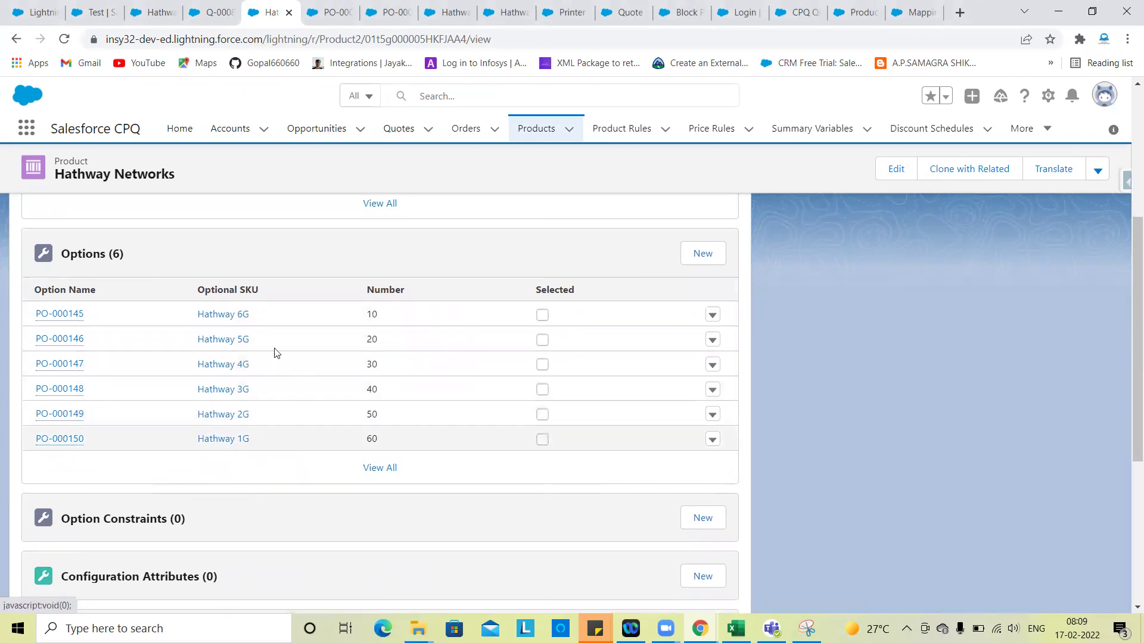
scroll(291, 507, down, 1)
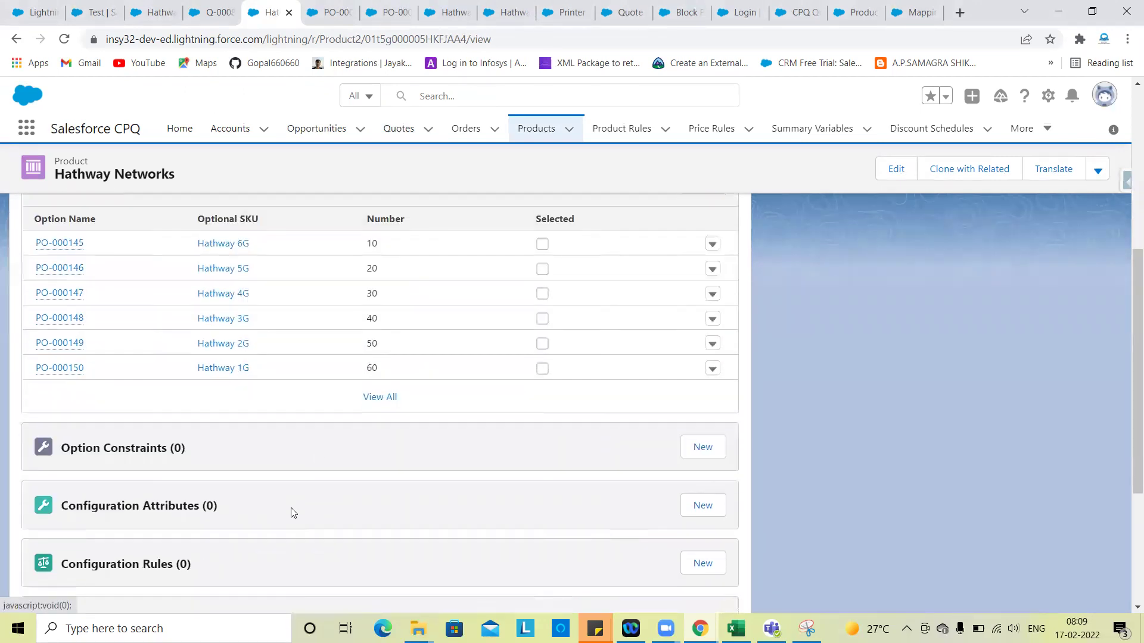
scroll(283, 519, down, 1)
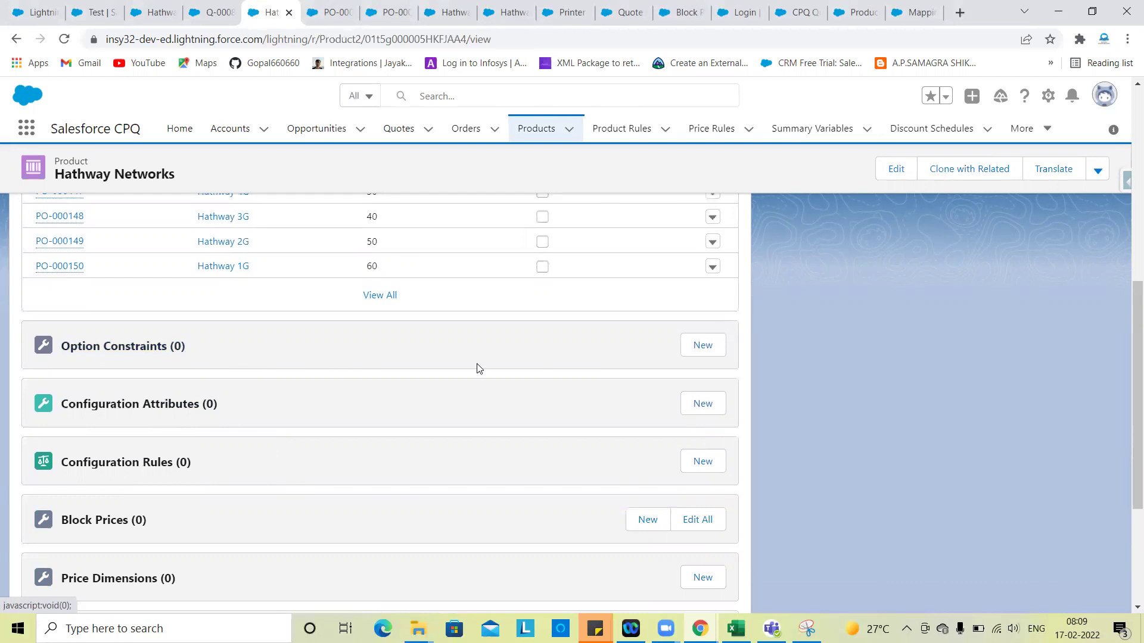
scroll(536, 372, up, 1)
Step: Open a new option constraint form for Hathway Networks, examine its fields and Type choices, and cancel it
click(700, 355)
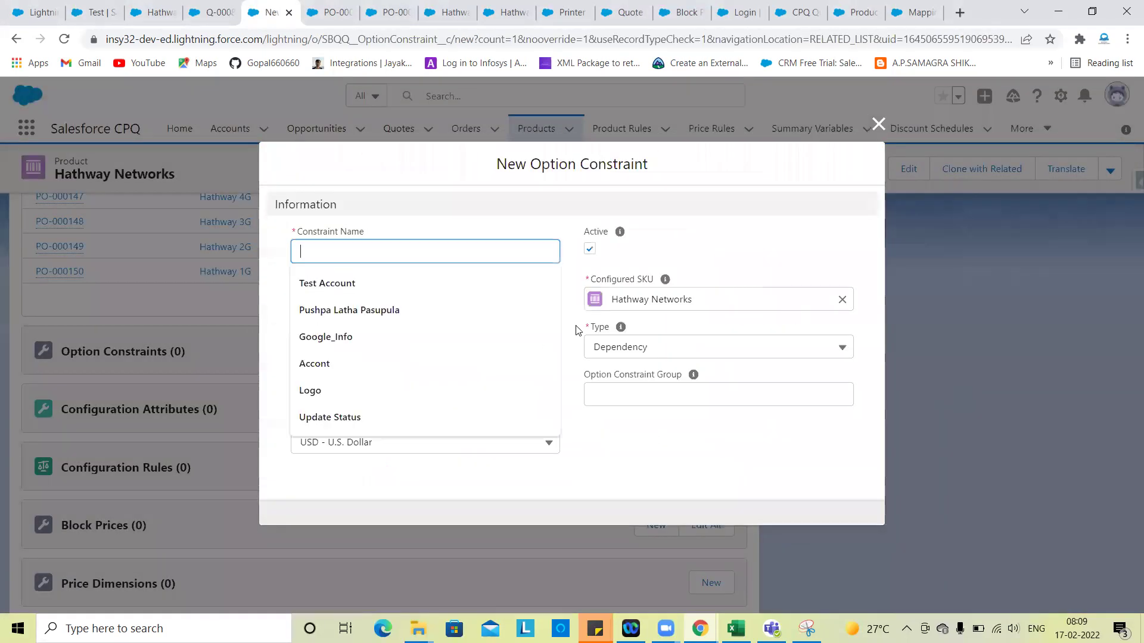
click(484, 197)
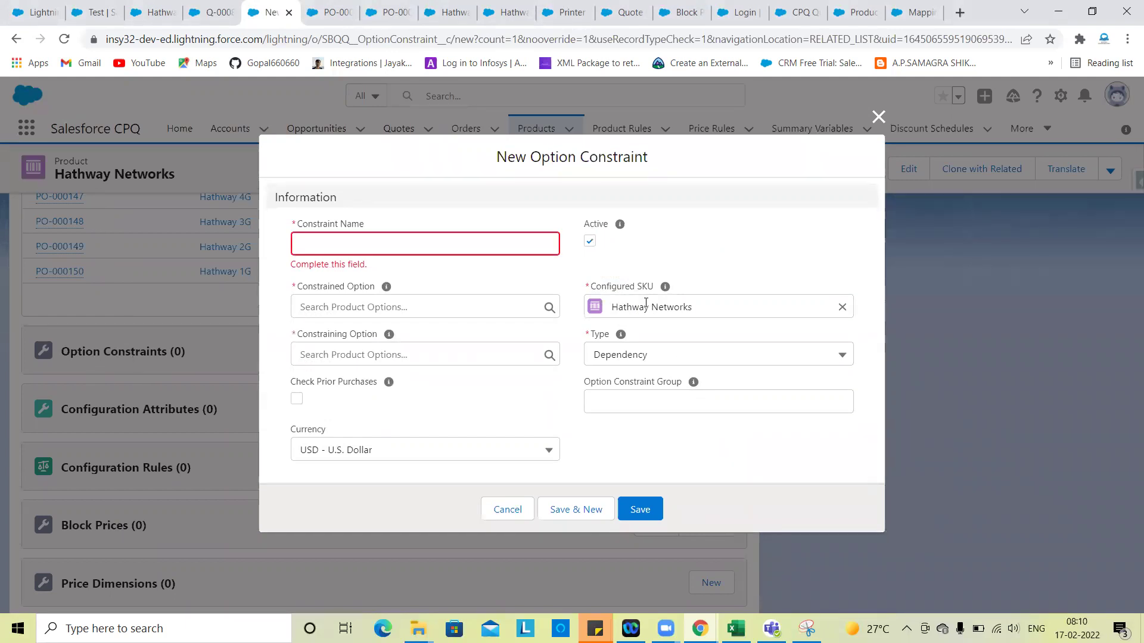
click(641, 354)
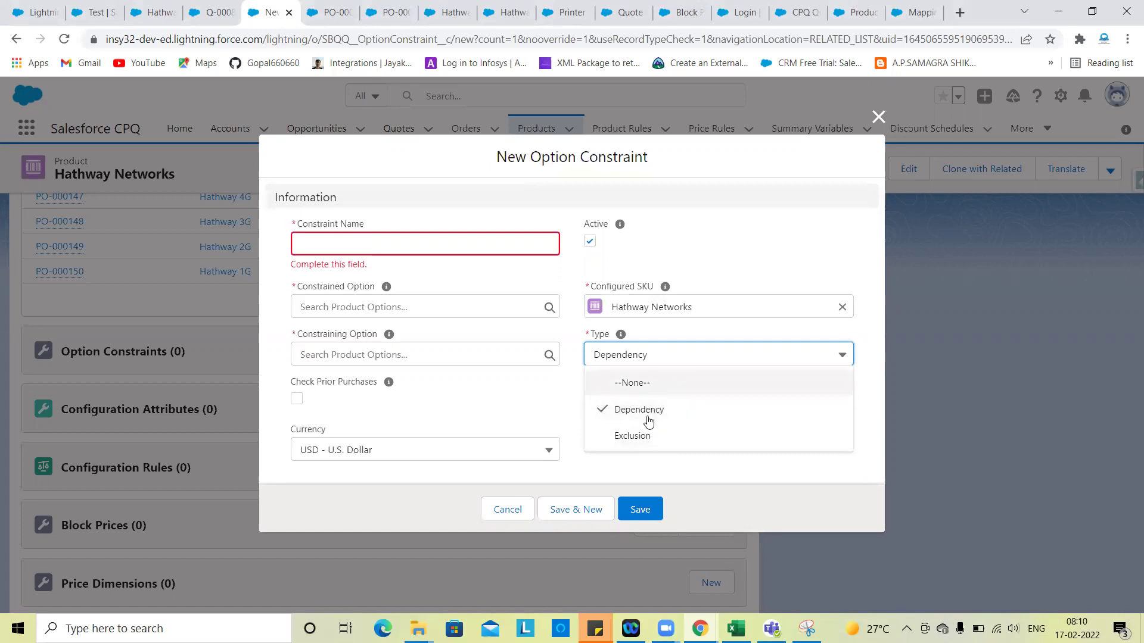
click(538, 398)
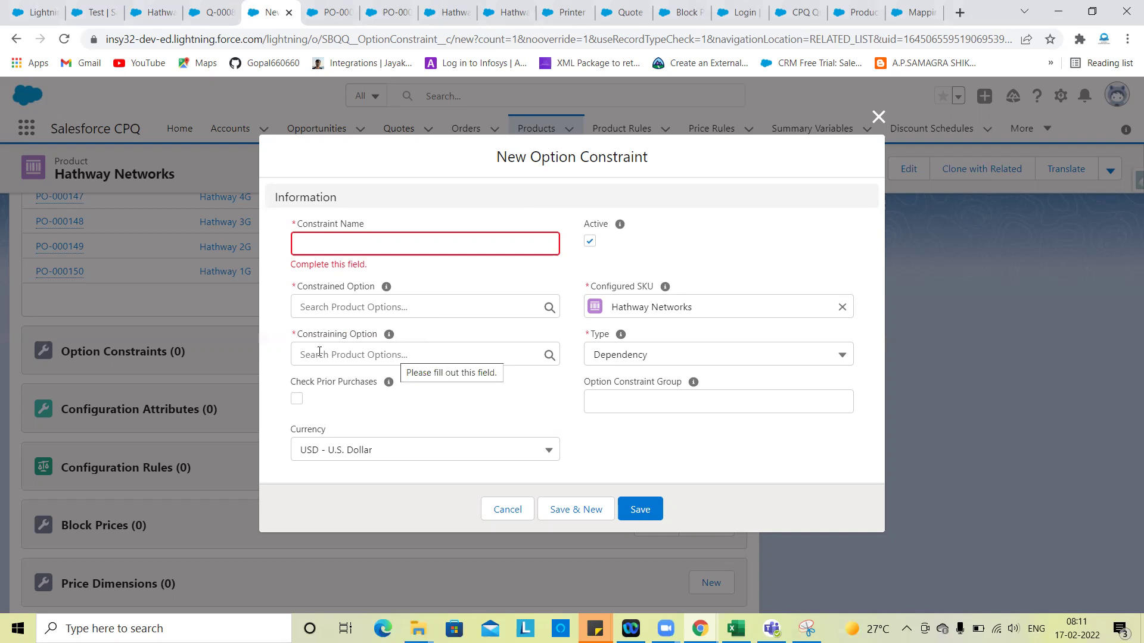
click(499, 509)
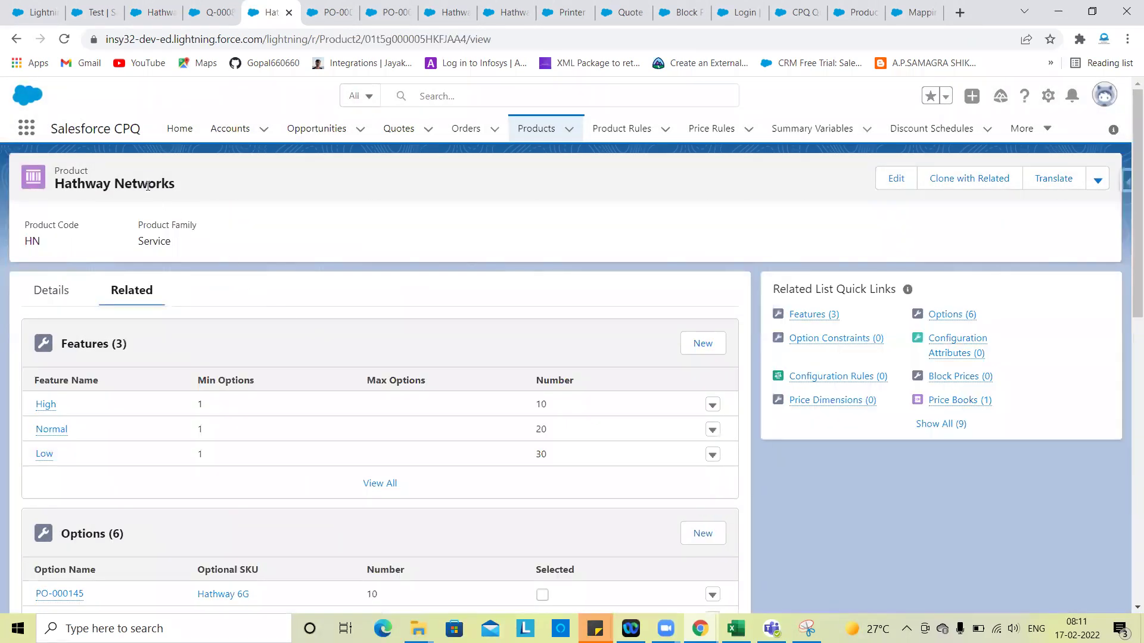
Step: Close both product option browser tabs and open quote Q-00081 for line editing
triple_click(148, 186)
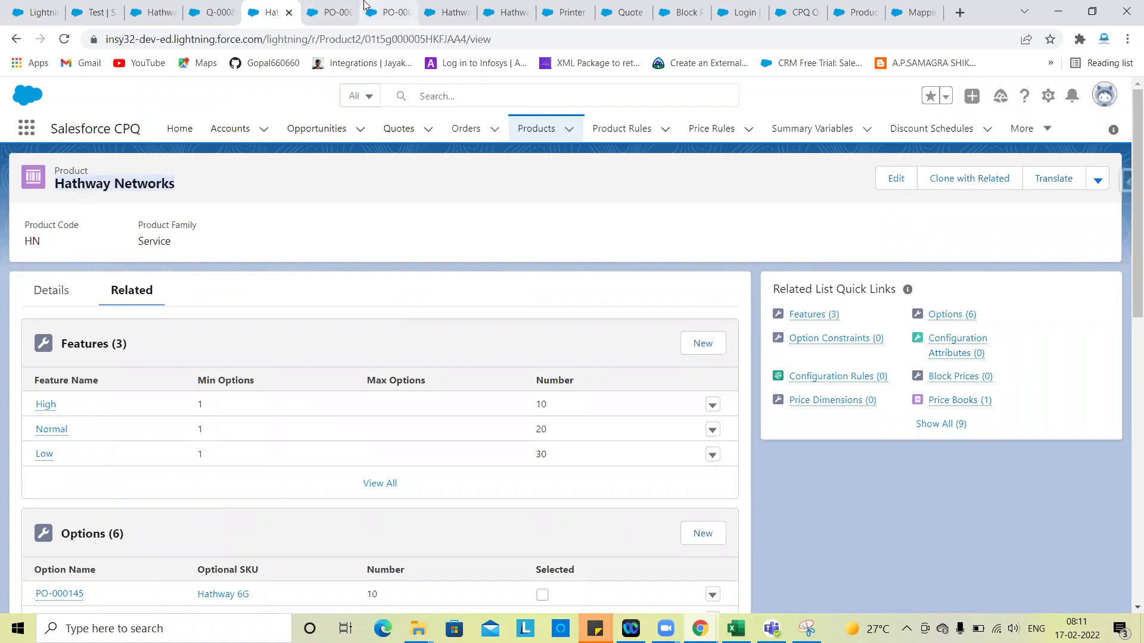
click(340, 12)
click(348, 13)
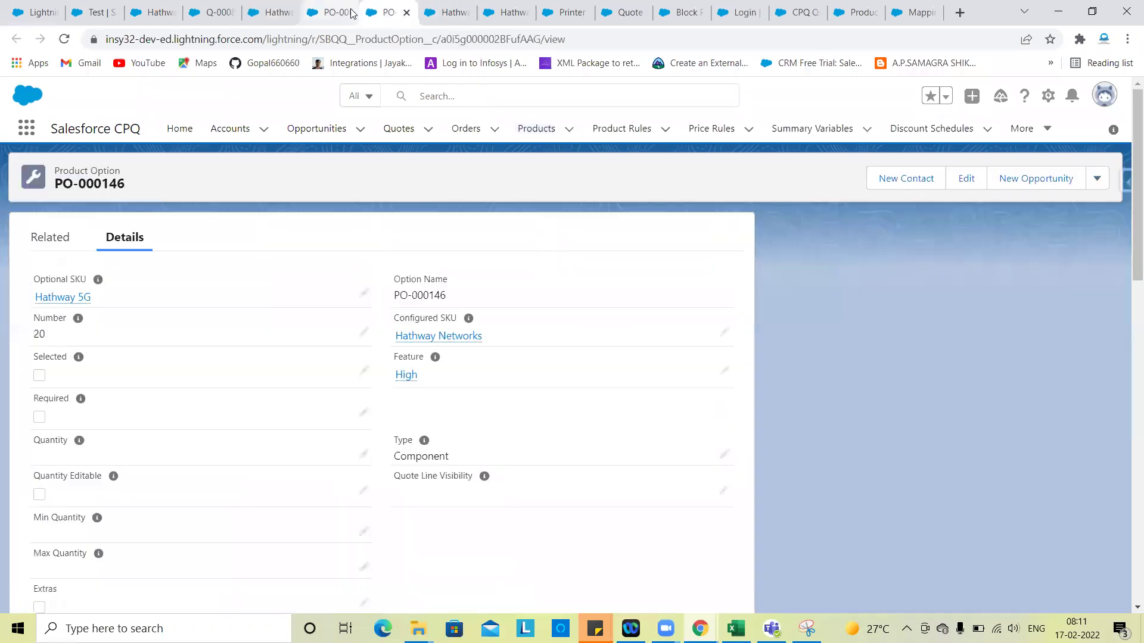
click(348, 13)
click(389, 129)
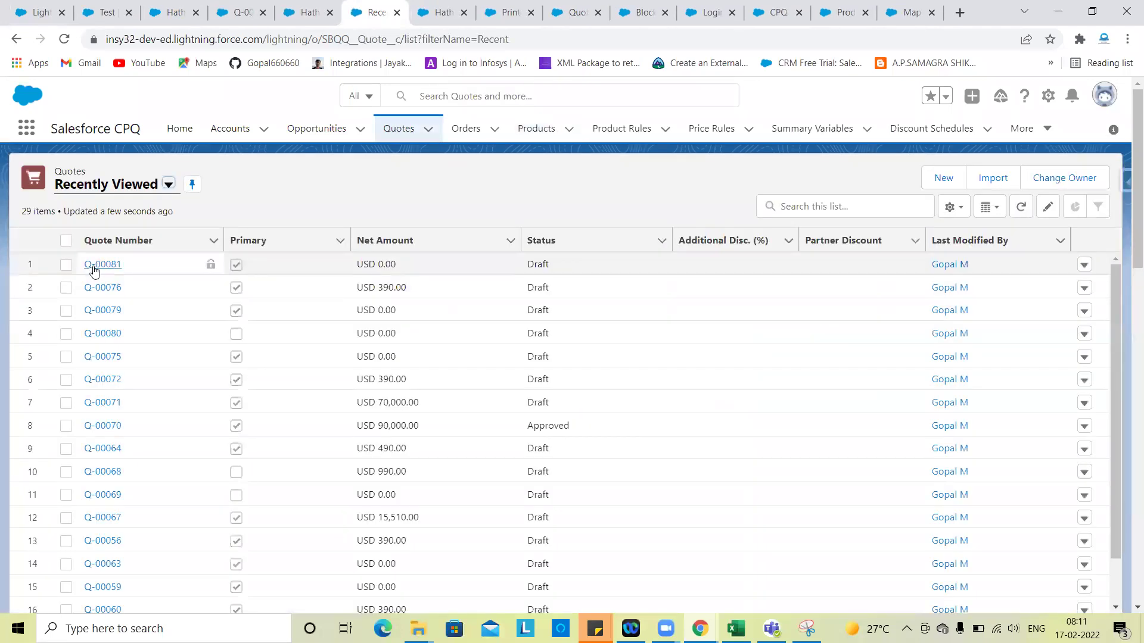
click(96, 265)
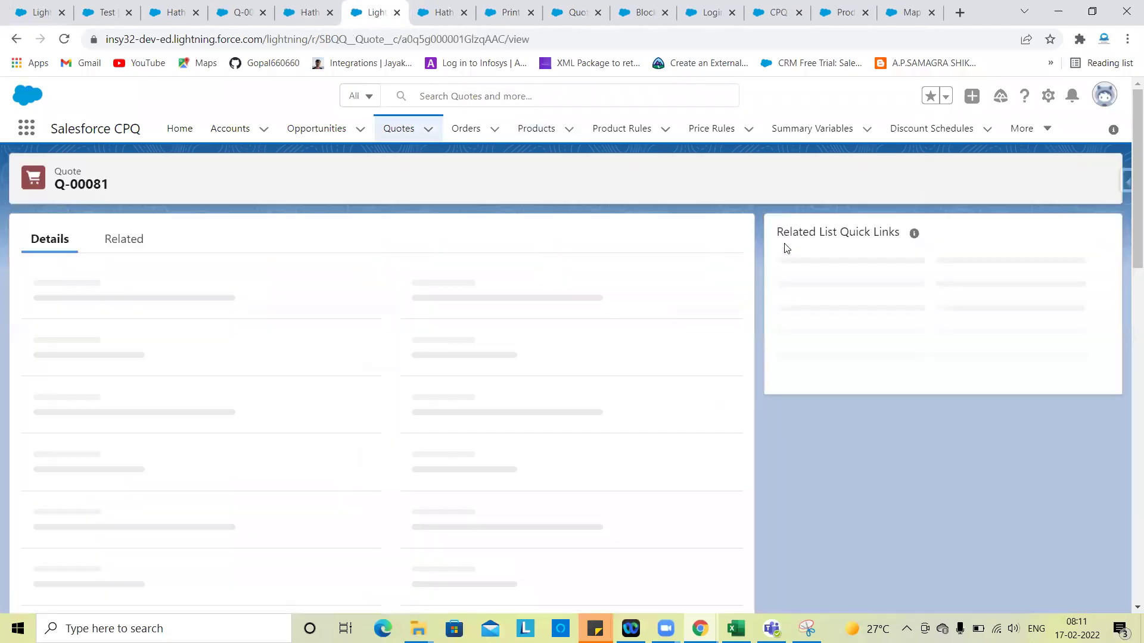
click(1037, 187)
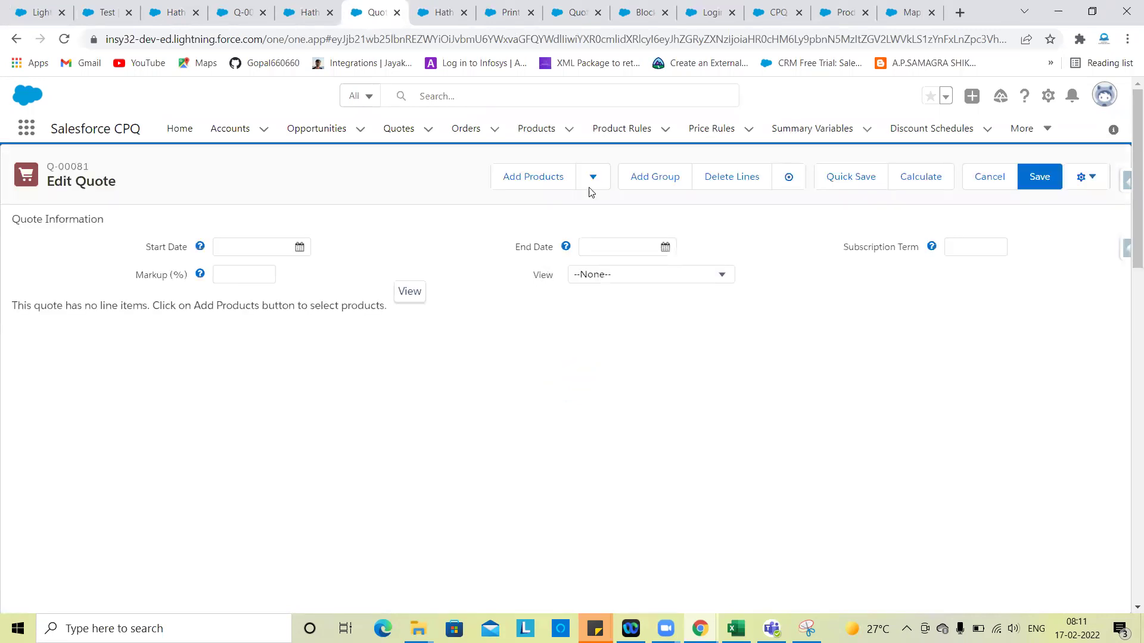
Step: Start adding products to the quote and apply None as the Quote Filter
click(532, 177)
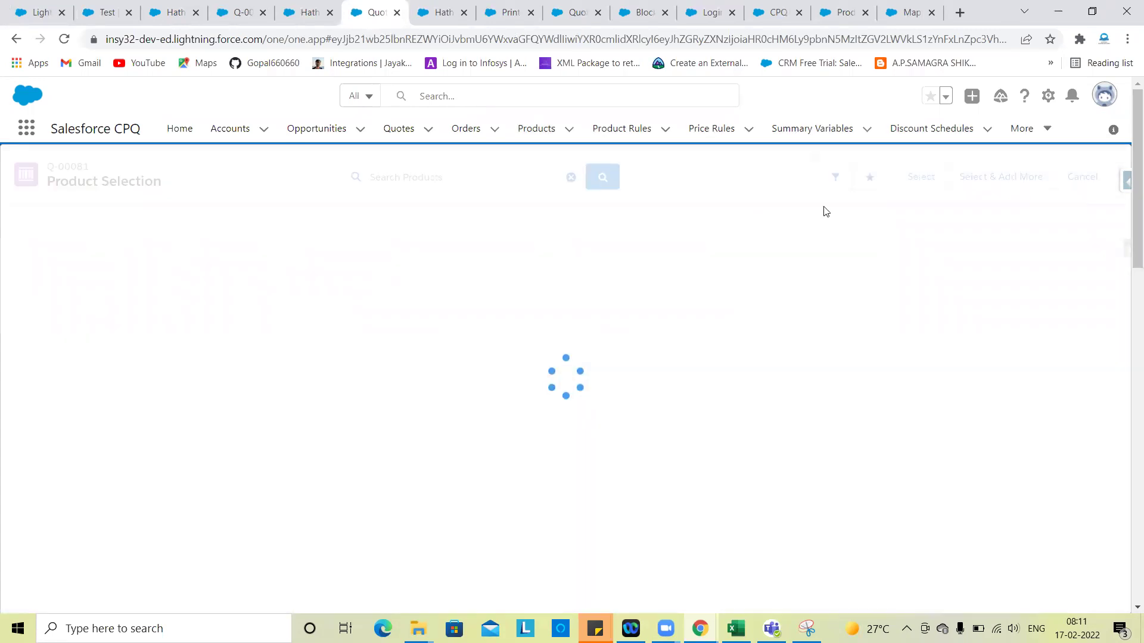
click(835, 185)
click(1023, 262)
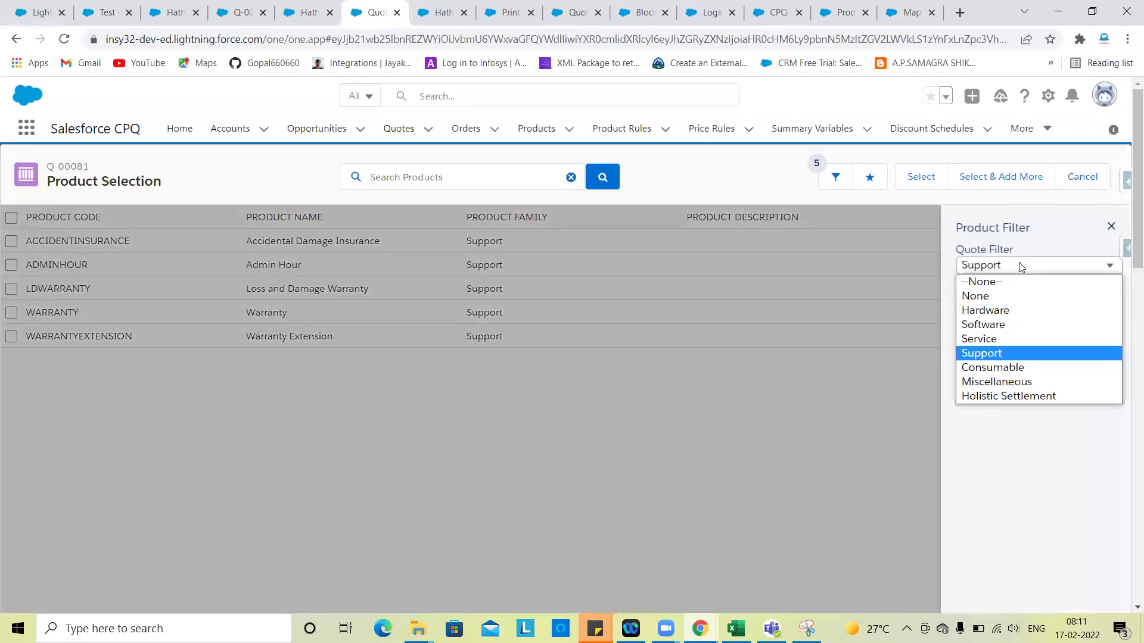
click(997, 292)
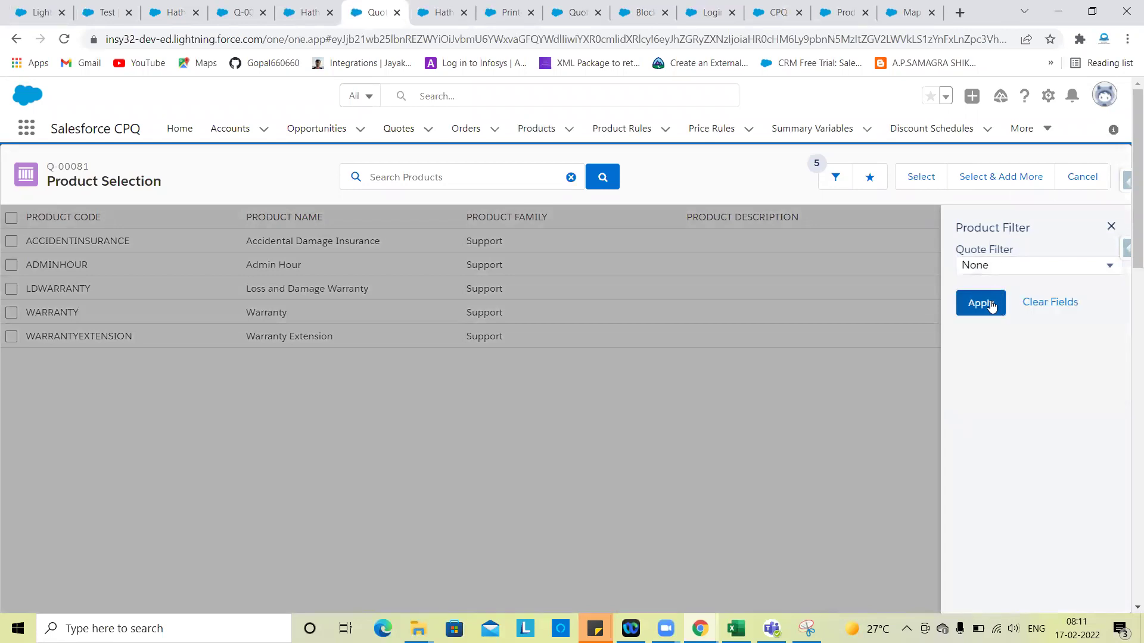
click(993, 303)
Step: Search for Hathway Networks with the Quote Filter cleared to --None-- and select that product for the quote
click(475, 172)
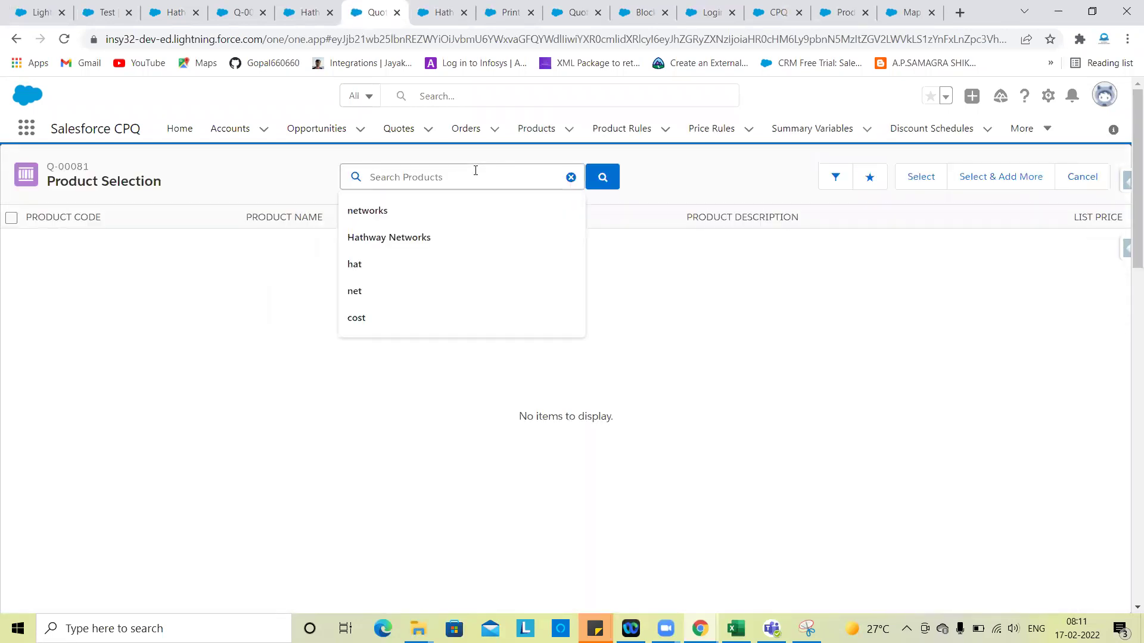
click(388, 237)
click(602, 177)
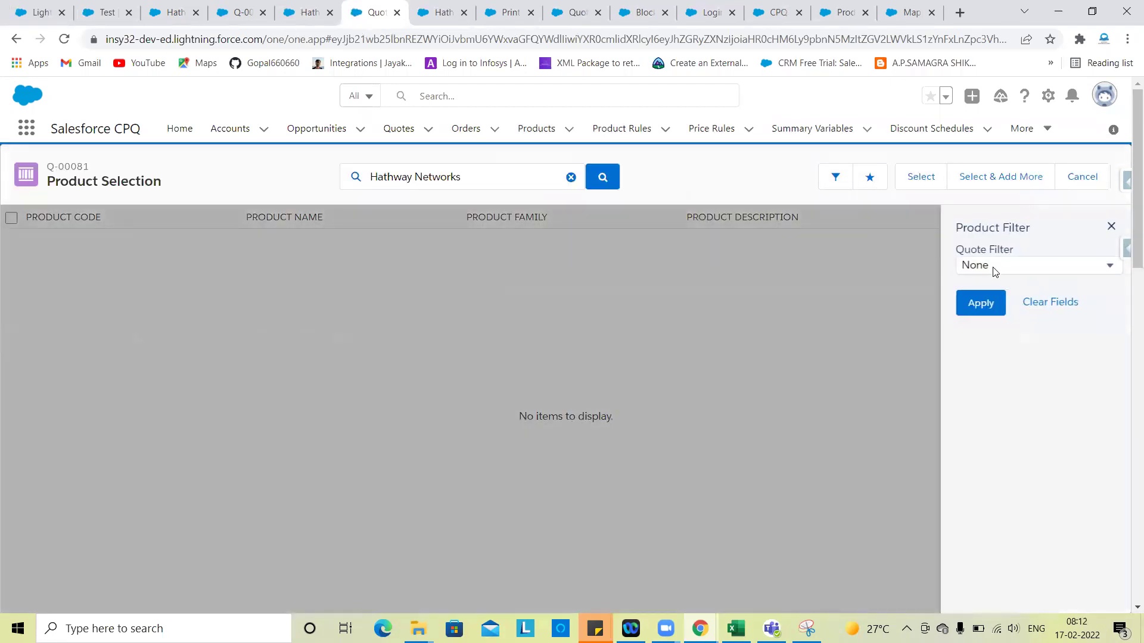
click(994, 270)
click(992, 282)
click(975, 302)
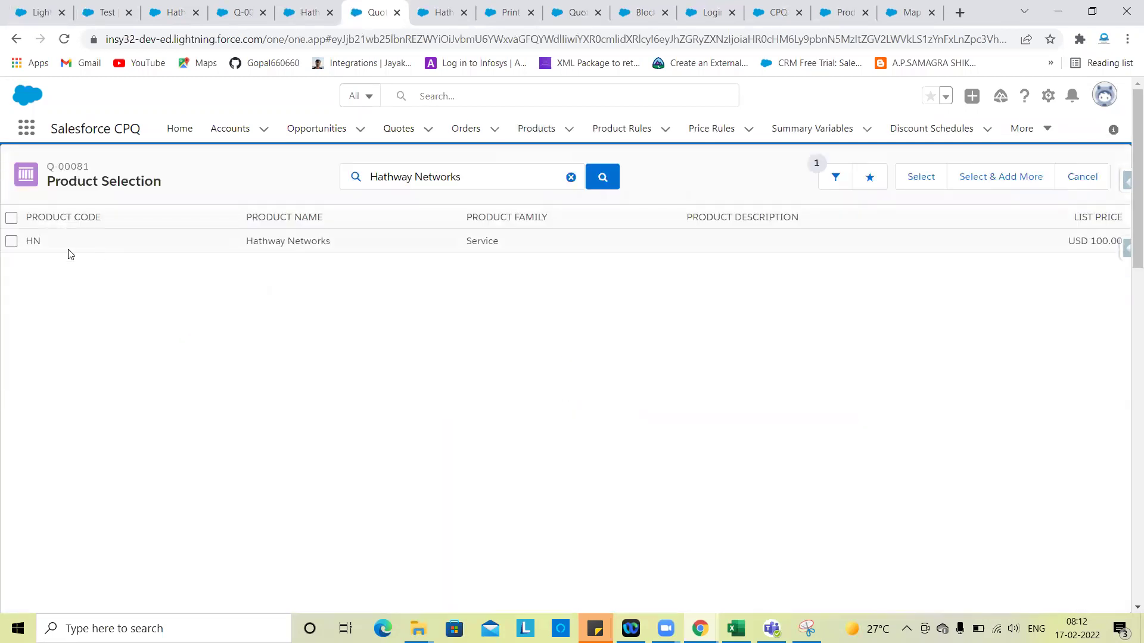
click(7, 241)
click(920, 179)
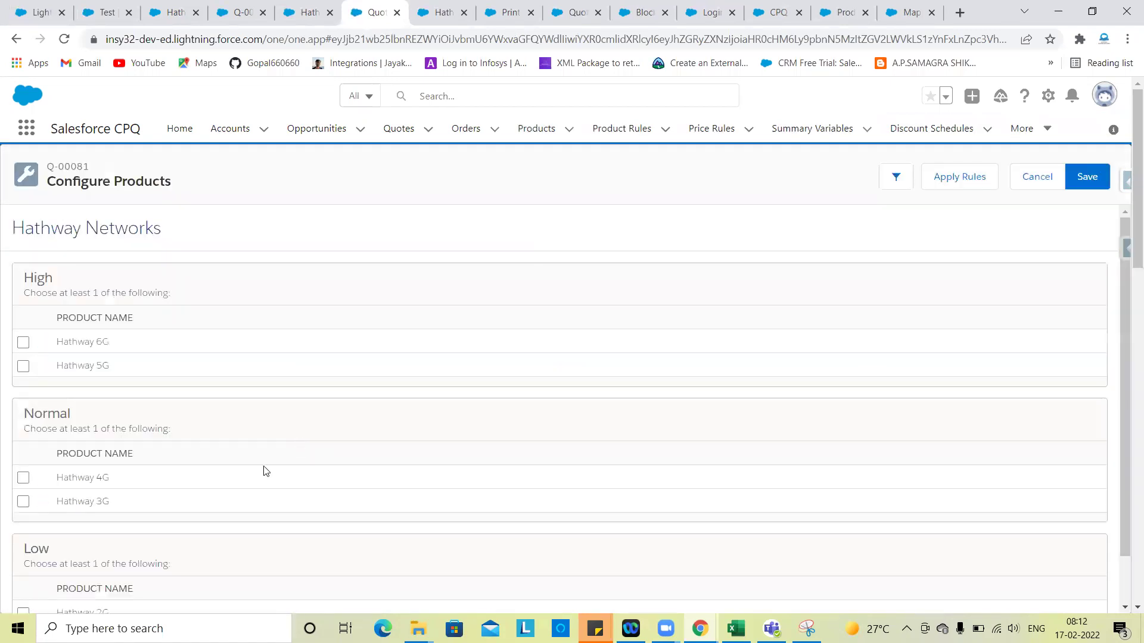
Step: Select all six bundle options, Hathway 6G through Hathway 1G, across the High, Normal and Low features
scroll(261, 476, down, 1)
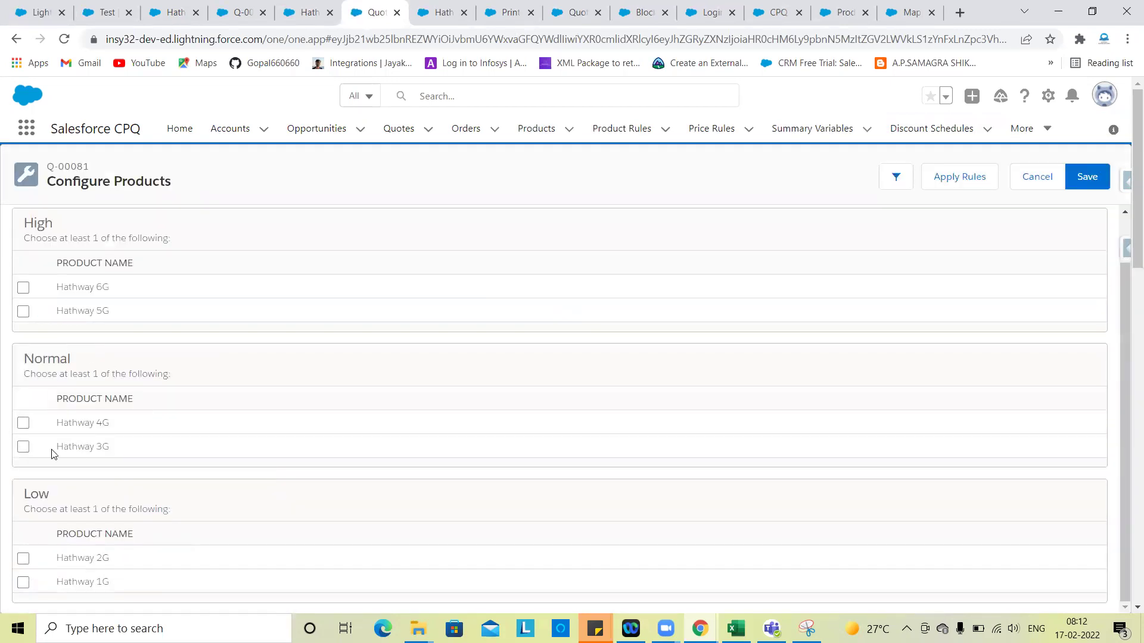
scroll(118, 447, up, 1)
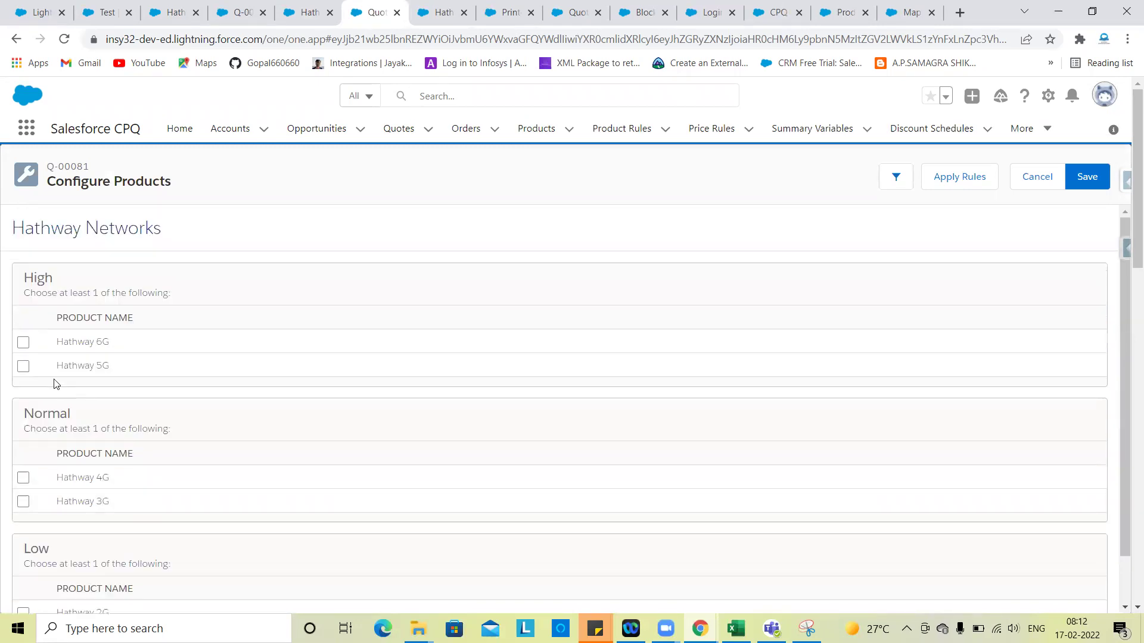
click(24, 344)
drag(25, 365, 217, 439)
scroll(217, 439, down, 1)
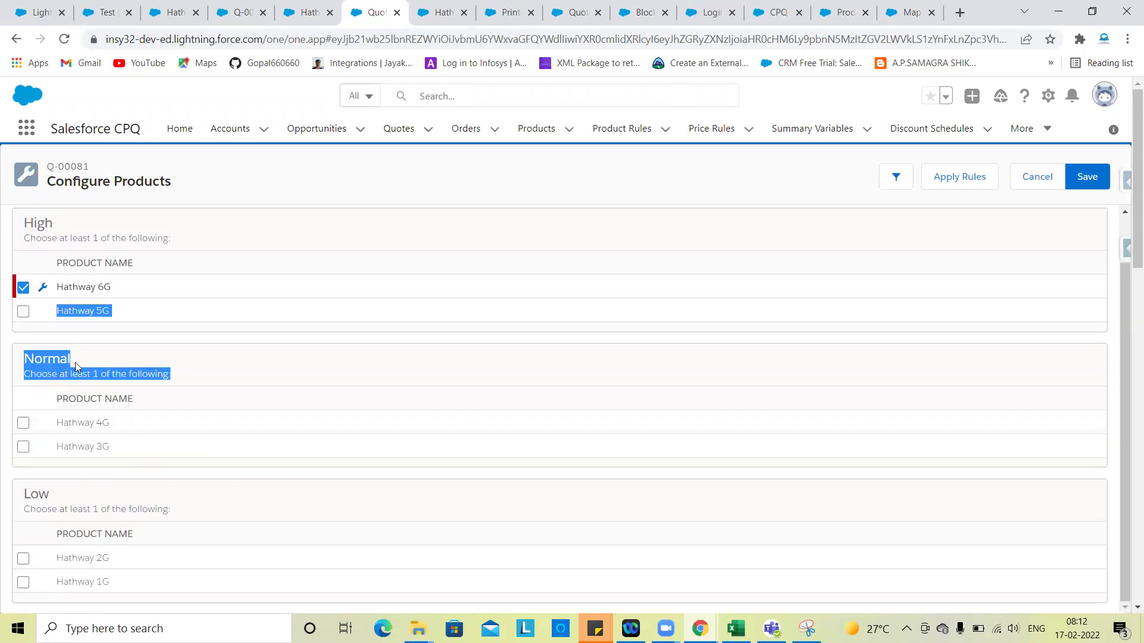
click(22, 311)
click(24, 442)
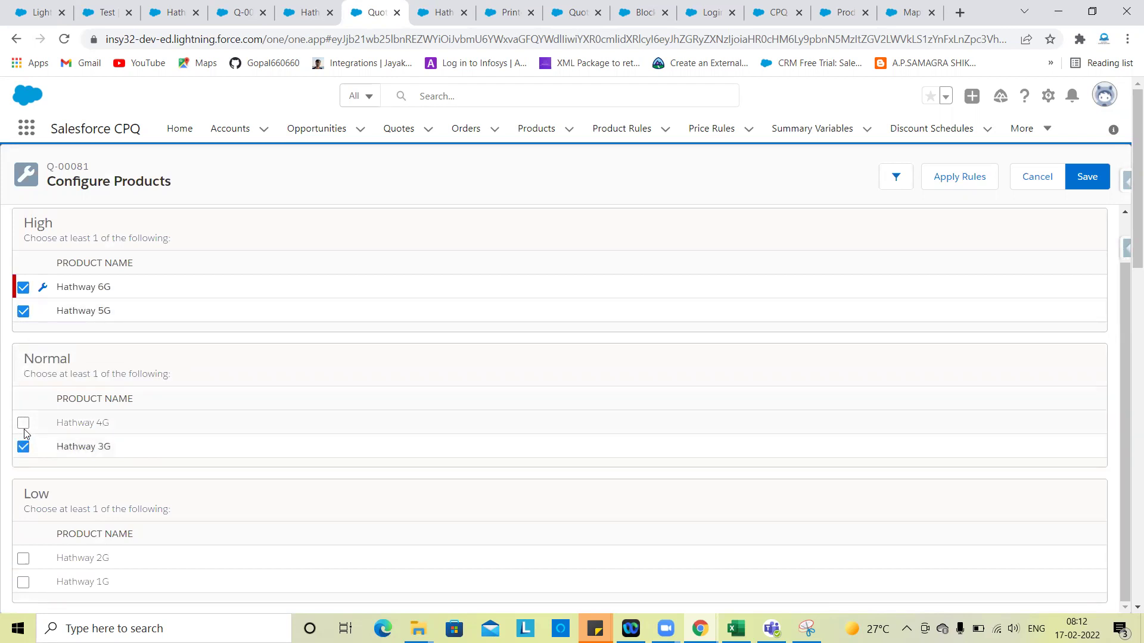
click(23, 424)
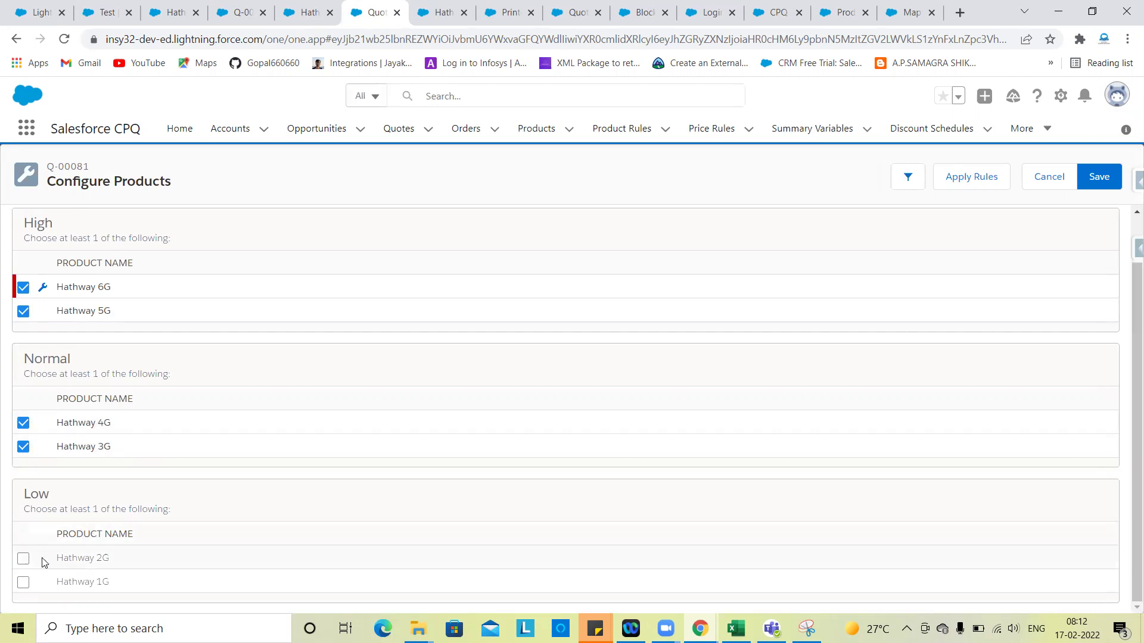
click(23, 559)
click(23, 586)
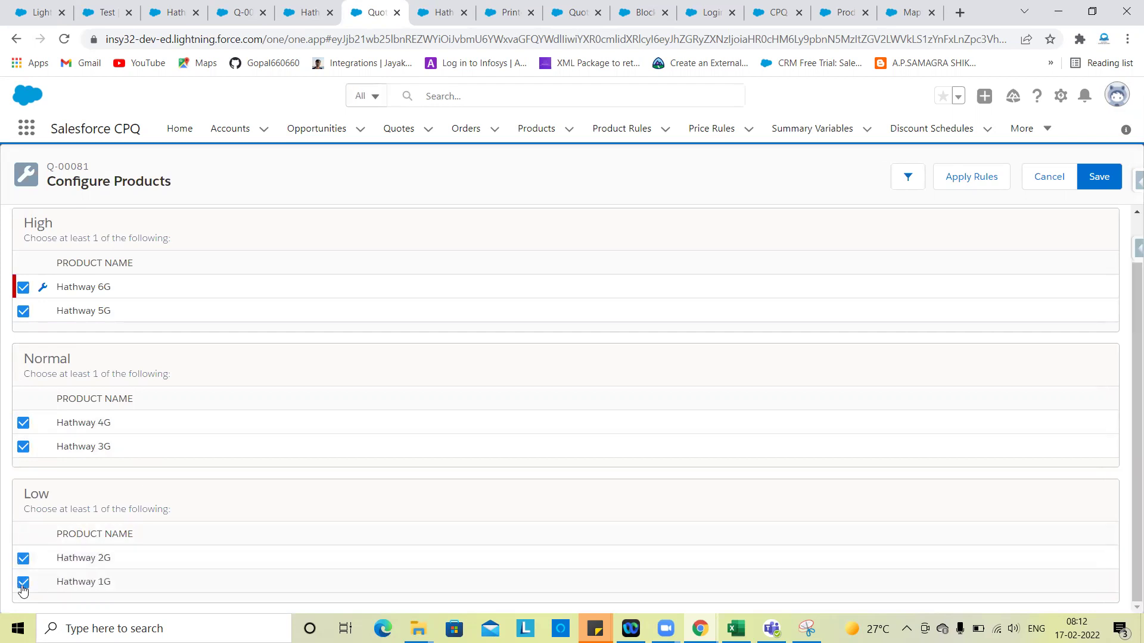
scroll(212, 434, up, 1)
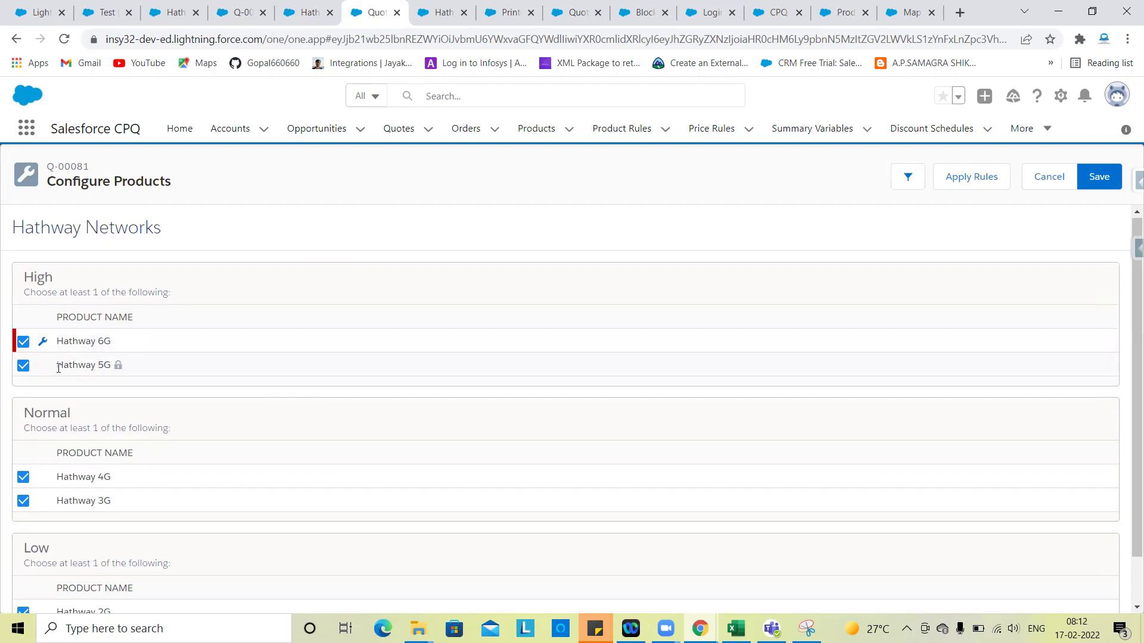
Step: Test the High feature by toggling Hathway 6G and Hathway 5G independently of each other
click(24, 344)
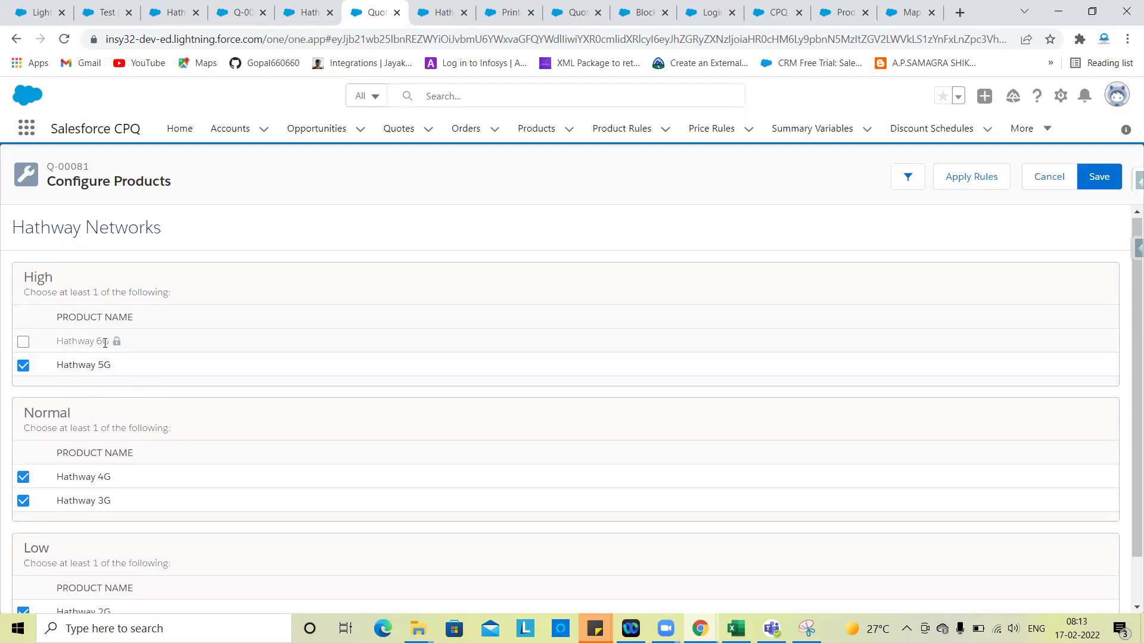
click(23, 365)
click(23, 343)
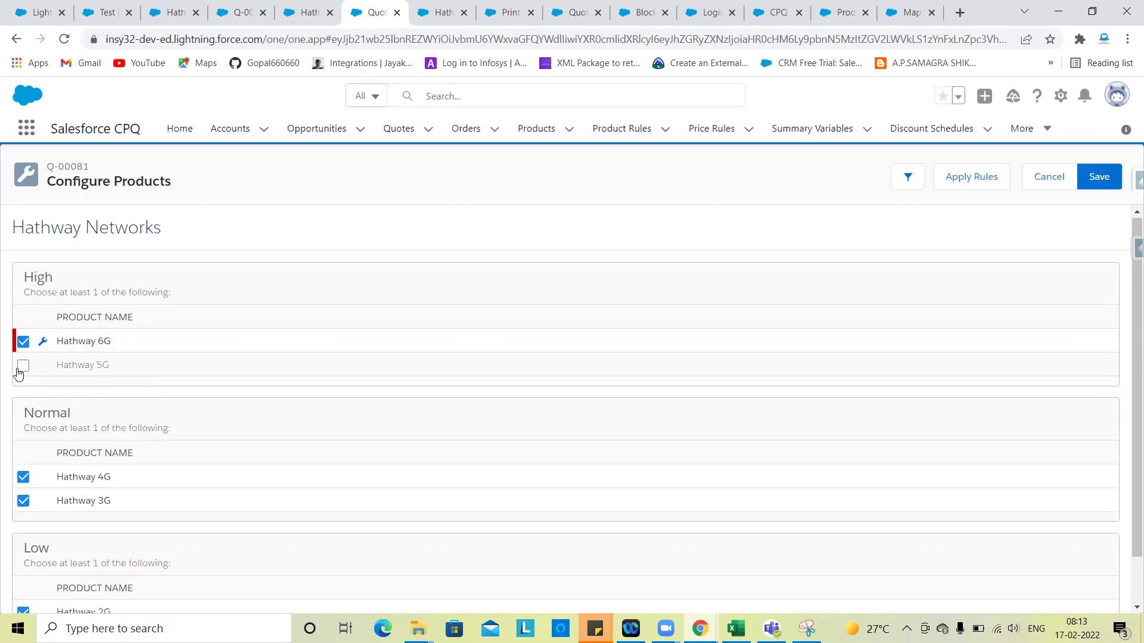
click(23, 344)
click(22, 369)
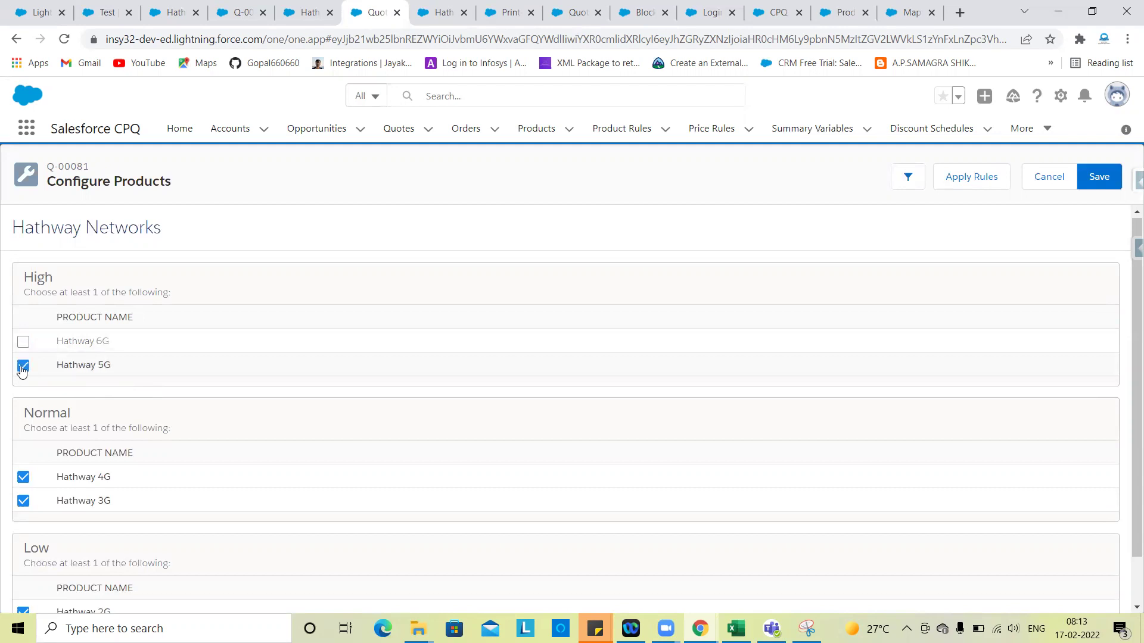
click(22, 369)
Step: Start a new option constraint for the Hathway Networks product and name it Dependency
click(266, 6)
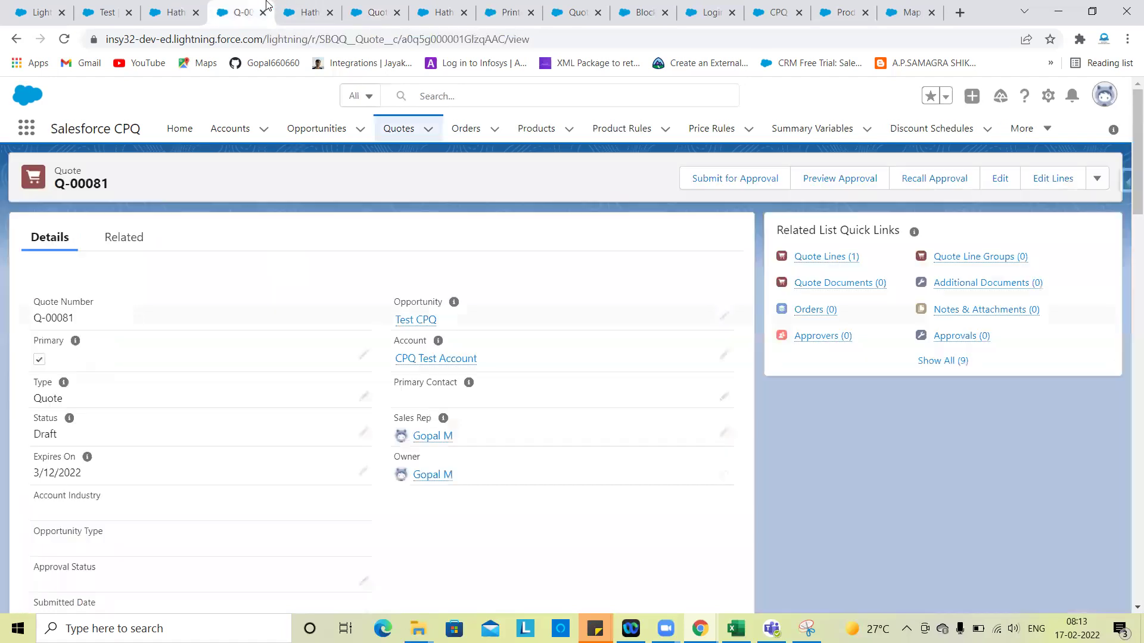
click(201, 6)
scroll(117, 304, up, 15)
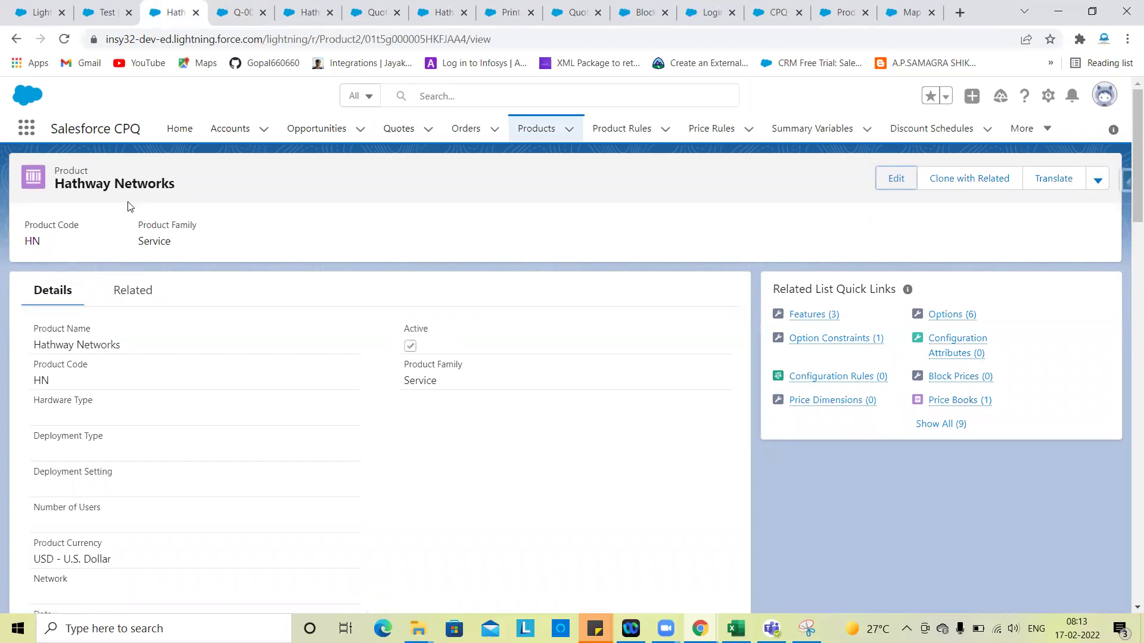
click(133, 290)
scroll(173, 485, down, 8)
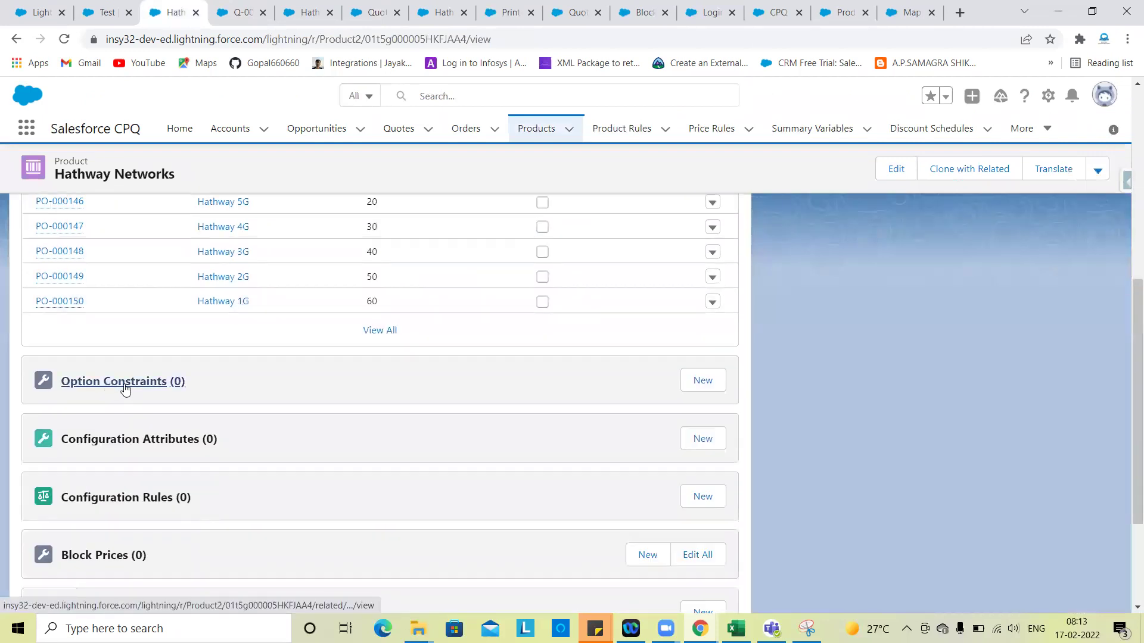
click(702, 382)
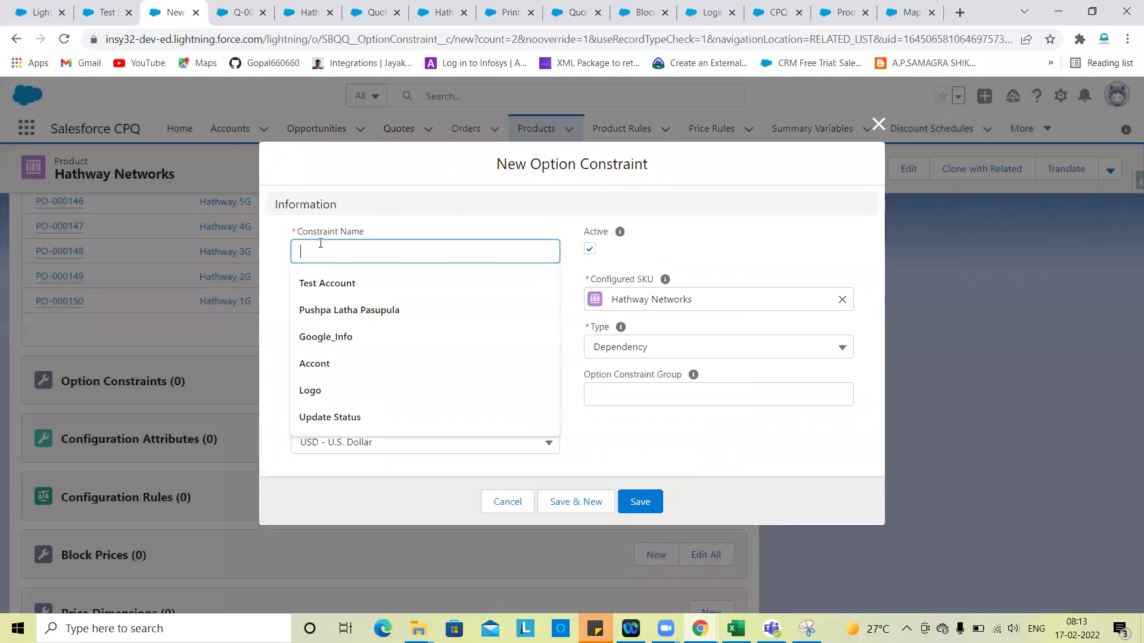
text(Depe)
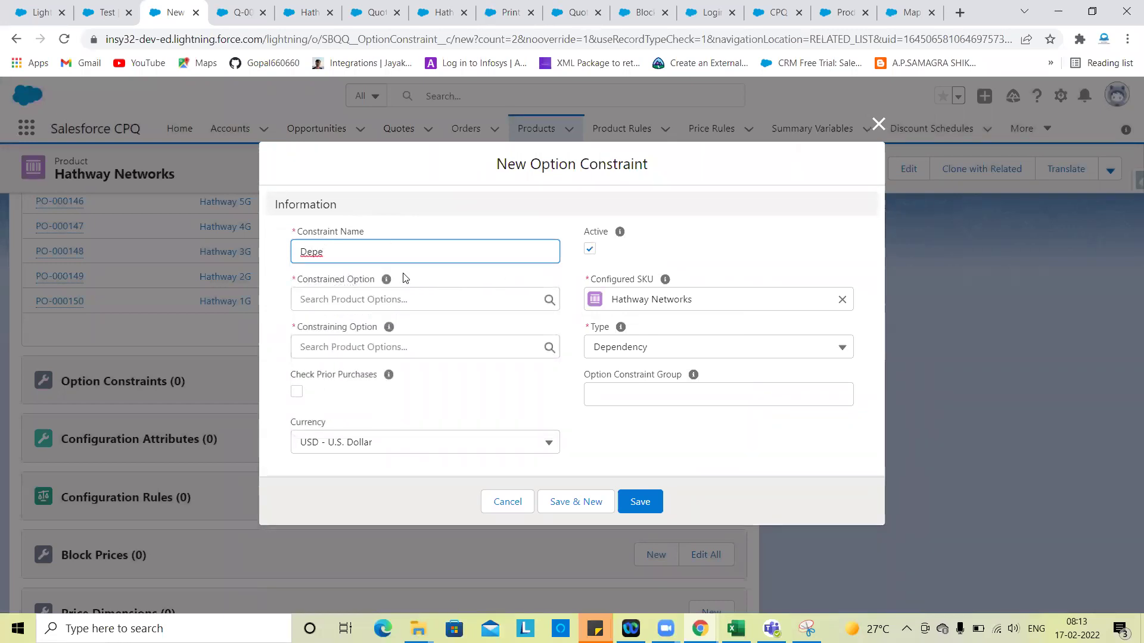
text(ndency)
click(427, 187)
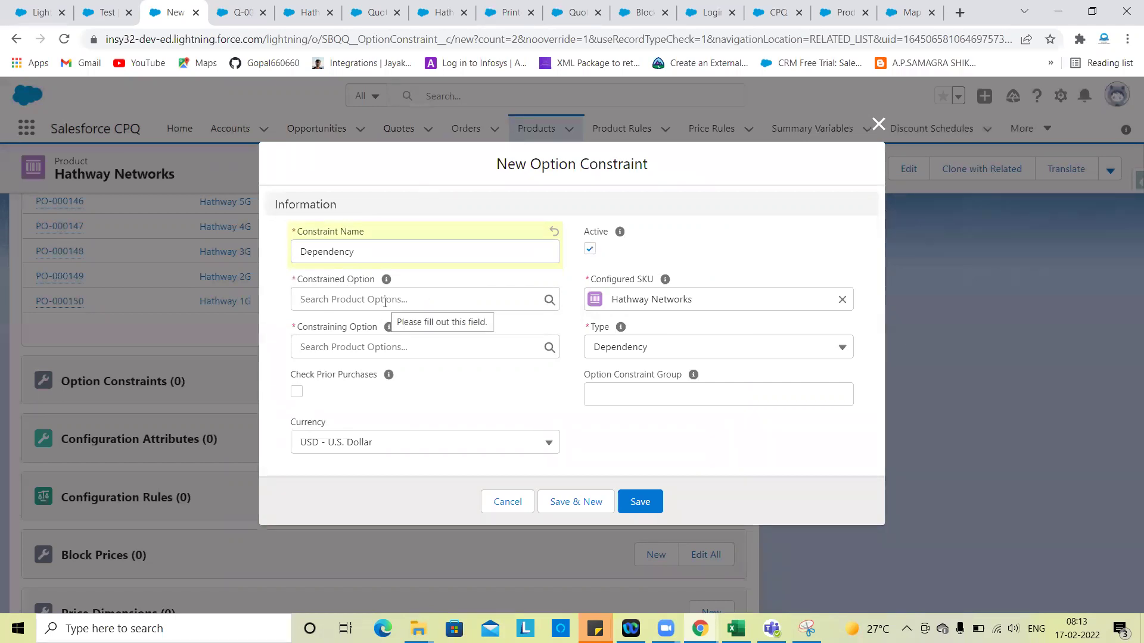
Step: Set the constraint's Constrained Option to PO-000146
click(323, 301)
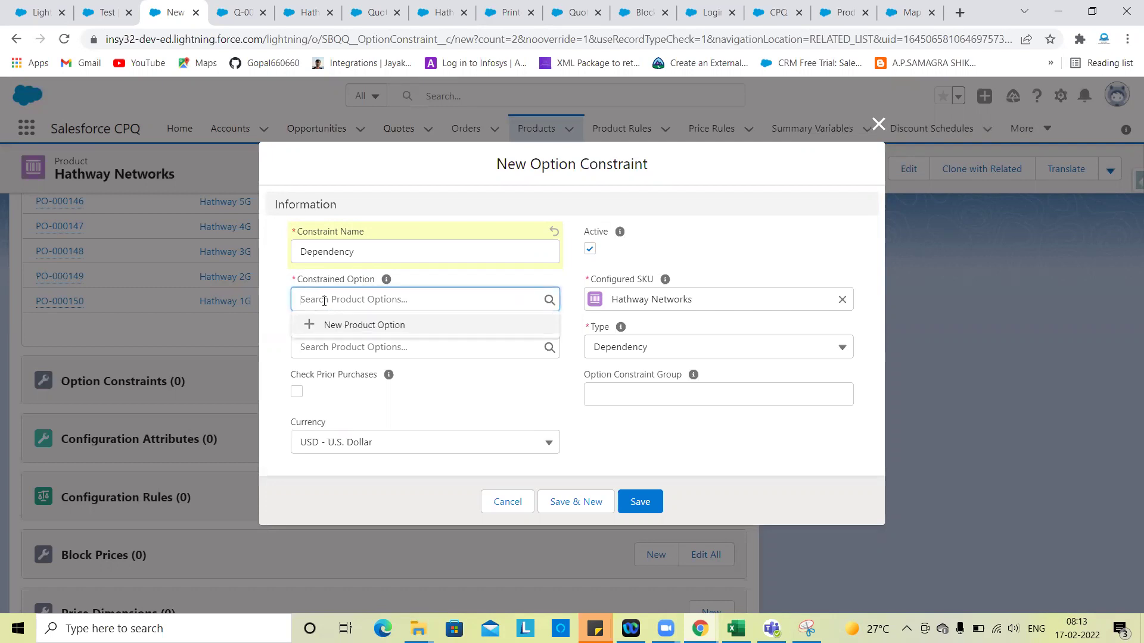
text(PO-0)
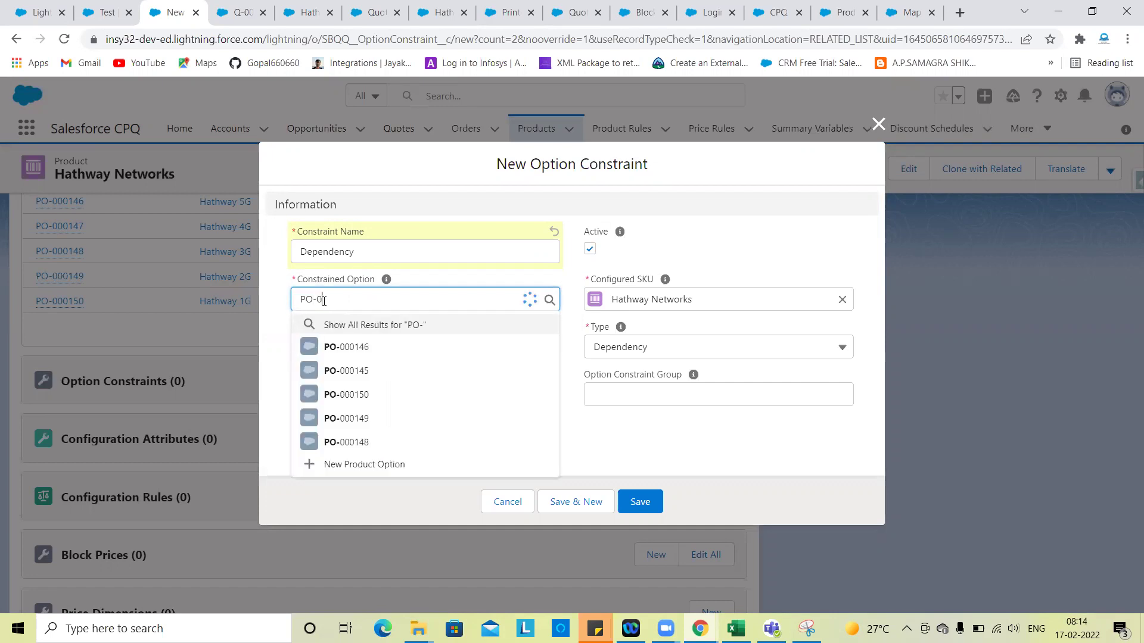
text(00)
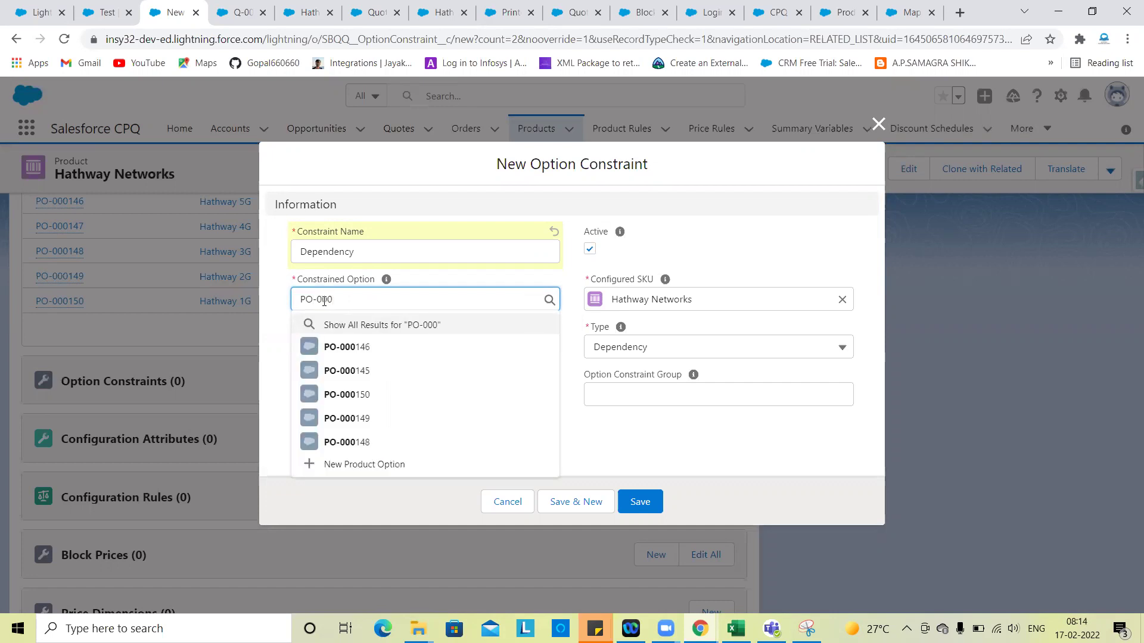
text(146)
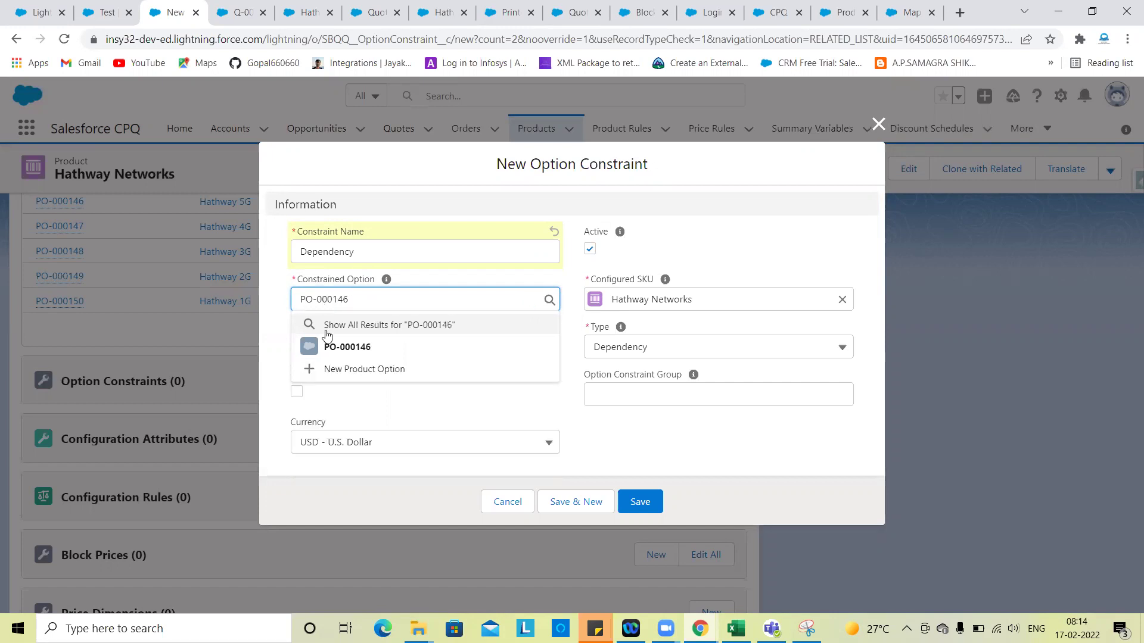
click(336, 348)
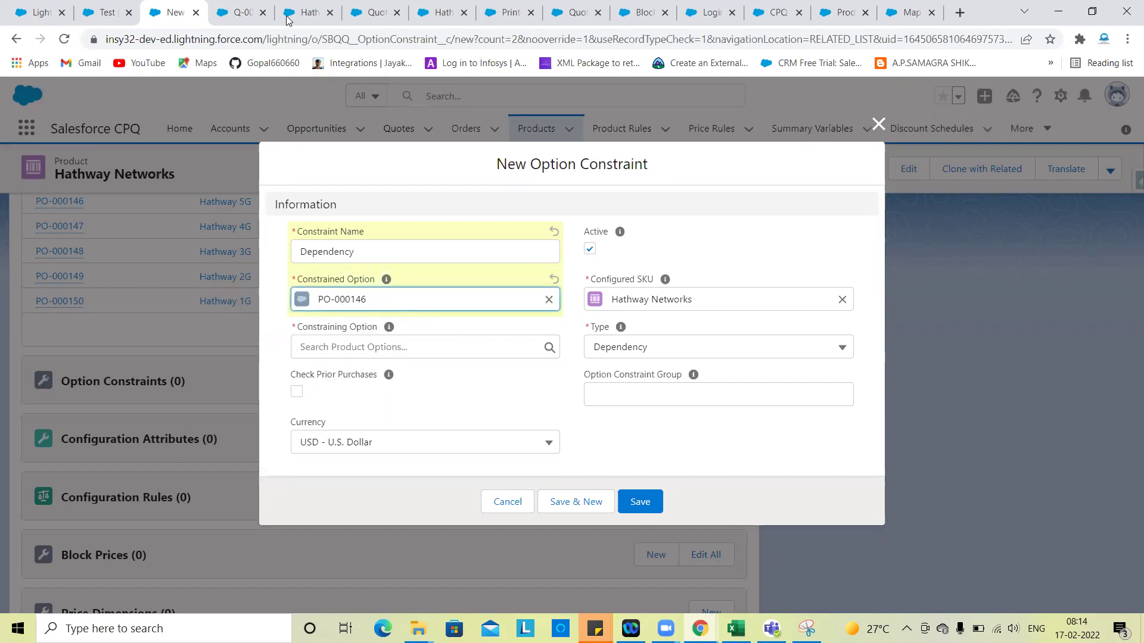
Step: Check which product option PO-000146 stands for in the Hathway Networks options list and return to the constraint form
click(242, 13)
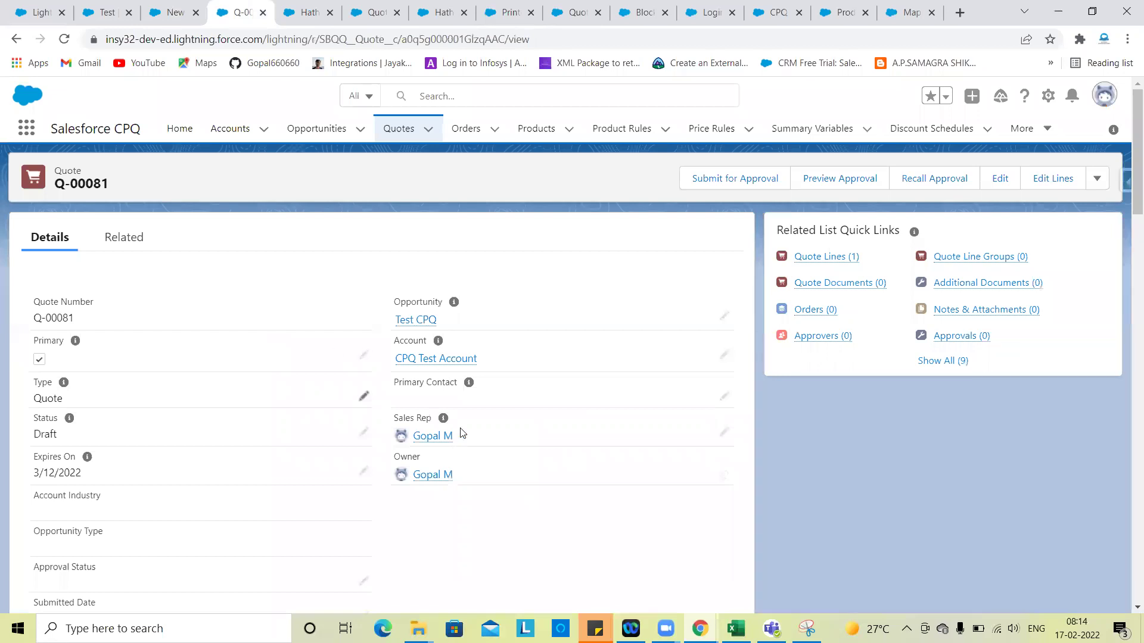
click(524, 132)
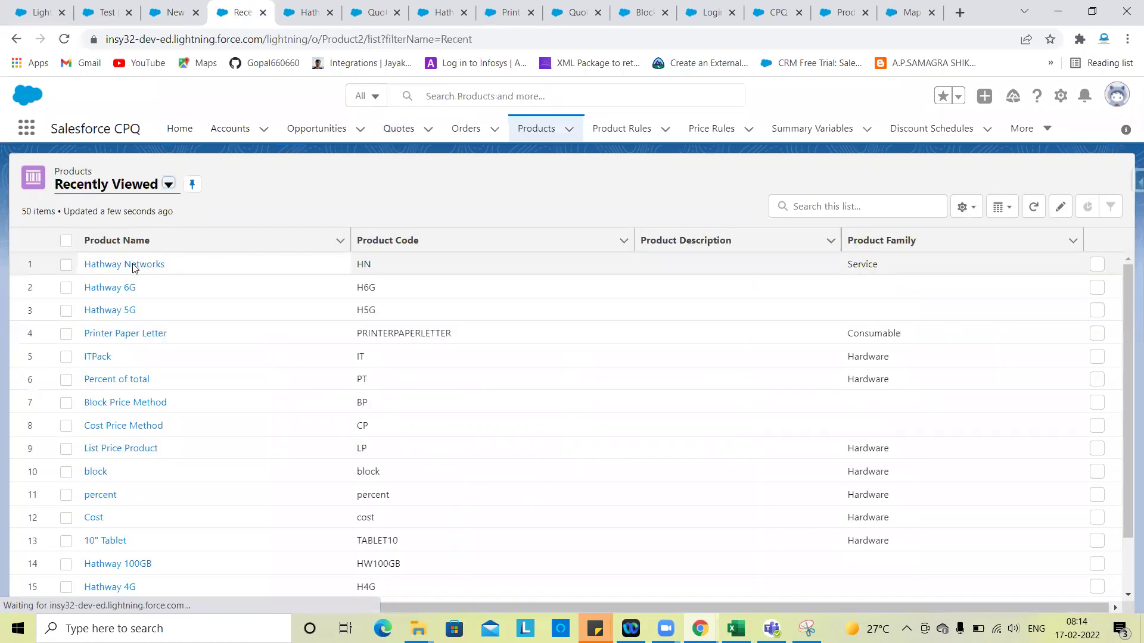
click(119, 265)
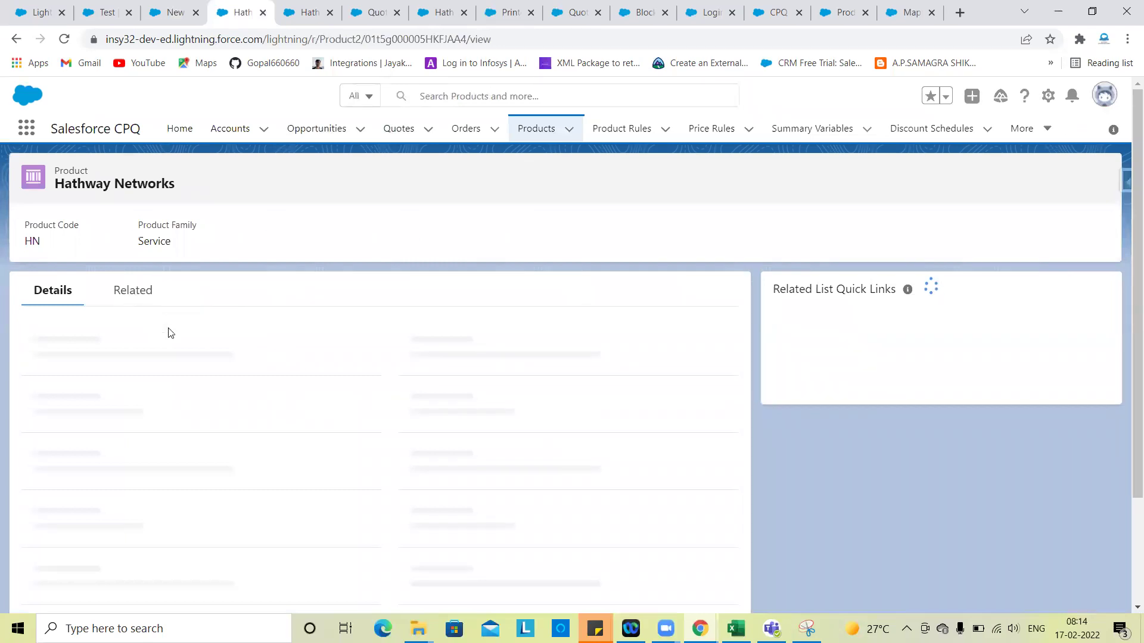
click(137, 296)
scroll(191, 404, down, 5)
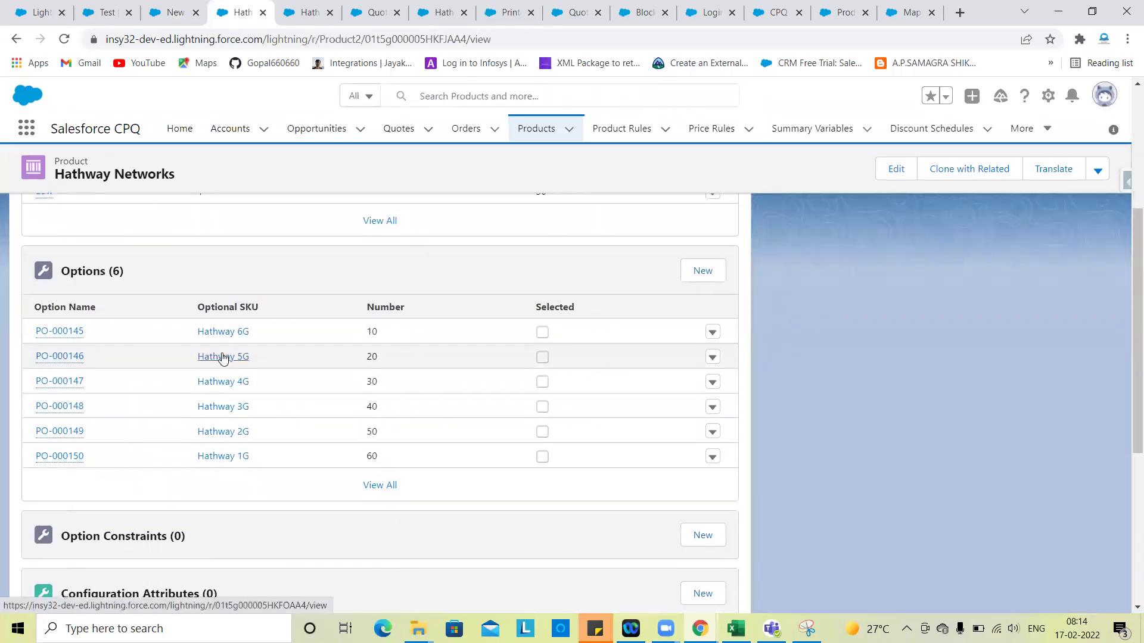
mouse_move(58, 361)
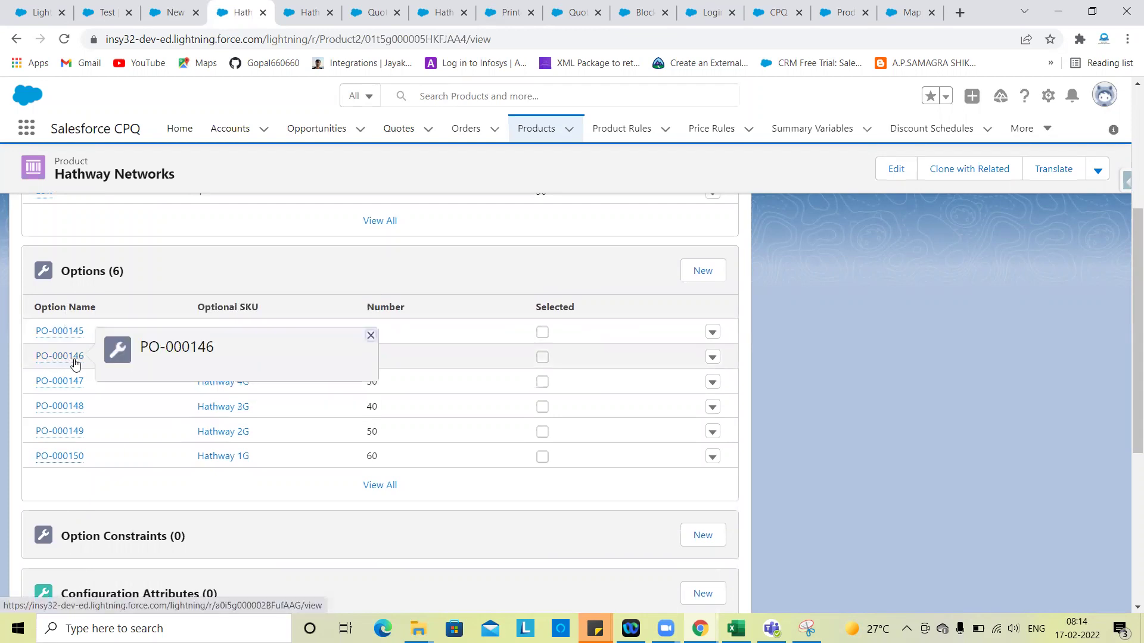
click(172, 12)
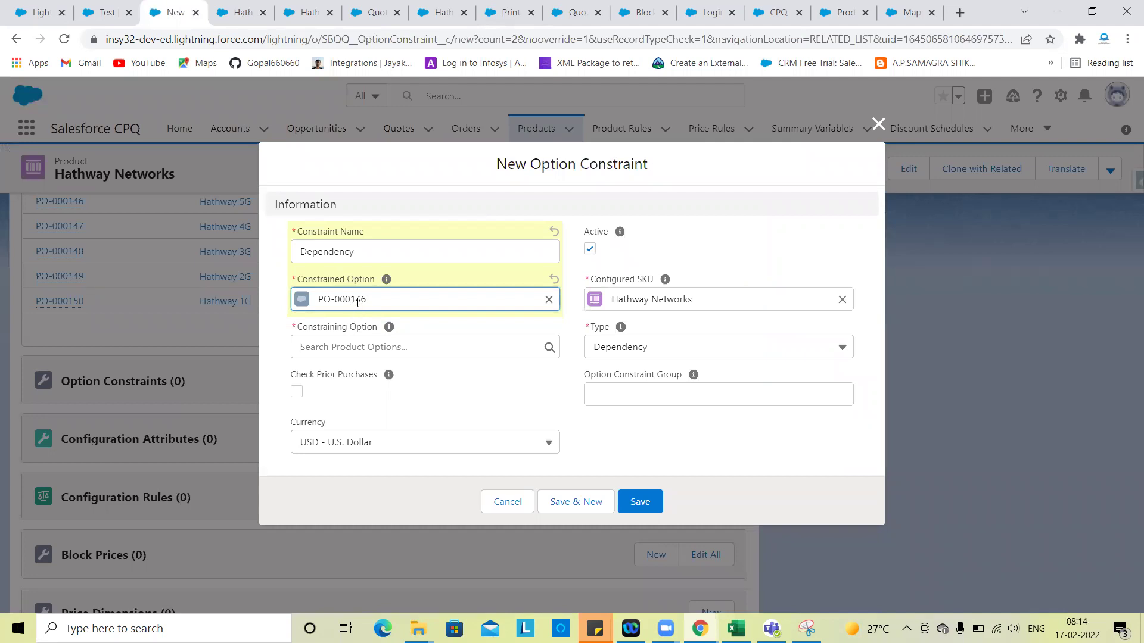
Step: Look up the option name for Hathway 6G in the Hathway Networks options list for the Constraining Option
click(346, 346)
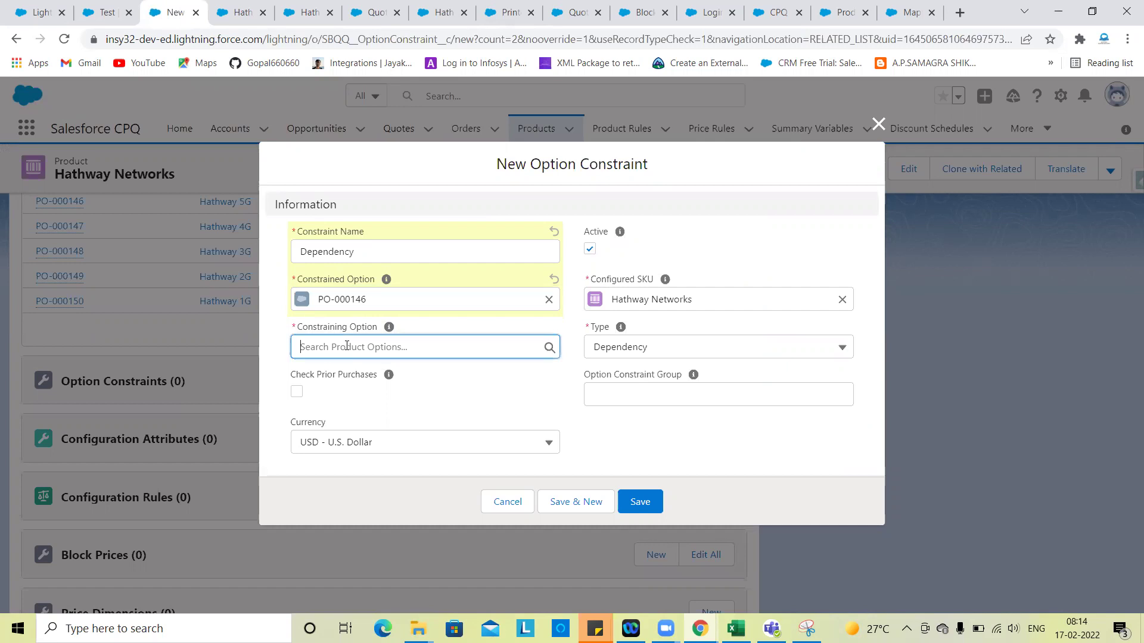
click(309, 4)
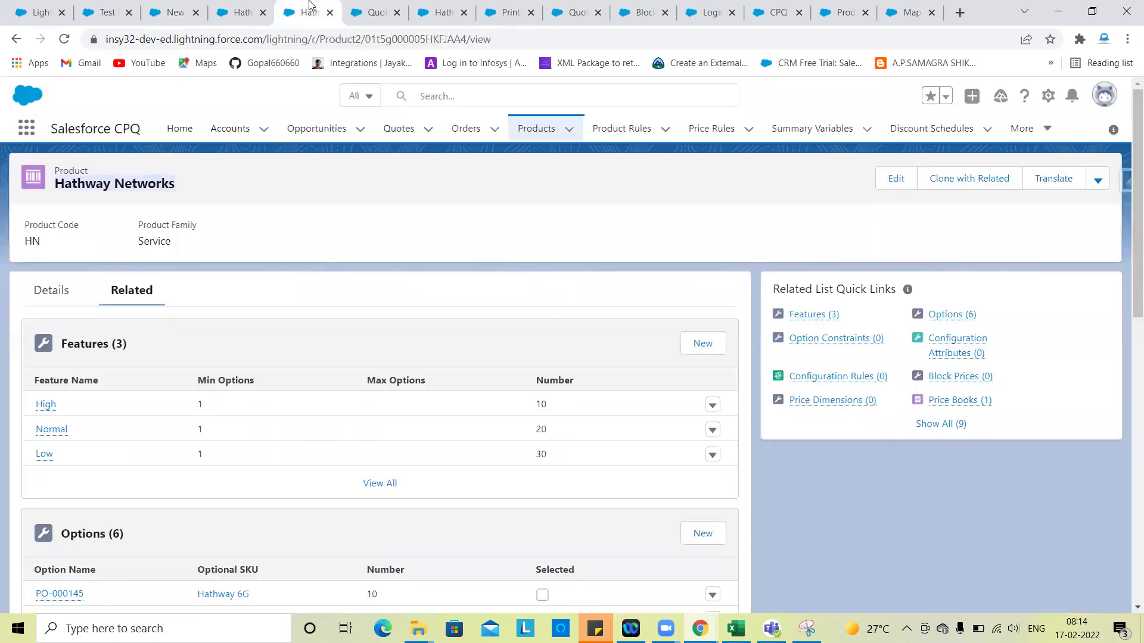
scroll(220, 446, down, 6)
scroll(224, 341, up, 2)
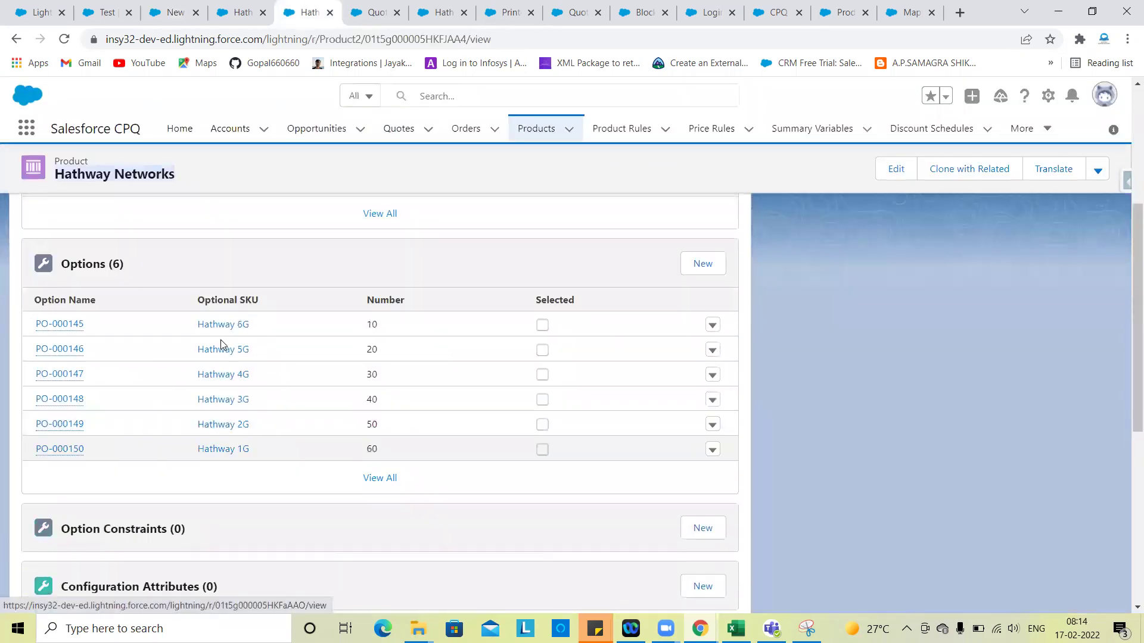
mouse_move(41, 340)
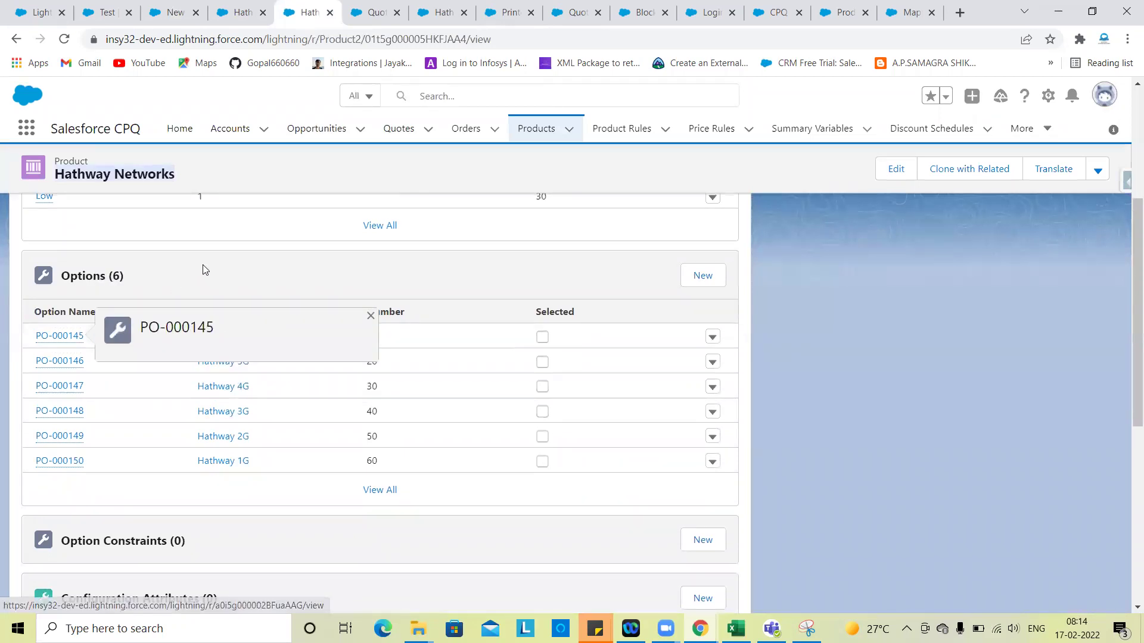
click(182, 6)
Step: Set the Constraining Option to PO-000145 and save the Dependency option constraint
click(316, 347)
text(Po)
text(O-)
text(00014)
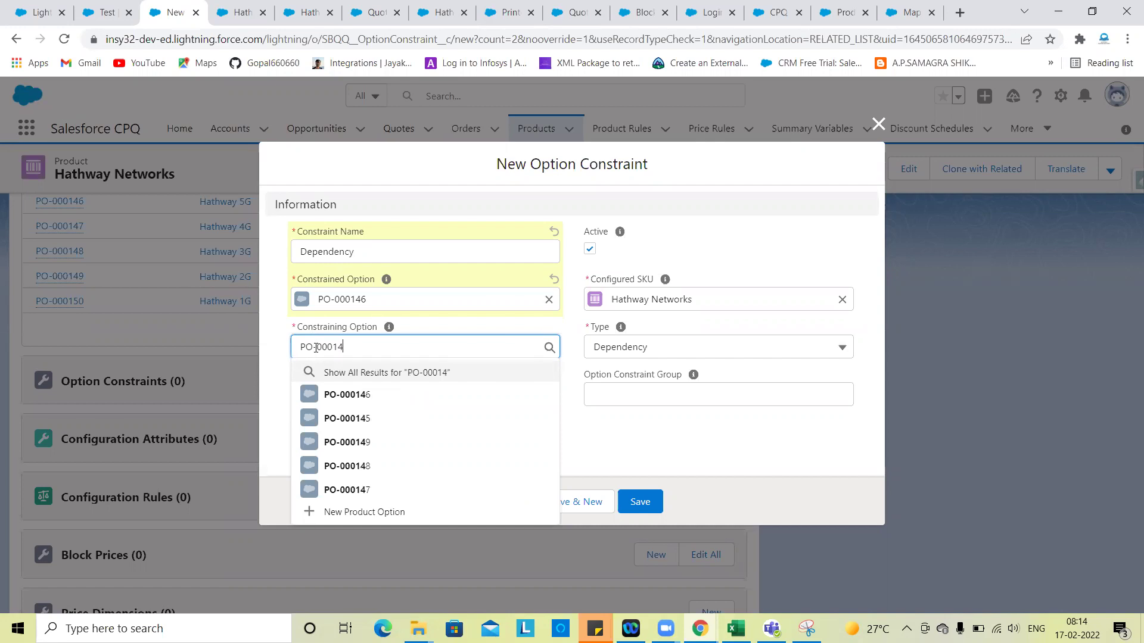
text(5)
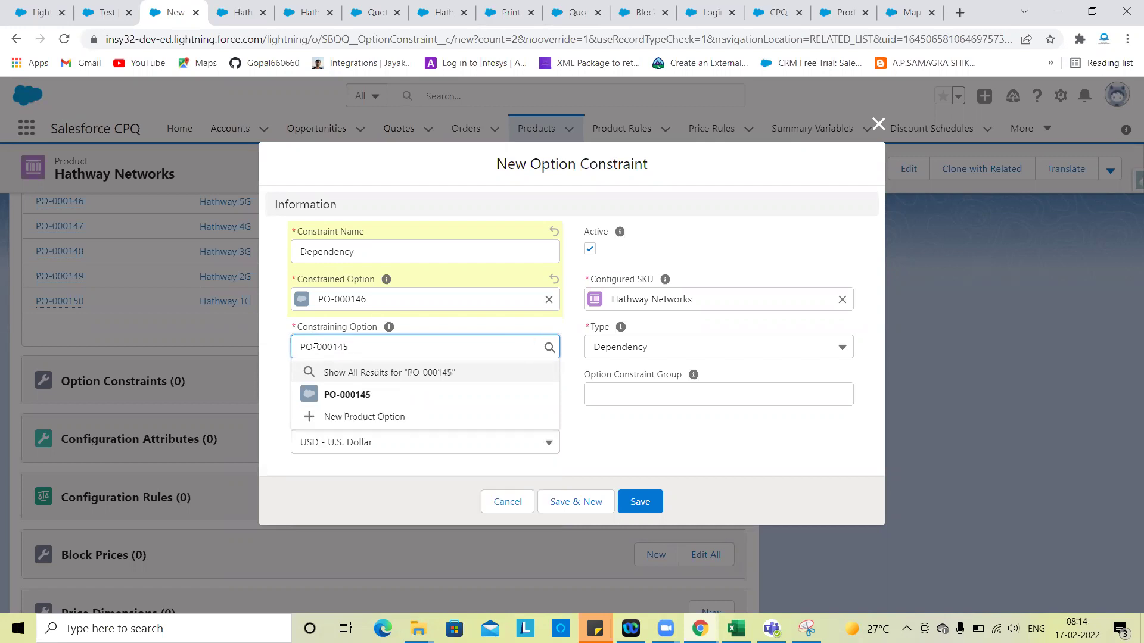
click(346, 394)
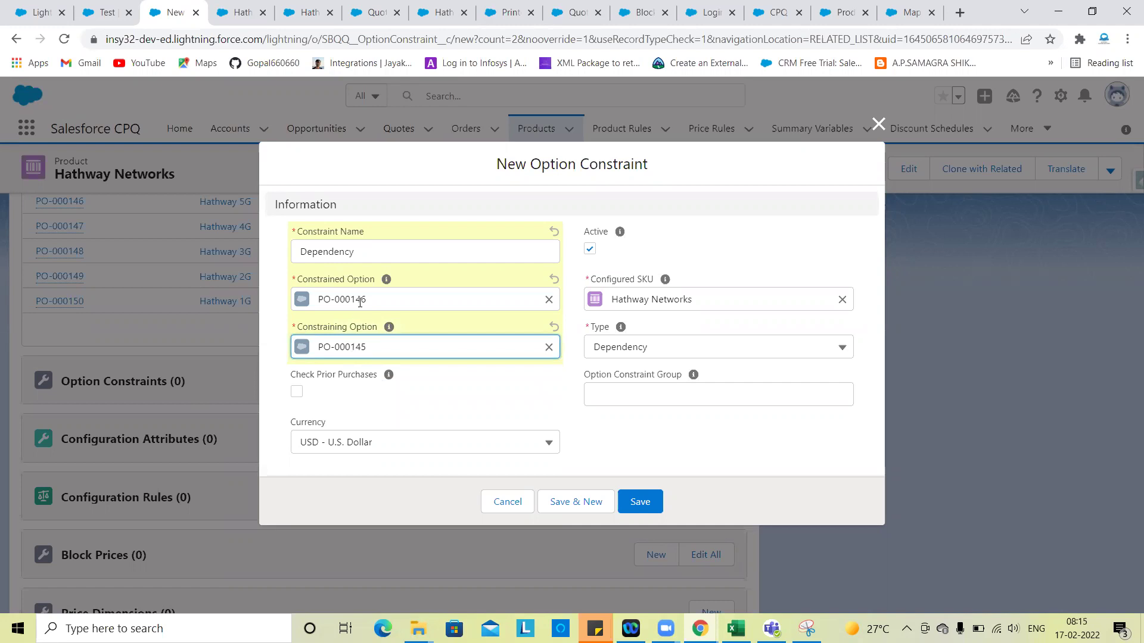
click(633, 501)
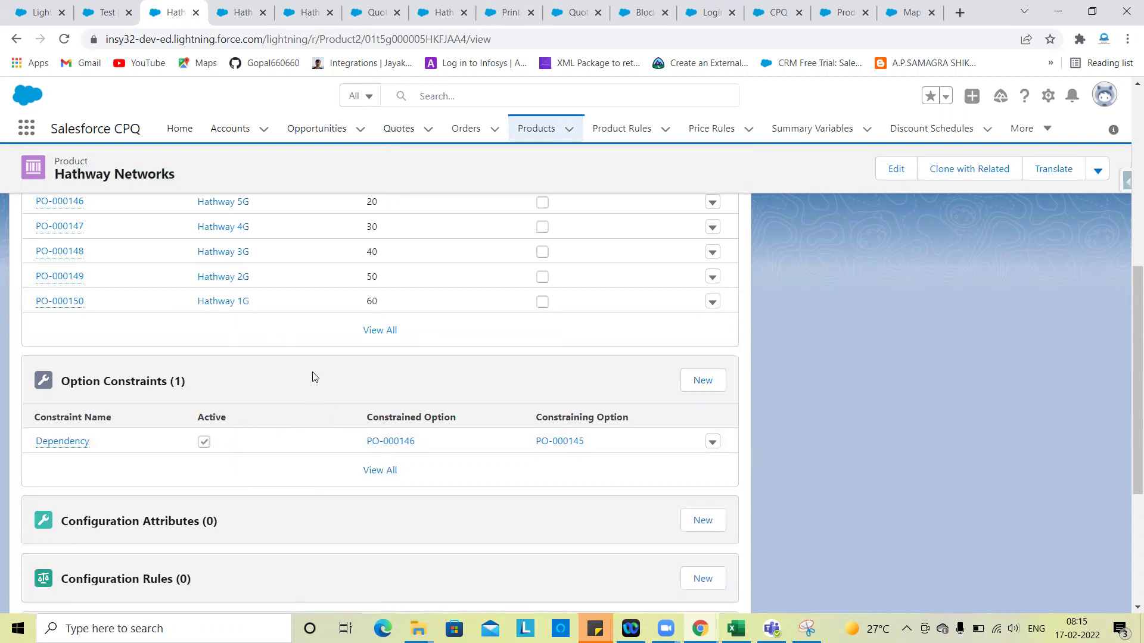
Step: Cancel the open Hathway Networks configuration, the product selection and the quote edit to return to the quote record
click(376, 5)
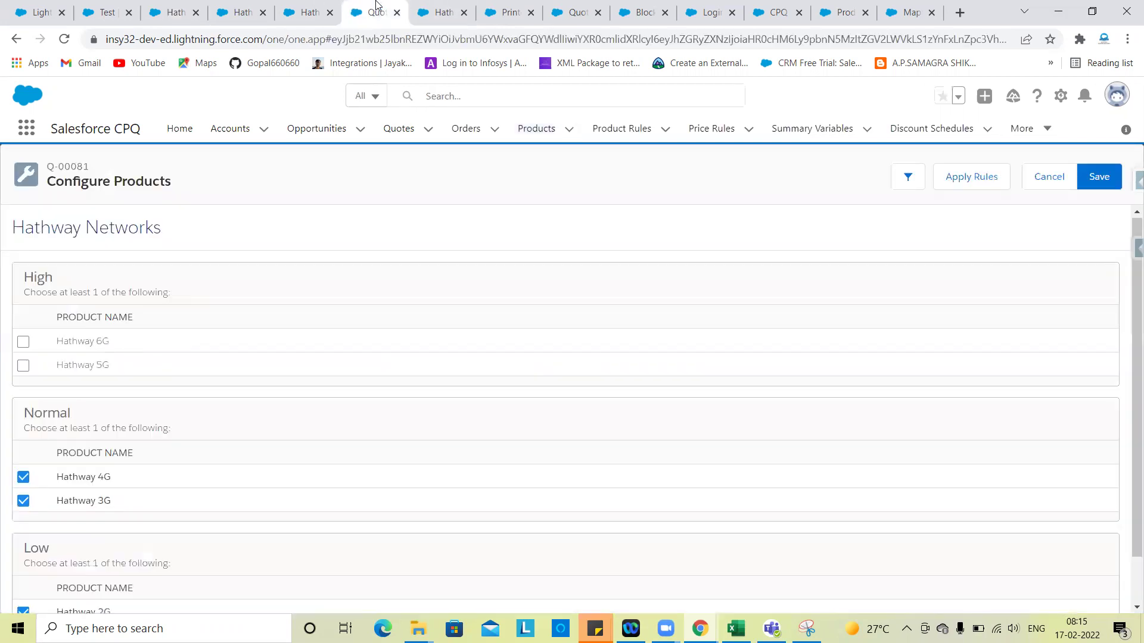
click(1050, 178)
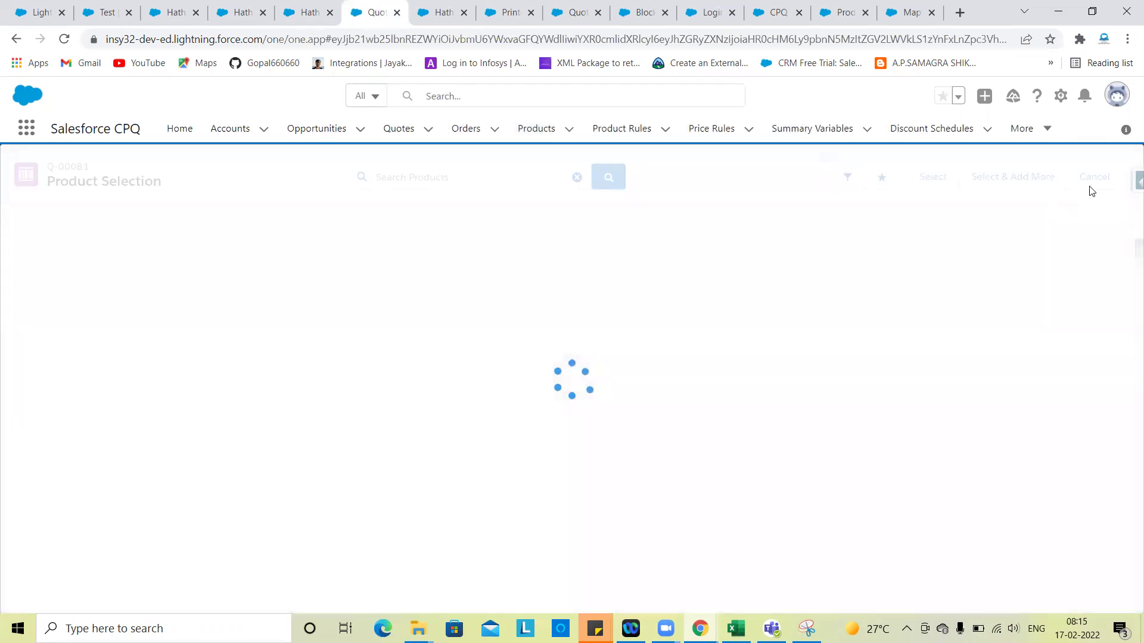
click(1089, 187)
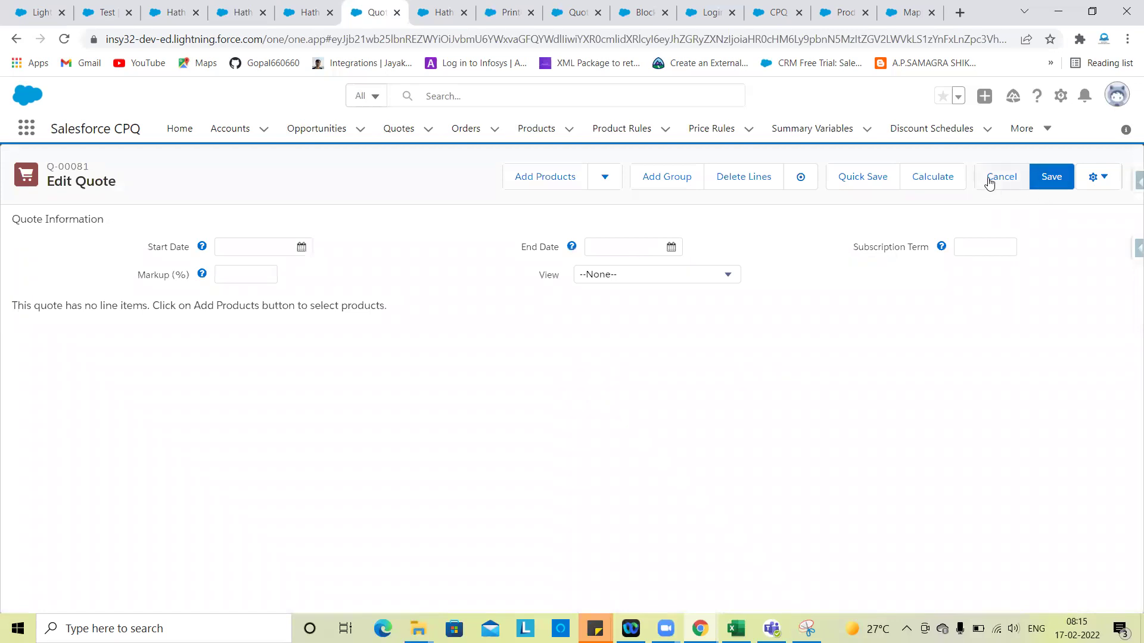
click(990, 178)
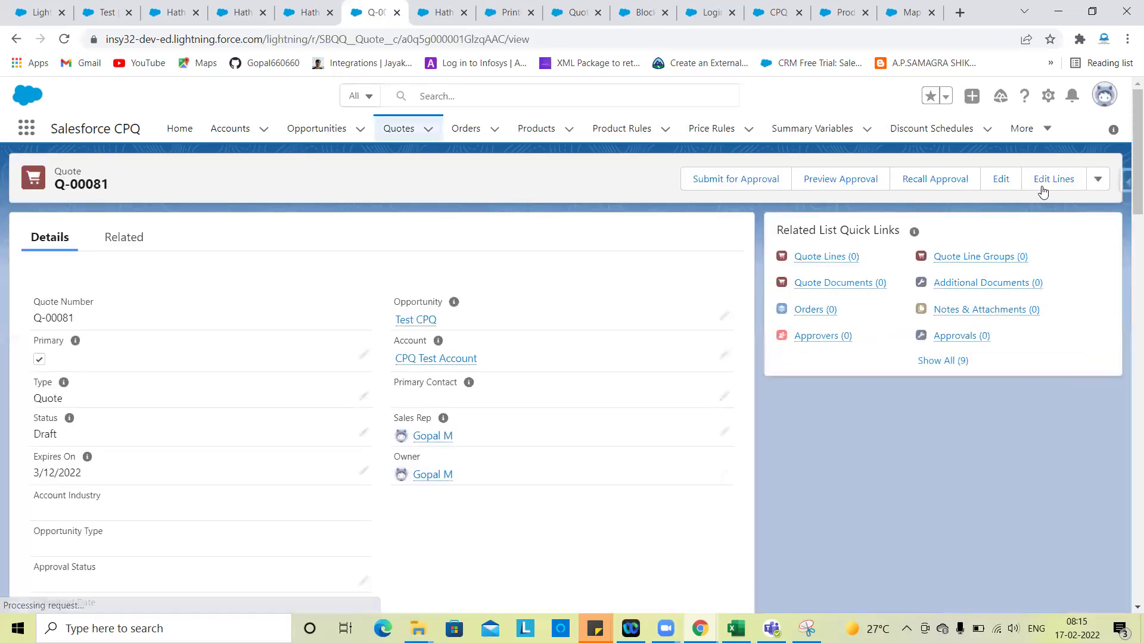
Step: Reopen the quote's line editor, start adding products and apply --None-- as the Quote Filter
click(1042, 190)
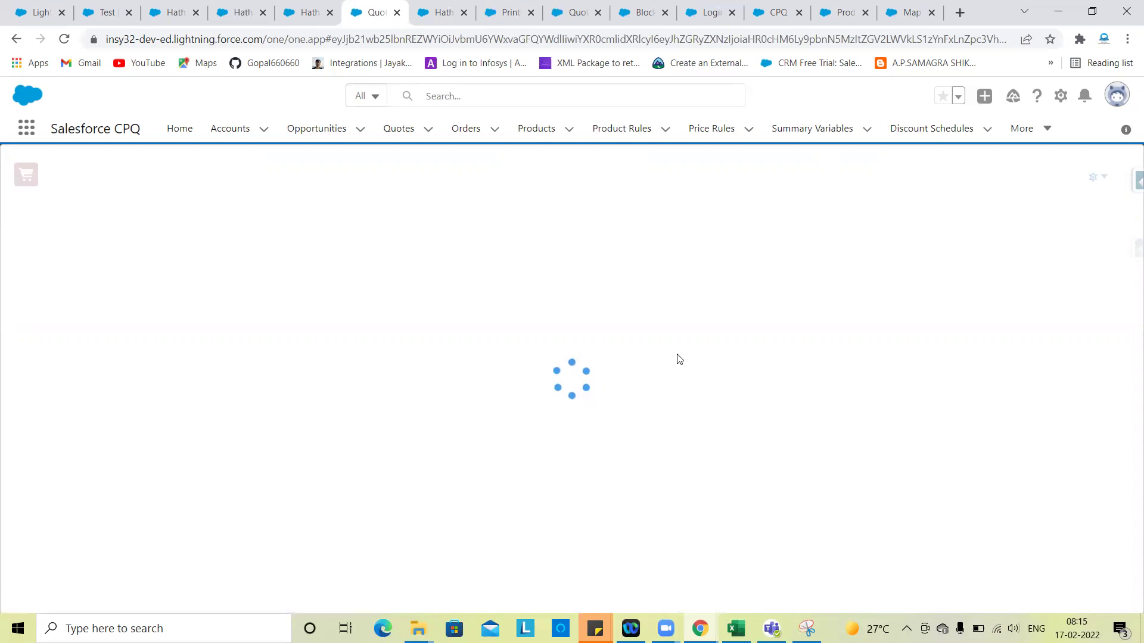
click(544, 176)
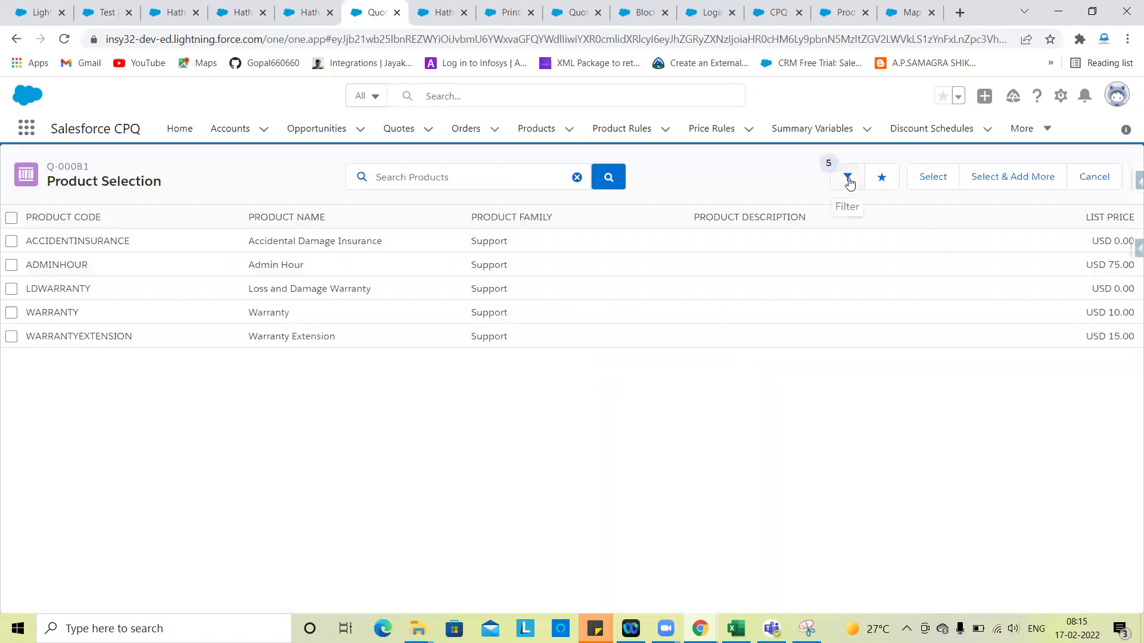
click(856, 184)
click(858, 190)
click(837, 182)
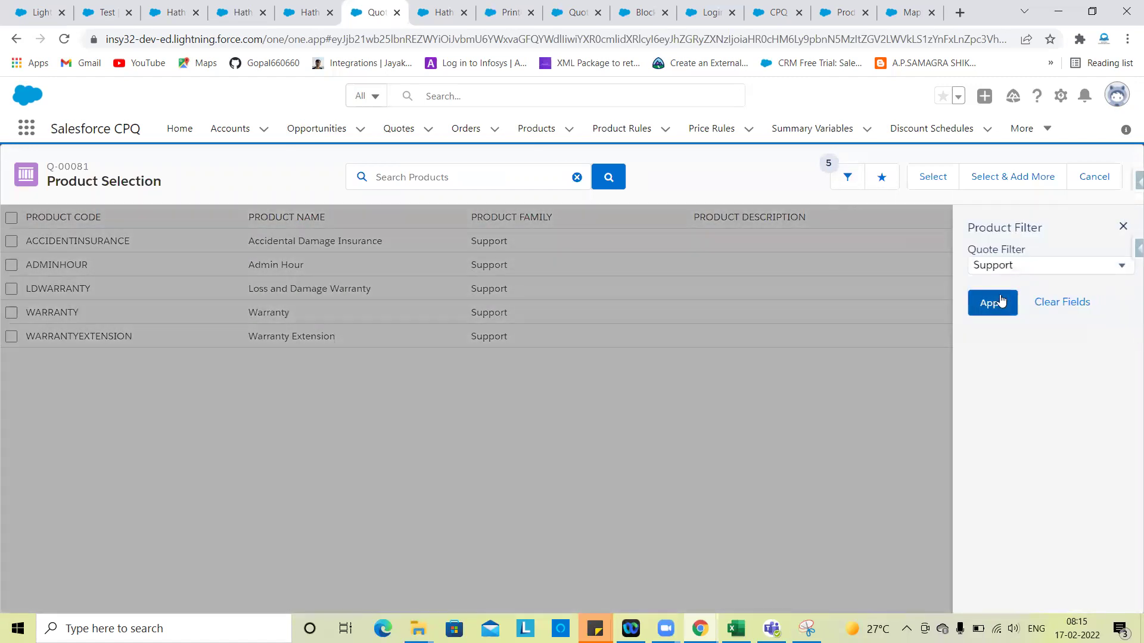
click(1011, 266)
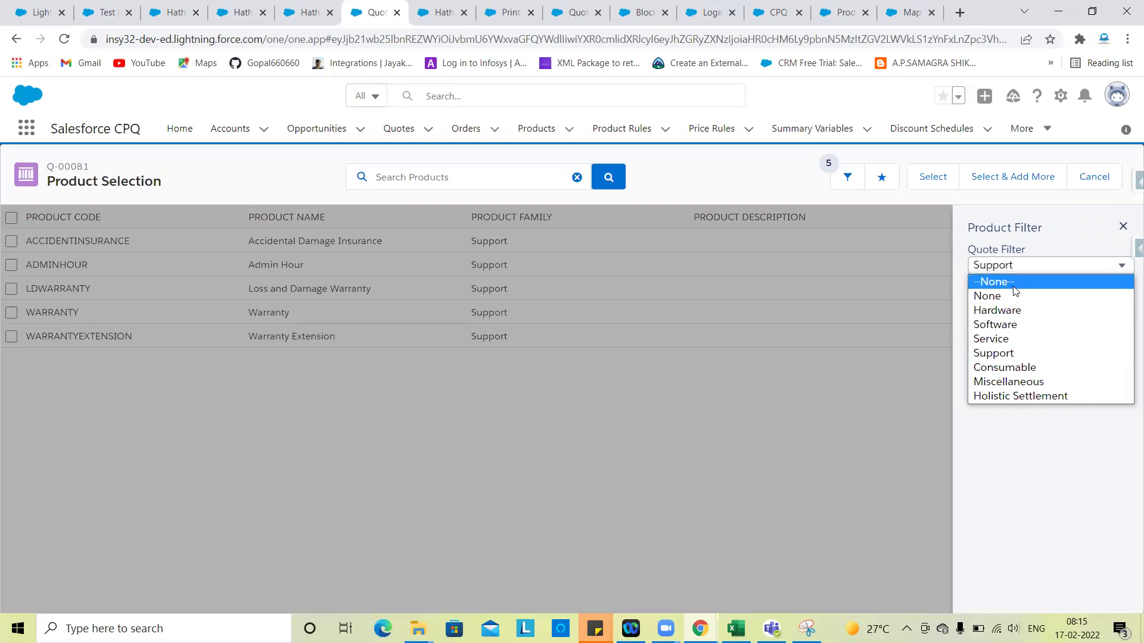
click(1013, 283)
click(992, 302)
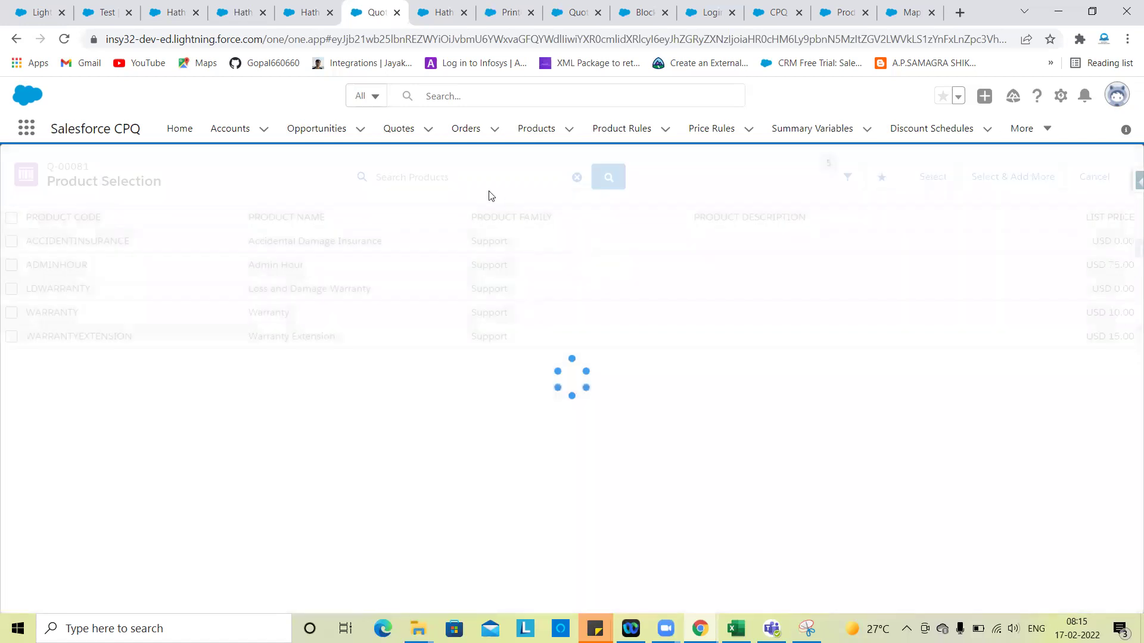
Step: Search the product selection for Hathway Networks and select the bundle for configuration on the quote
click(464, 181)
click(442, 215)
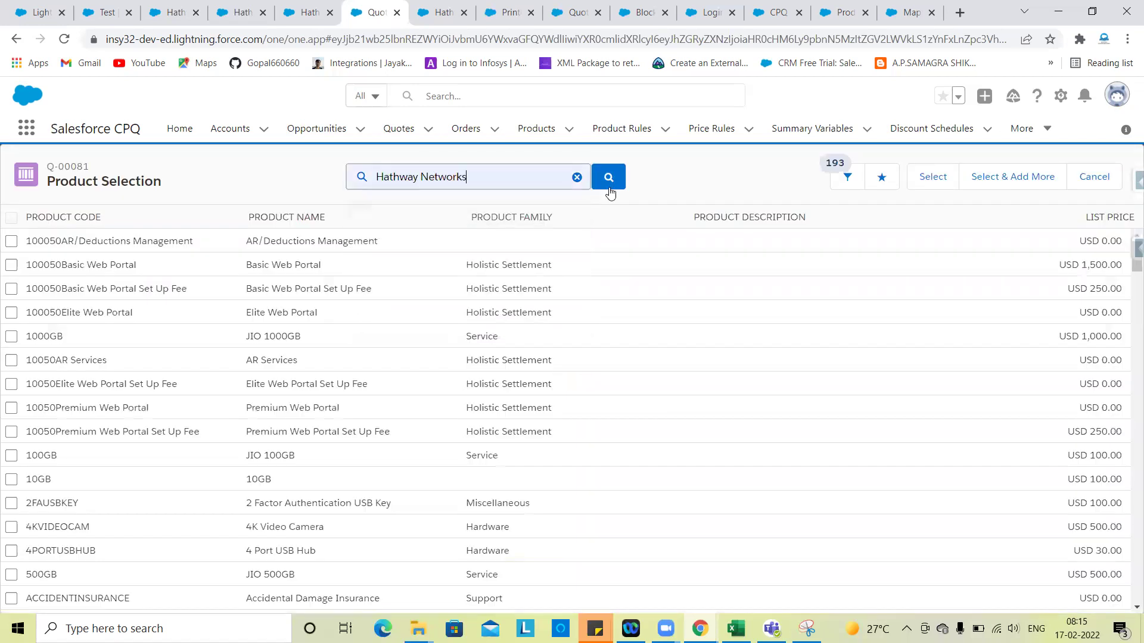
click(610, 187)
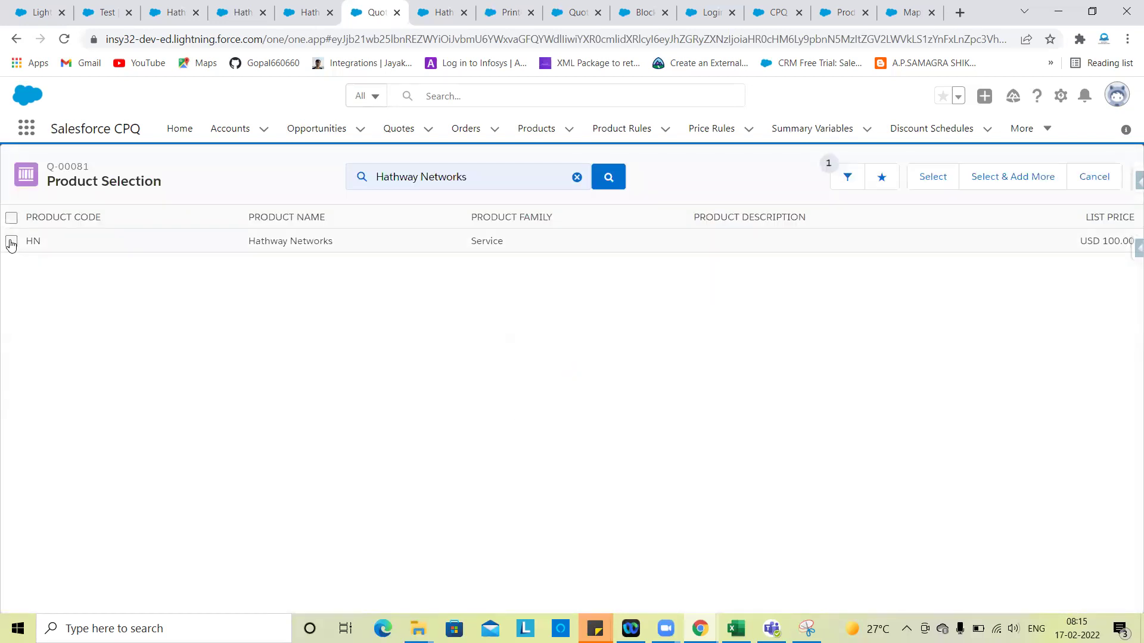
click(11, 242)
click(931, 183)
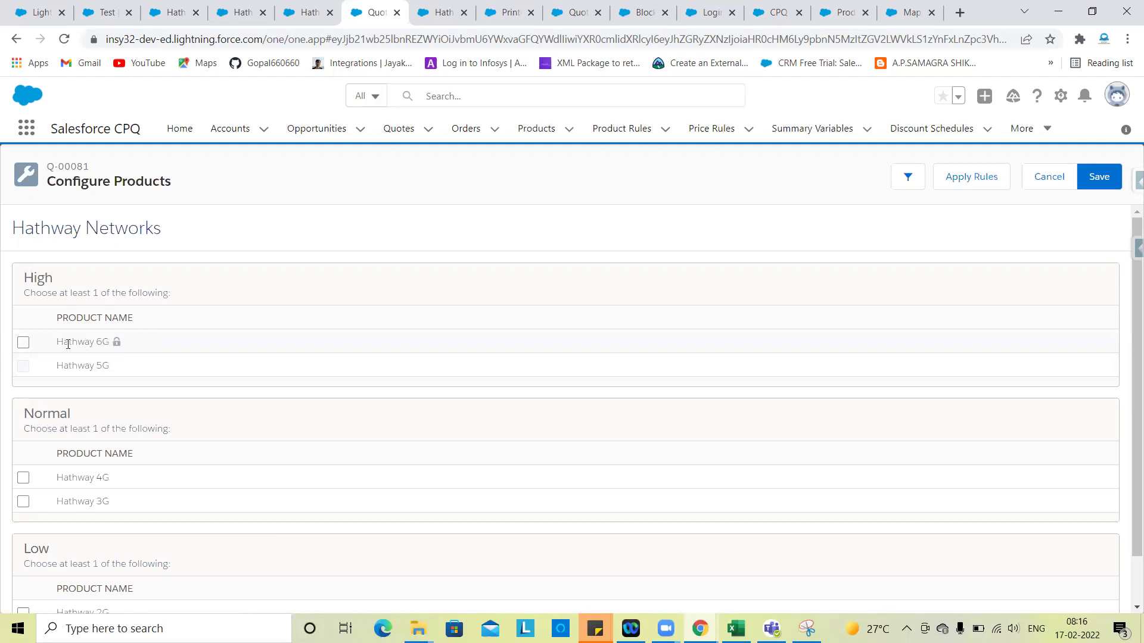
Step: Test the dependency by toggling Hathway 6G and Hathway 5G in the High group, leaving only Hathway 6G selected
click(24, 343)
click(24, 344)
click(24, 345)
click(23, 371)
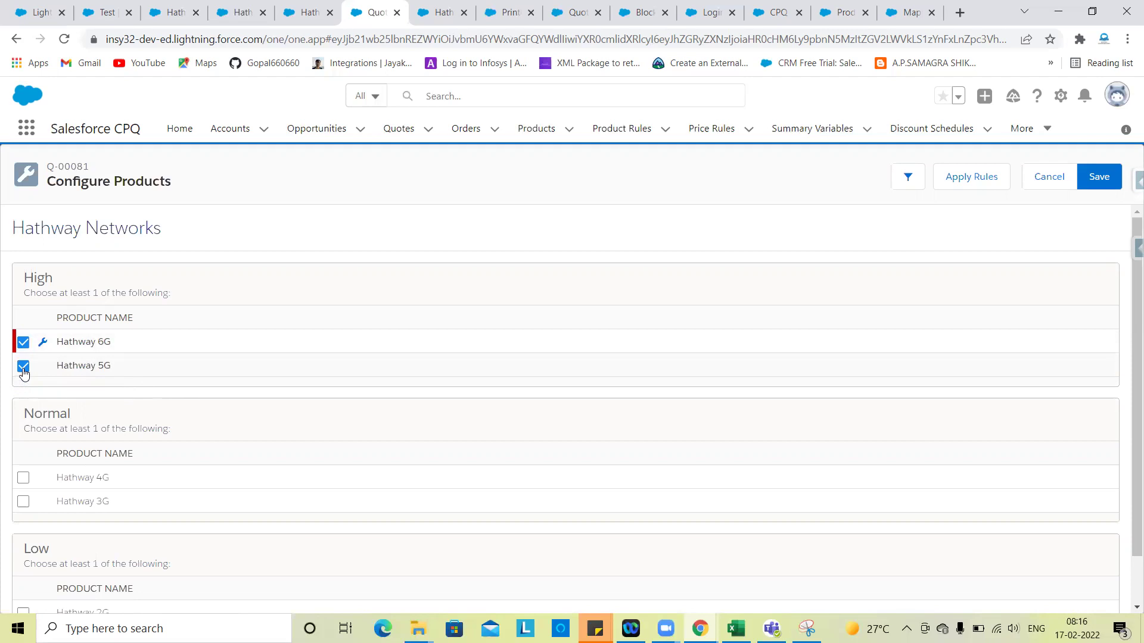
click(23, 373)
Step: Configure the Hathway 6G option by including Hathway 100GB, and save its nested configuration
click(42, 341)
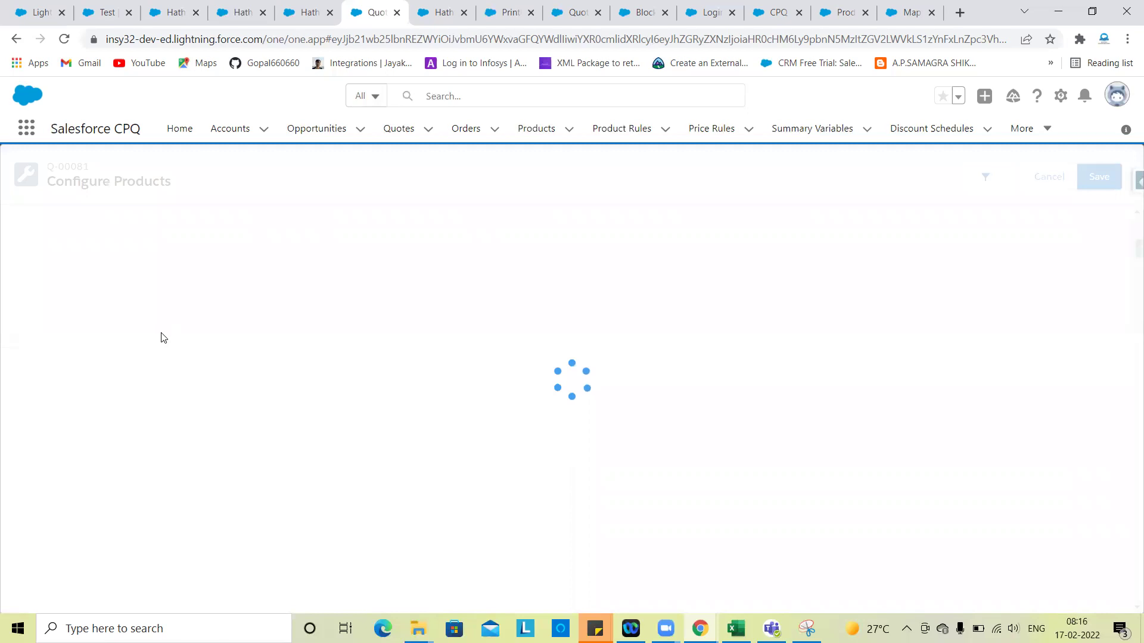
click(23, 329)
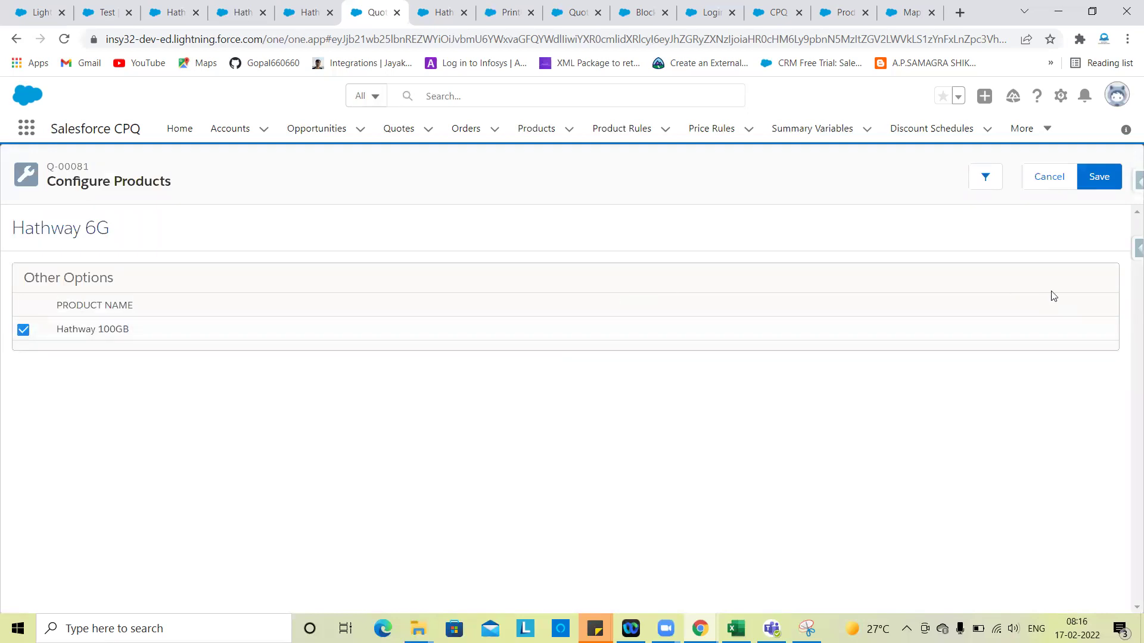
click(1093, 177)
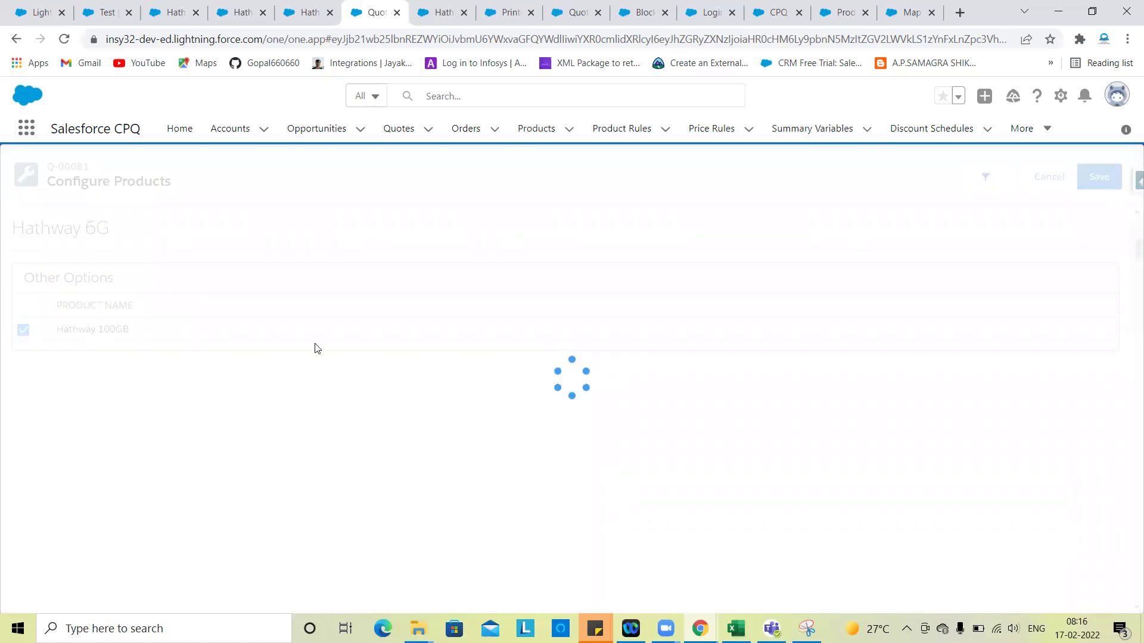
Step: Select Hathway 4G, 3G, 2G, 1G and 5G, save the bundle configuration and cancel the quote edit
scroll(191, 399, down, 1)
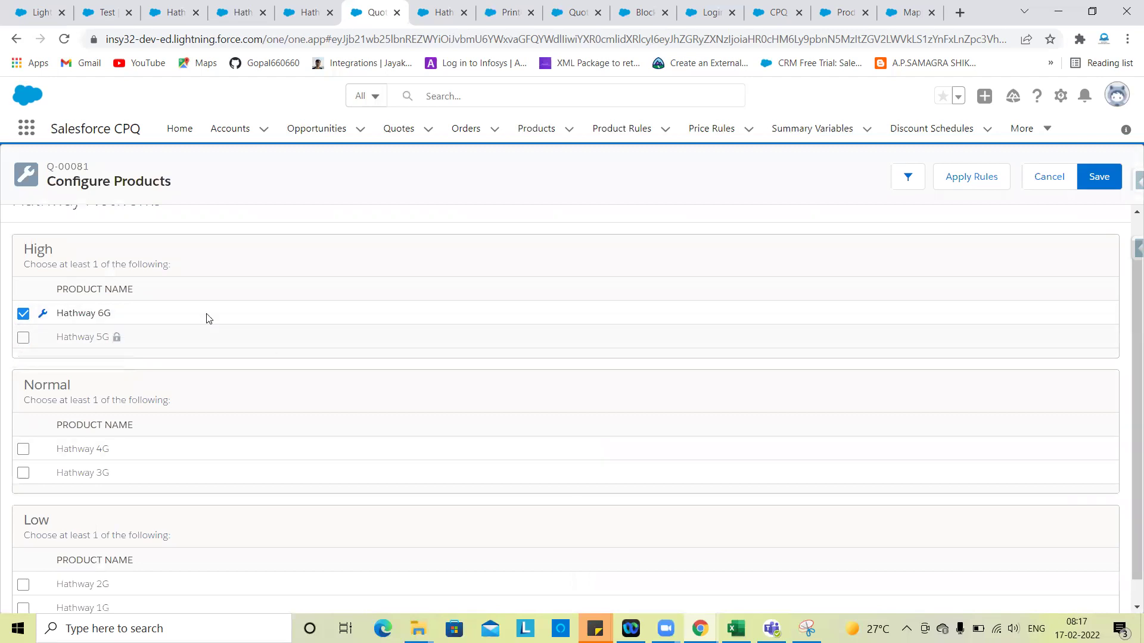
scroll(181, 453, down, 1)
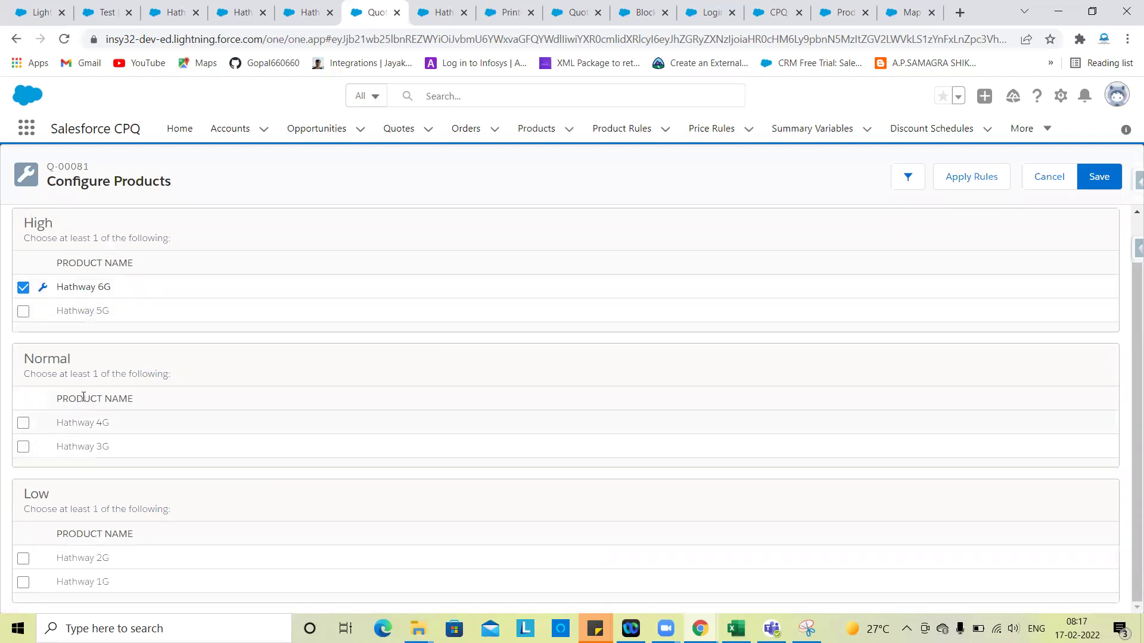
click(24, 423)
click(24, 448)
click(23, 559)
click(24, 582)
scroll(397, 420, up, 2)
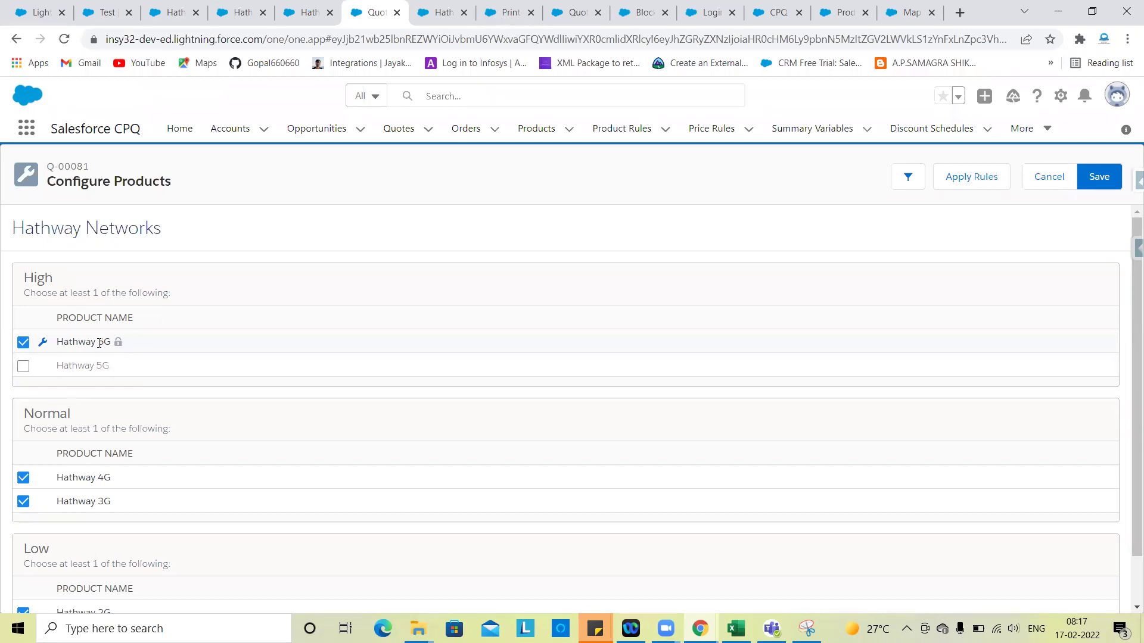
click(23, 365)
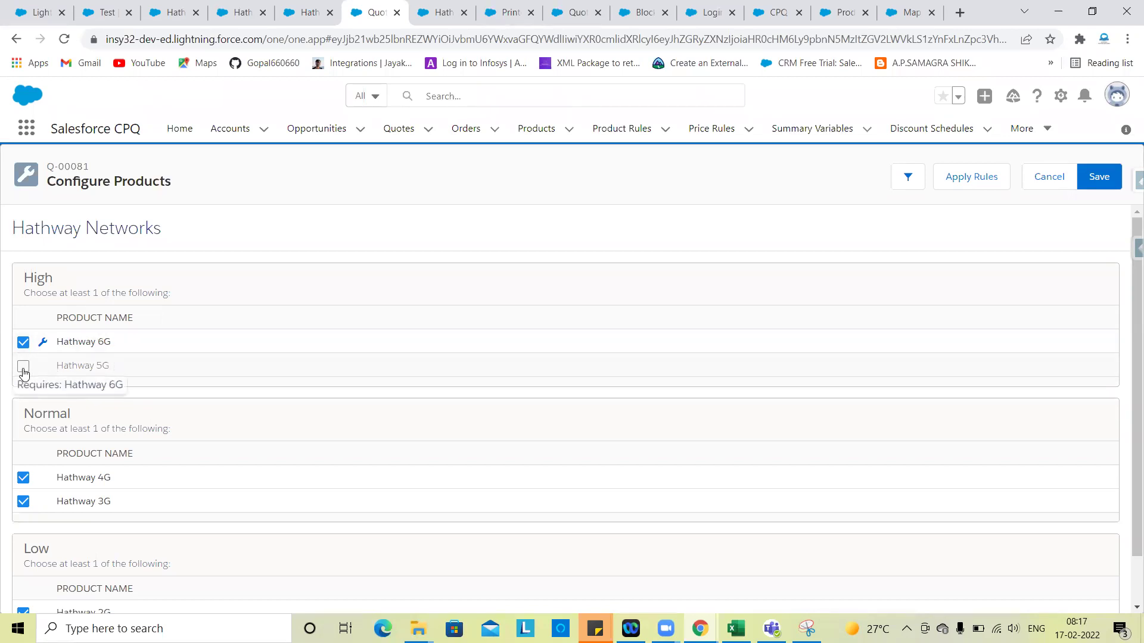
click(1104, 179)
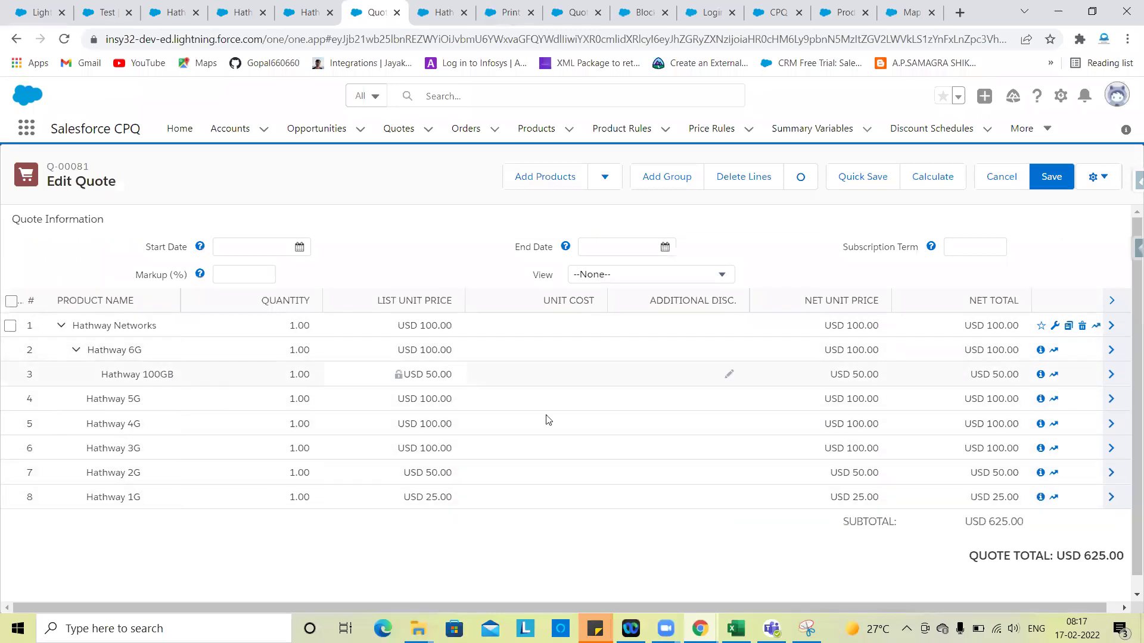
click(996, 176)
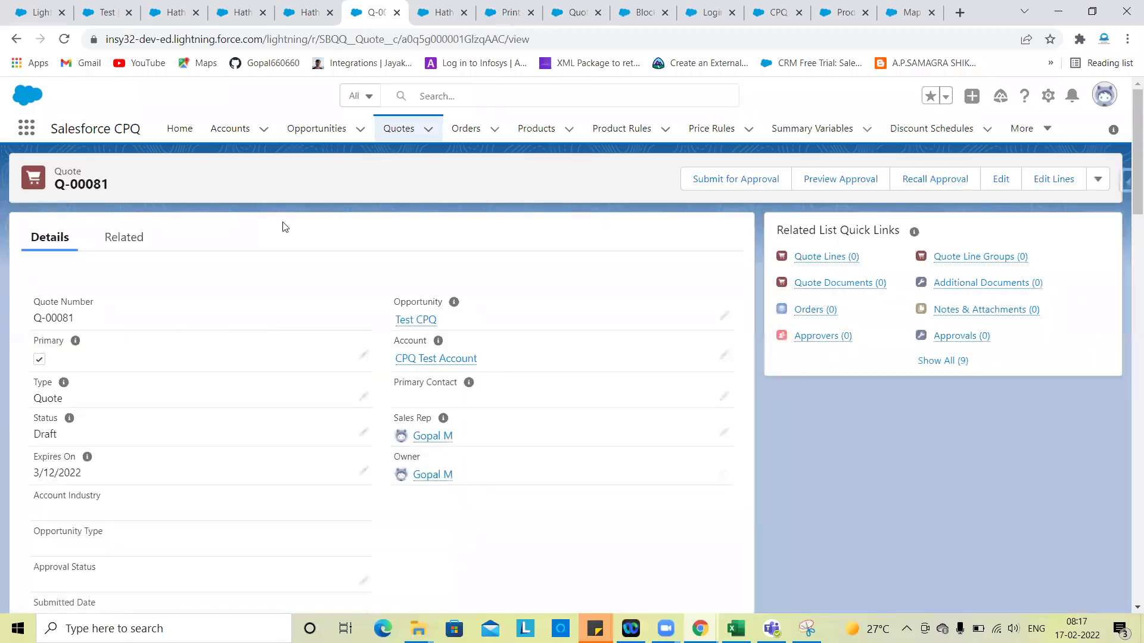
Step: Change the Type of the Hathway Networks product's Dependency option constraint to Exclusion and save it
click(186, 6)
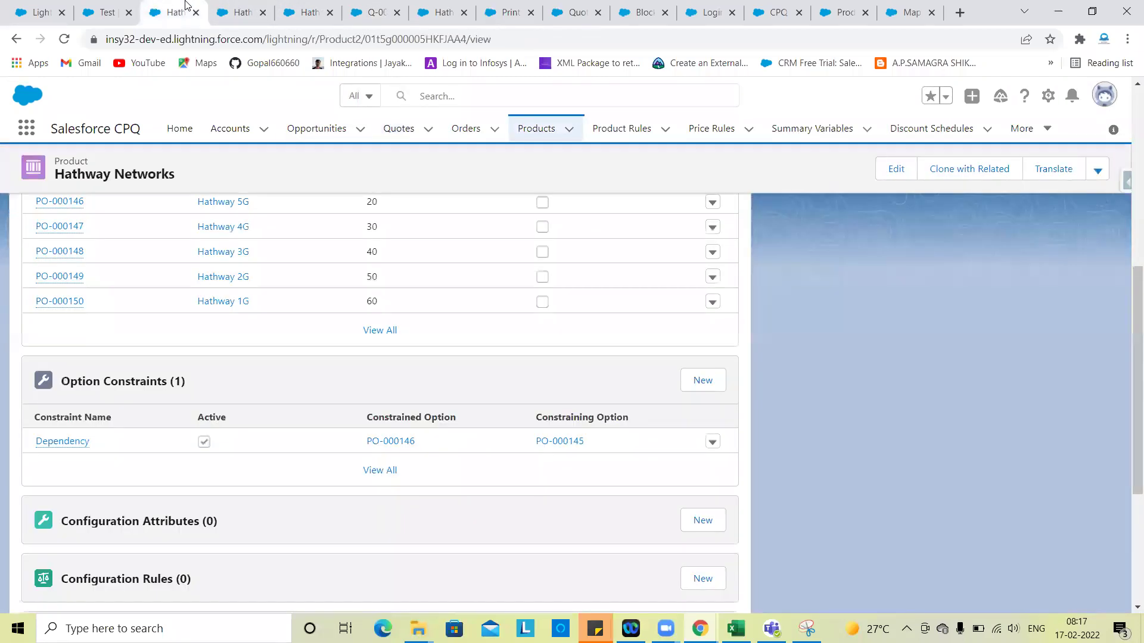
scroll(359, 515, down, 1)
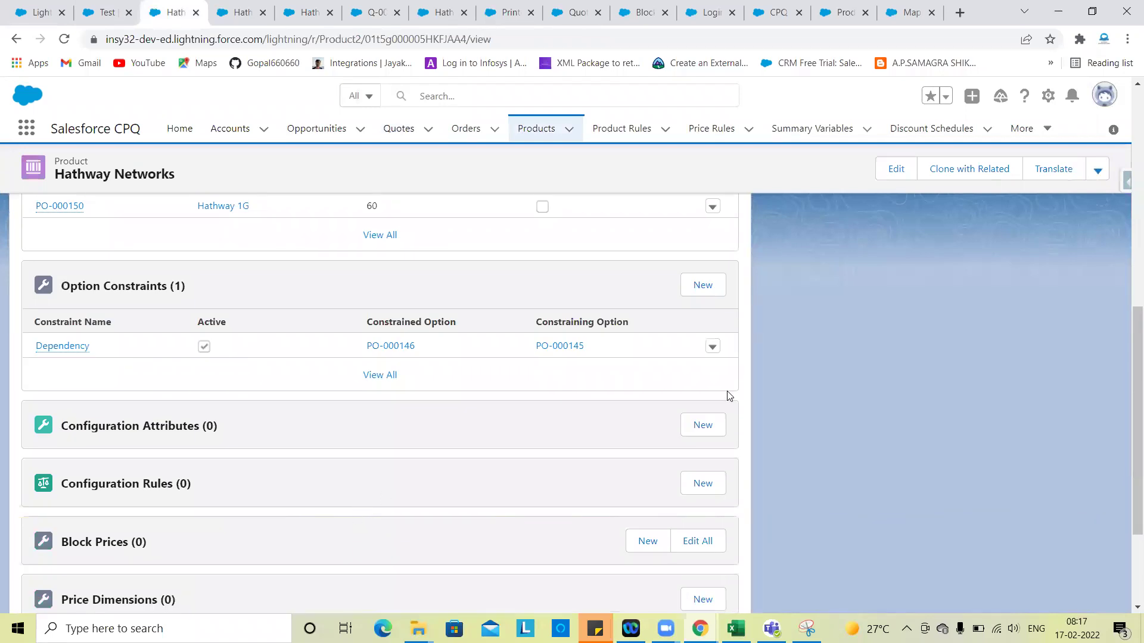
click(712, 347)
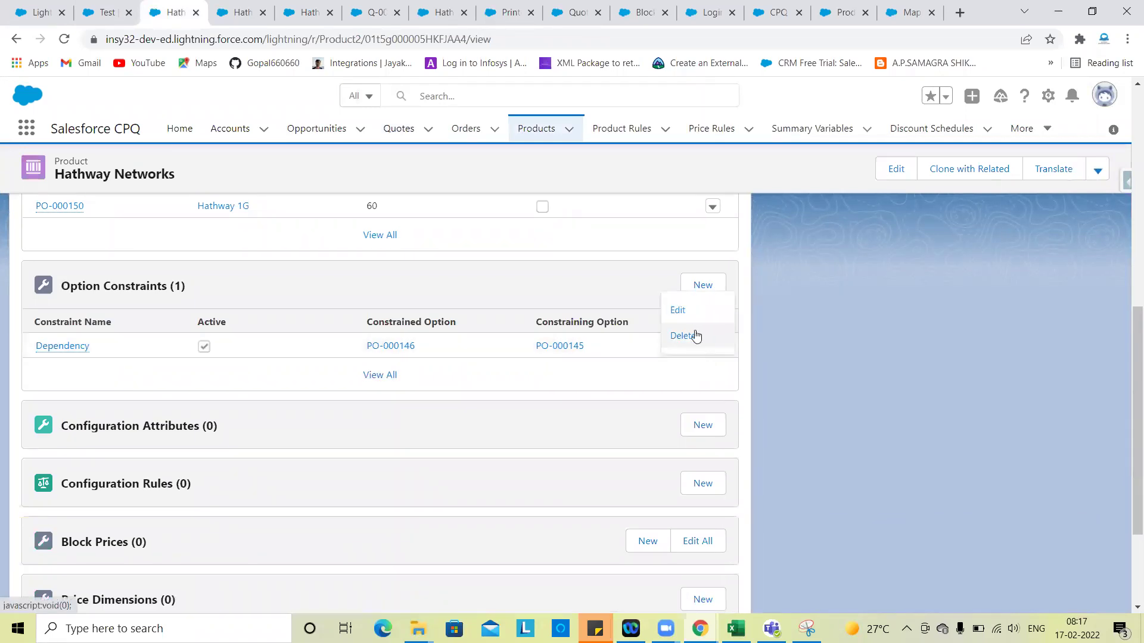
click(696, 314)
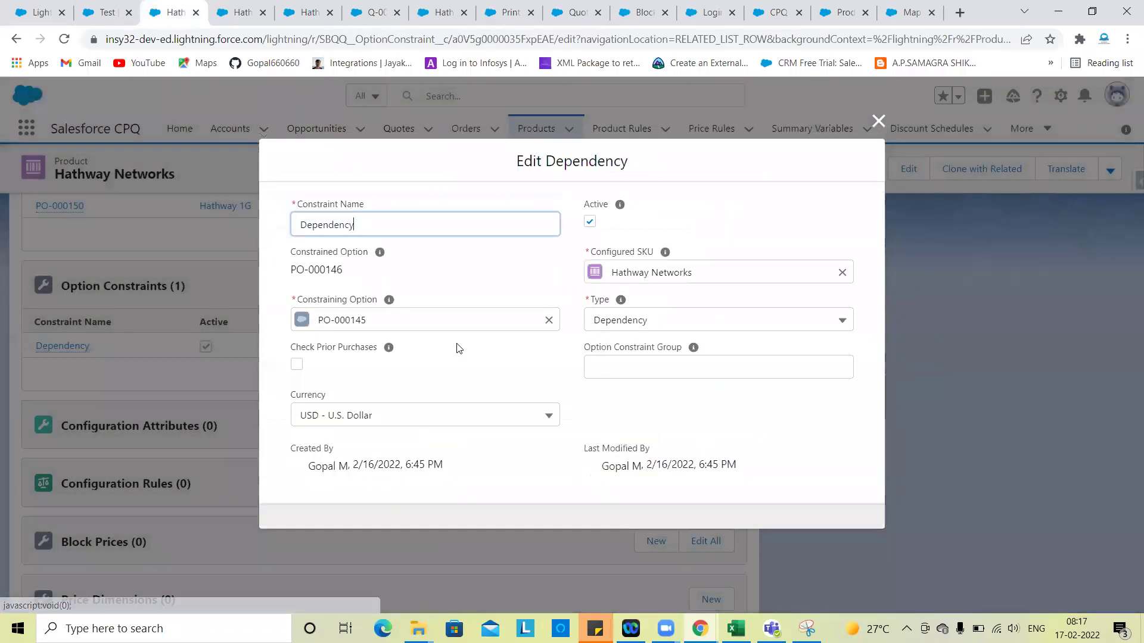
click(630, 327)
click(668, 403)
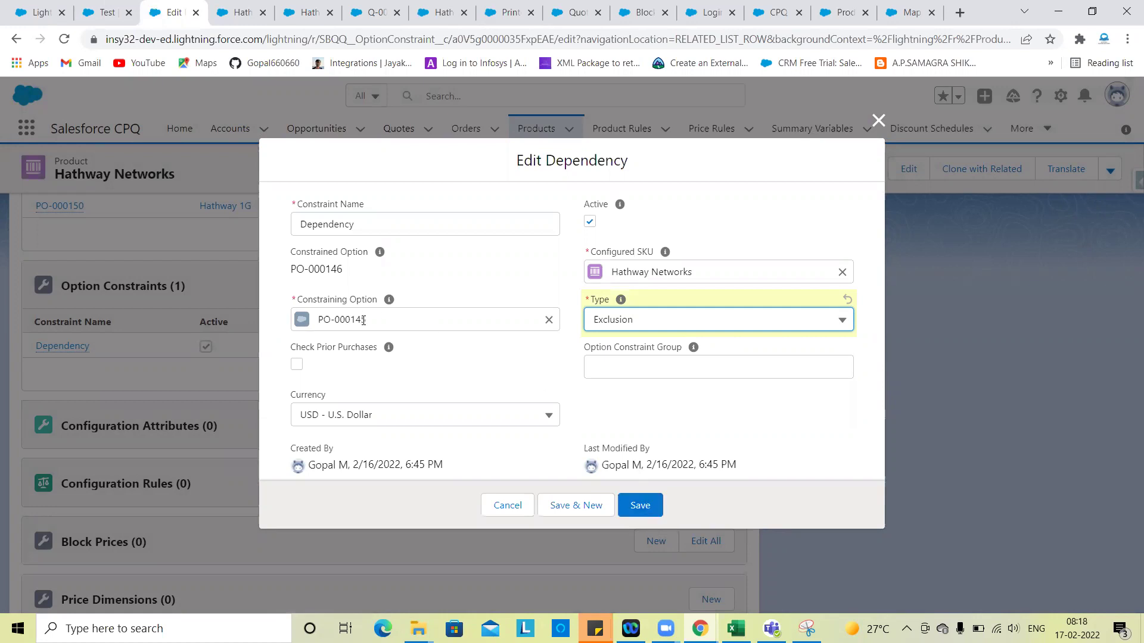
click(640, 506)
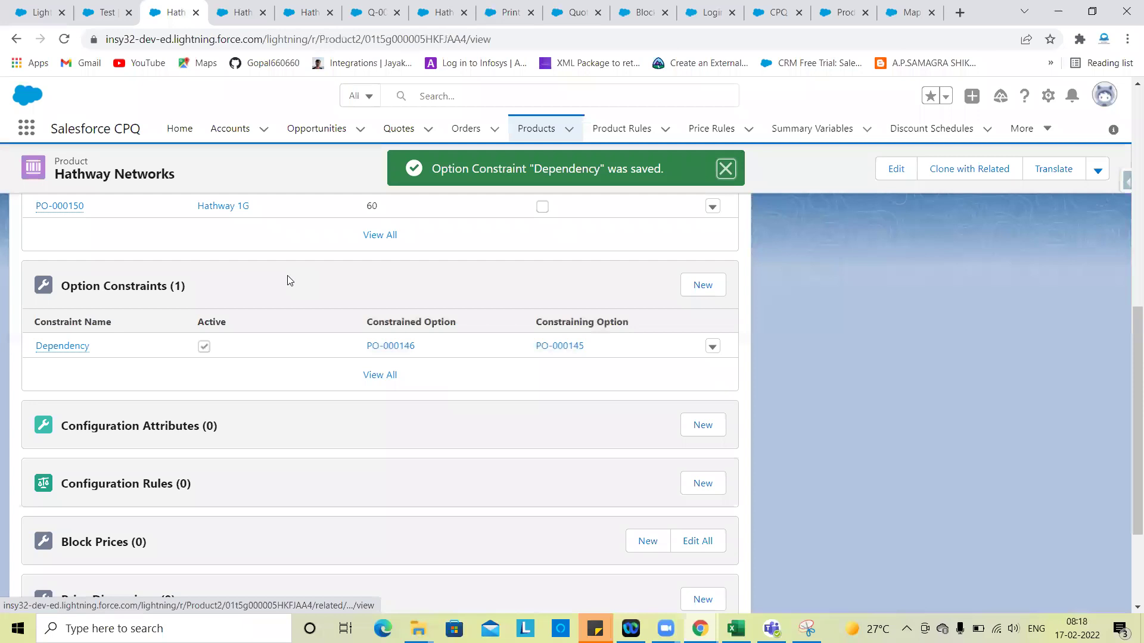
Step: Return to the quote's line editor, start adding products and apply --None-- as the Quote Filter
click(365, 6)
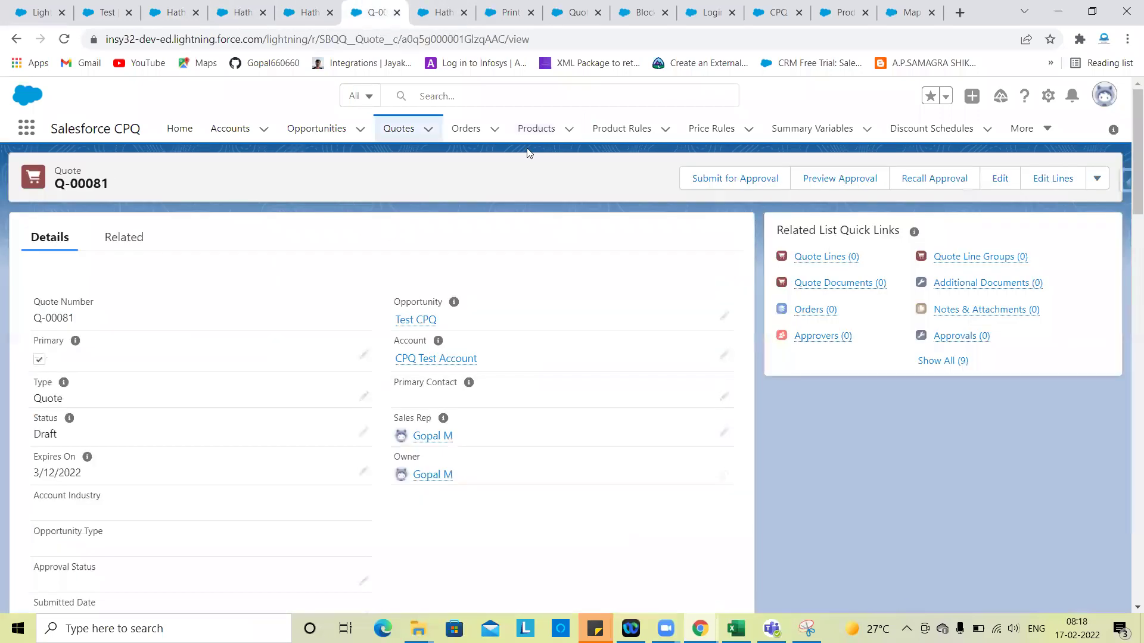
click(1052, 181)
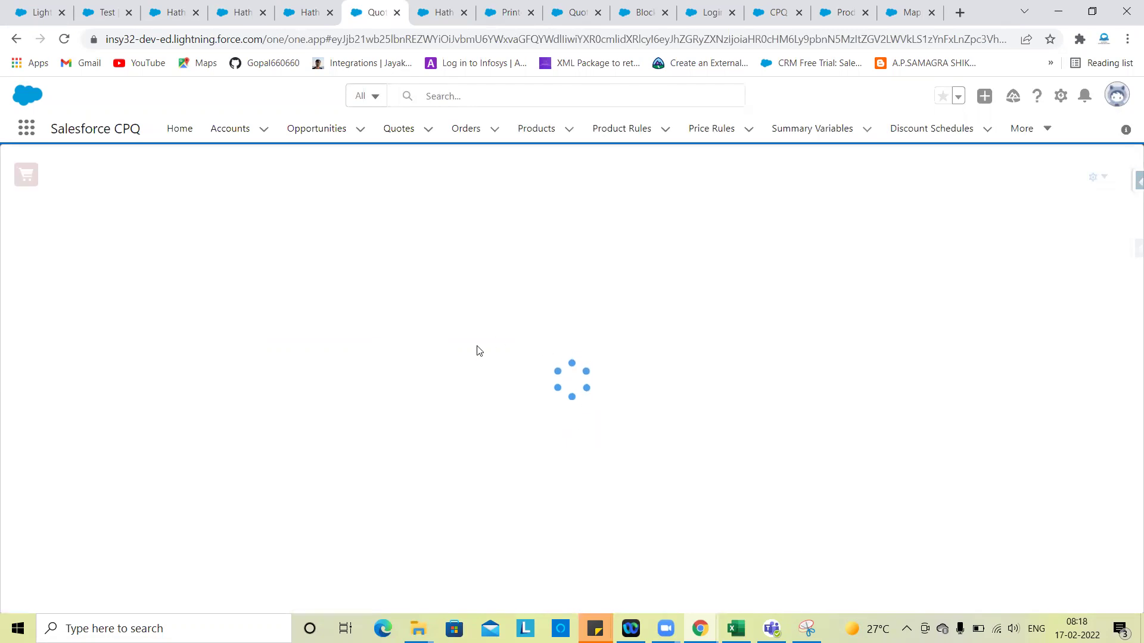
click(539, 176)
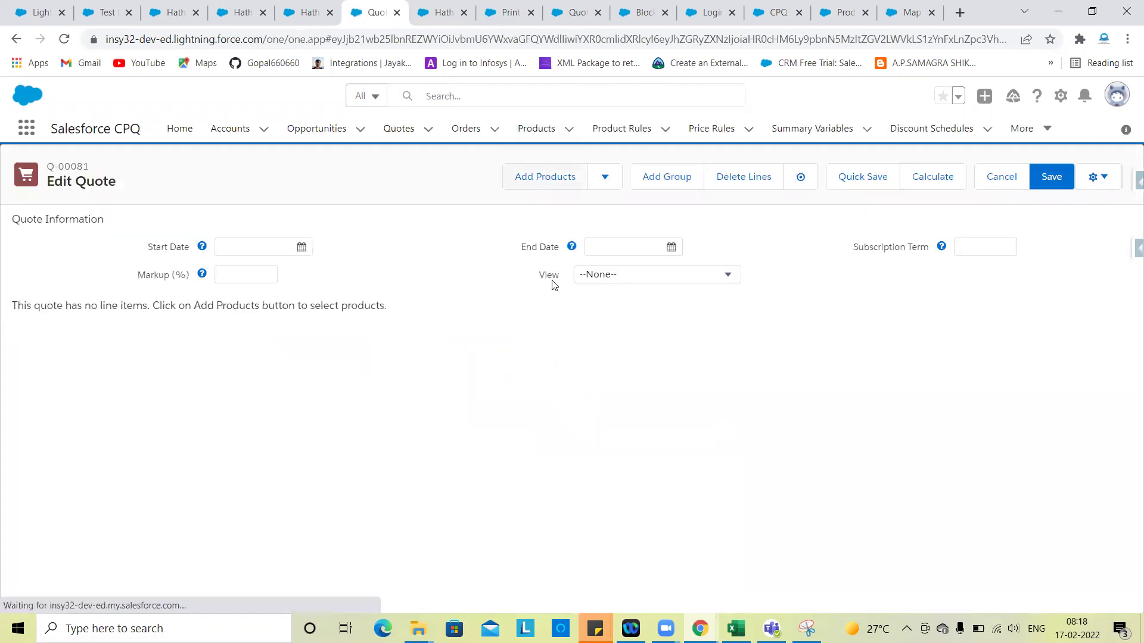
click(846, 177)
click(1033, 266)
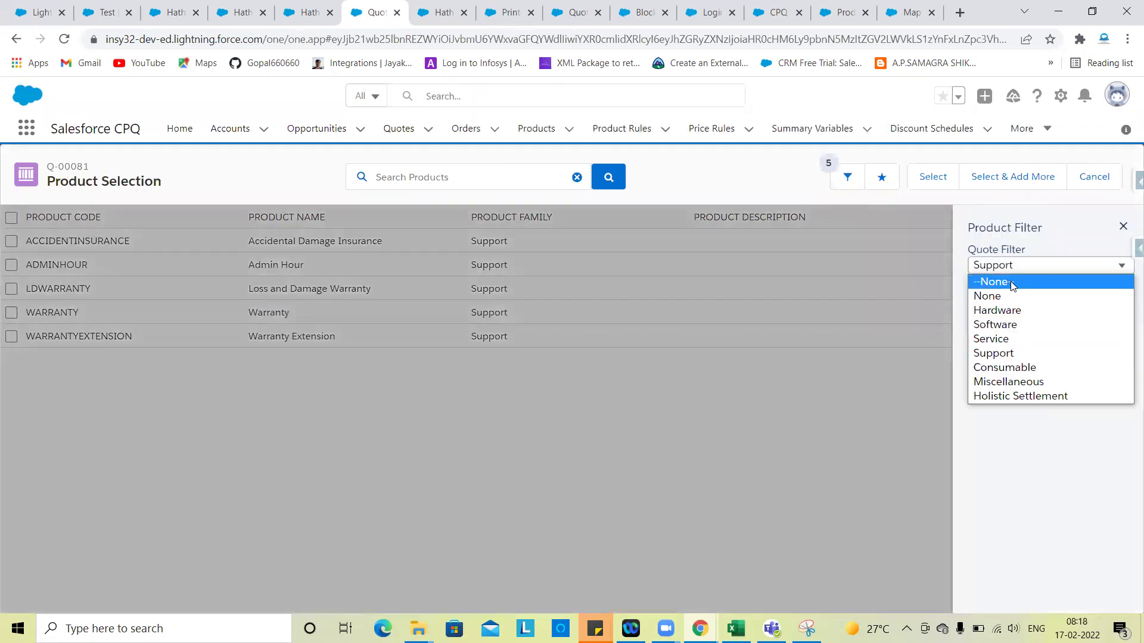
click(1011, 281)
click(992, 302)
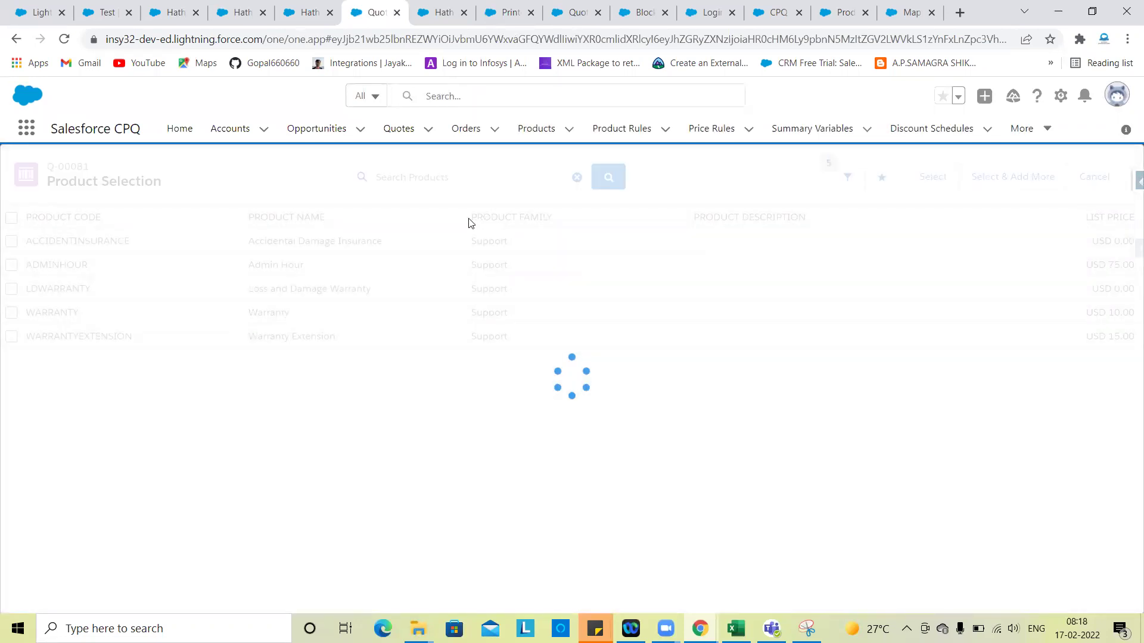
Step: Find the Hathway Networks product and select it to configure the bundle
click(434, 175)
click(411, 218)
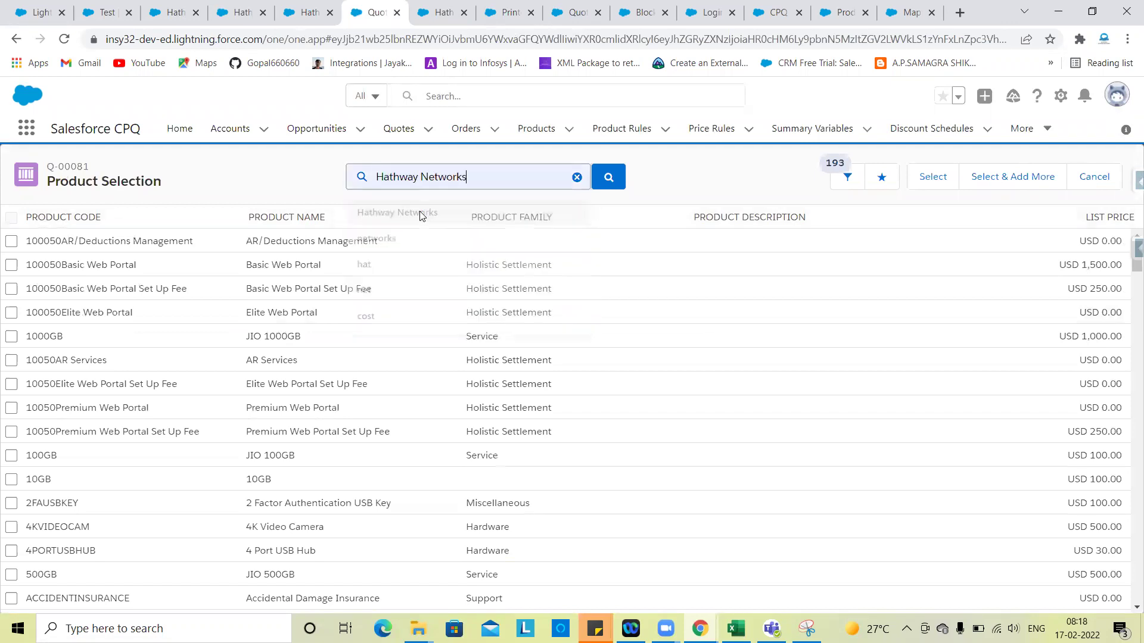
click(605, 182)
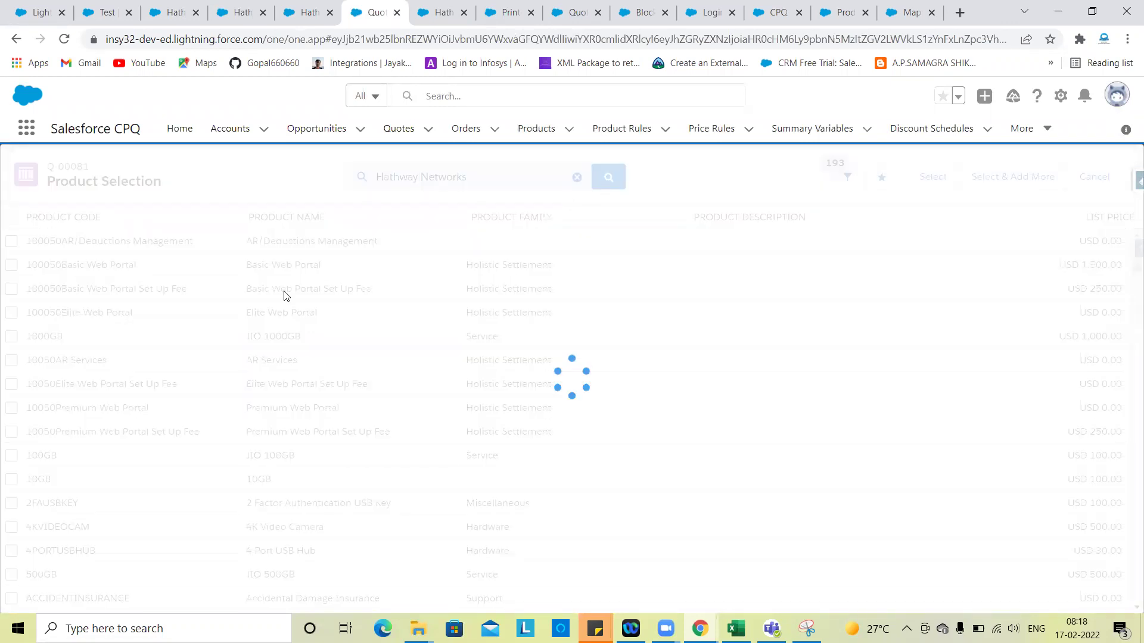
click(11, 241)
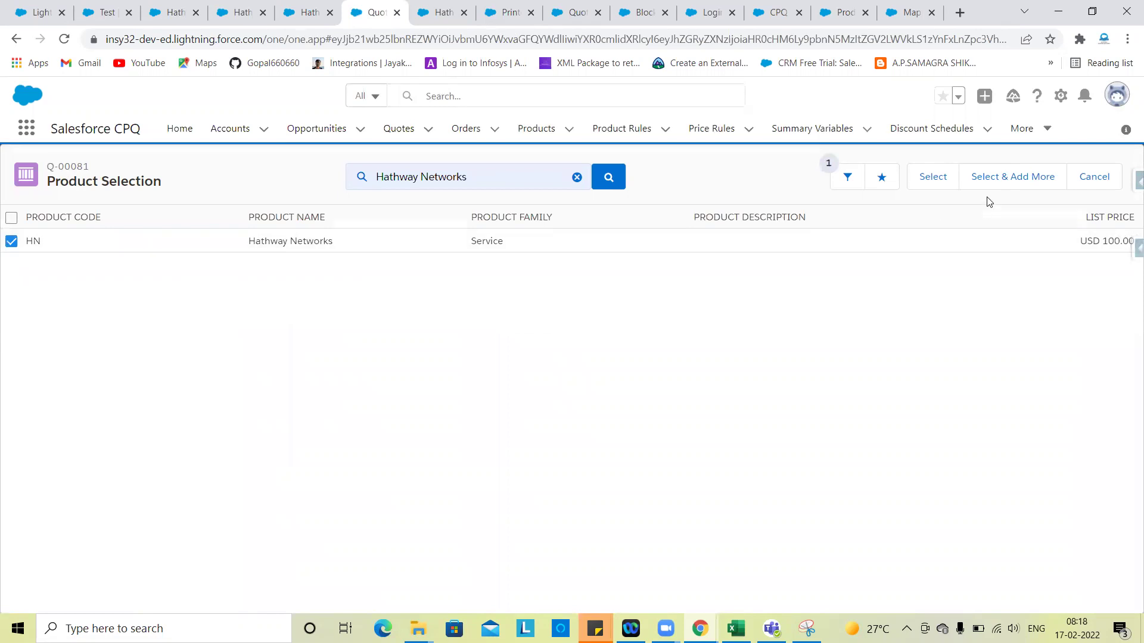
click(936, 176)
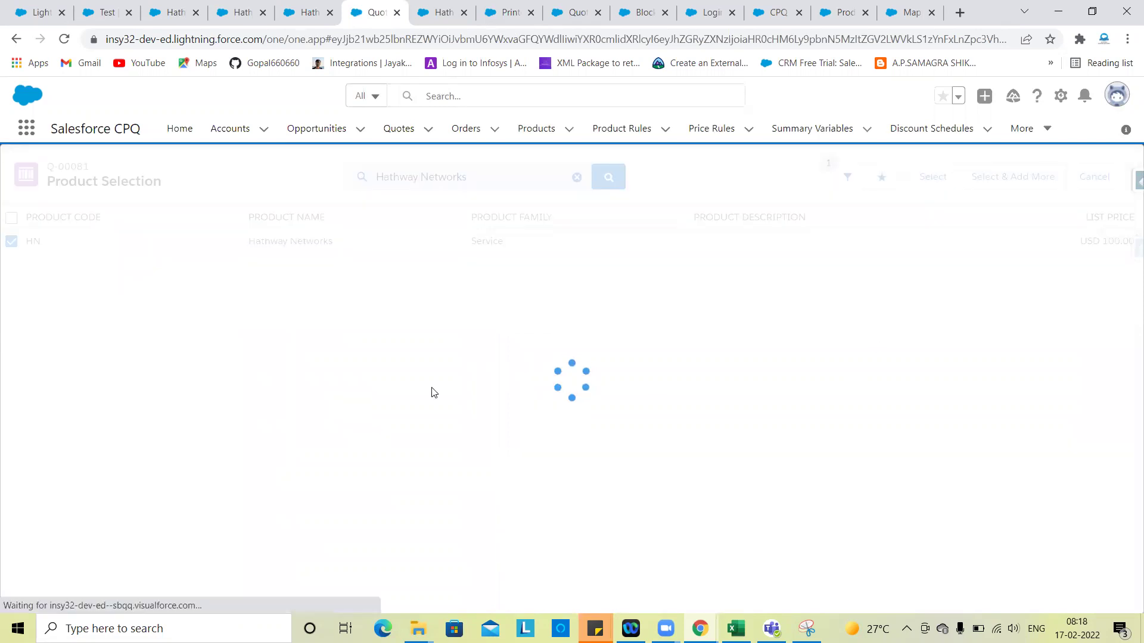
Step: Test the exclusion by alternately selecting and clearing Hathway 5G and Hathway 6G in the High group, leaving Hathway 6G selected
scroll(317, 464, down, 1)
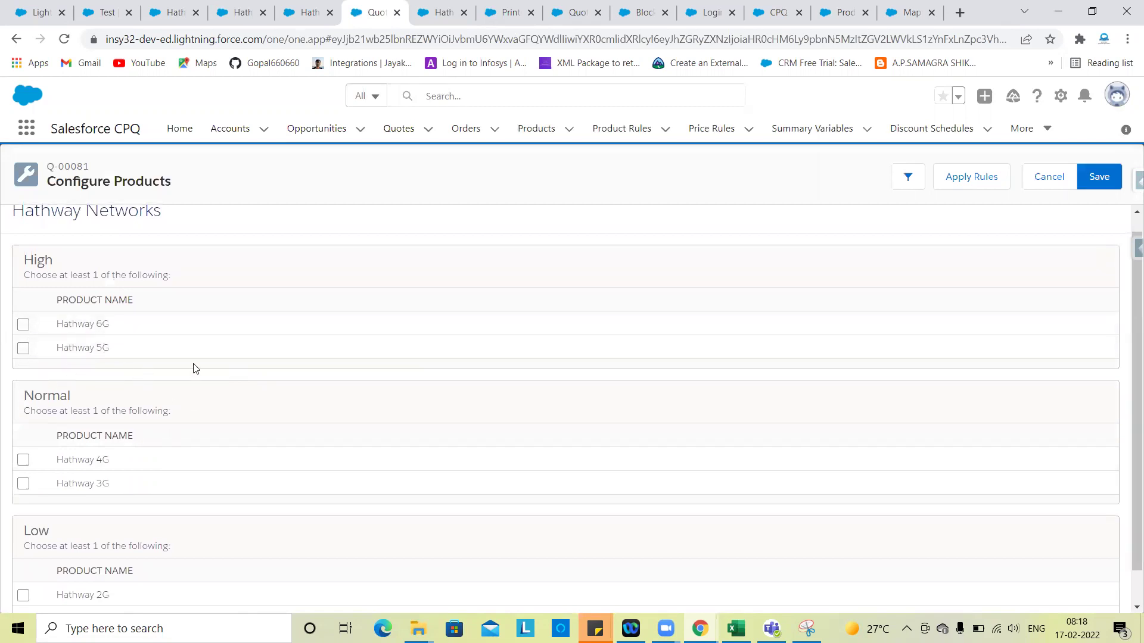
click(24, 349)
click(24, 348)
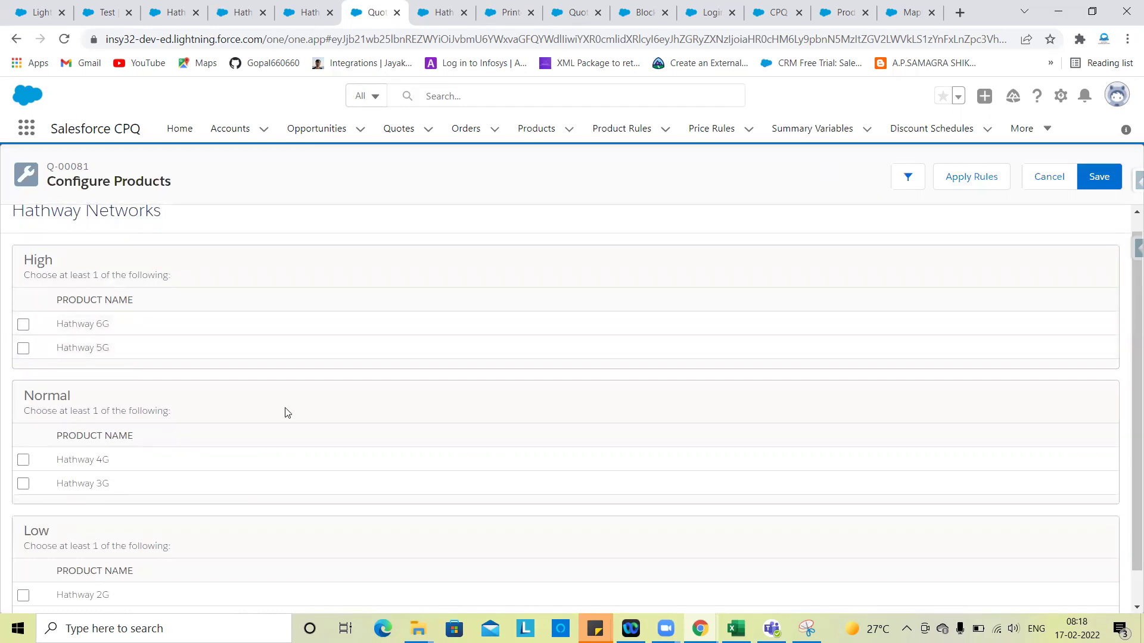
click(22, 327)
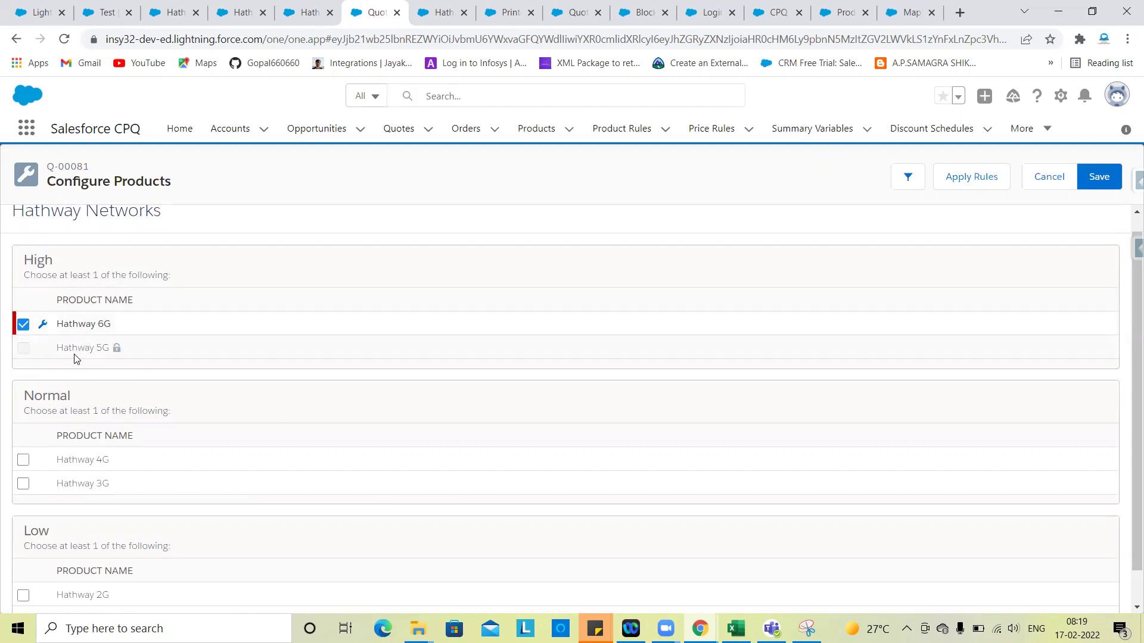
click(23, 324)
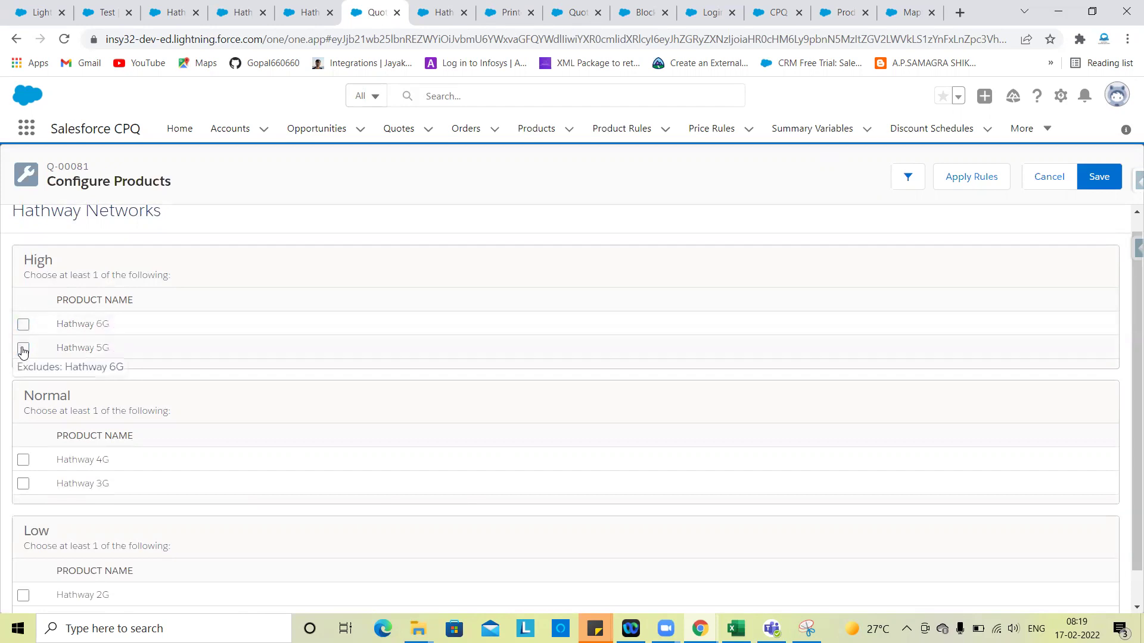
click(23, 350)
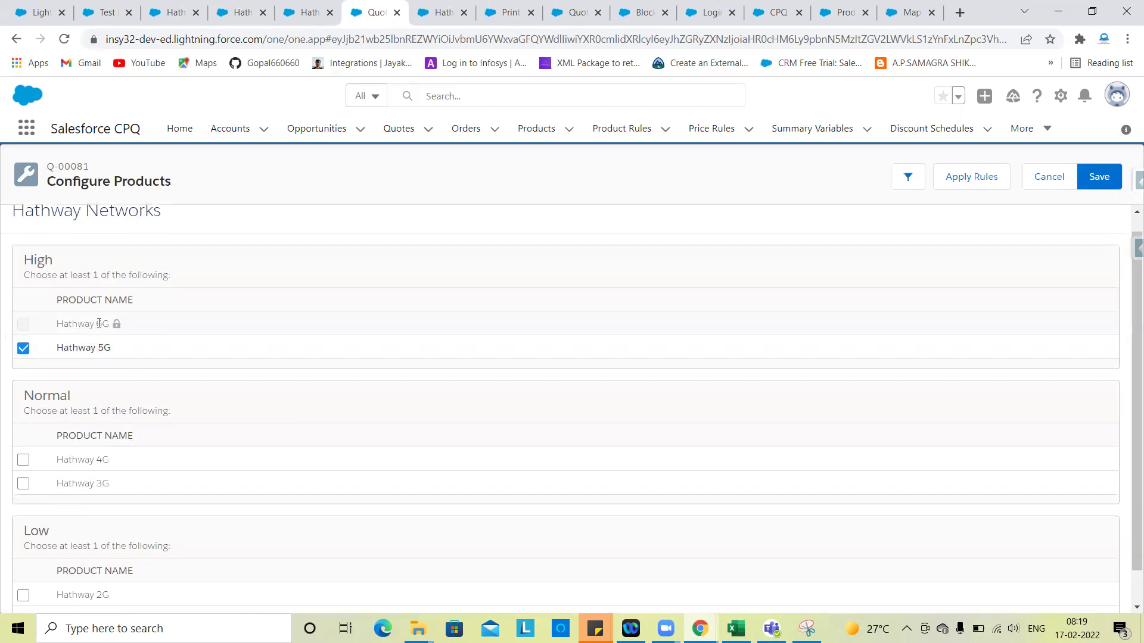
click(23, 349)
click(23, 328)
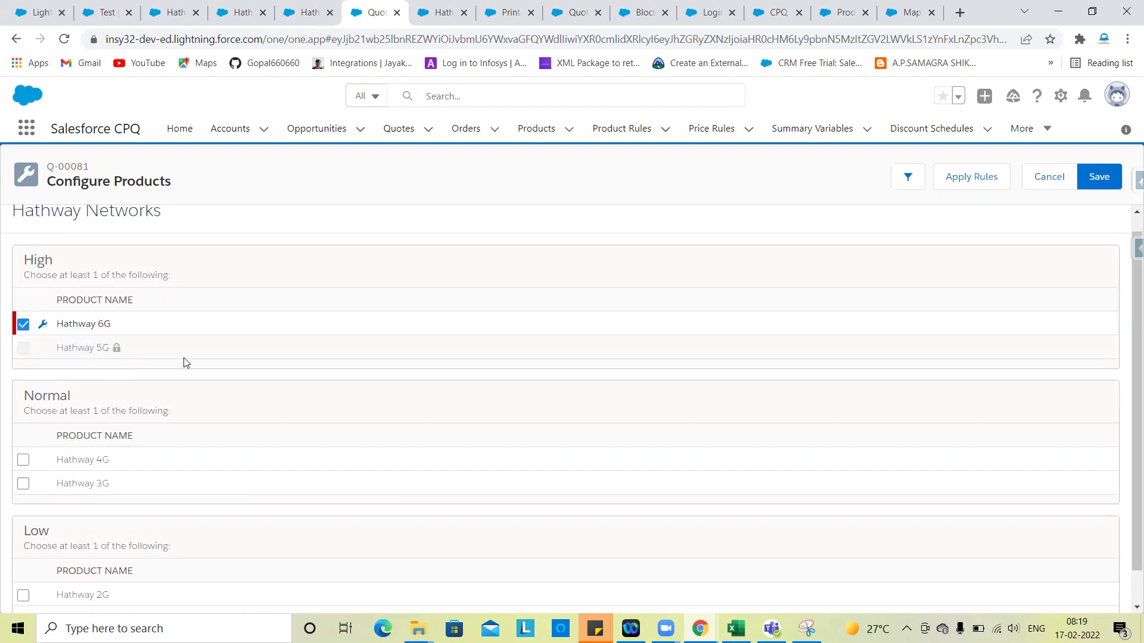
mouse_move(25, 332)
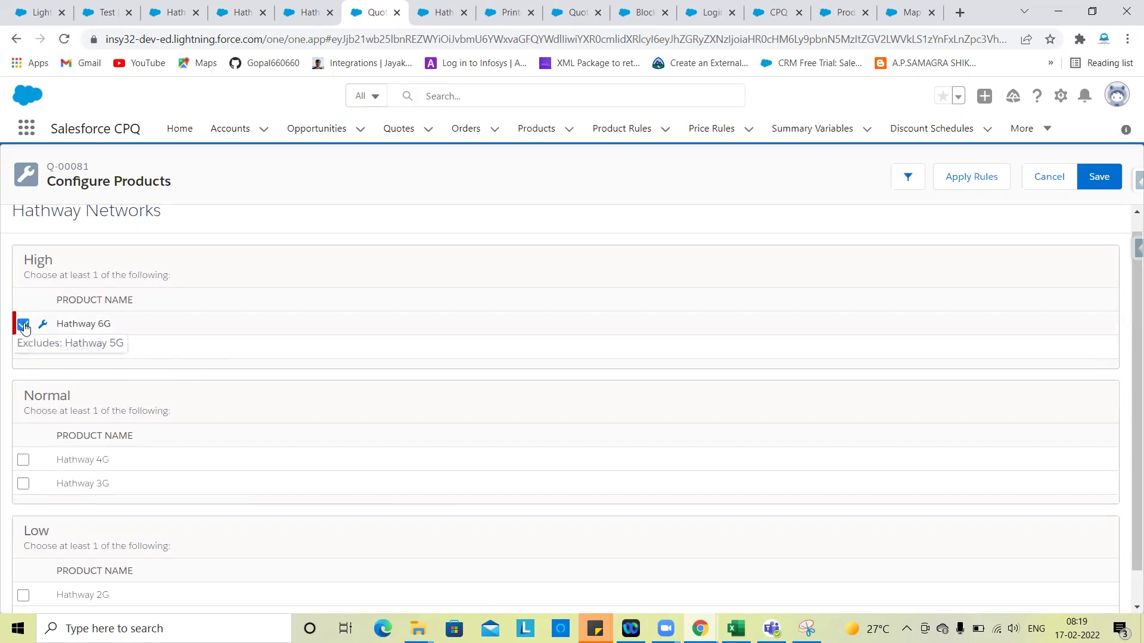
Step: Retest the exclusion in the High group by switching the selection from Hathway 6G to Hathway 5G and back to Hathway 6G
mouse_move(25, 355)
click(23, 324)
click(23, 348)
click(23, 348)
click(24, 325)
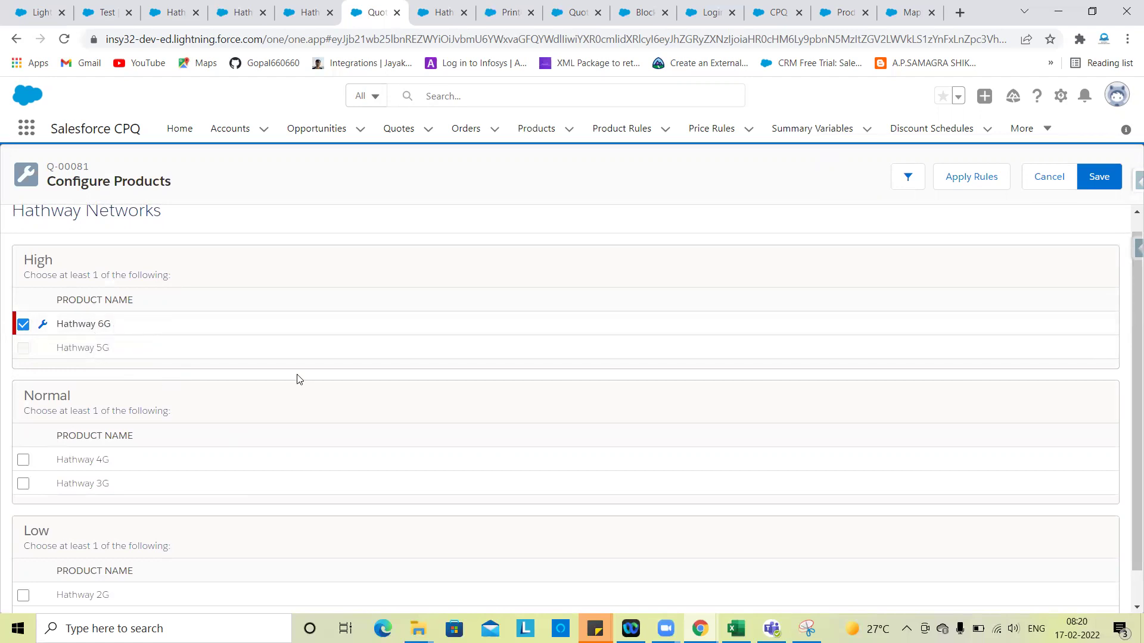
scroll(200, 378, down, 1)
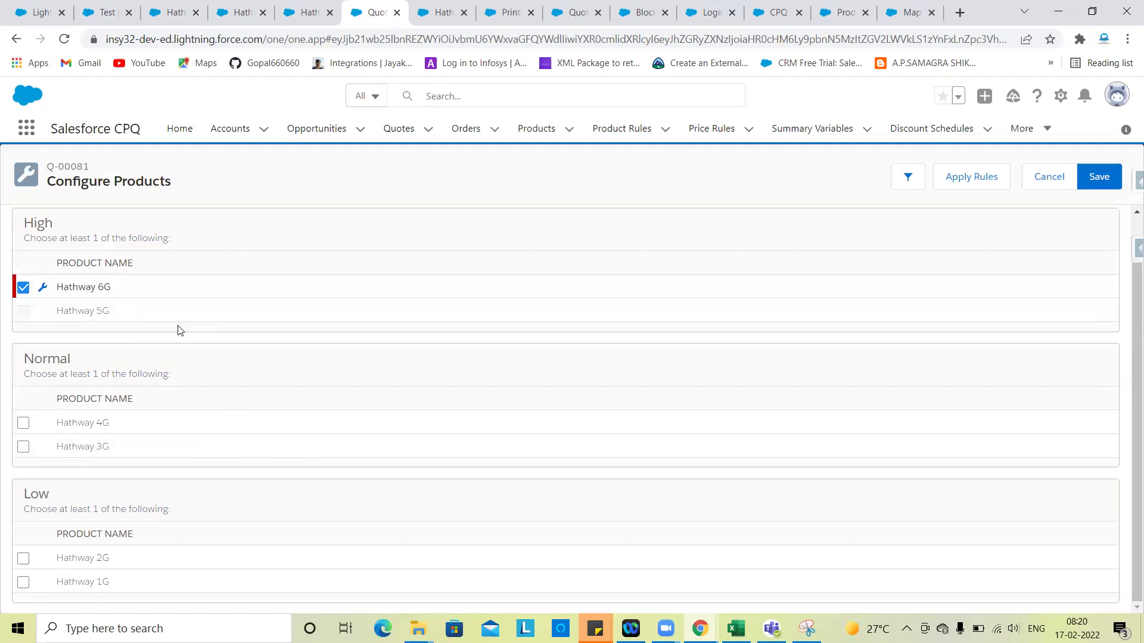
scroll(149, 324, up, 1)
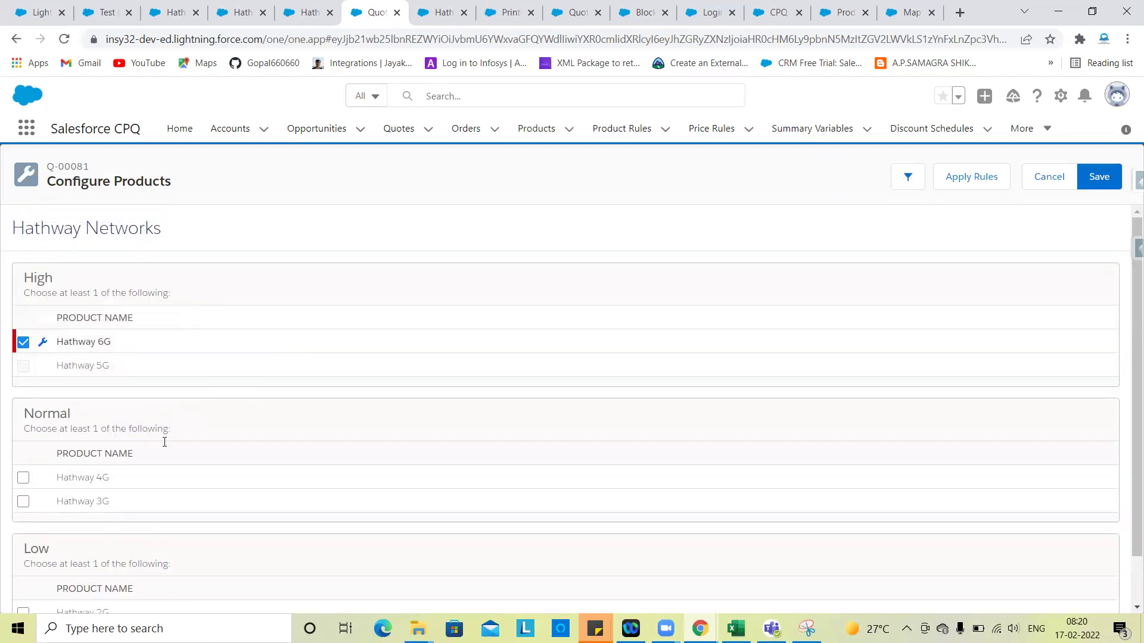
scroll(260, 393, down, 1)
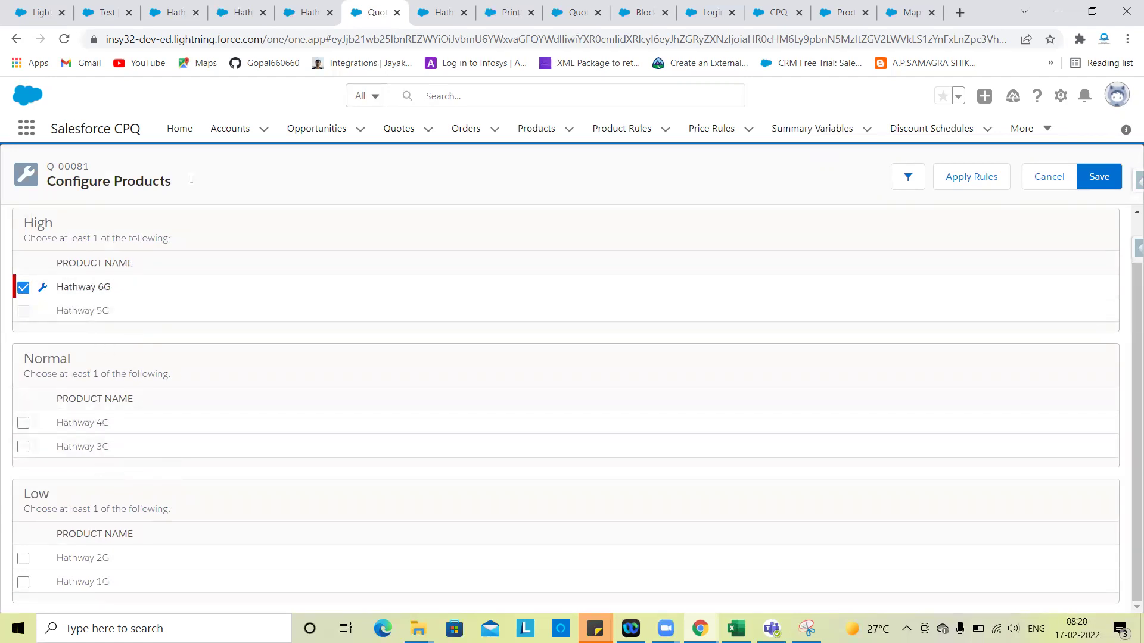
Step: Start a new option constraint on the Hathway Networks product and name it Test1
click(172, 12)
scroll(345, 370, down, 1)
click(702, 283)
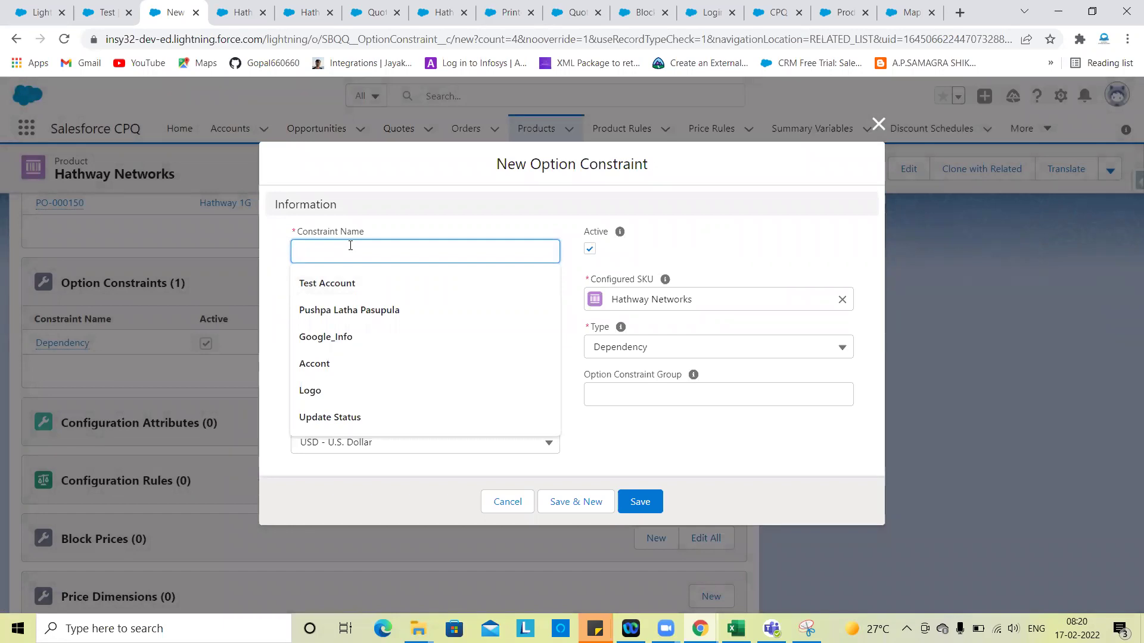
text(Test)
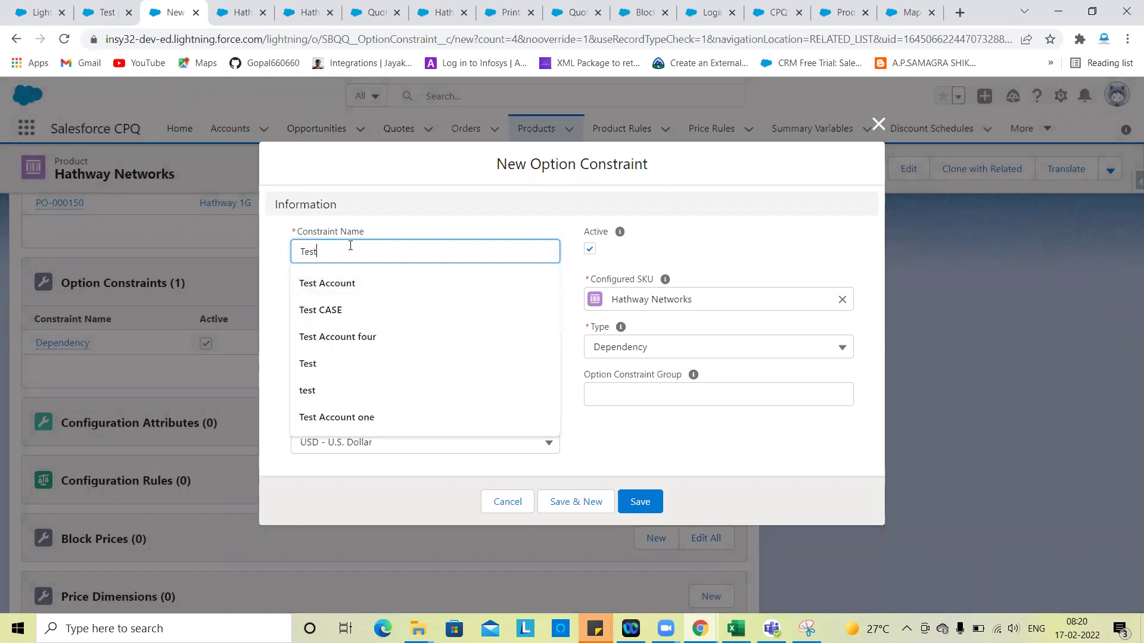
text(1)
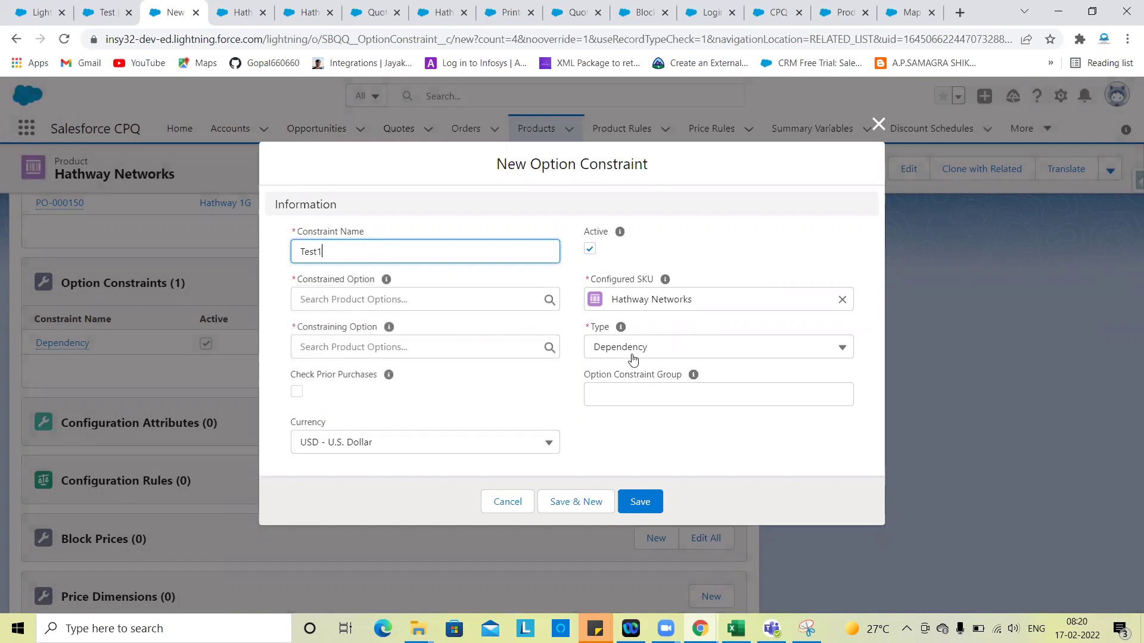
Step: Look up the Hathway 4G option's name and set the new constraint's Constraining Option to PO-000147
click(379, 300)
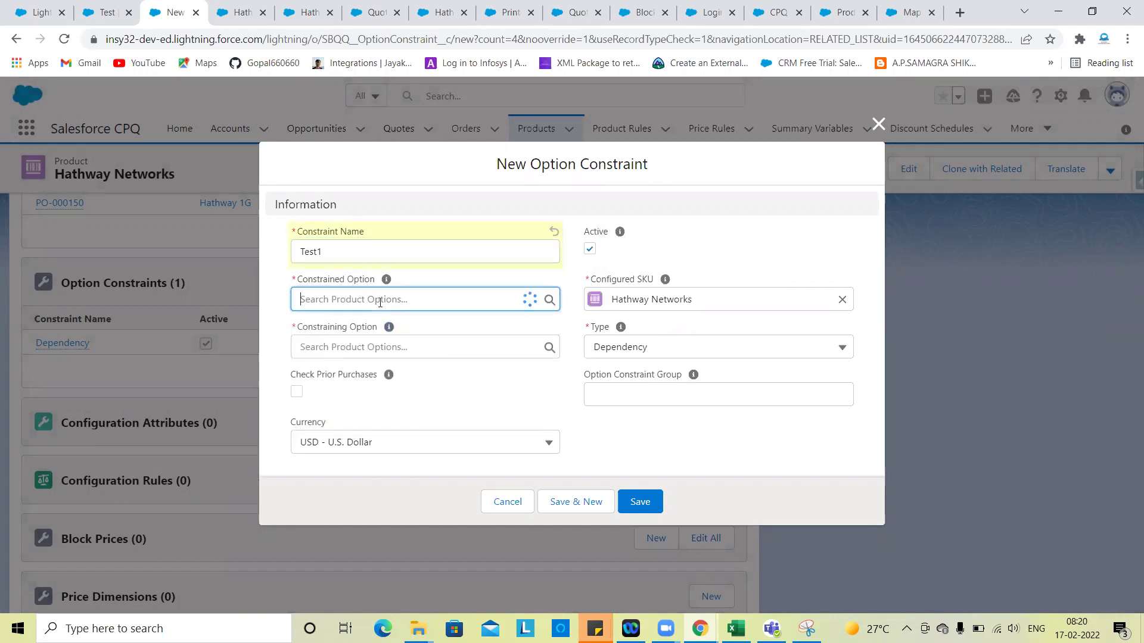
click(260, 5)
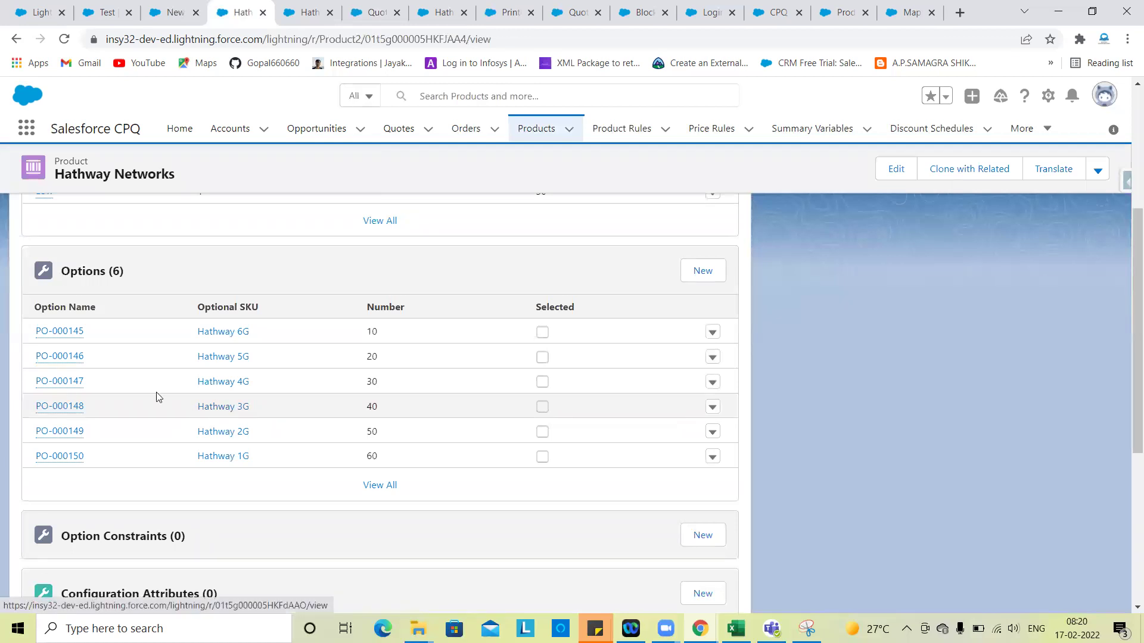
mouse_move(60, 388)
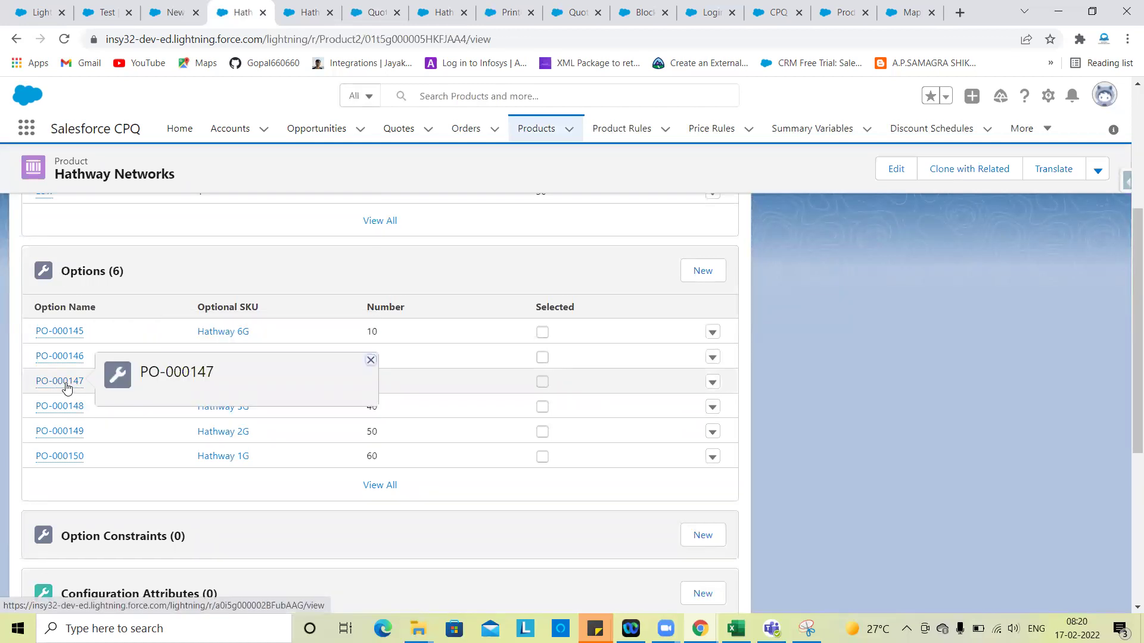
click(100, 12)
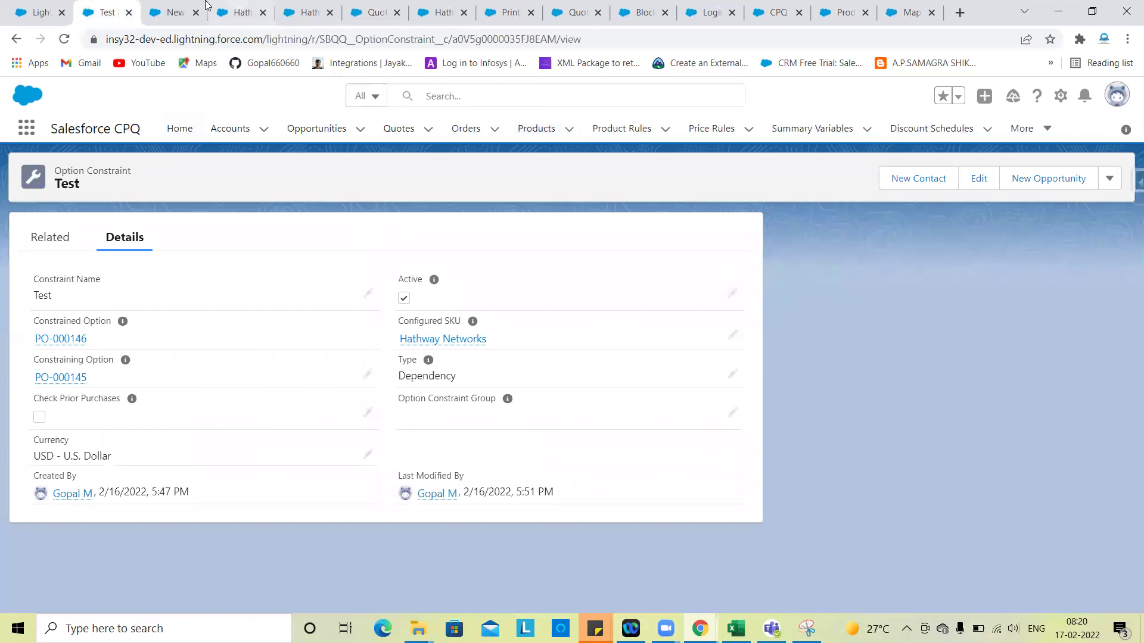
click(189, 11)
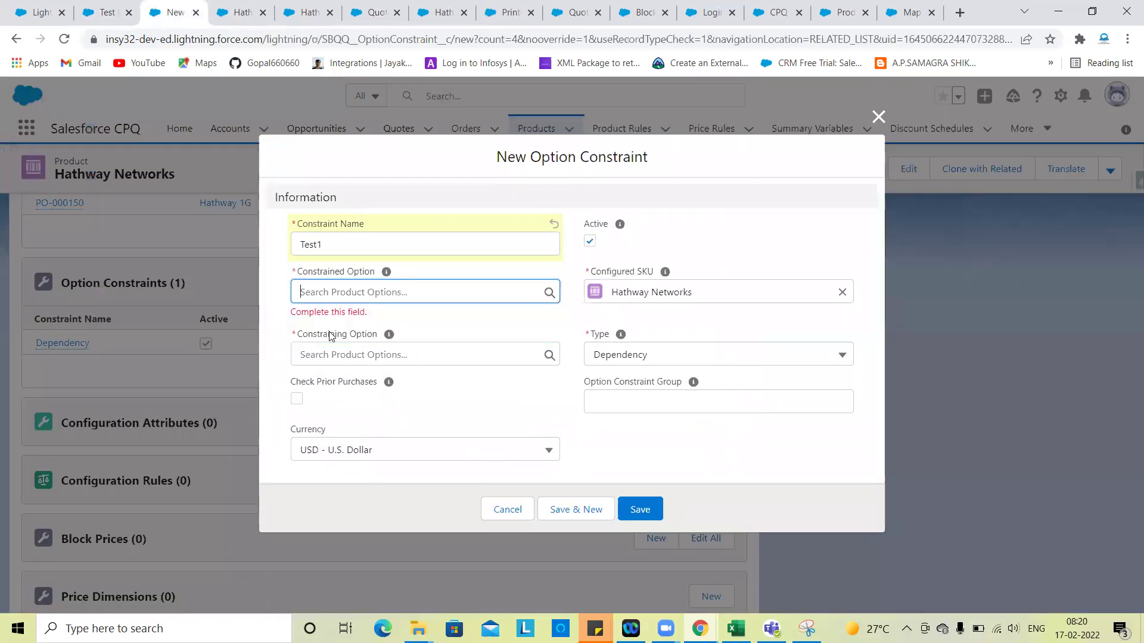
click(311, 290)
click(350, 355)
text(Po-00015)
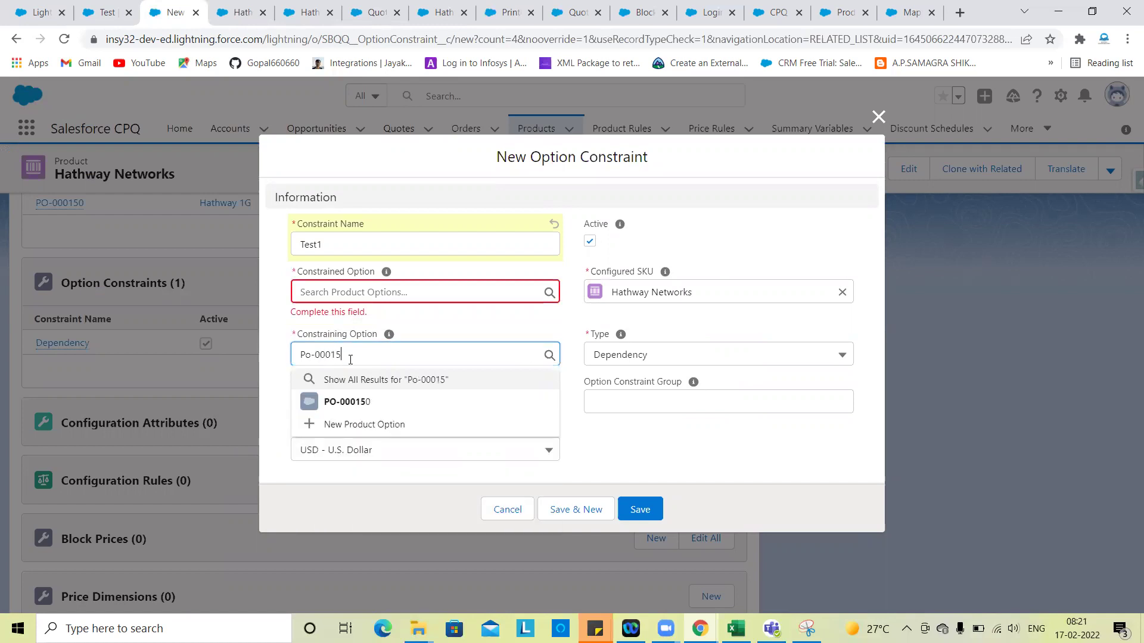
key(BackSpace)
text(47)
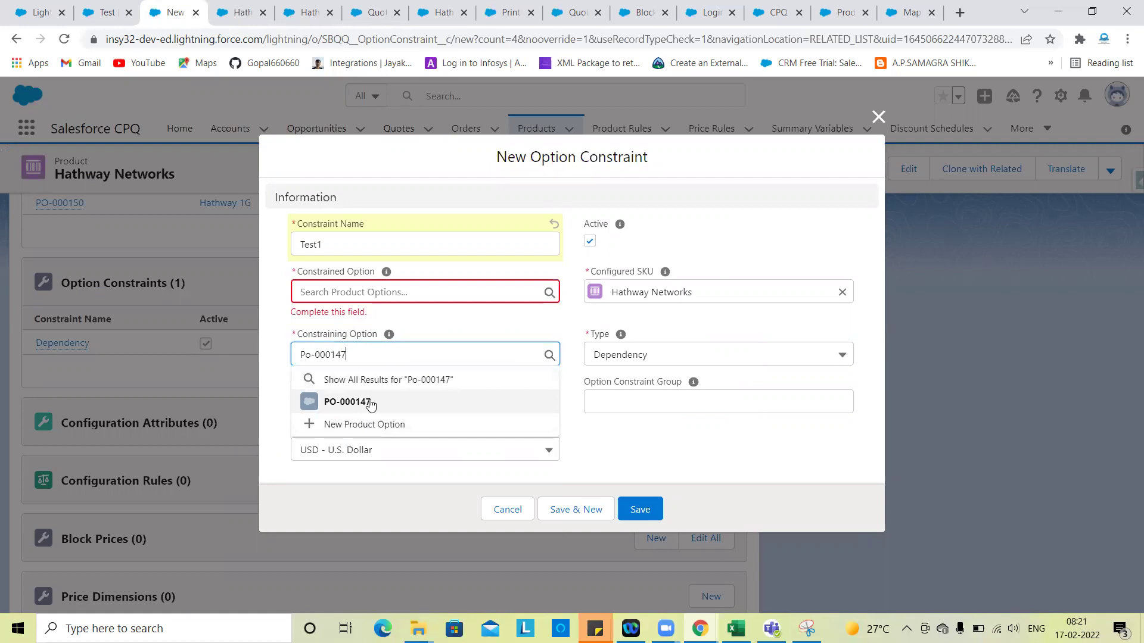
click(370, 402)
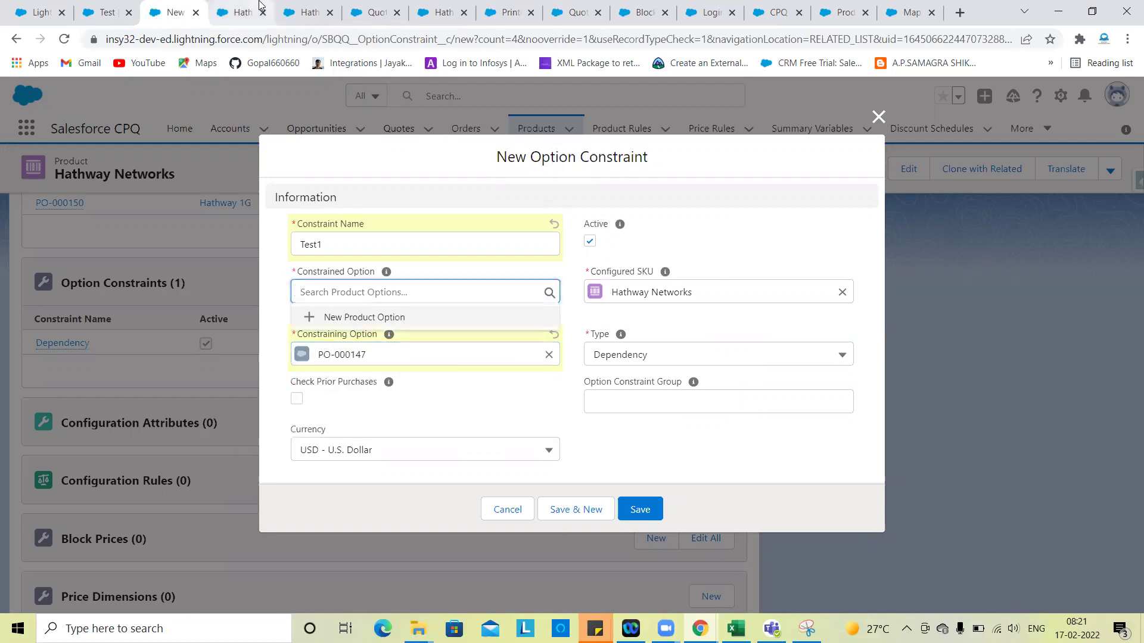
Step: Look up the Hathway 3G option's name, set the Constrained Option to PO-000148 and save the Dependency-type constraint
click(297, 9)
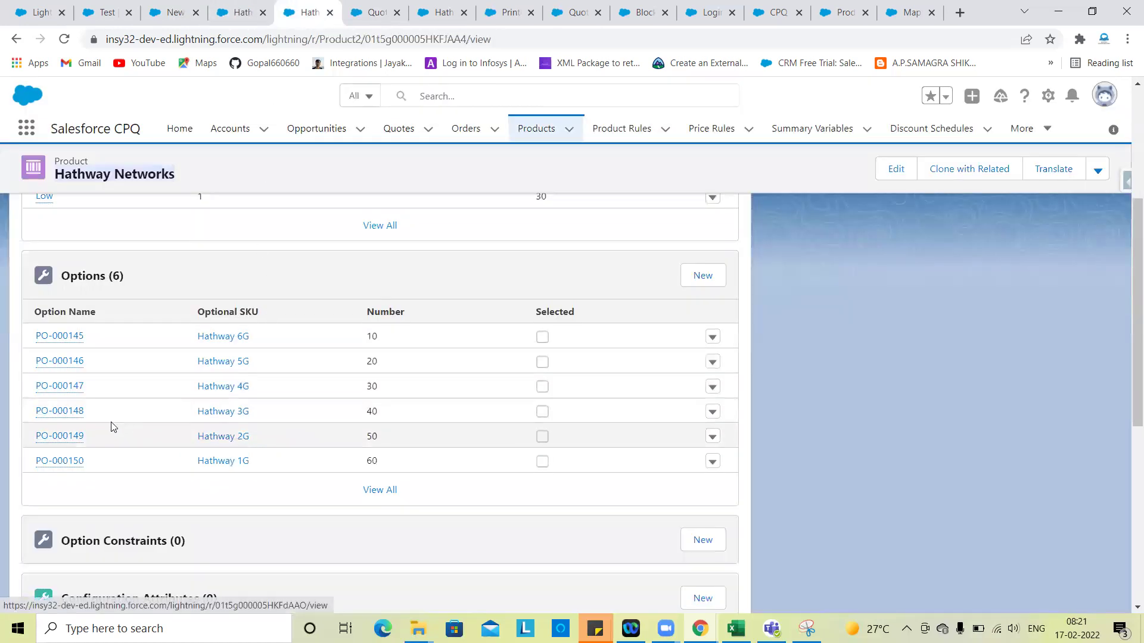
click(123, 10)
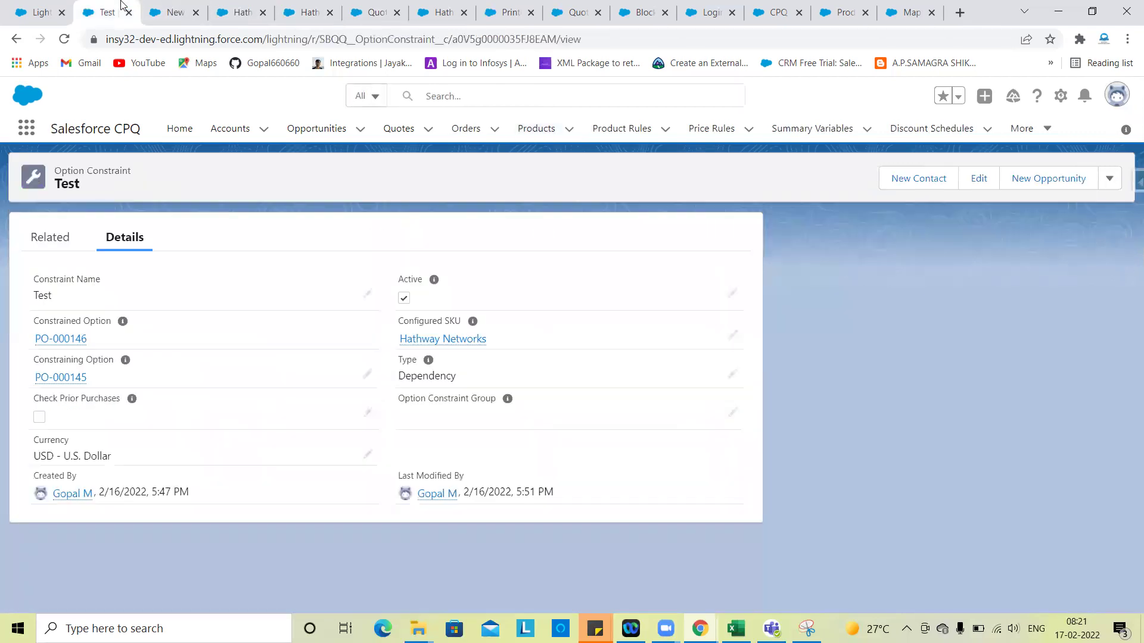
click(182, 11)
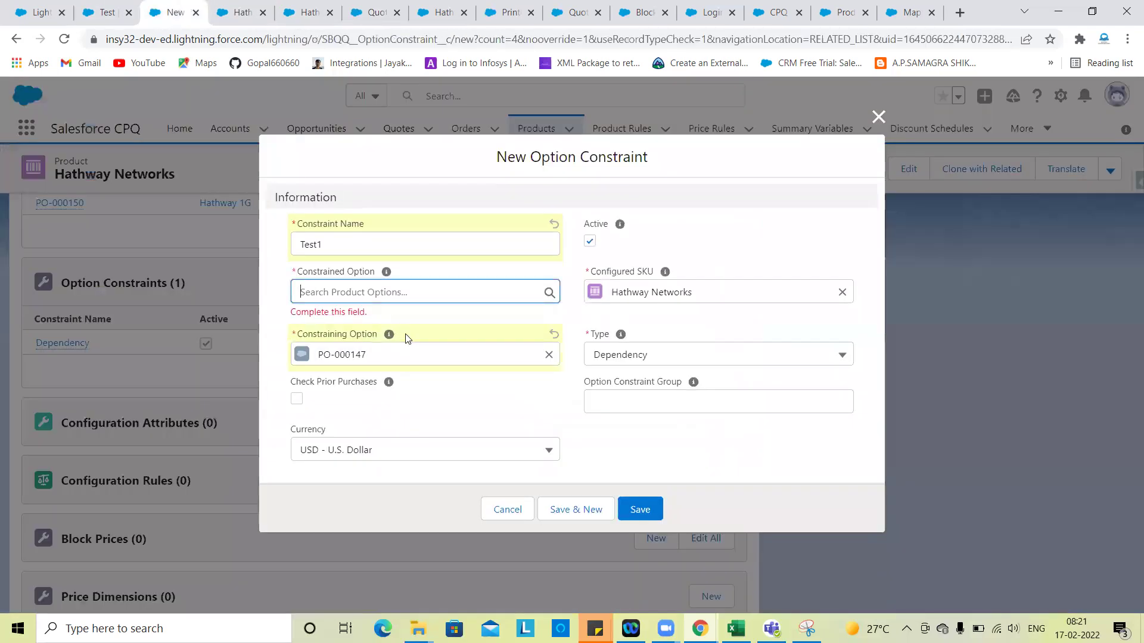
click(351, 284)
text(PO-000148)
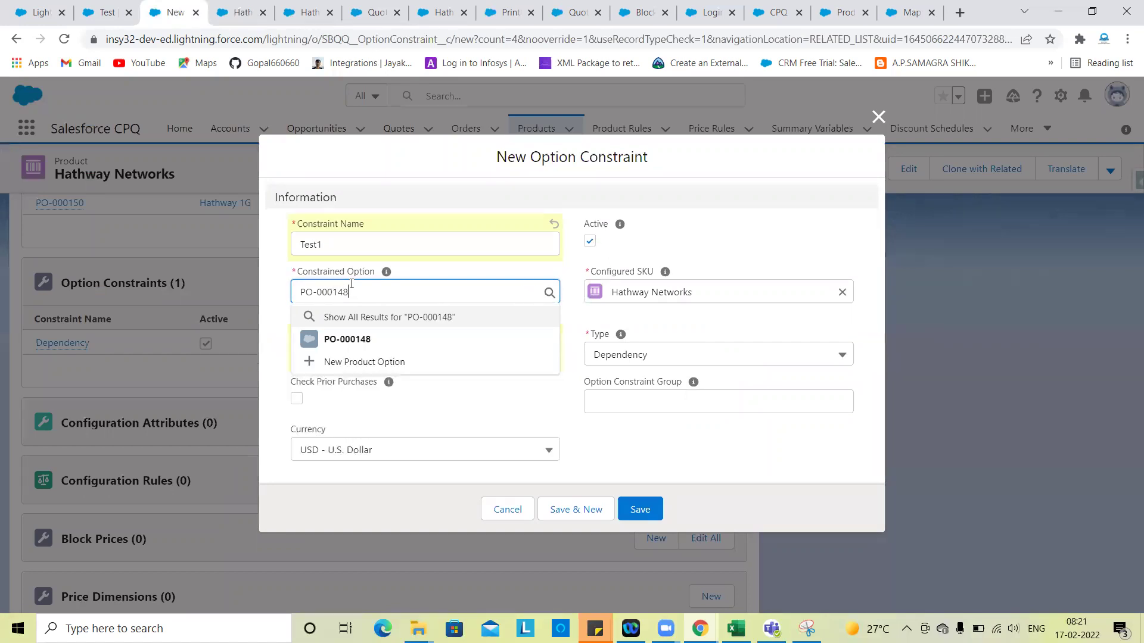
click(351, 340)
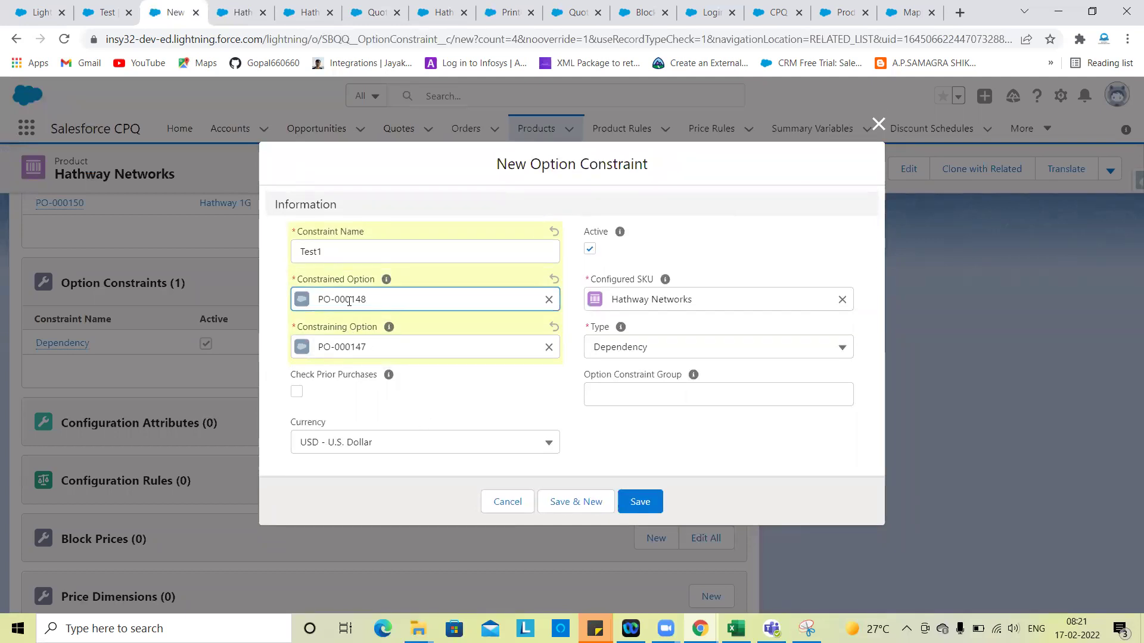
click(629, 505)
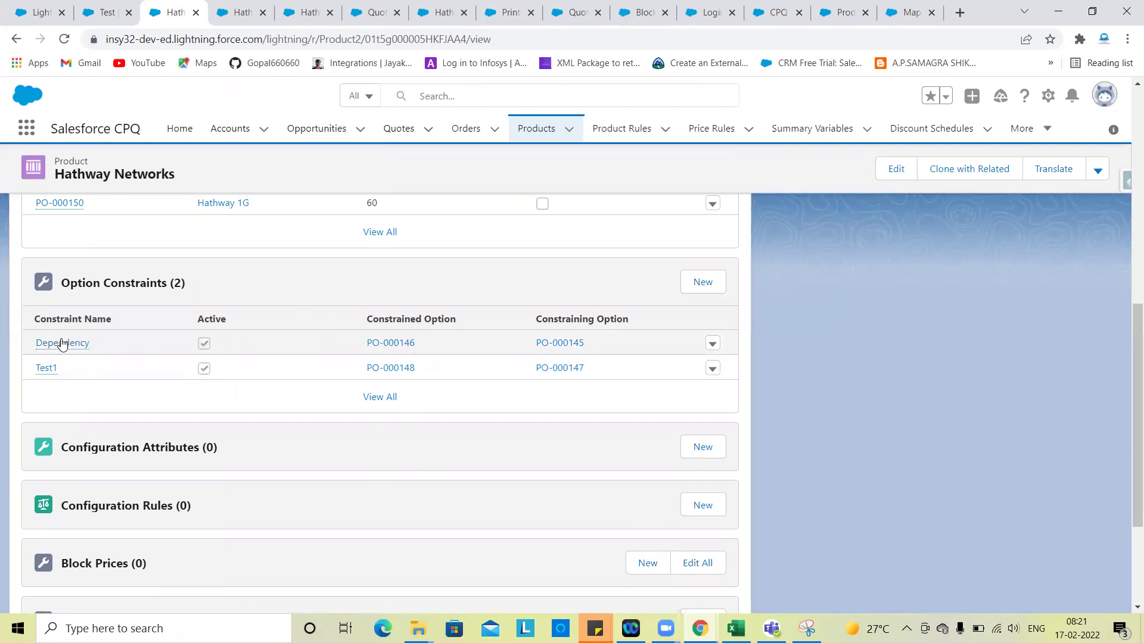
Step: Rename the Hathway Networks option constraint between PO-000146 and PO-000145 as Exclusion and save it
click(712, 344)
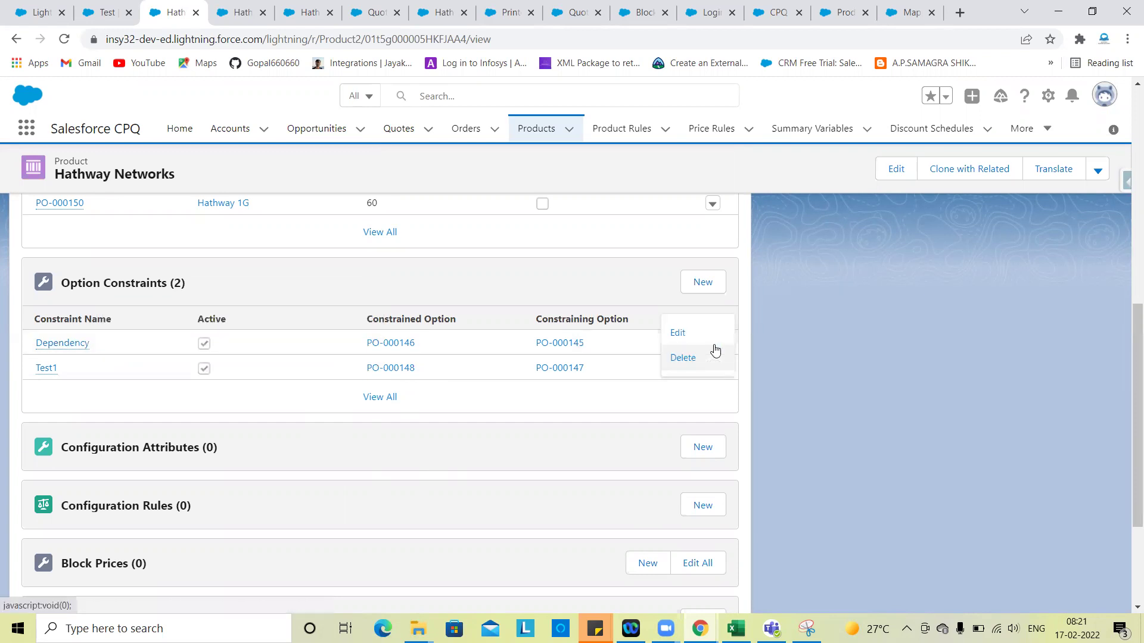
click(679, 334)
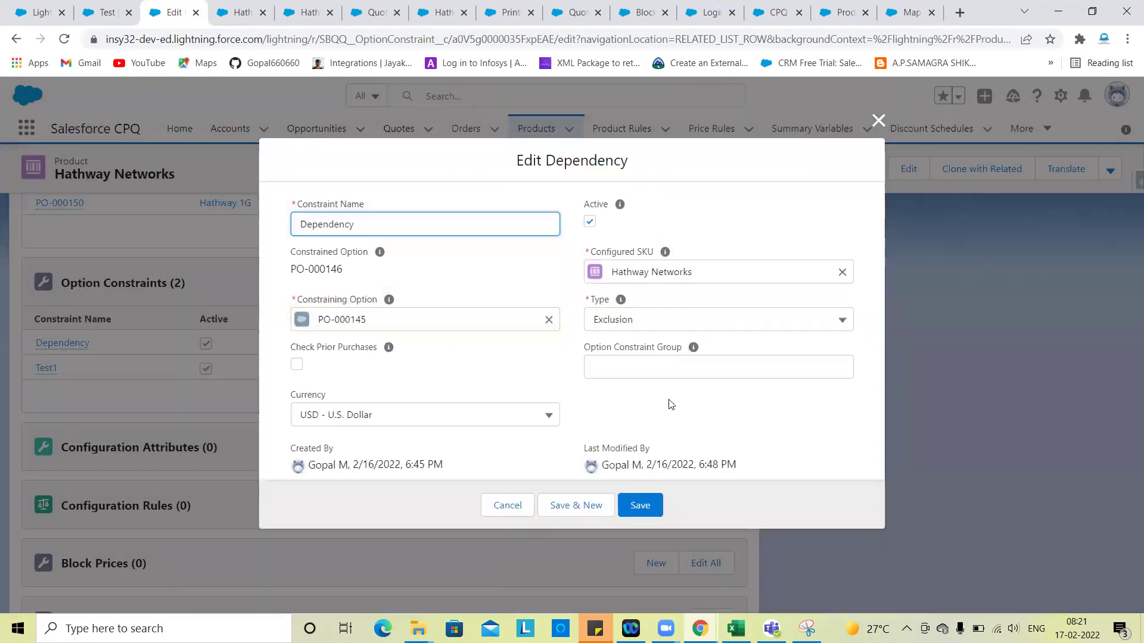
key(BackSpace)
key(BackSpace)
key(BackSpace)
key(BackSpace)
key(BackSpace)
key(BackSpace)
key(BackSpace)
key(BackSpace)
key(BackSpace)
text(Ex)
click(444, 272)
click(641, 505)
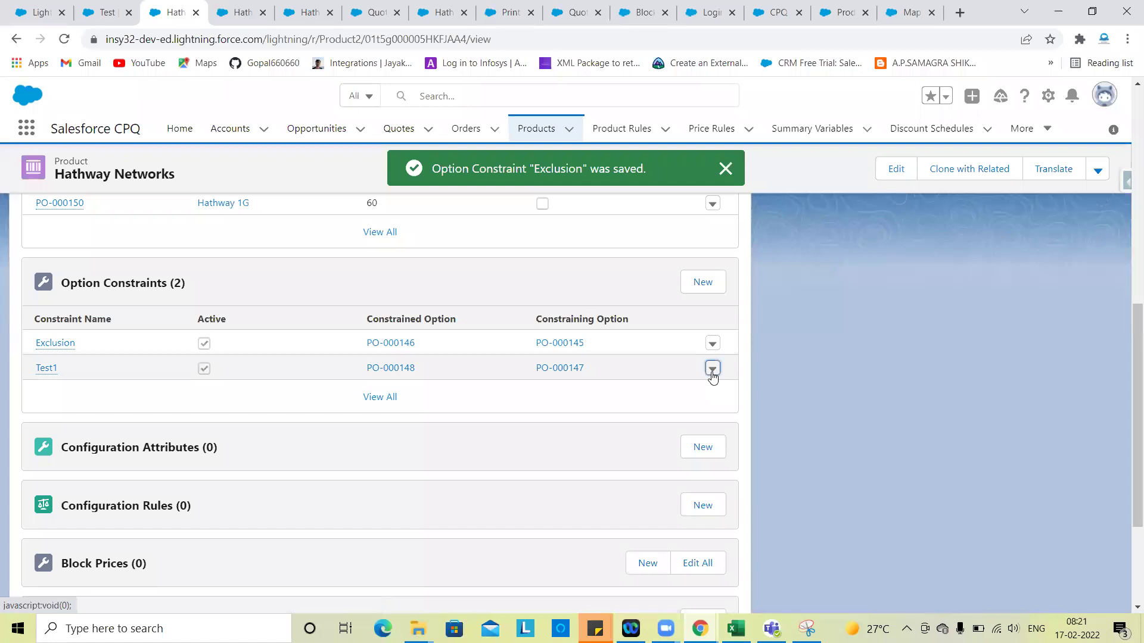
Step: Rename the Test1 option constraint as Dependency and save it
click(712, 369)
click(676, 334)
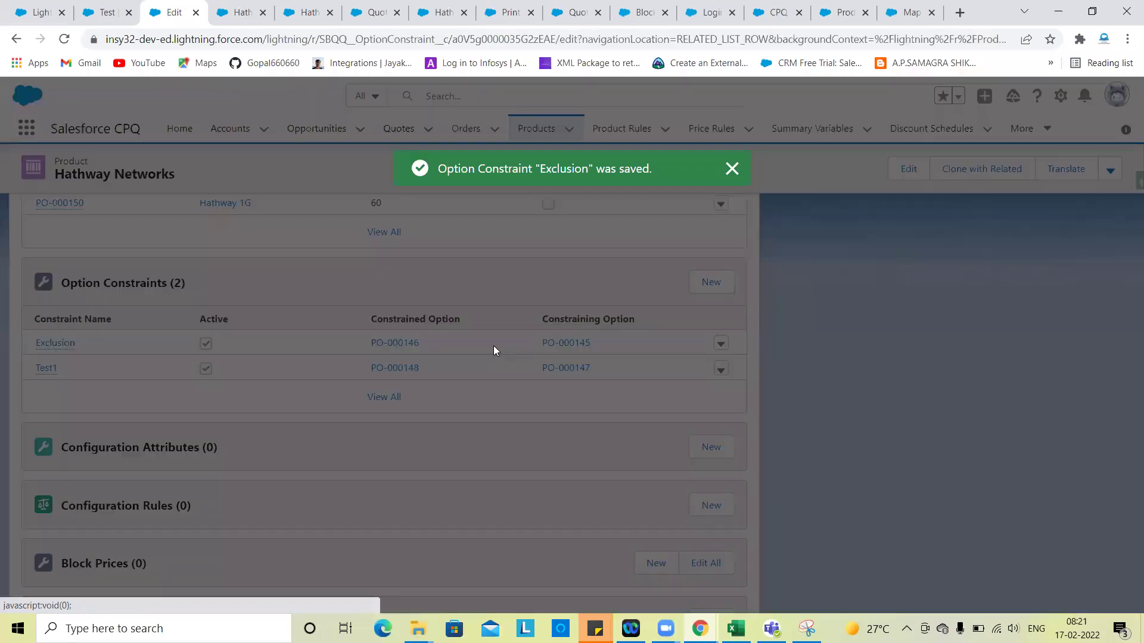
key(BackSpace)
key(BackSpace)
key(BackSpace)
key(BackSpace)
key(BackSpace)
text(Dependency)
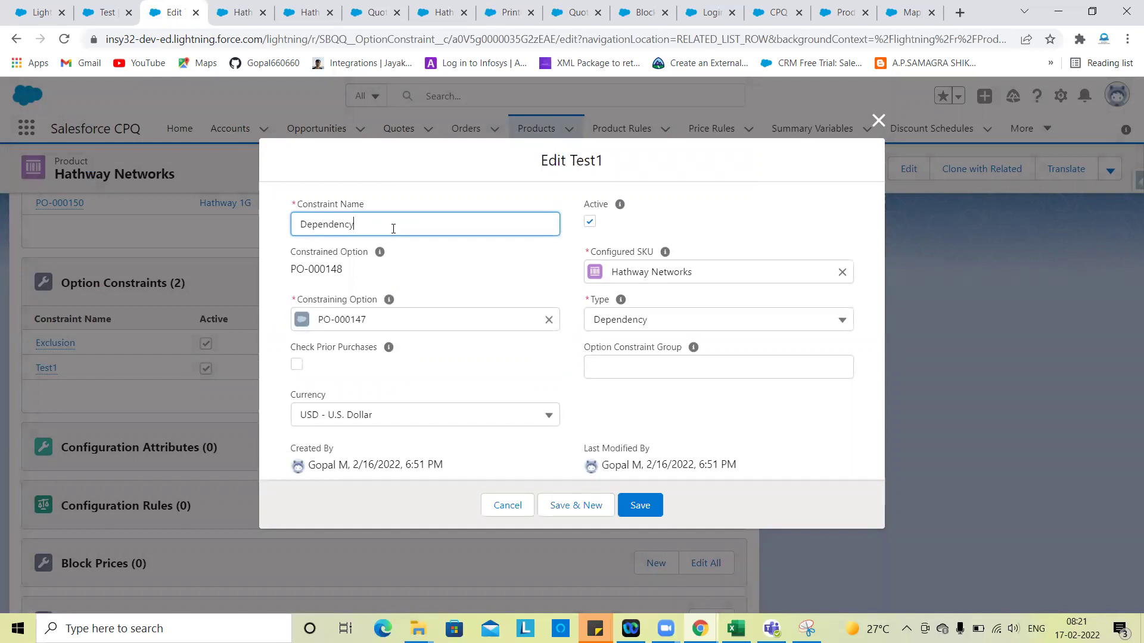
click(526, 308)
click(640, 505)
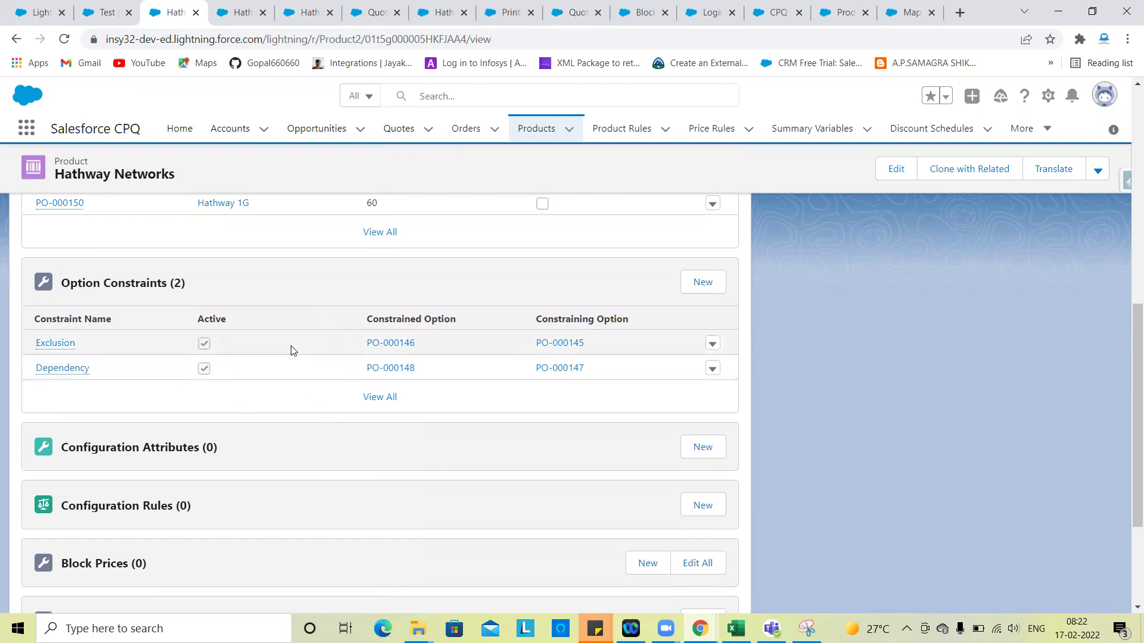
Step: Return to the open quote configuration and cancel out of it, the product selection and the line editor to the quote record
click(233, 4)
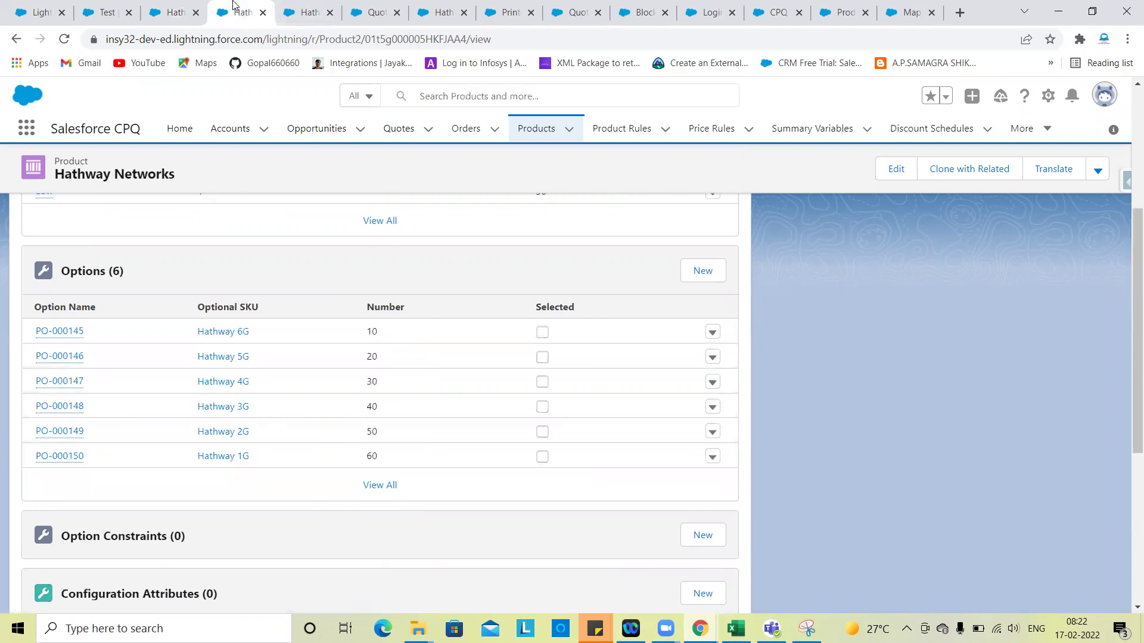
click(321, 8)
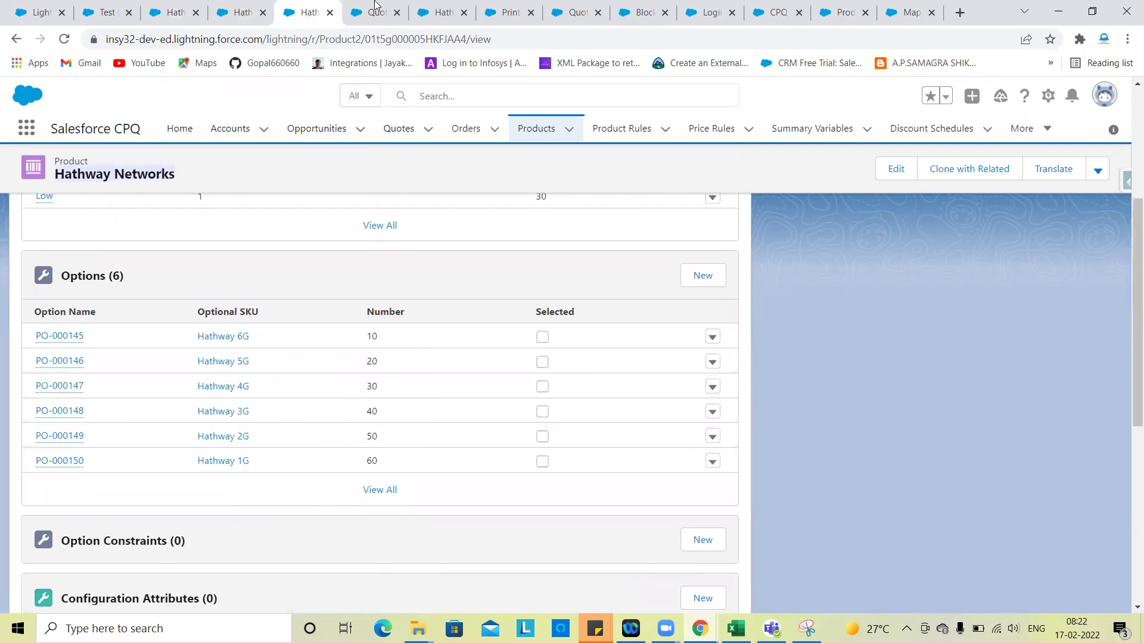
click(387, 7)
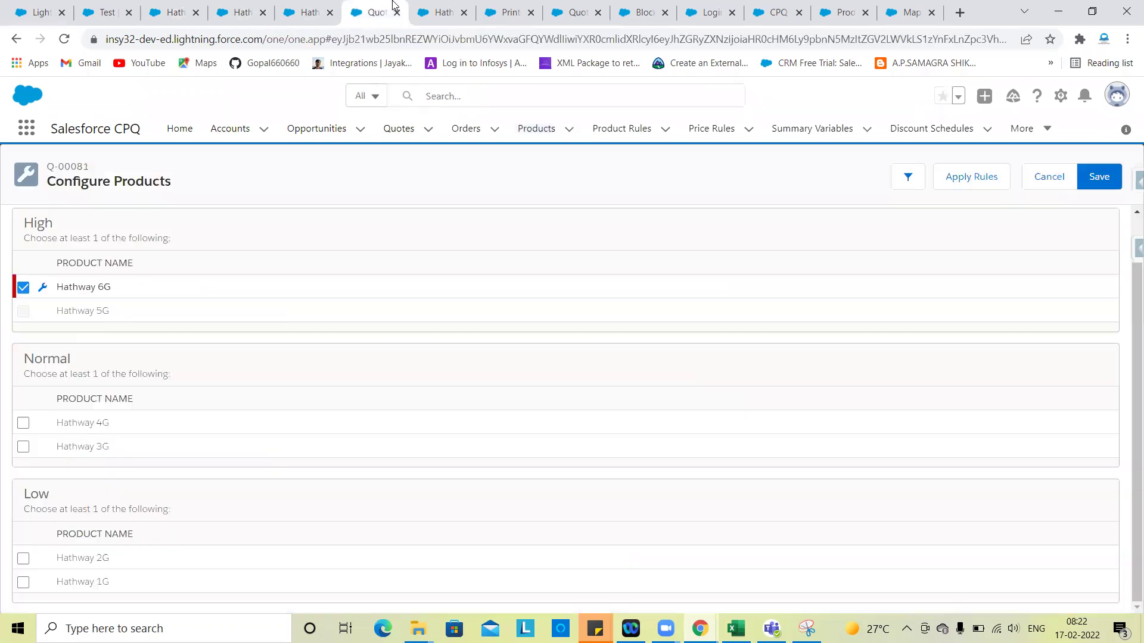
click(1037, 182)
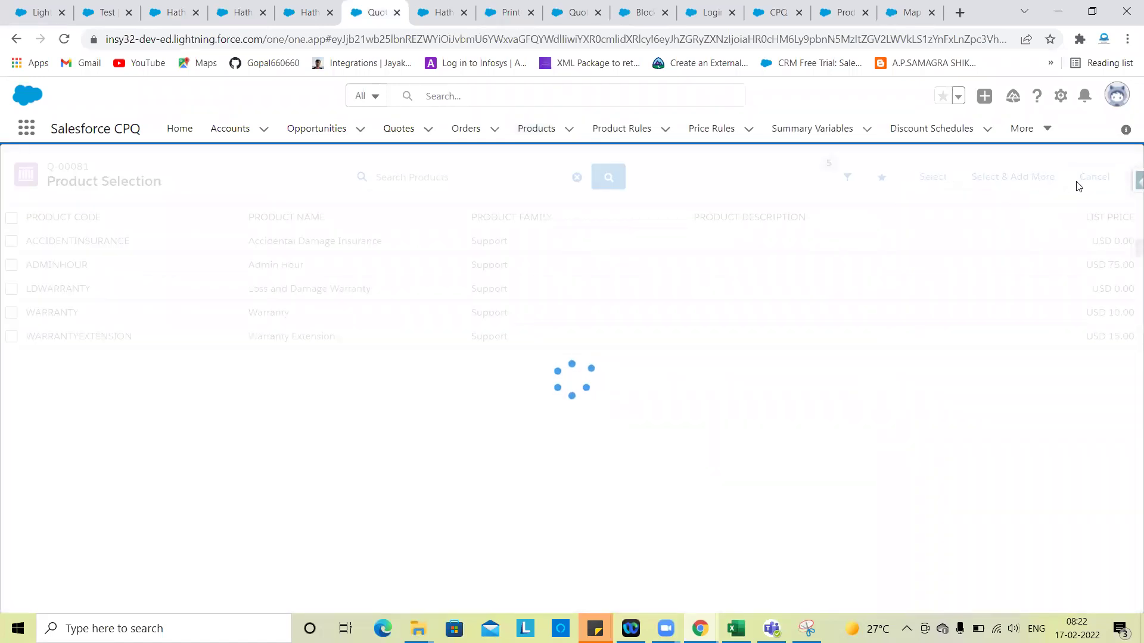
click(1093, 178)
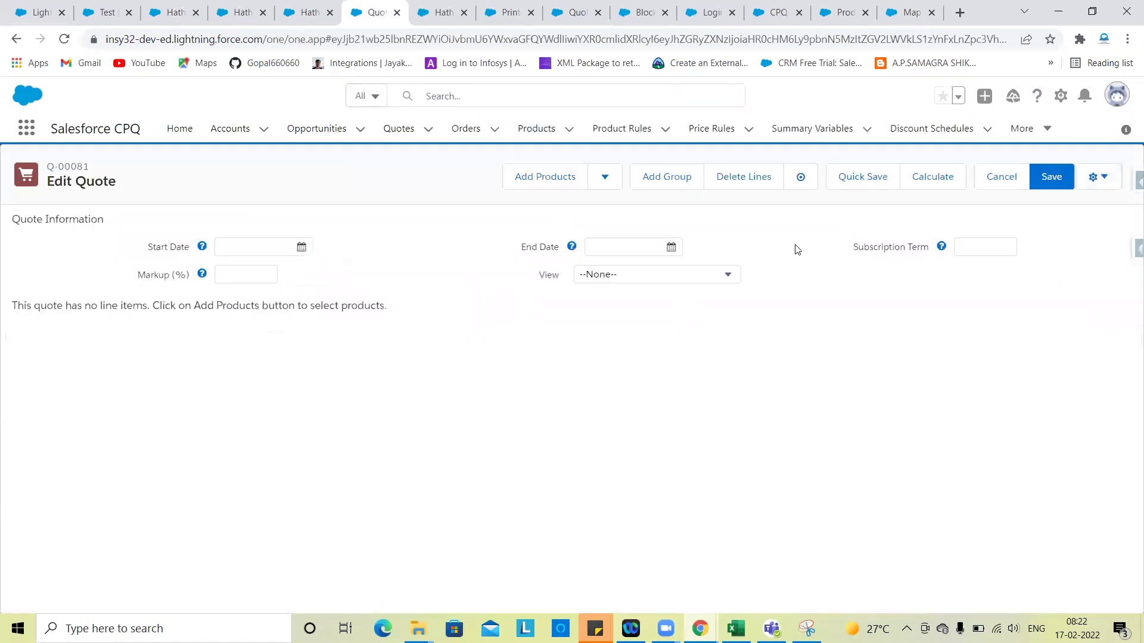
click(989, 190)
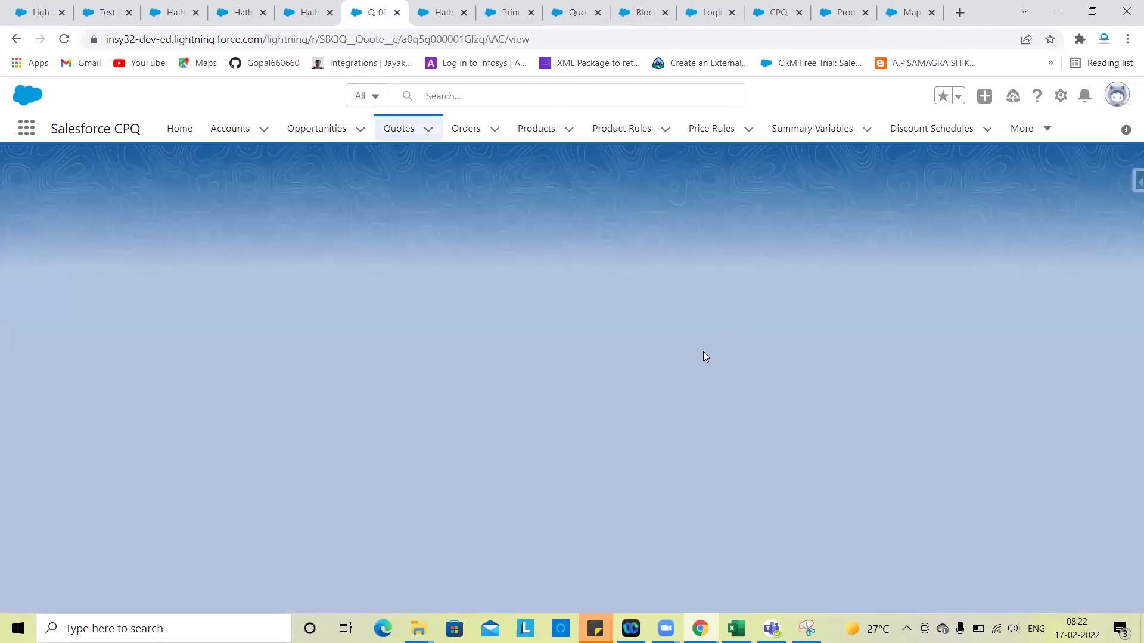
Step: Open the quote's line editor, start adding products and filter the product list to the Service family
click(1052, 186)
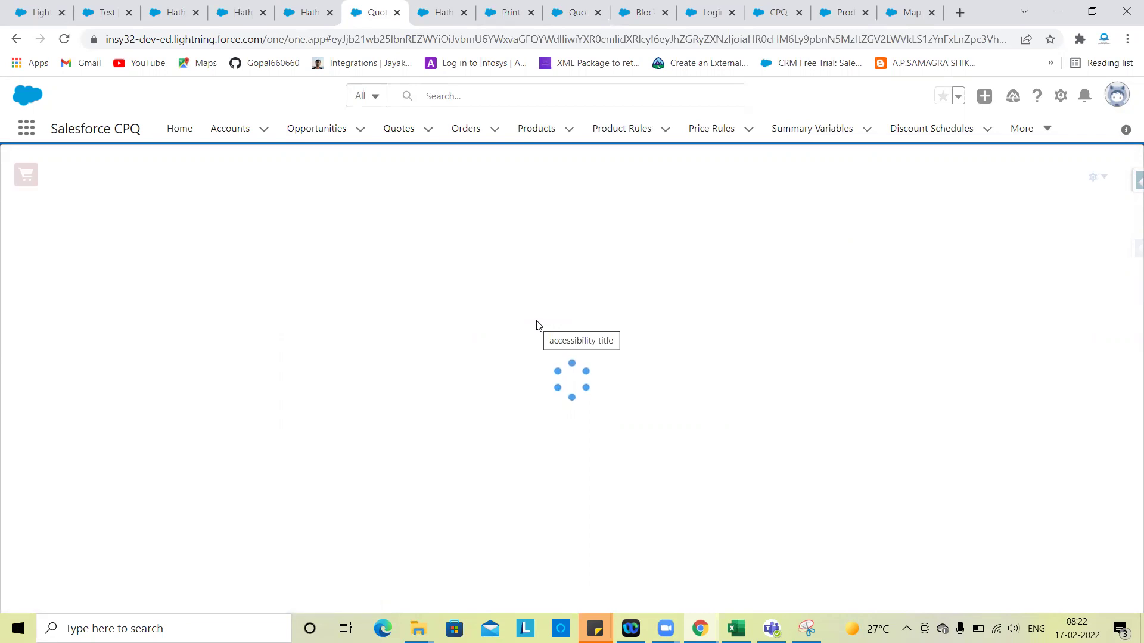
click(531, 176)
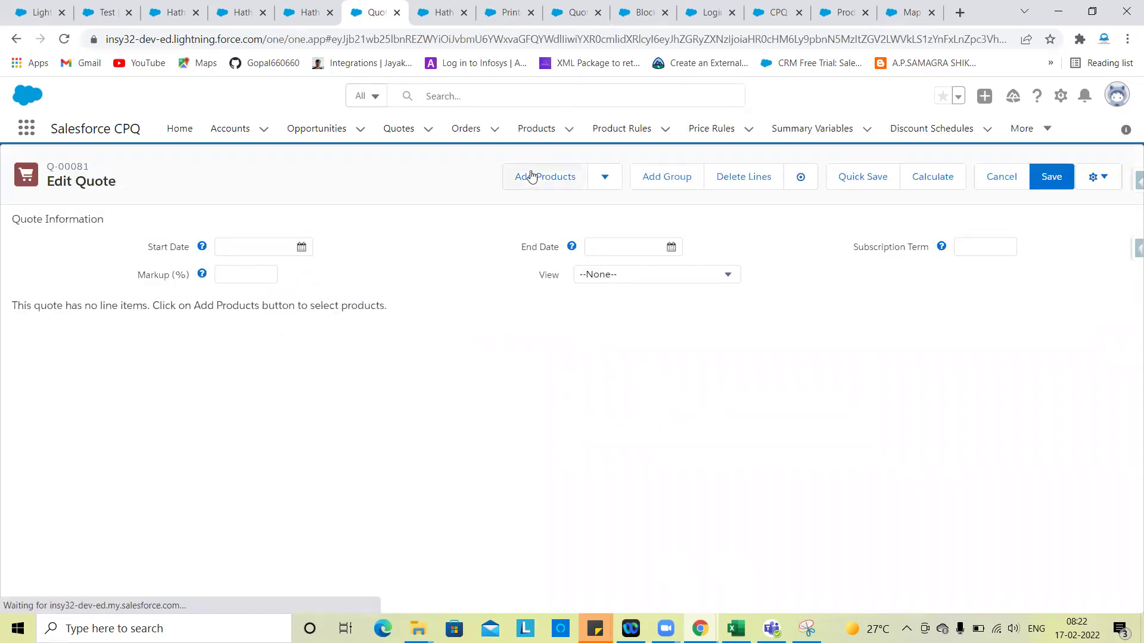
click(847, 173)
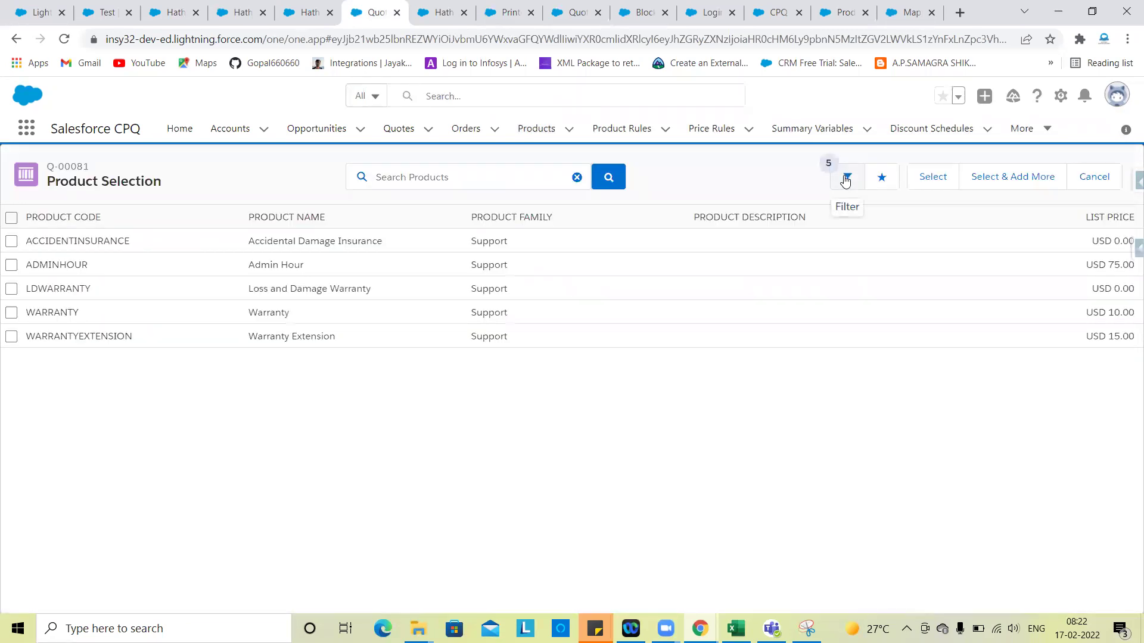
click(1007, 266)
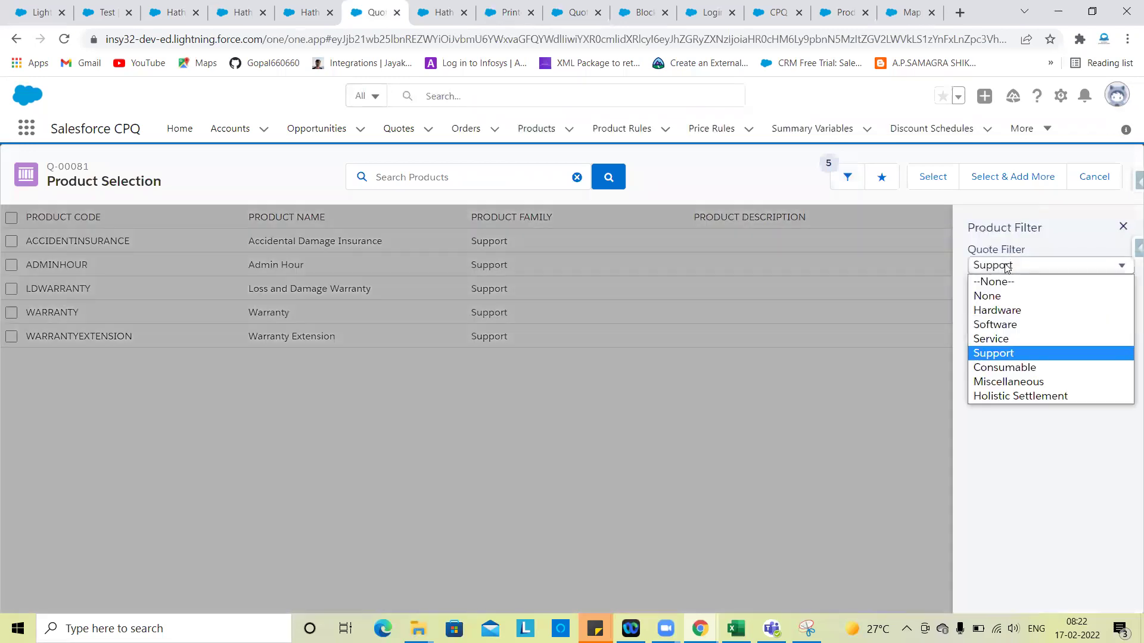
click(993, 339)
click(990, 302)
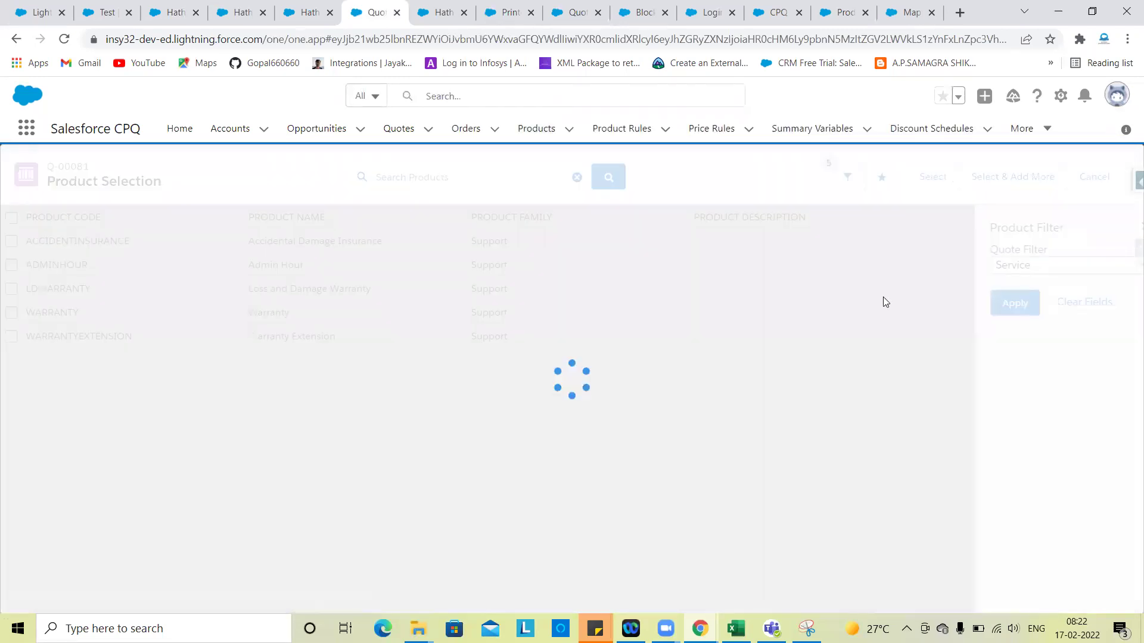
Step: Search the products for Hathway Networks, select that bundle and open its configuration
click(491, 178)
click(459, 216)
click(607, 177)
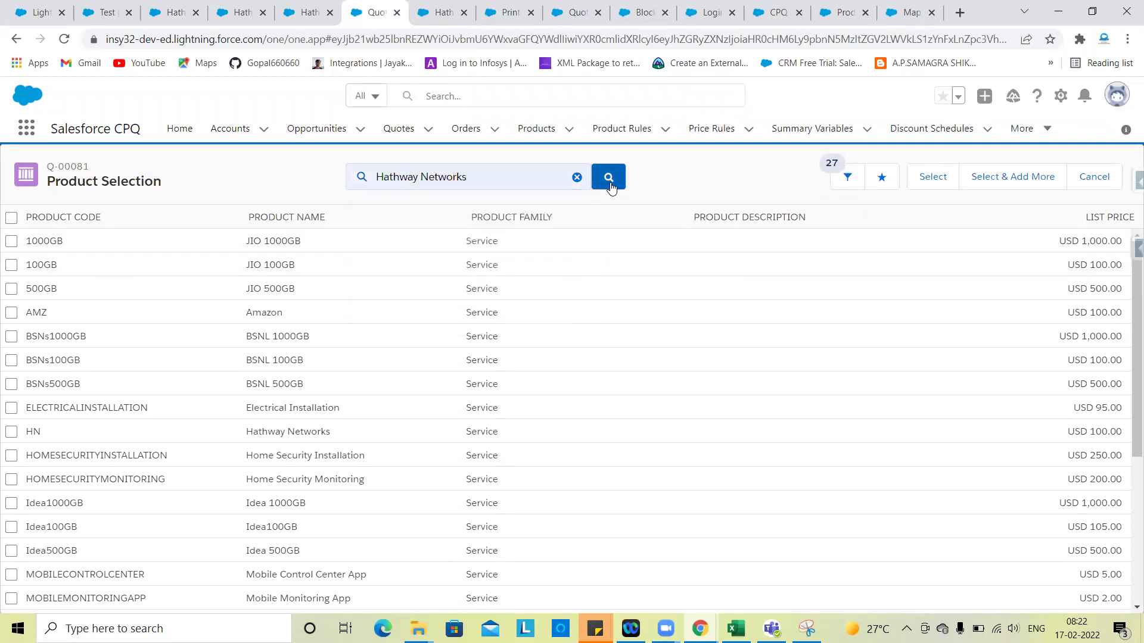
click(608, 177)
click(12, 241)
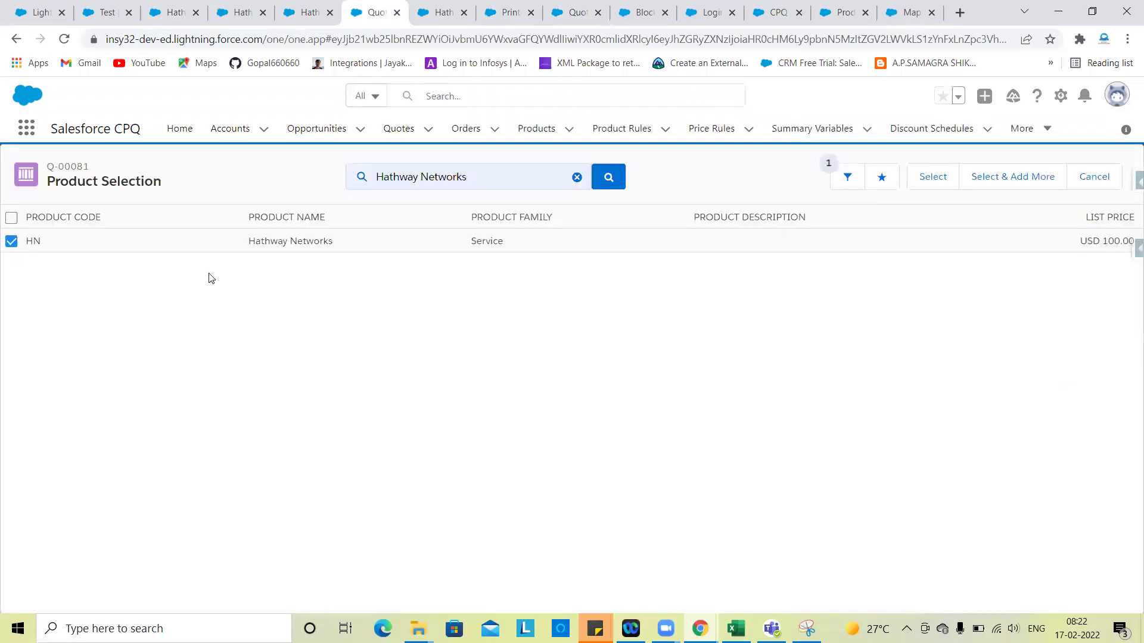
click(929, 175)
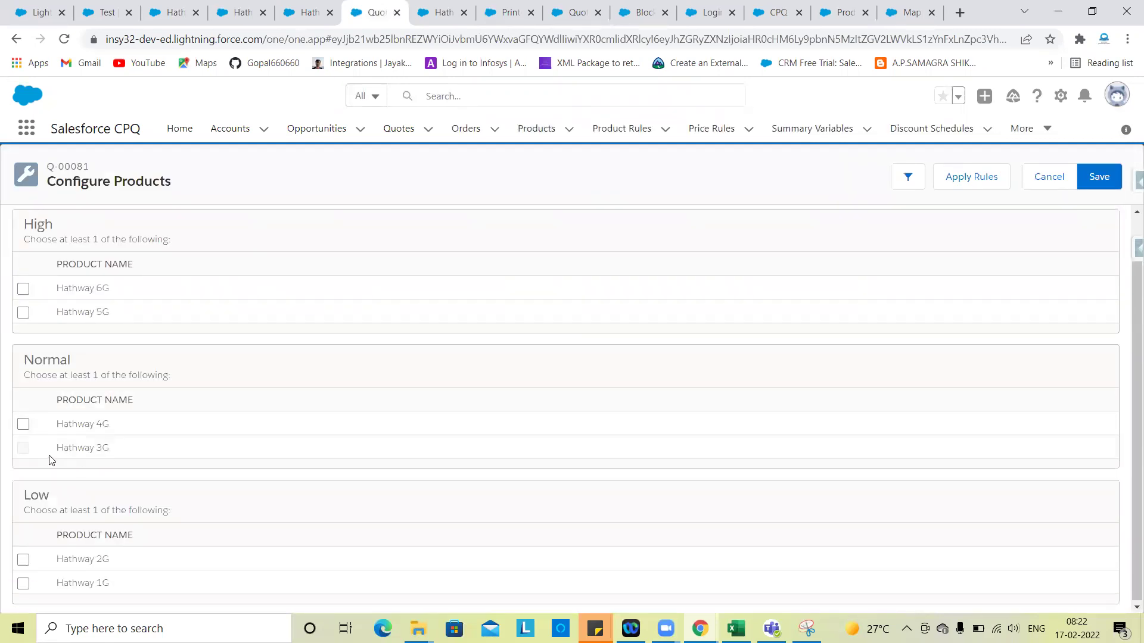
Step: Check which option Hathway 3G requires, and select Hathway 4G in the Normal group
mouse_move(26, 455)
scroll(27, 455, up, 5)
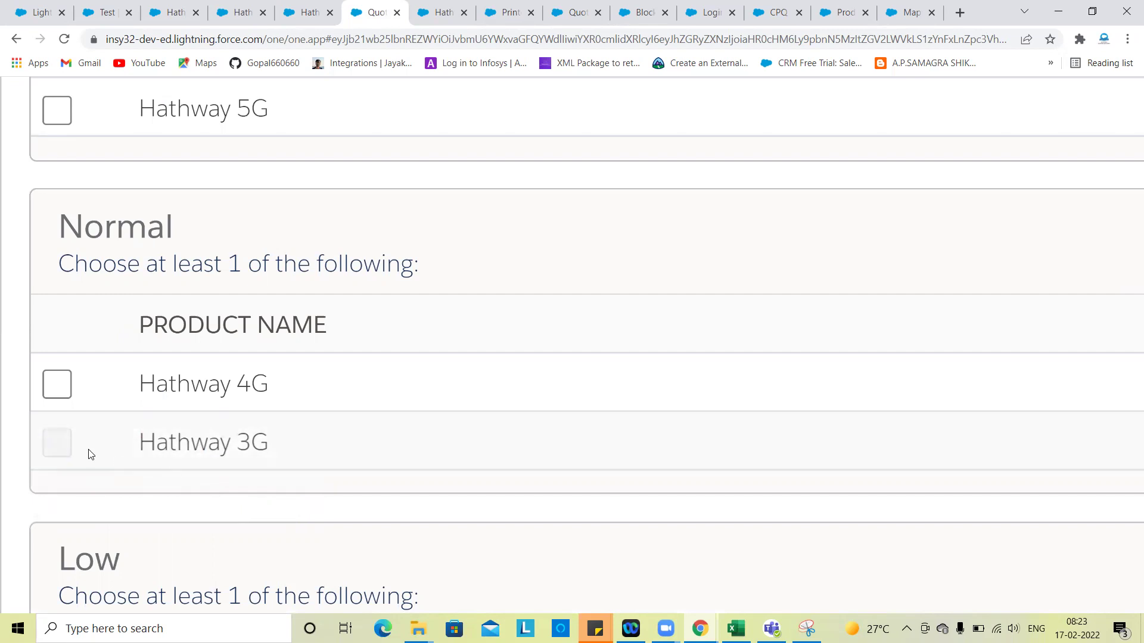
mouse_move(58, 444)
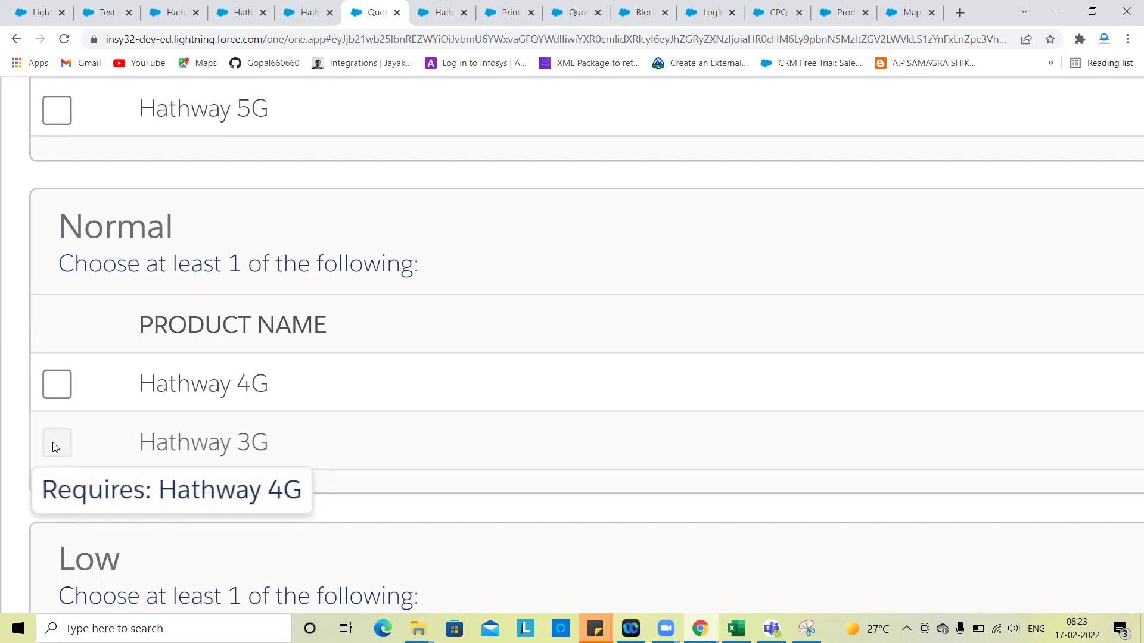
click(57, 384)
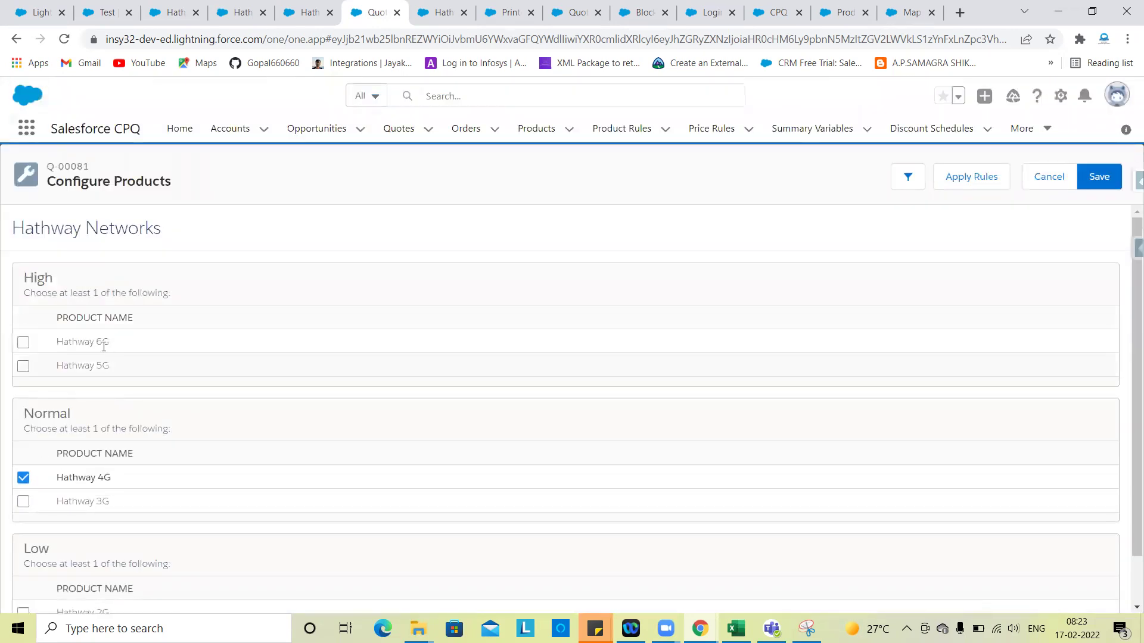
Step: Test the exclusion in the High group by selecting and clearing Hathway 5G, and select Hathway 6G instead
scroll(137, 368, up, 5)
scroll(137, 368, left, 4)
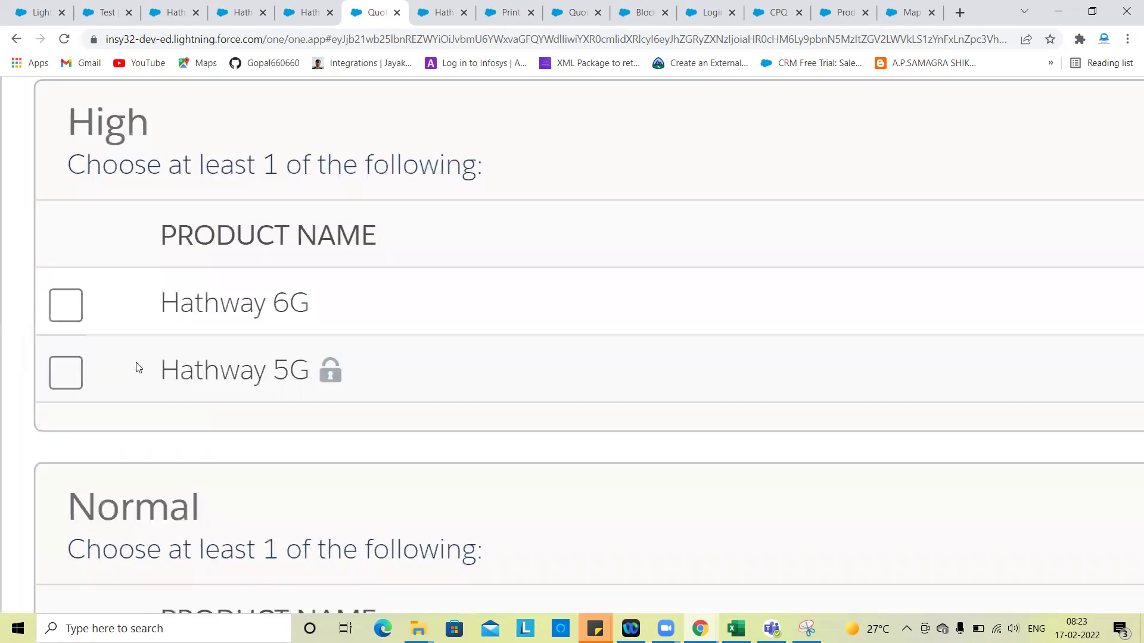
mouse_move(70, 379)
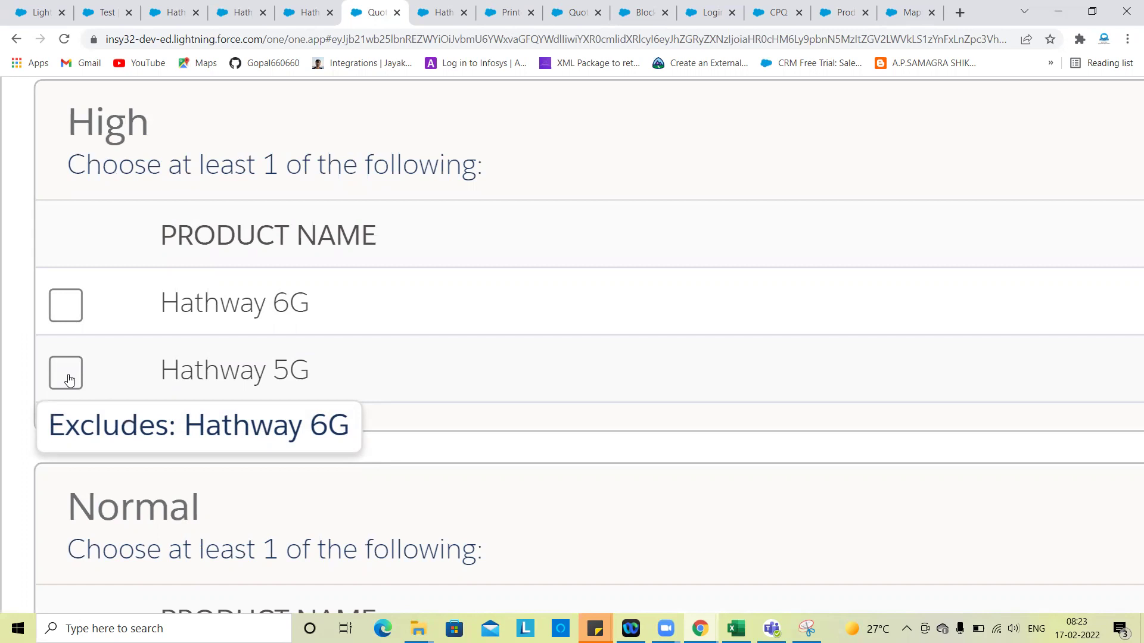
mouse_move(68, 308)
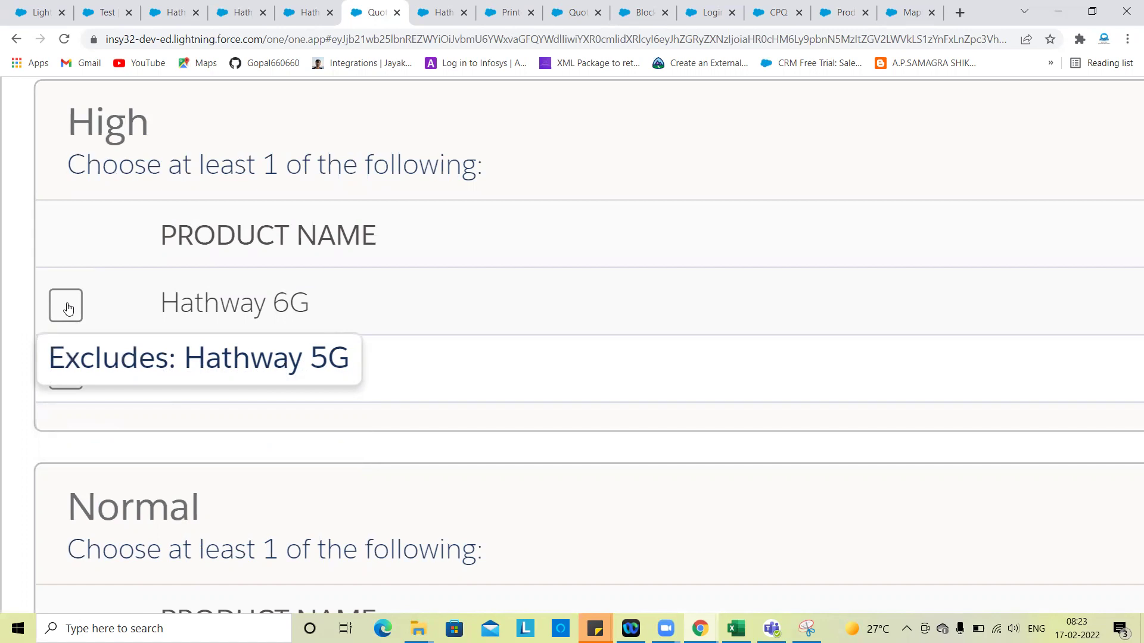
click(66, 372)
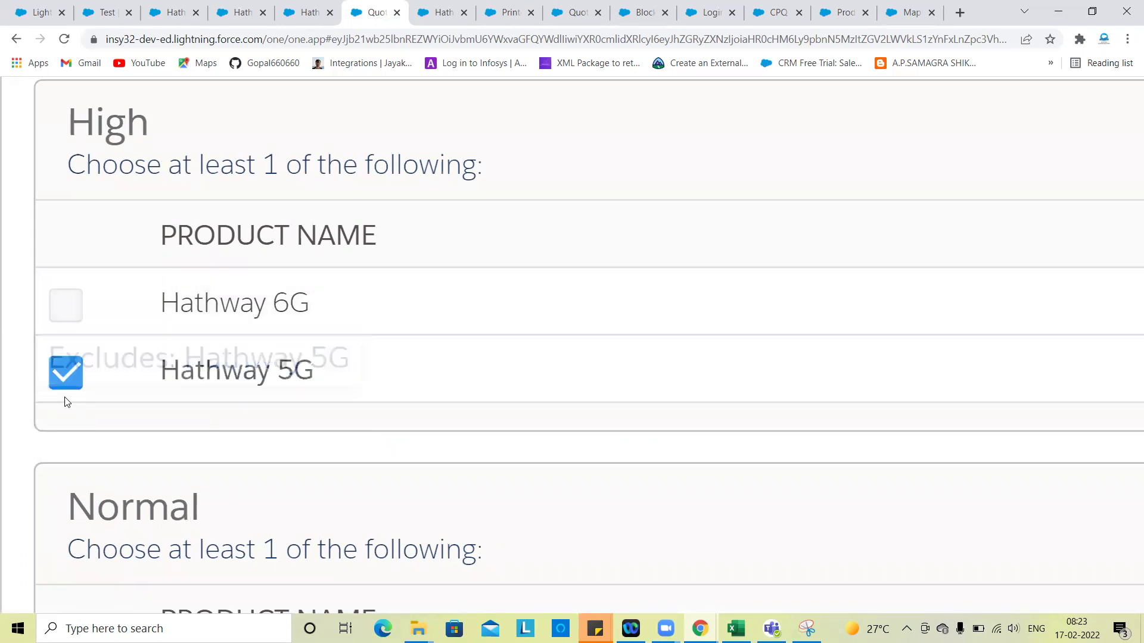
click(68, 381)
click(72, 318)
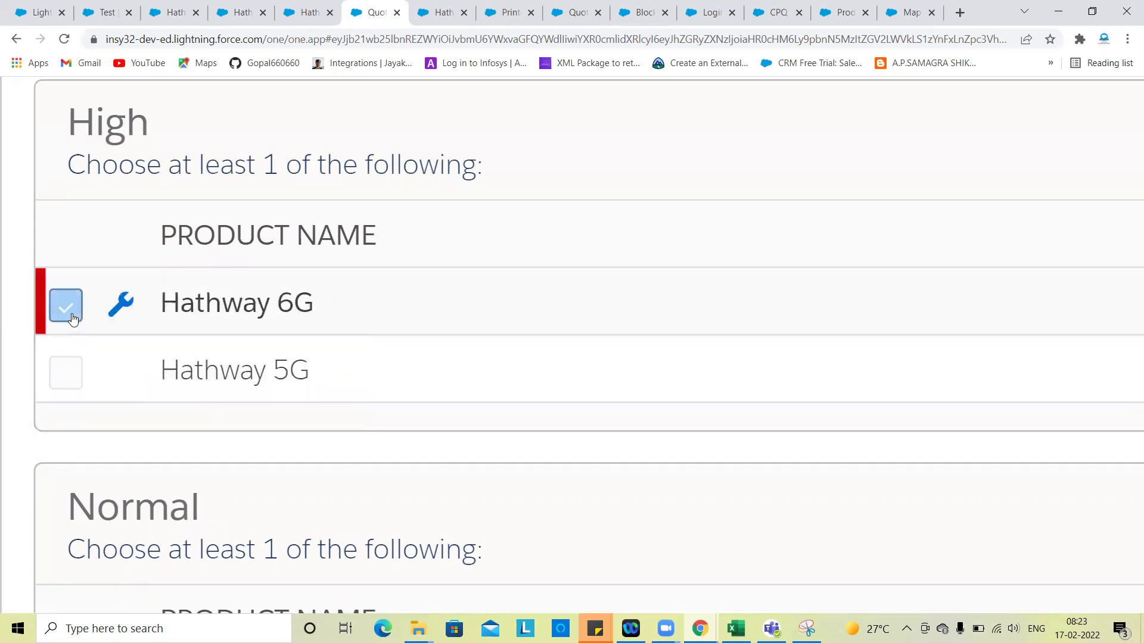
mouse_move(66, 377)
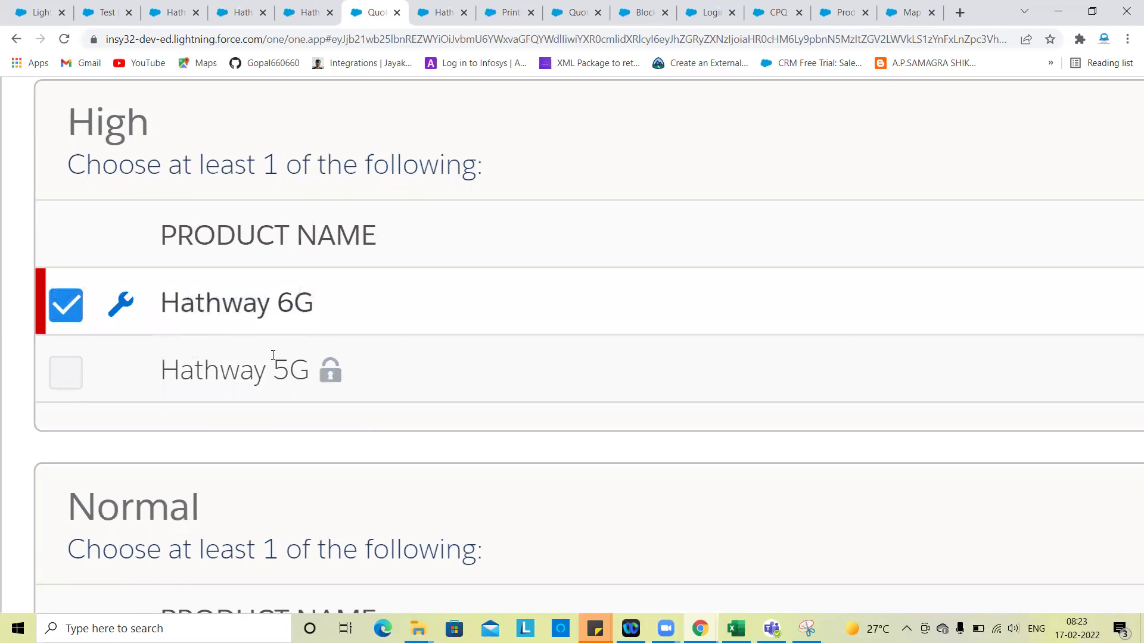
Step: Clear and reselect Hathway 4G to test the dependency of Hathway 3G, and review all option groups
key(ctrl+0)
scroll(234, 476, down, 2)
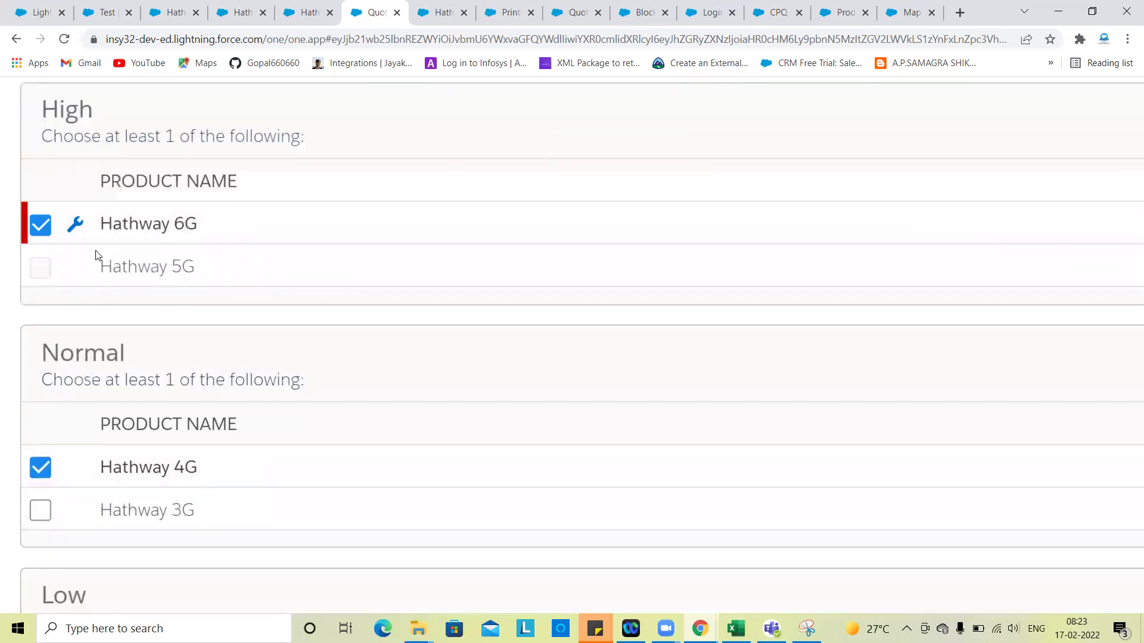
double_click(194, 435)
key(ctrl+plus)
key(ctrl+plus)
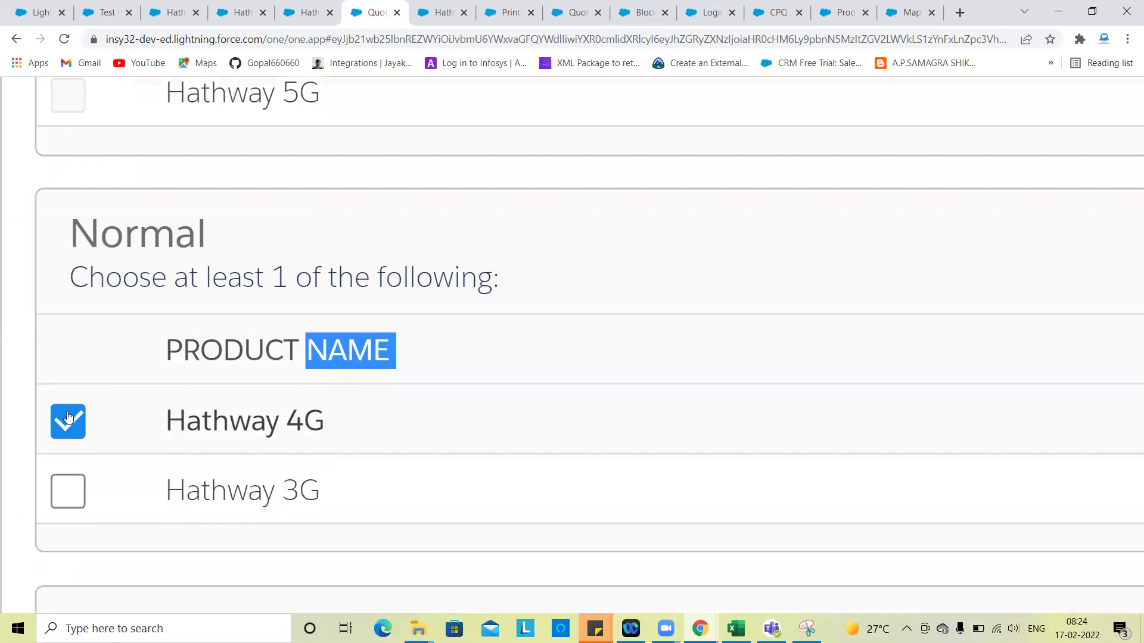
click(69, 420)
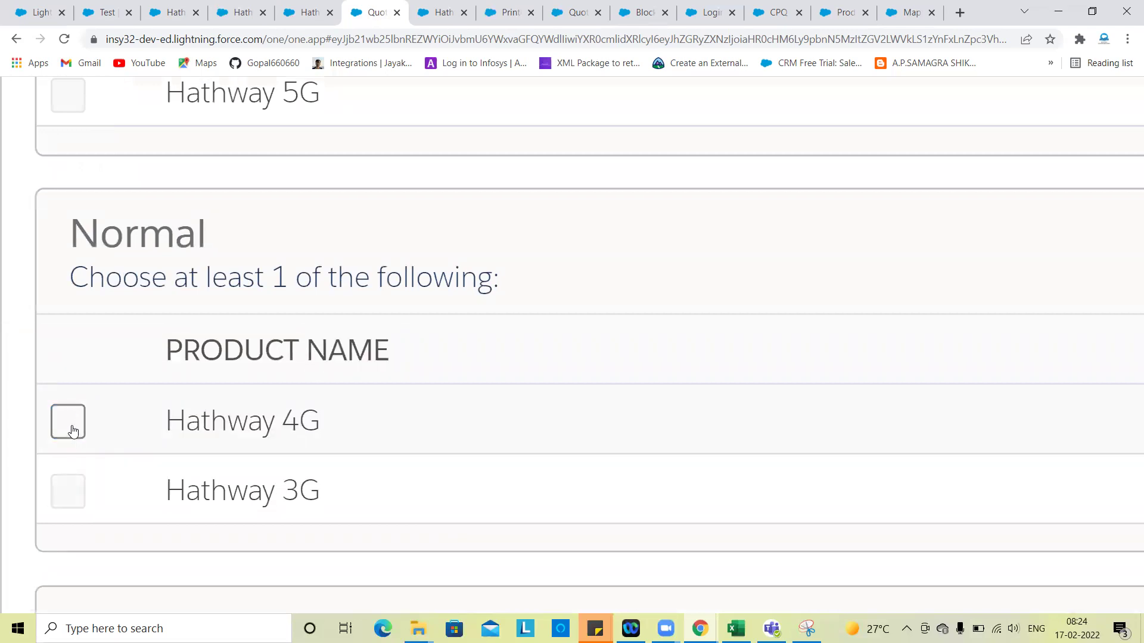
click(73, 431)
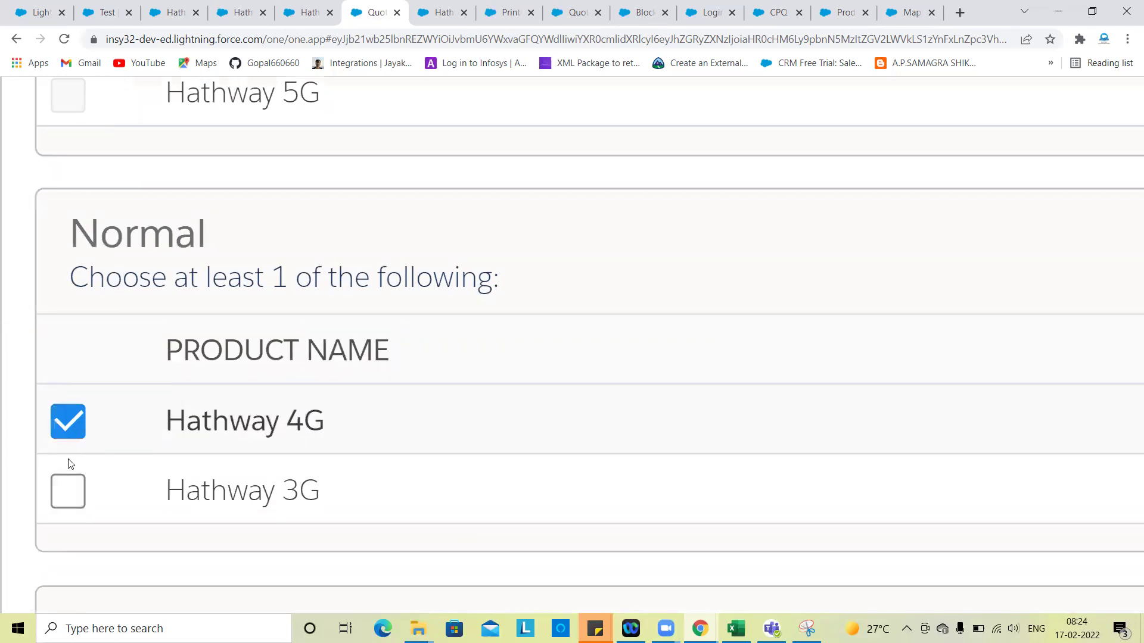
mouse_move(70, 488)
scroll(194, 411, up, 3)
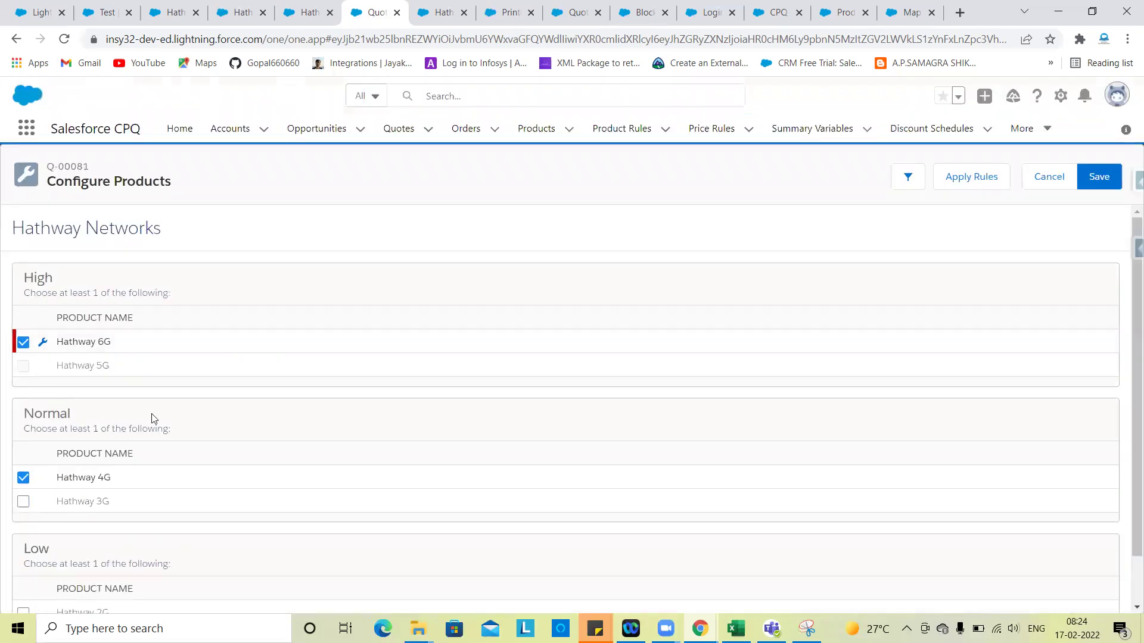
scroll(316, 468, down, 1)
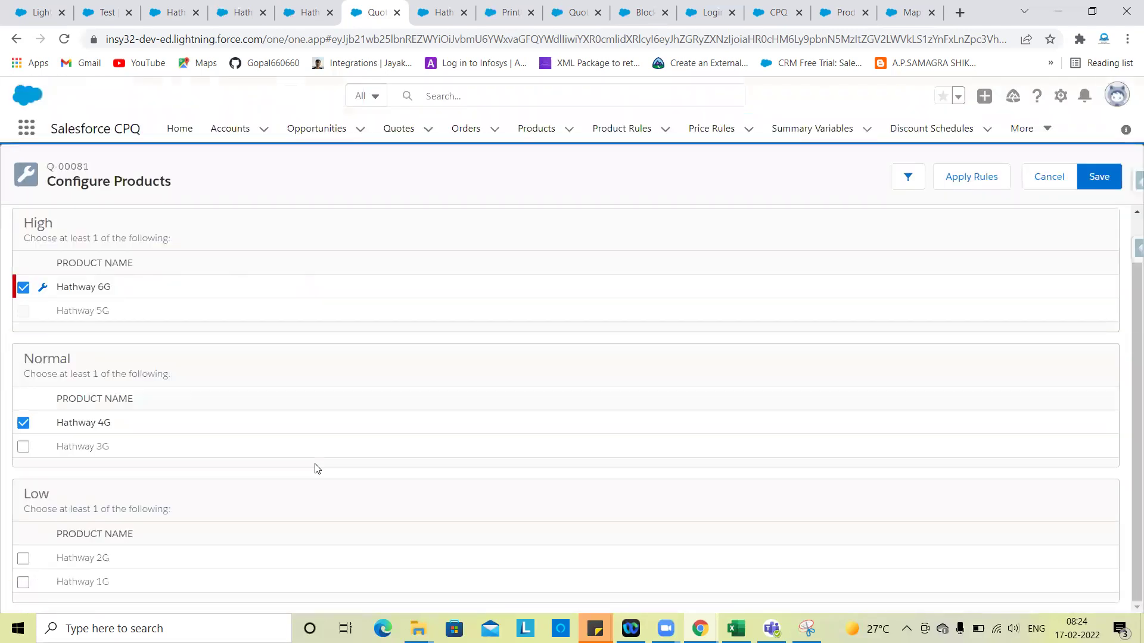
scroll(319, 510, up, 1)
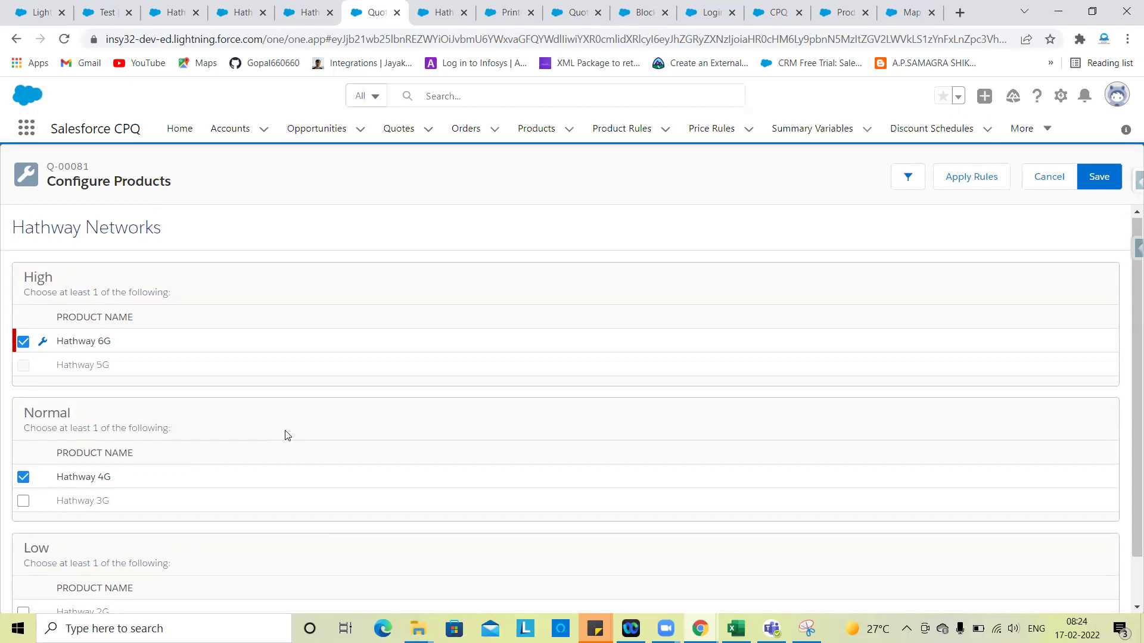
scroll(287, 436, down, 1)
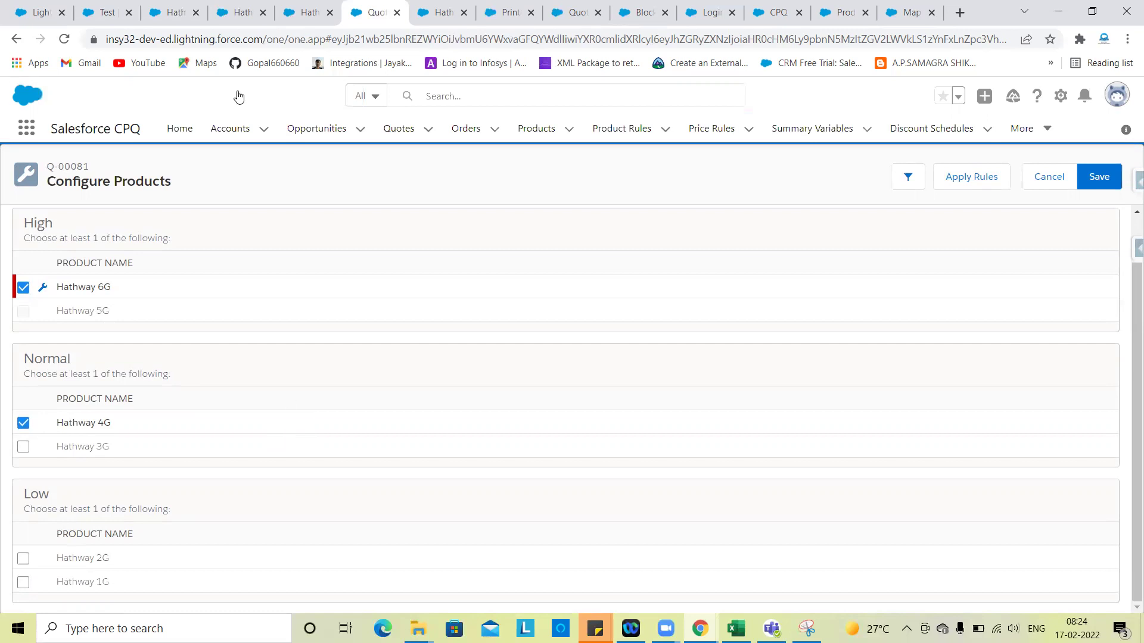
click(177, 12)
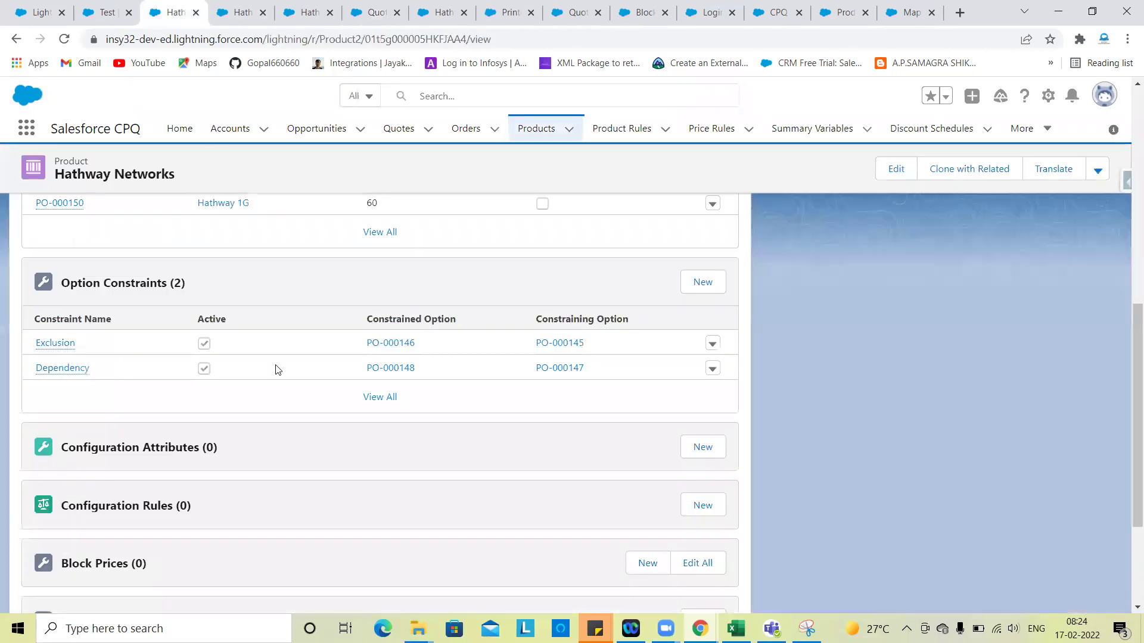
click(703, 283)
text(Logo)
key(BackSpace)
key(BackSpace)
key(BackSpace)
key(BackSpace)
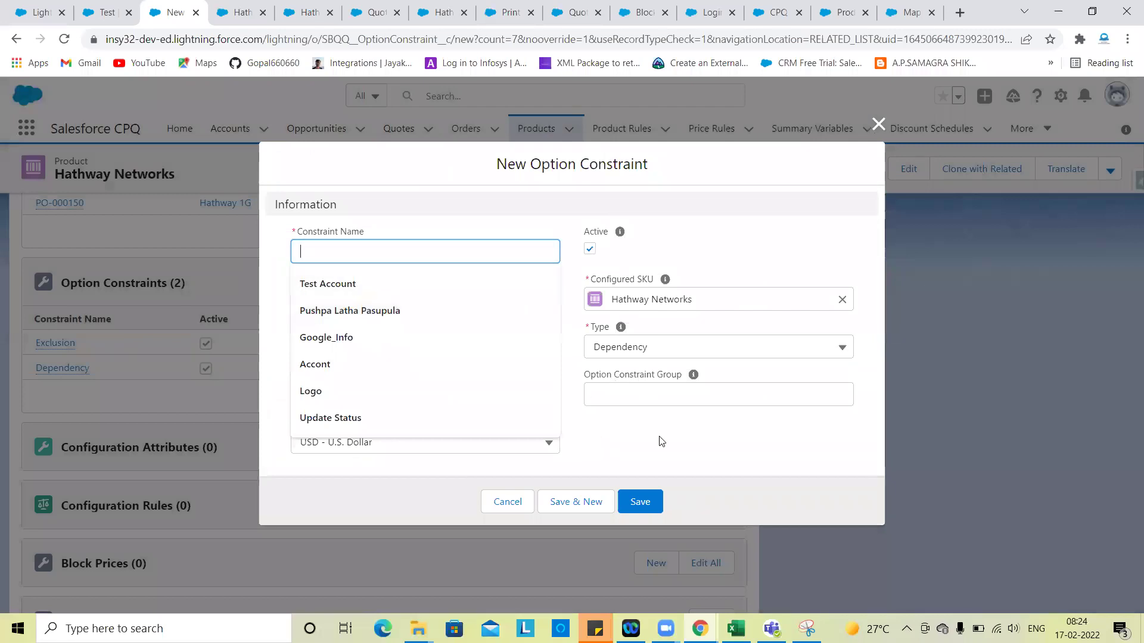
click(658, 439)
click(436, 308)
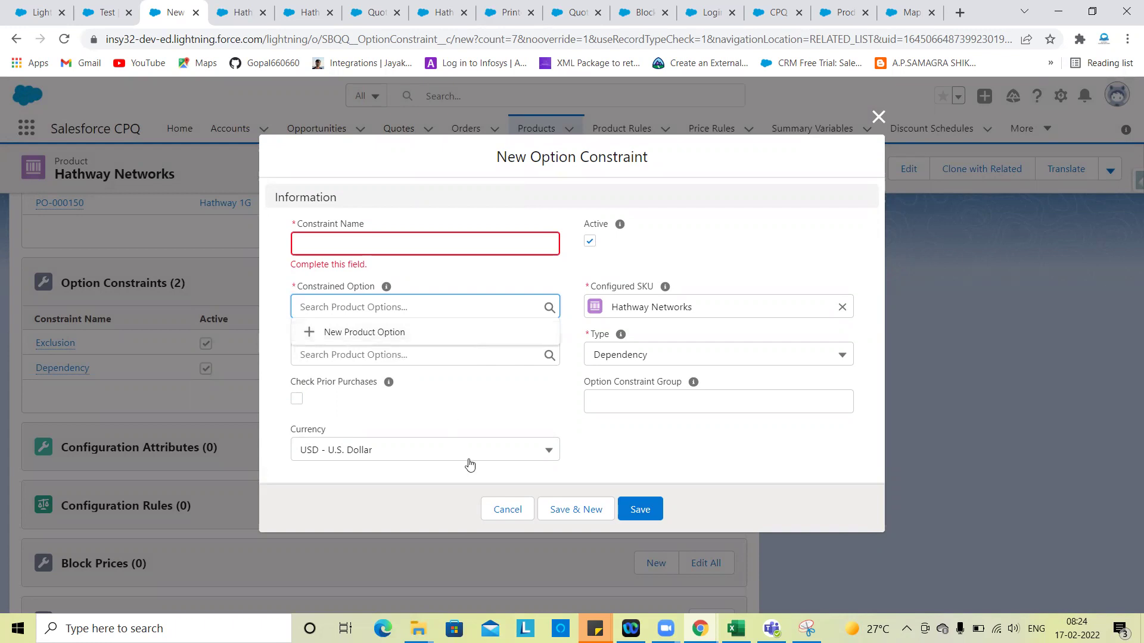
click(494, 513)
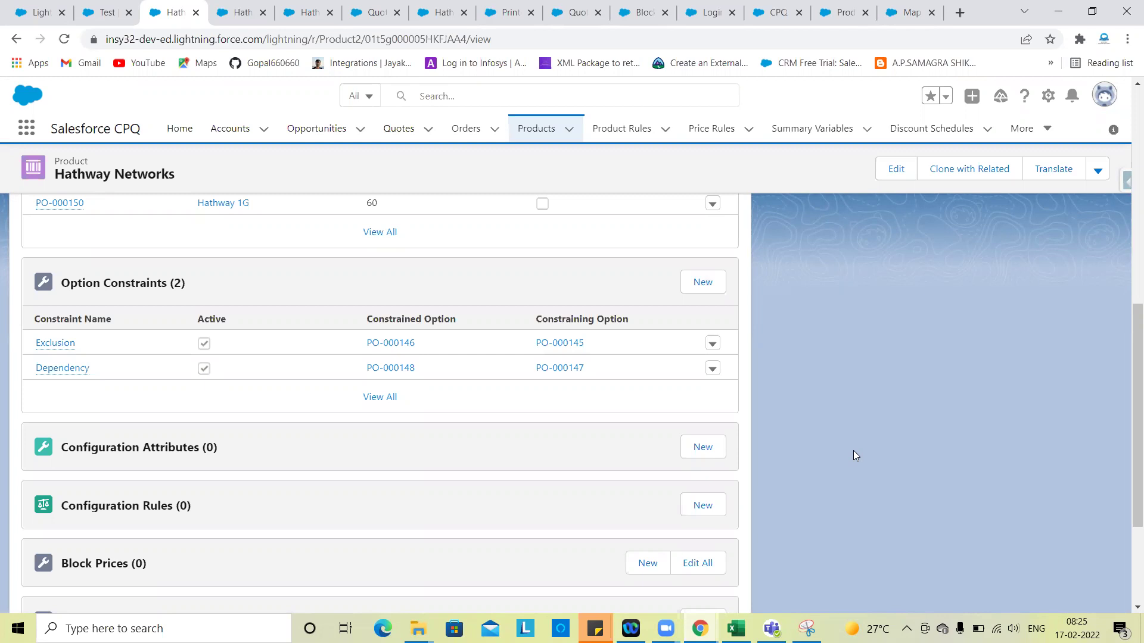
Step: Toggle Hathway 4G in the open quote configuration and return to the Hathway Networks product record
click(373, 4)
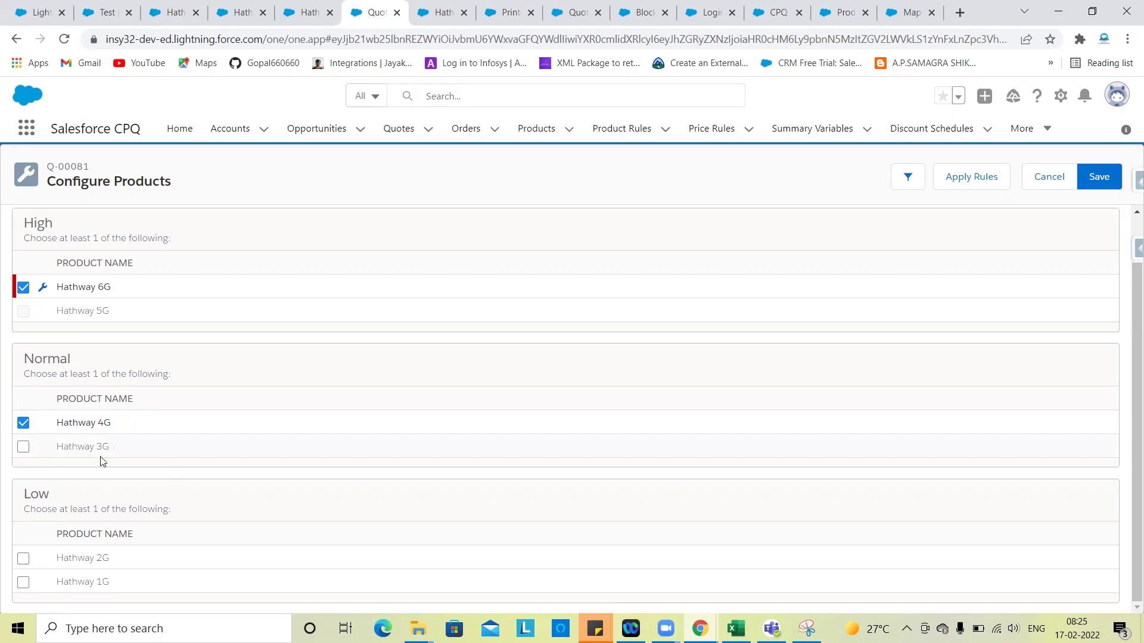
click(24, 425)
scroll(242, 481, up, 1)
click(220, 6)
click(175, 12)
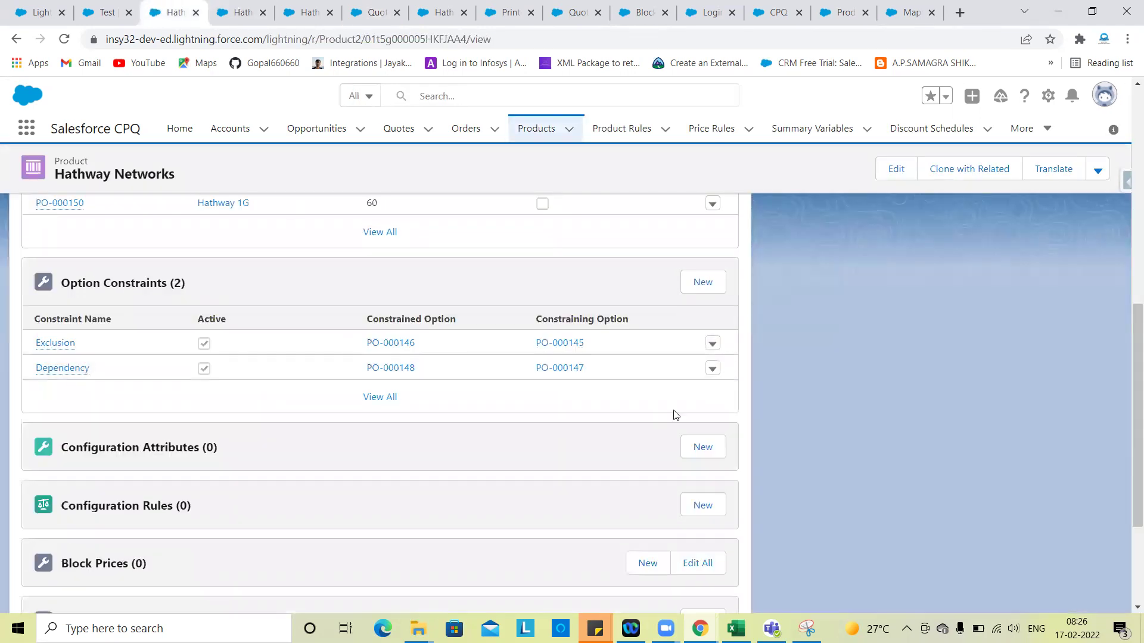
Step: Open the Dependency option constraint for editing to review its fields, and close it without saving
click(711, 368)
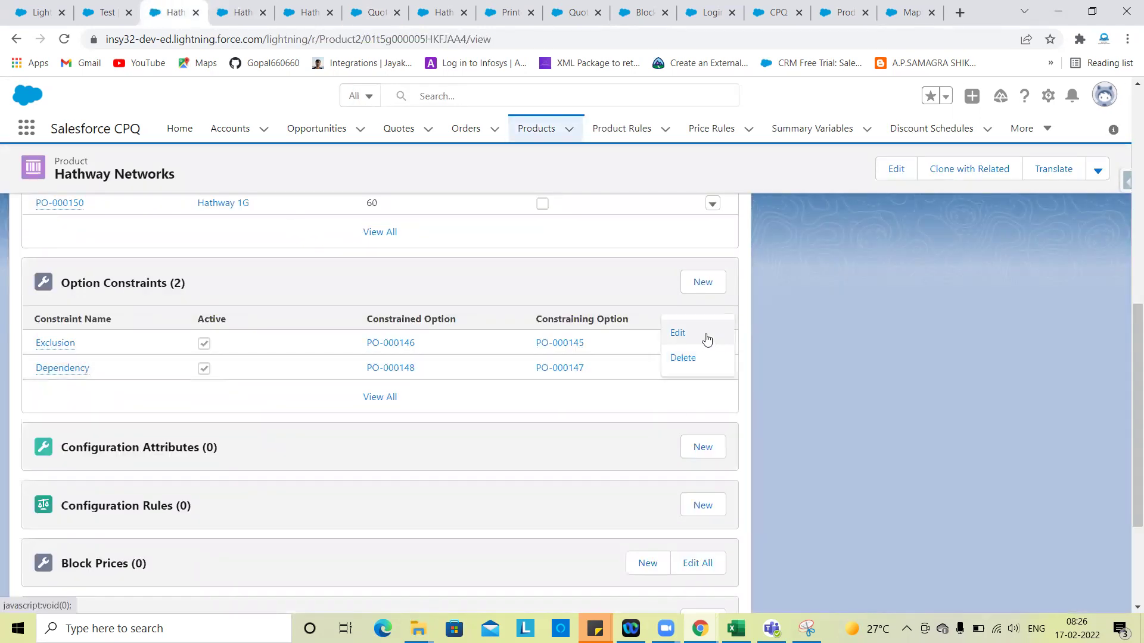
click(704, 335)
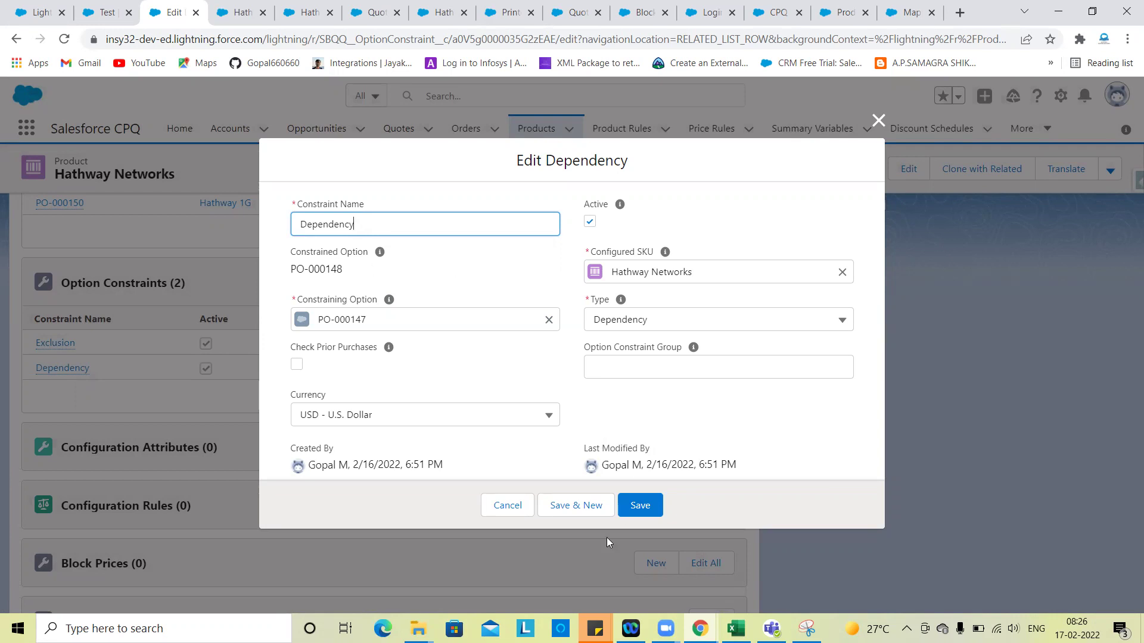
click(527, 516)
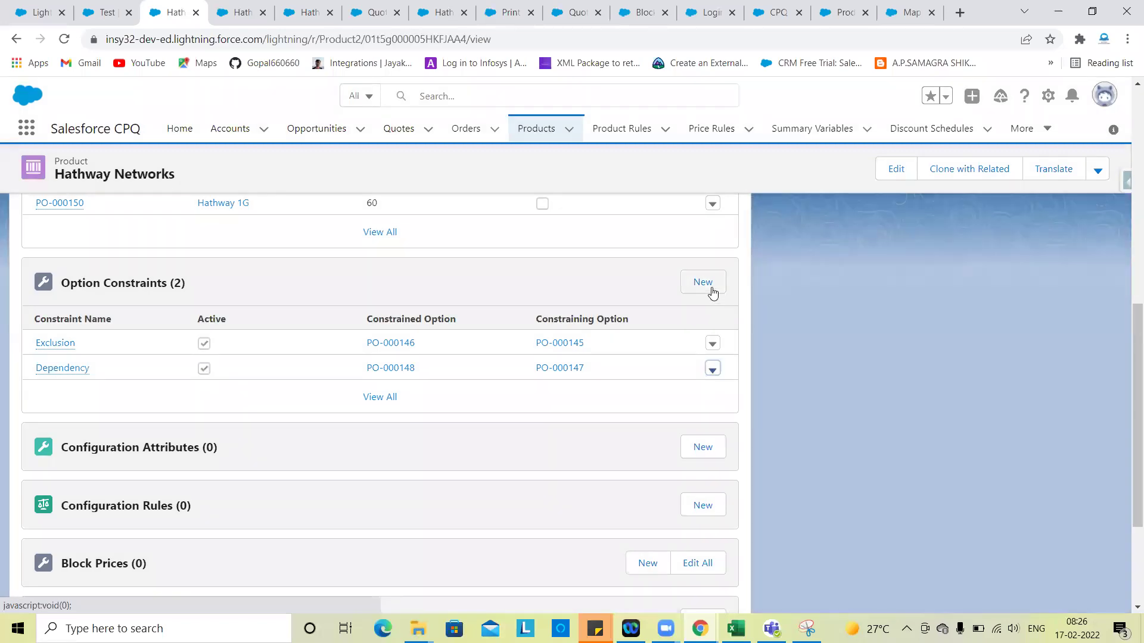
Step: Start a new option constraint named Test1 on Hathway Networks with PO-000147 as its constraining option
click(711, 289)
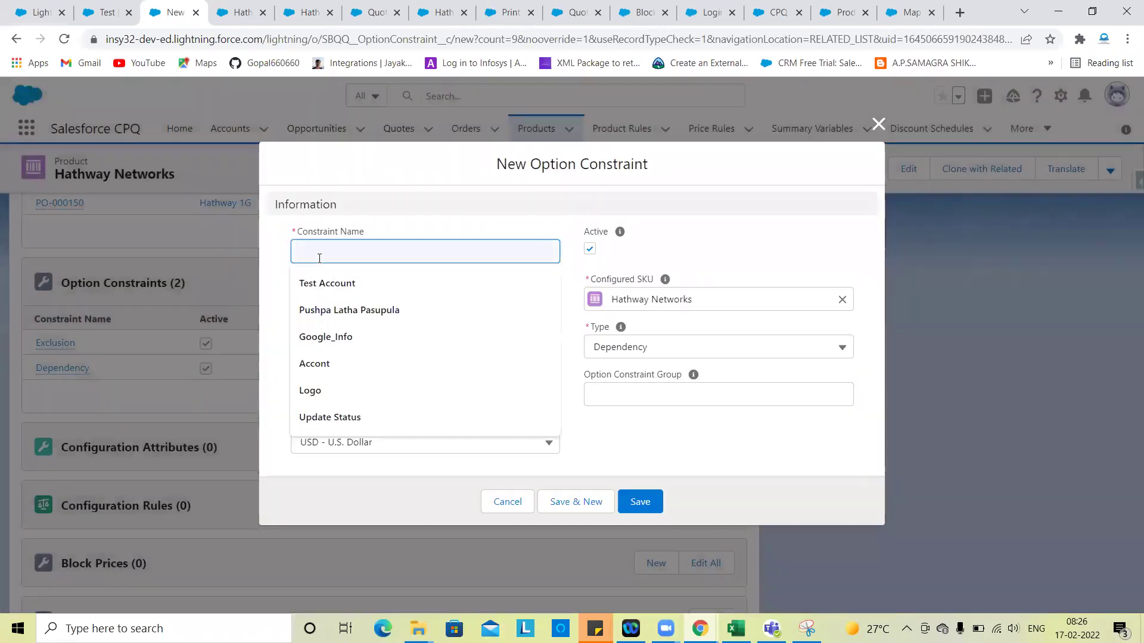
text(Test1)
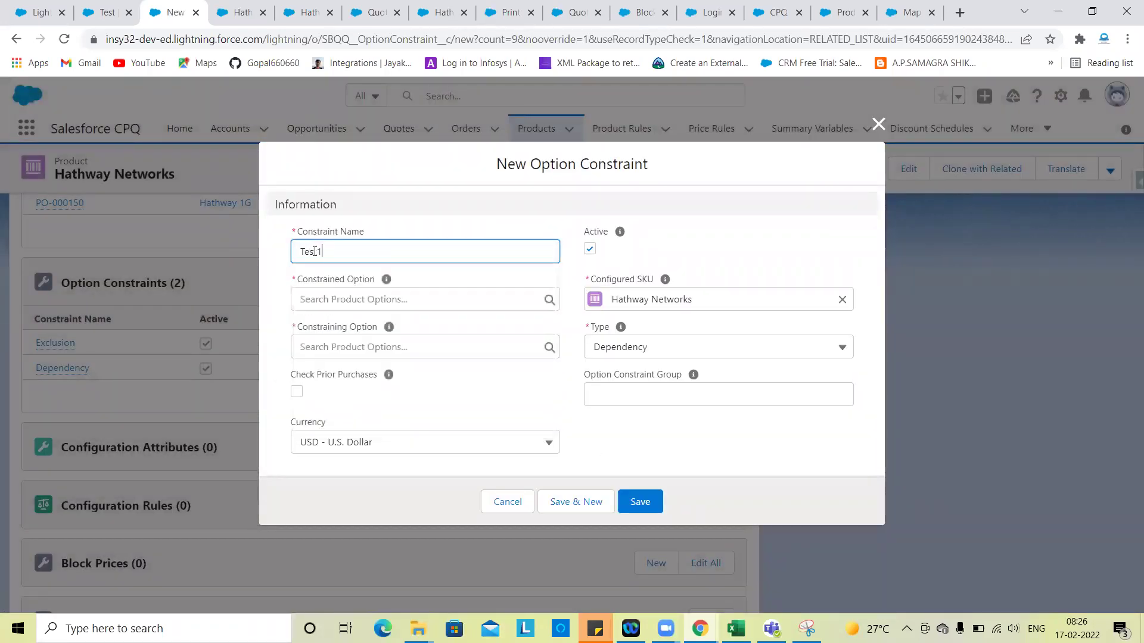
click(486, 212)
click(372, 346)
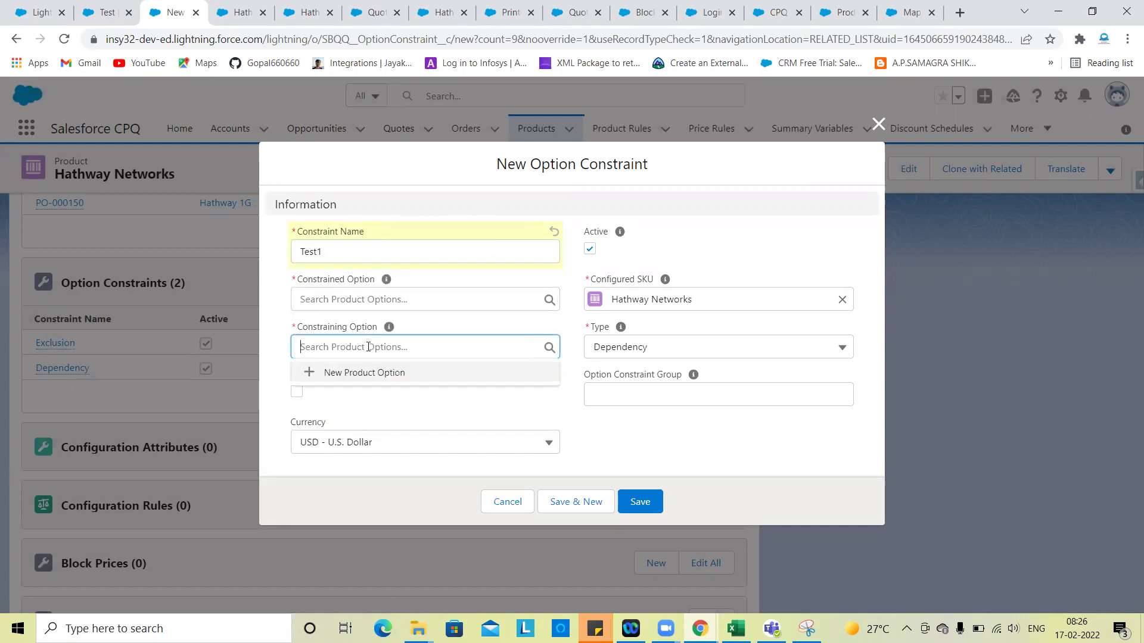
text(Po)
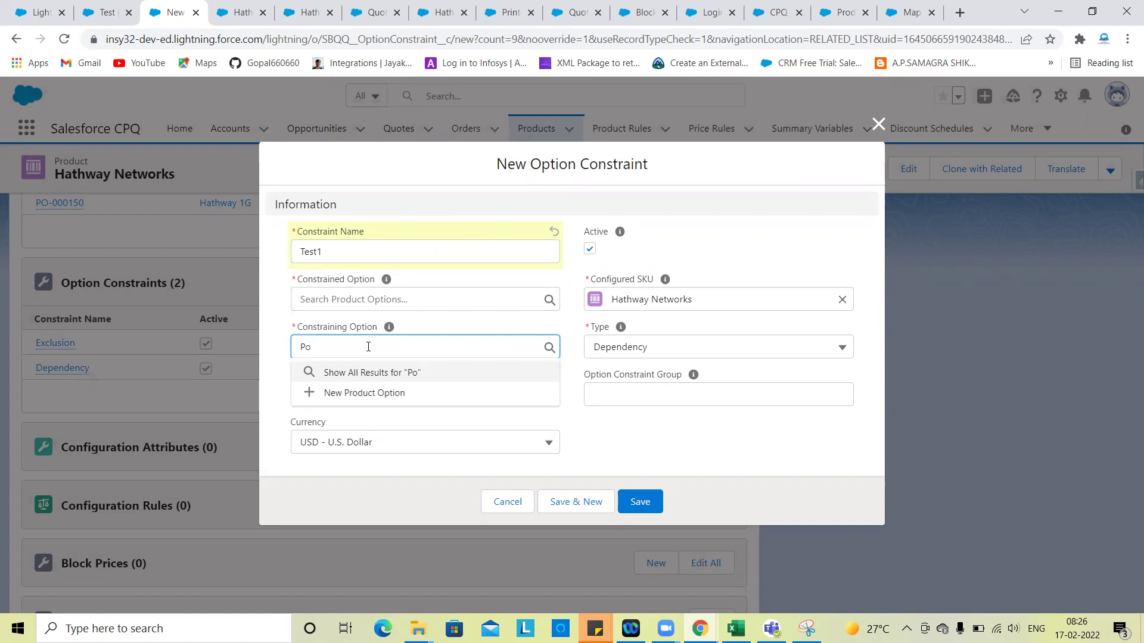
text(-000)
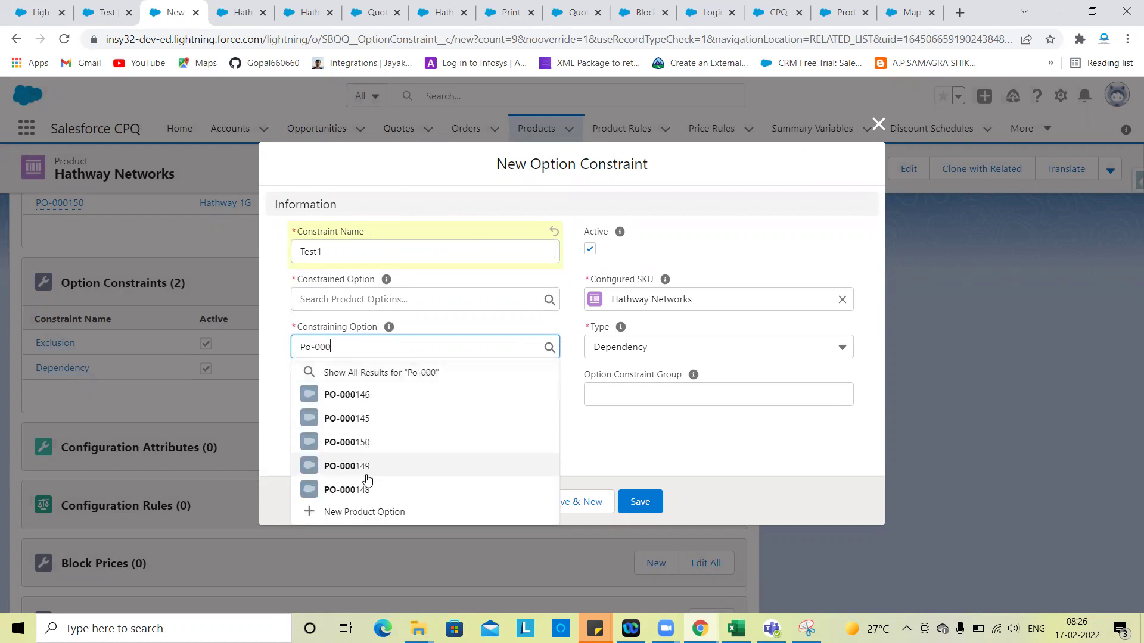
click(307, 12)
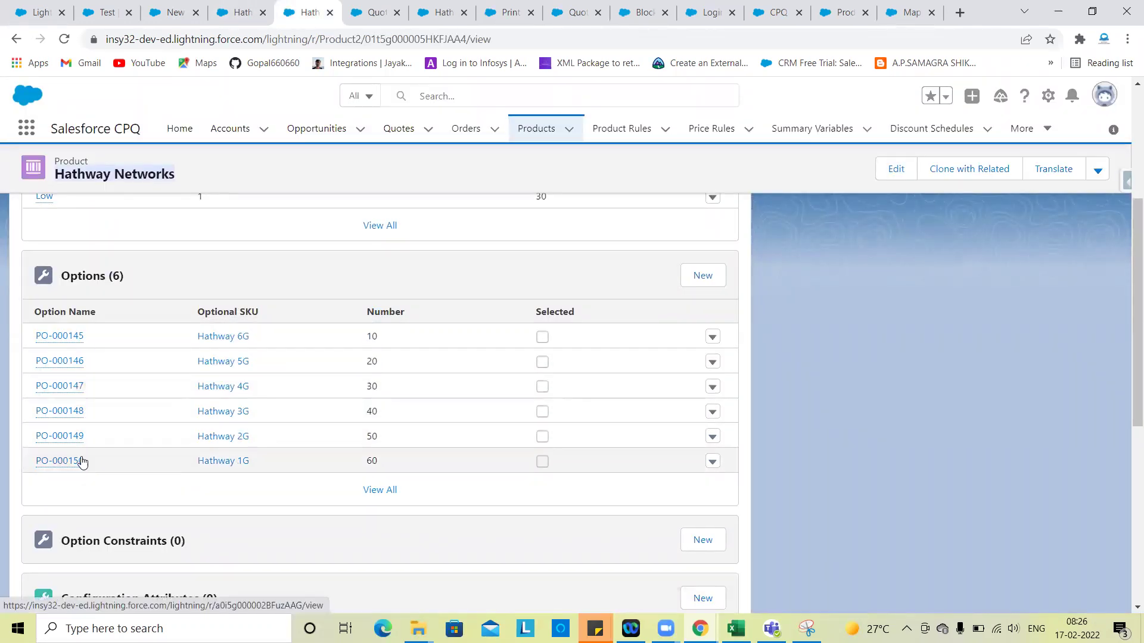
click(173, 12)
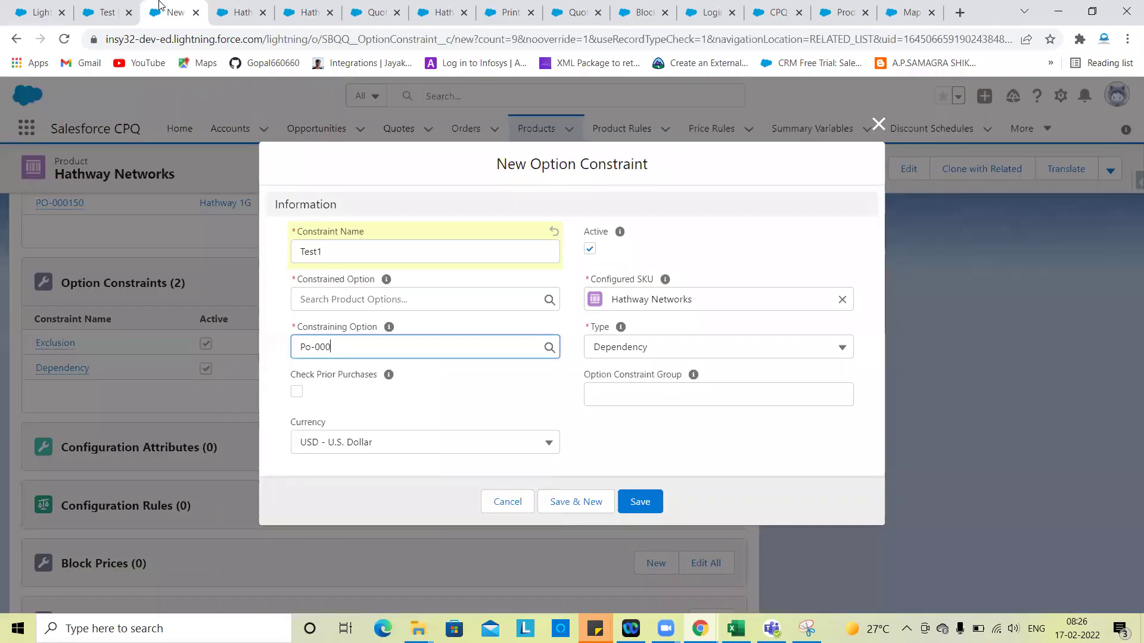
click(344, 346)
text(147)
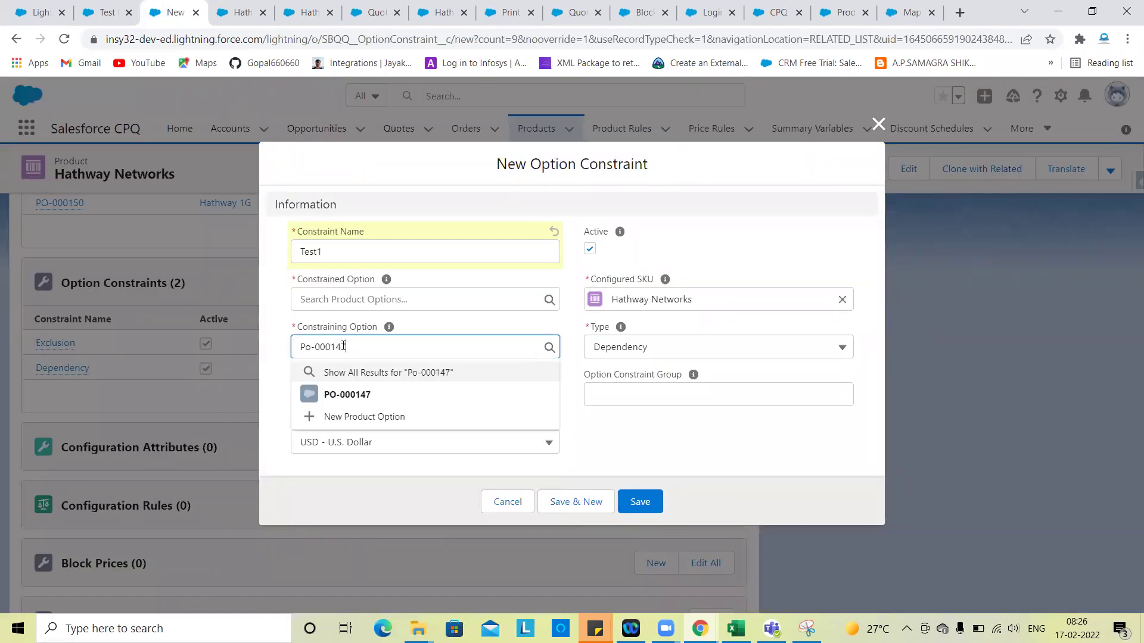
click(350, 396)
Step: Set PO-000149 as the constrained option of Test1 and save the constraint with type Dependency
click(365, 287)
text(Po-000)
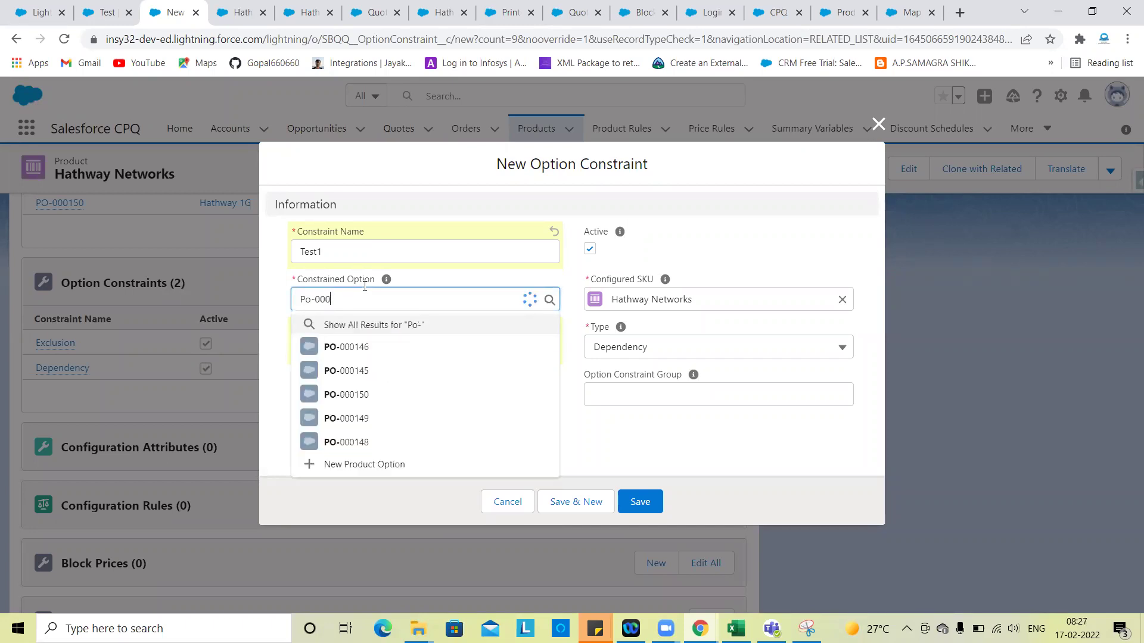
text(149)
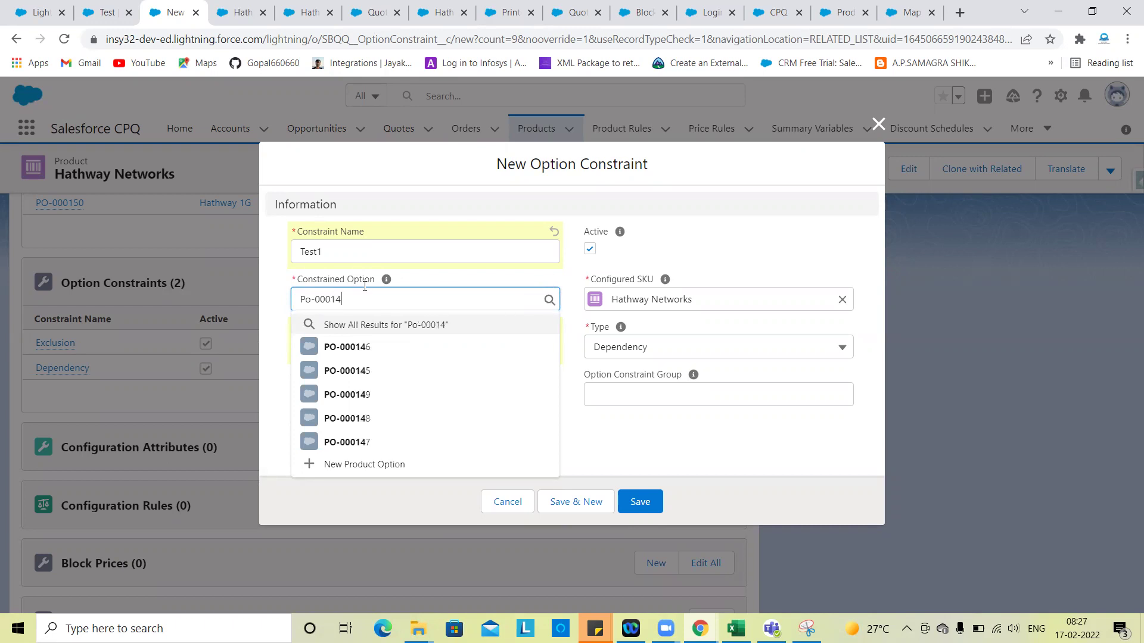
click(369, 347)
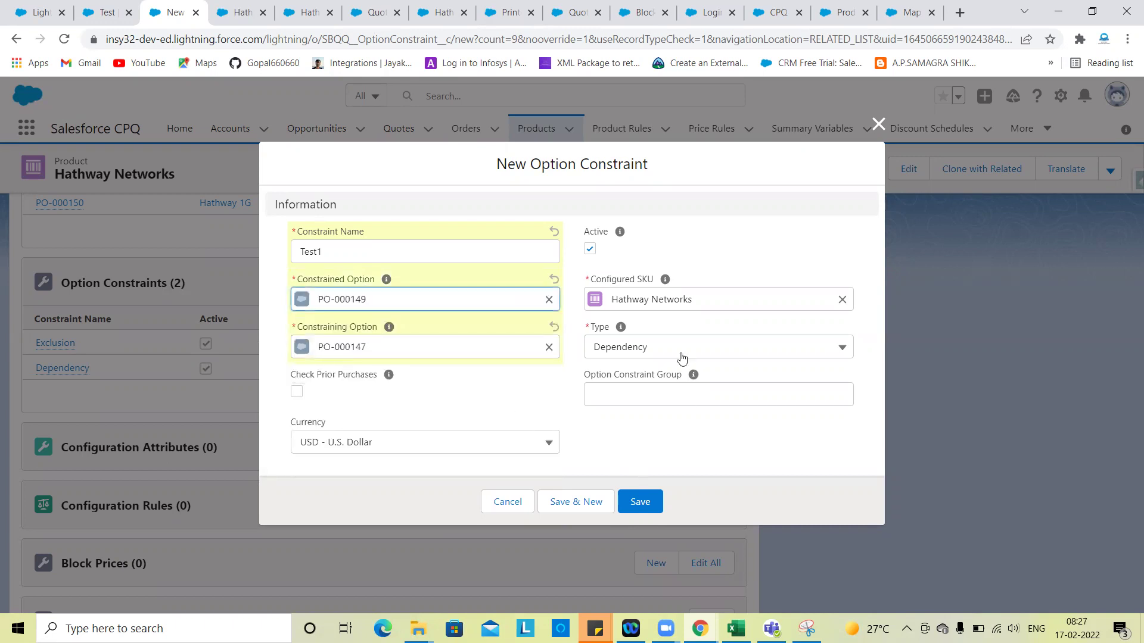
click(637, 502)
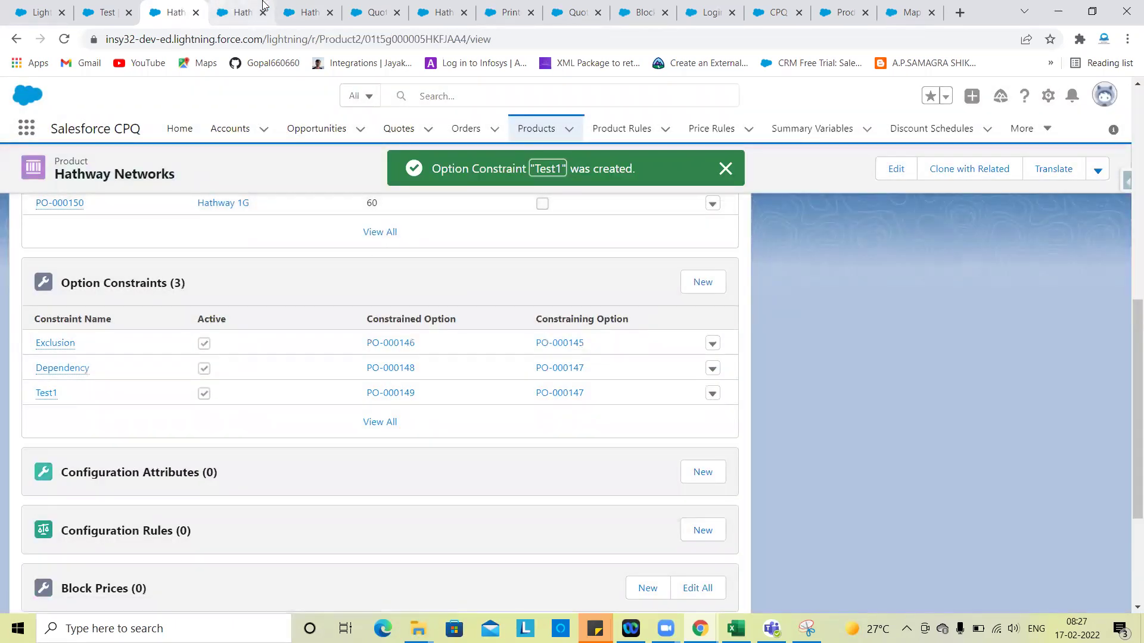
Step: Cancel the open quote configuration, search for Hathway Networks in product selection, and select it to configure the bundle again
click(307, 8)
click(380, 6)
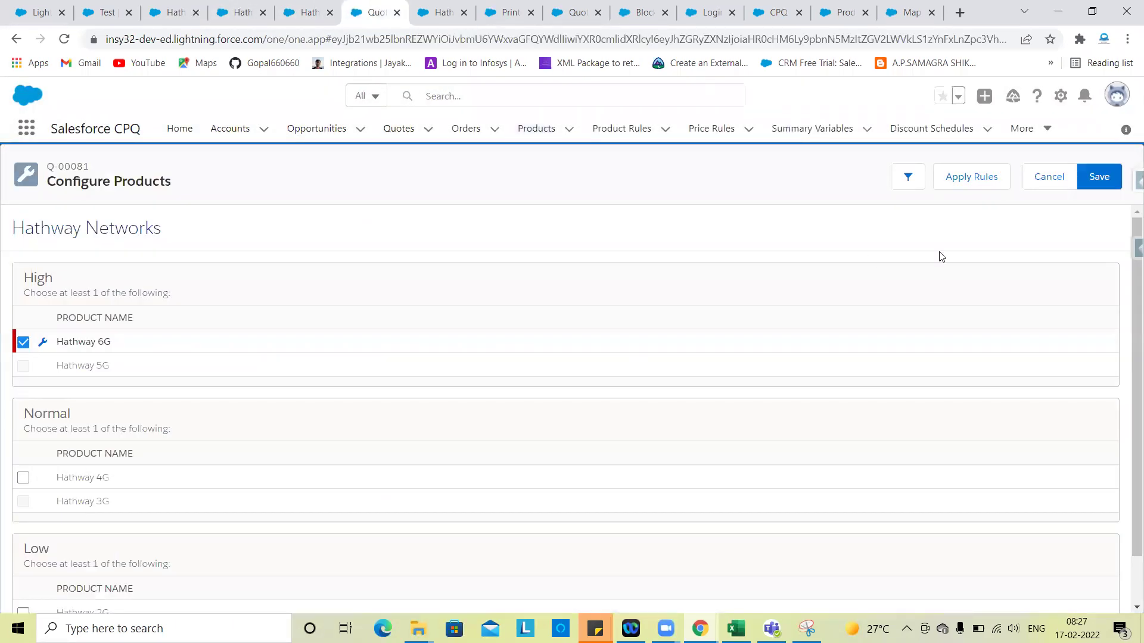
click(1047, 187)
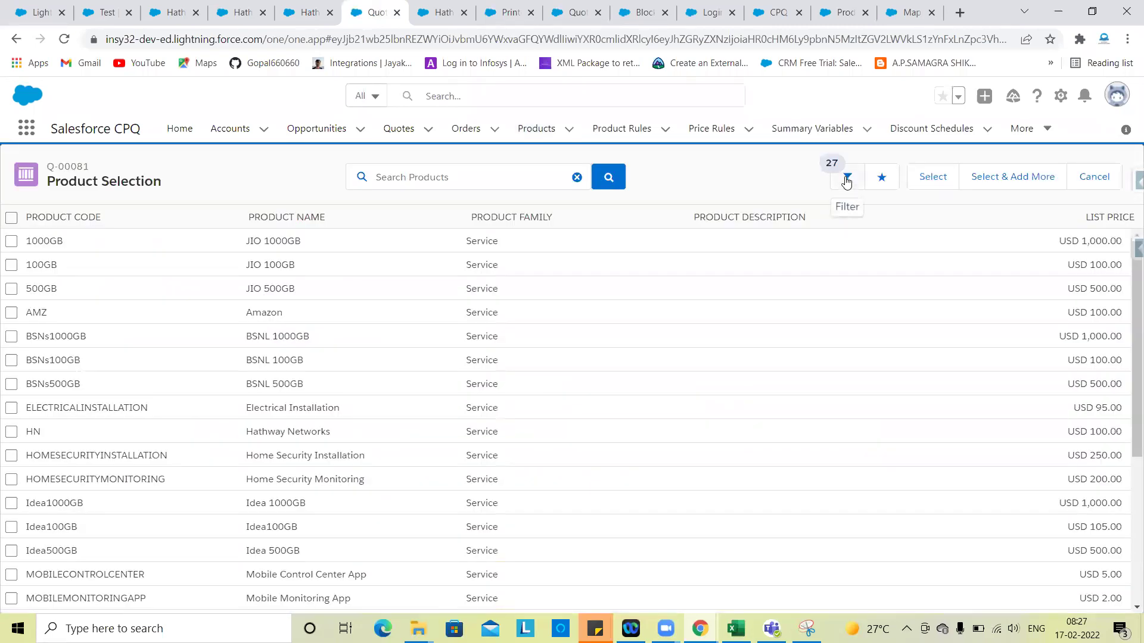
click(426, 172)
click(399, 209)
click(623, 177)
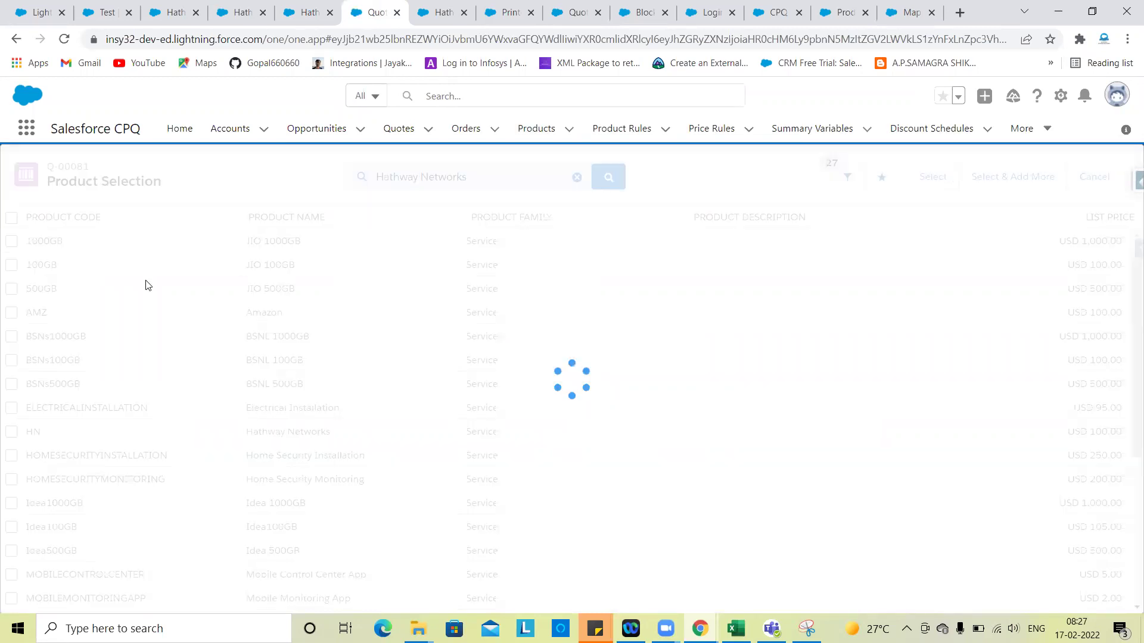
click(11, 241)
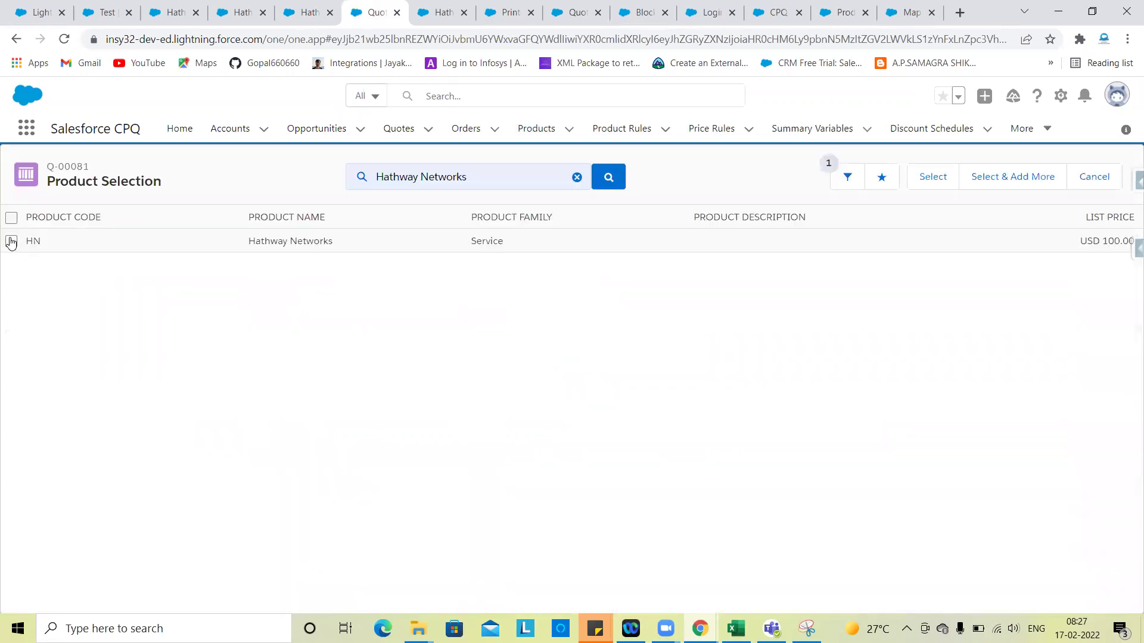
click(937, 178)
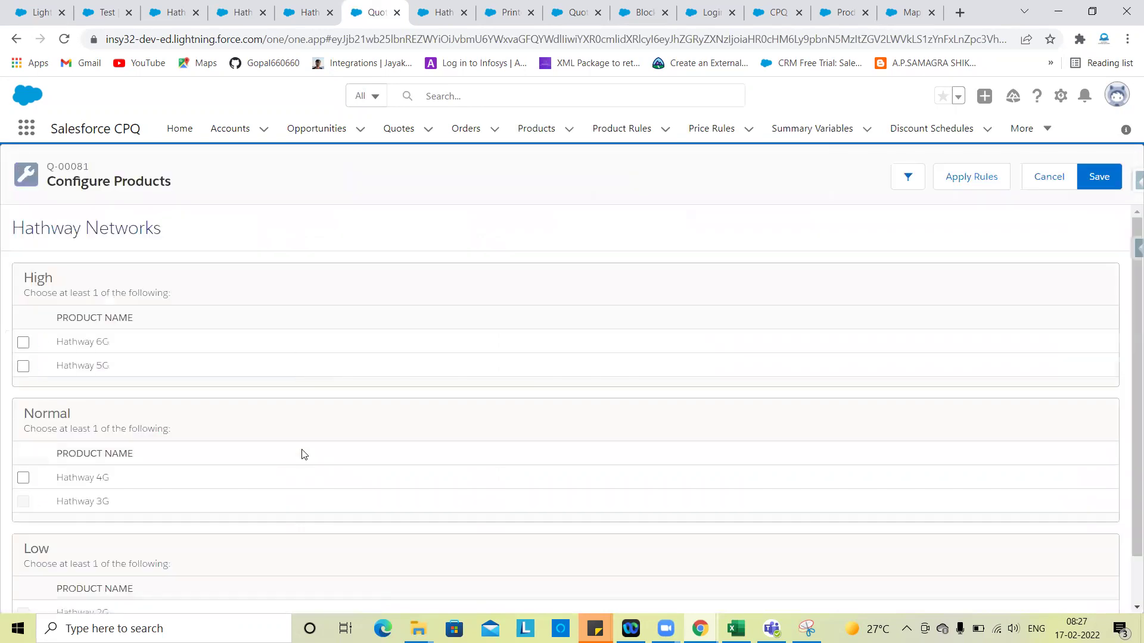
Step: Test the dependency of Hathway 3G and Hathway 2G by selecting, clearing and reselecting Hathway 4G
scroll(301, 454, down, 1)
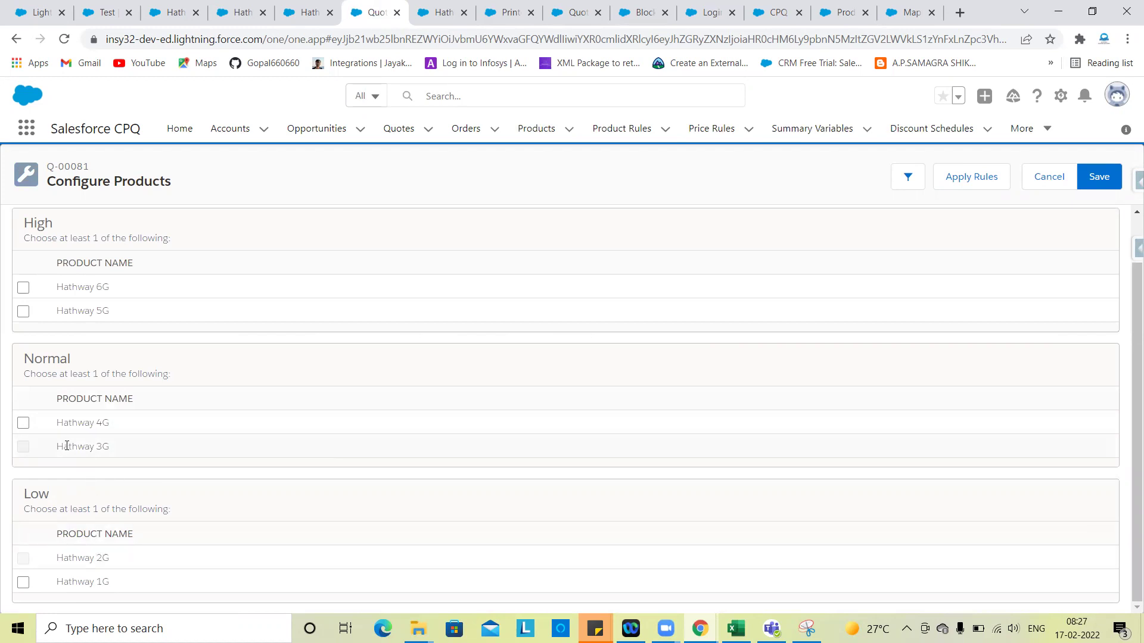
click(23, 423)
click(25, 426)
scroll(92, 450, up, 6)
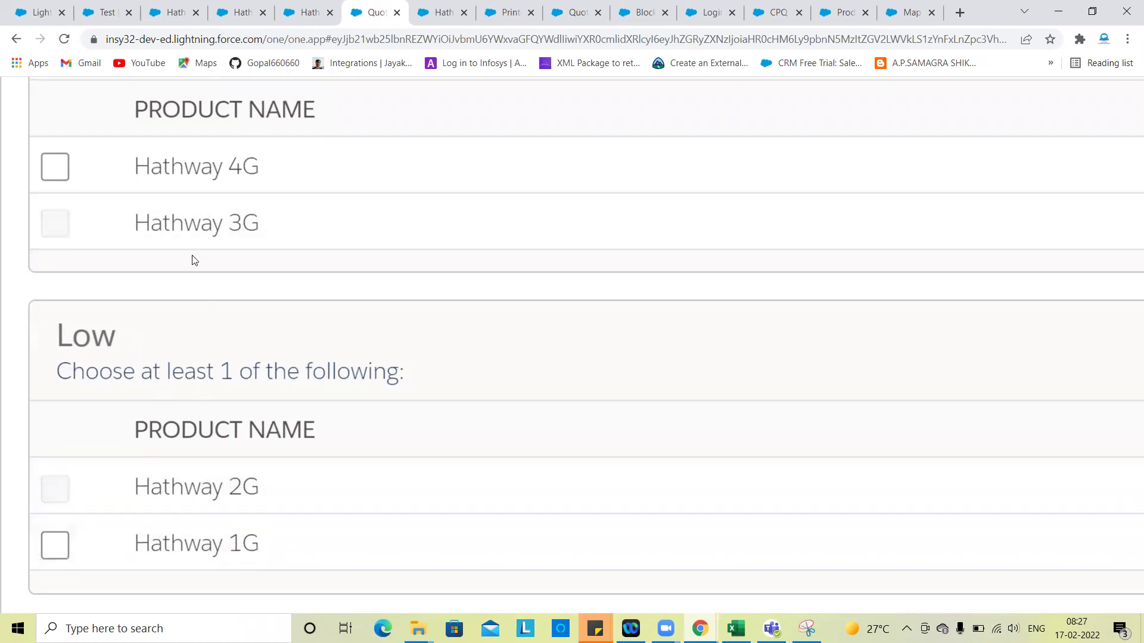
click(56, 167)
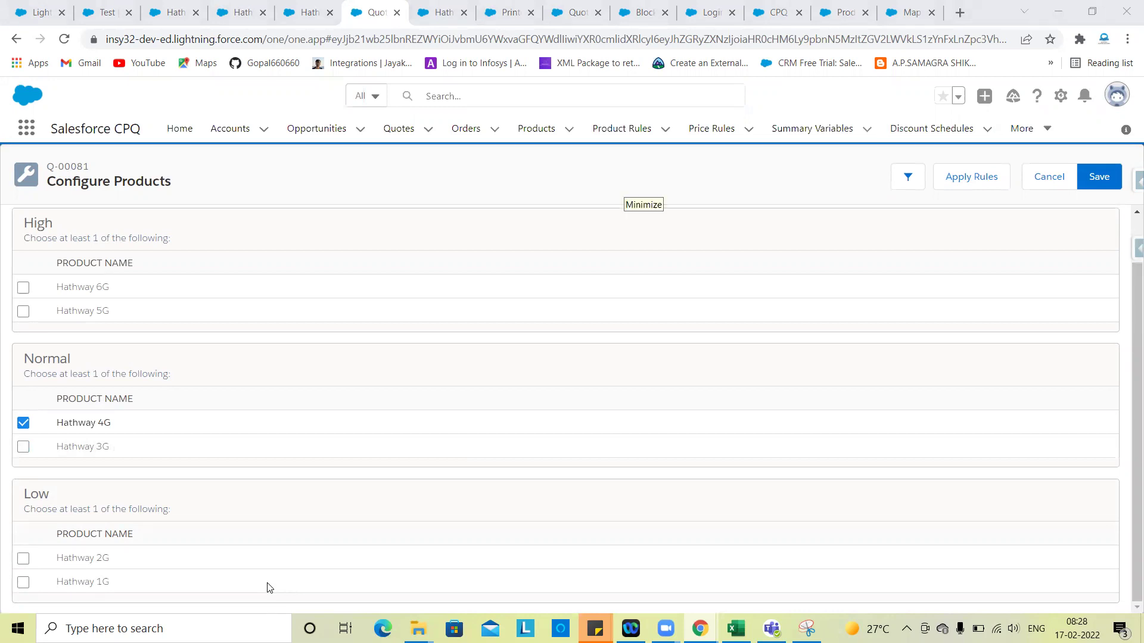
scroll(908, 383, up, 1)
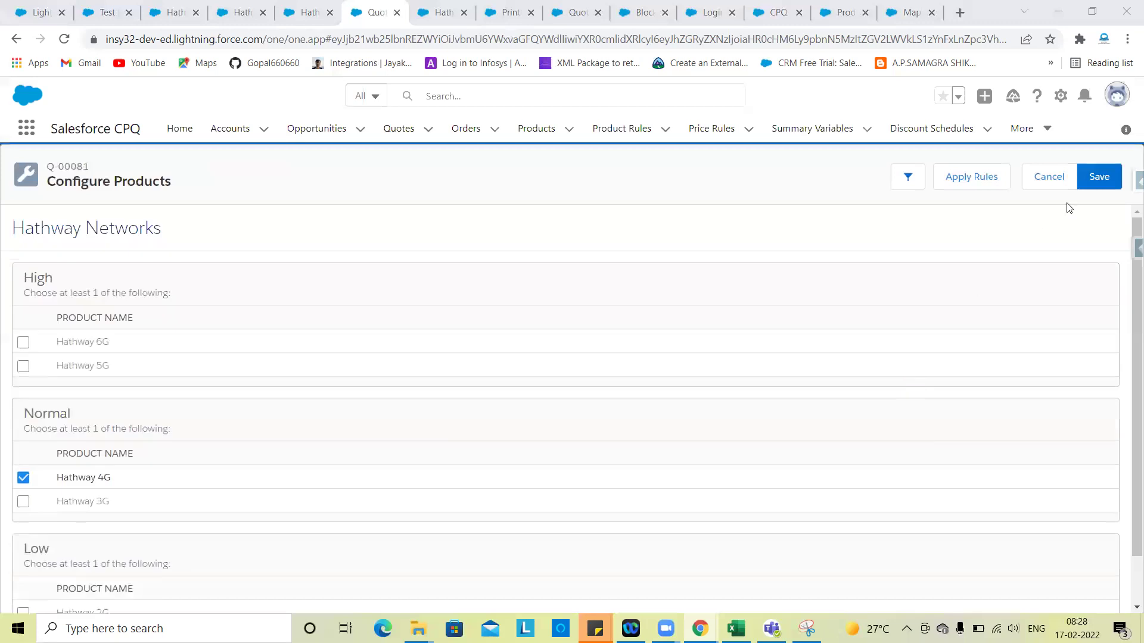
Step: Cancel the bundle configuration, product selection and quote line editing to return to the quote record
click(1050, 177)
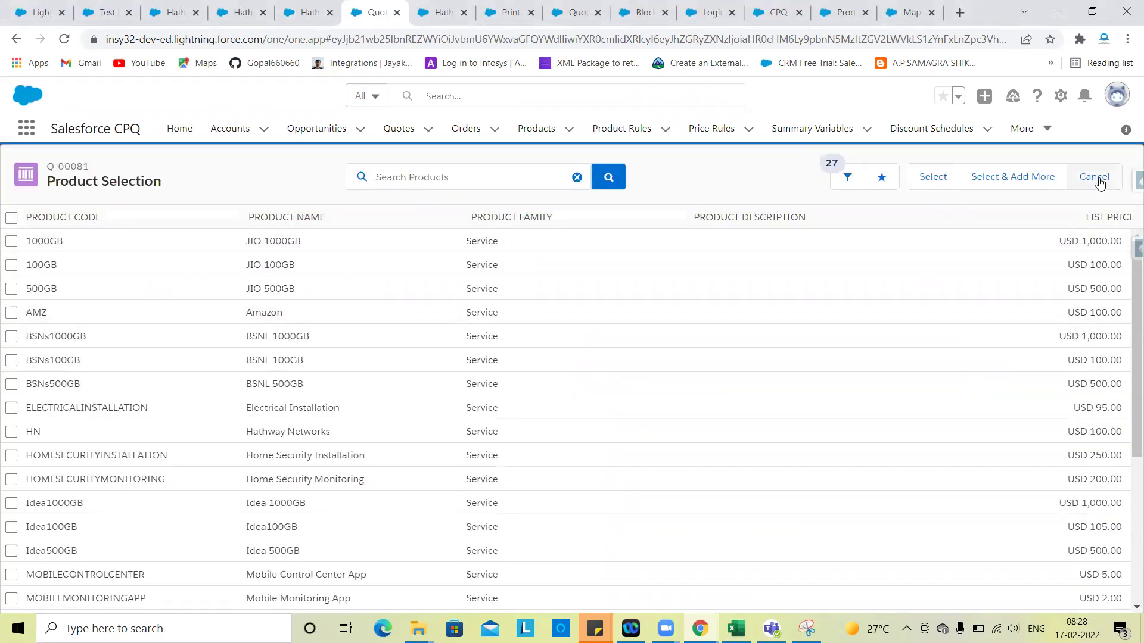
click(1099, 179)
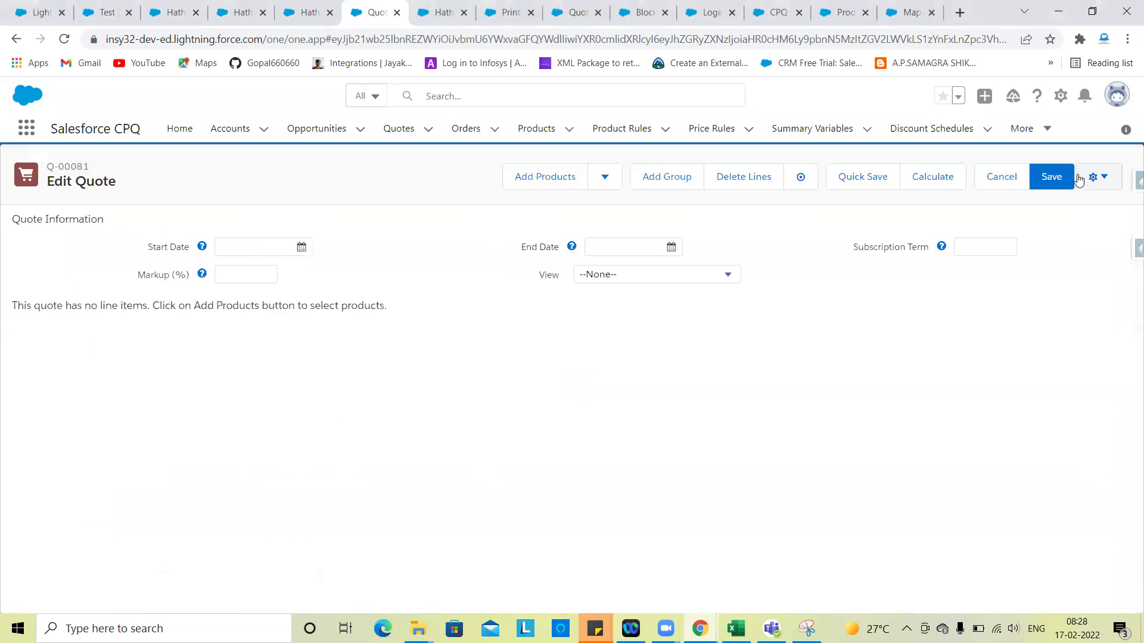
click(1001, 179)
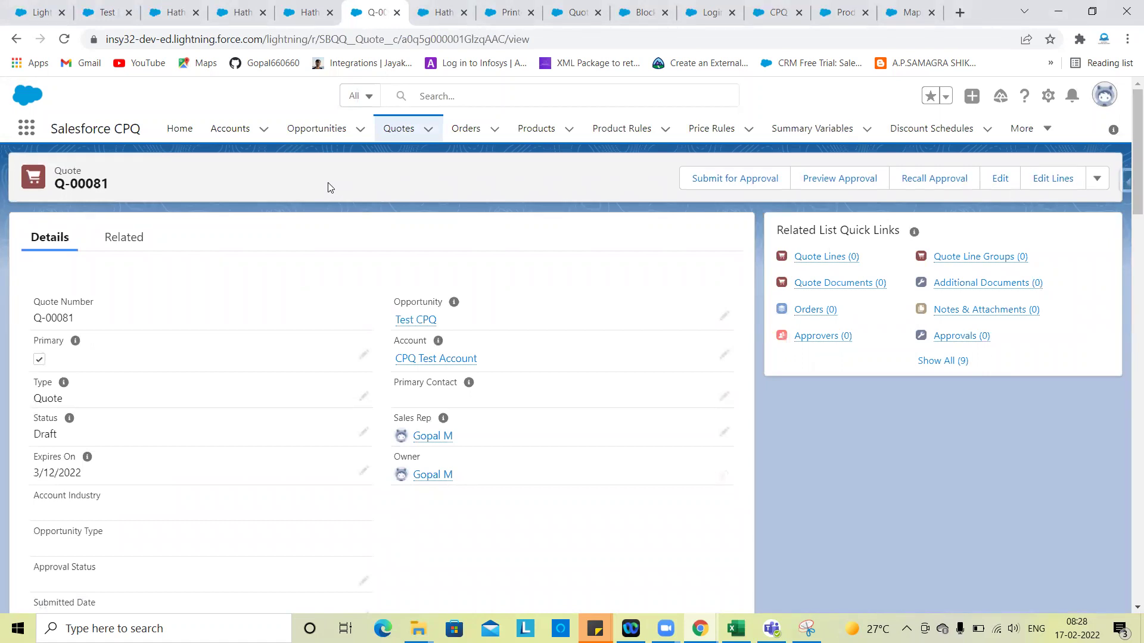
Step: Reopen the Hathway Networks product from the products list and examine its detail fields
click(251, 5)
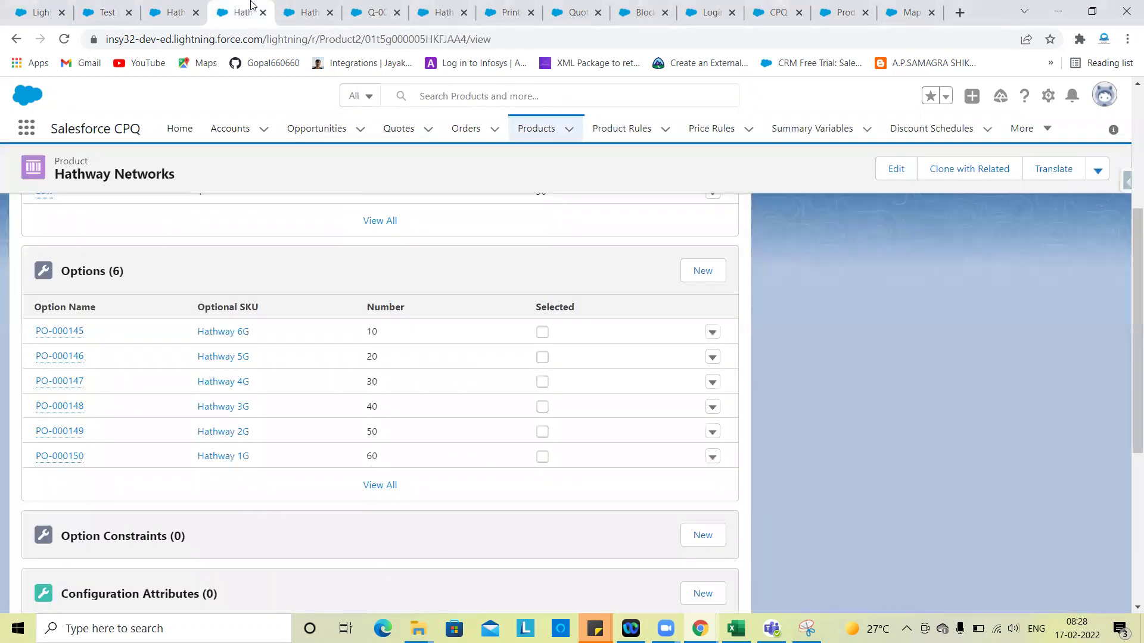
scroll(301, 250, up, 5)
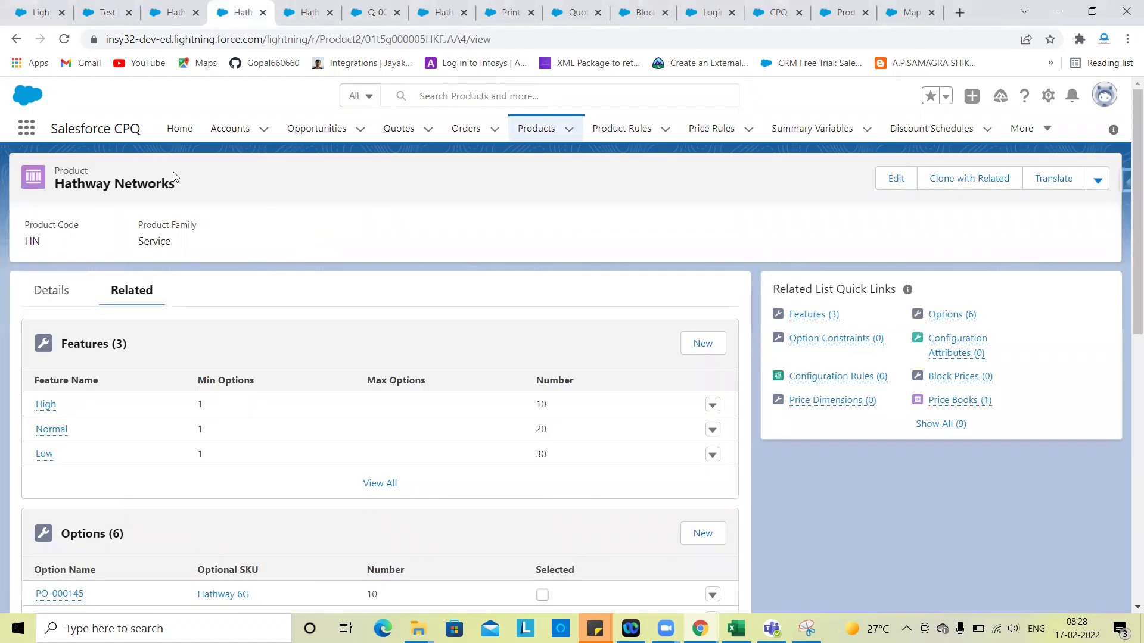
click(549, 135)
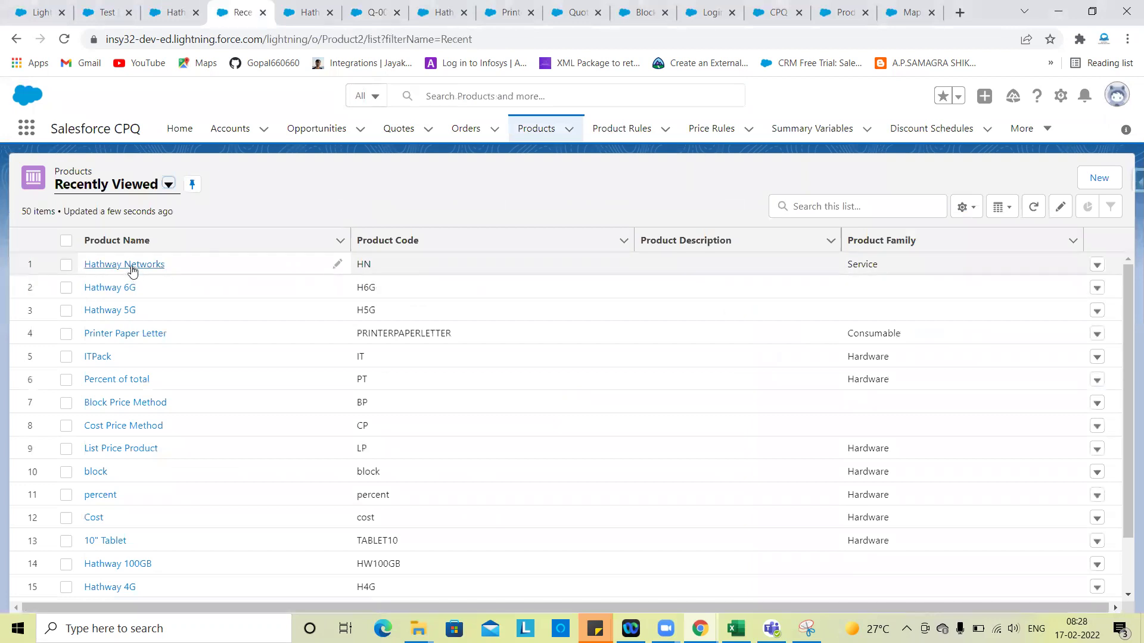
click(131, 267)
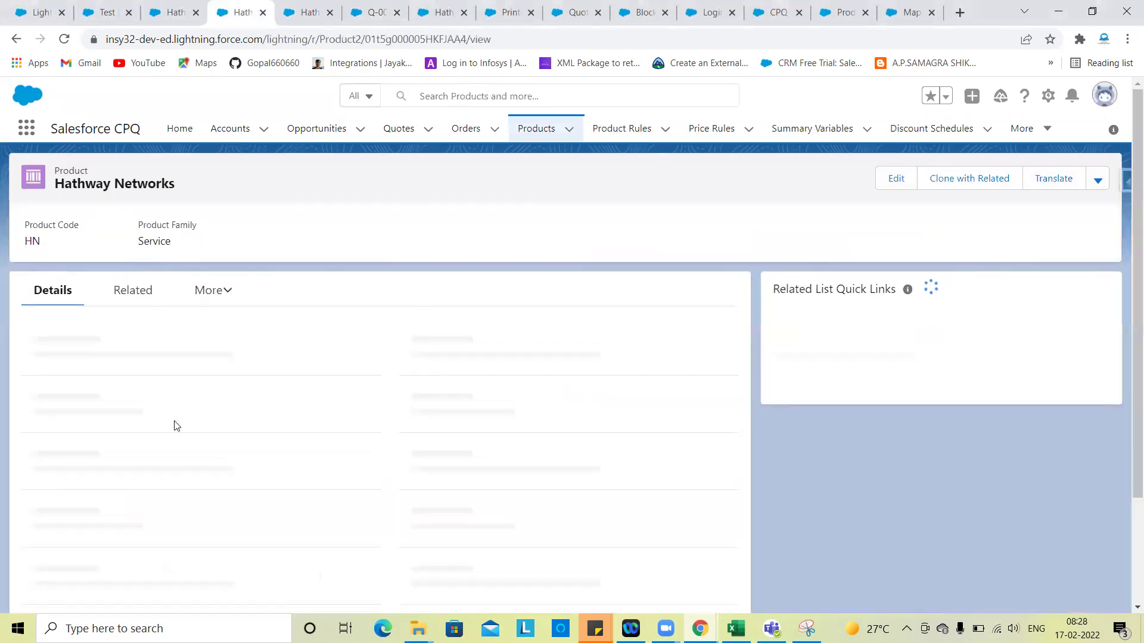
scroll(177, 426, down, 5)
scroll(176, 450, down, 2)
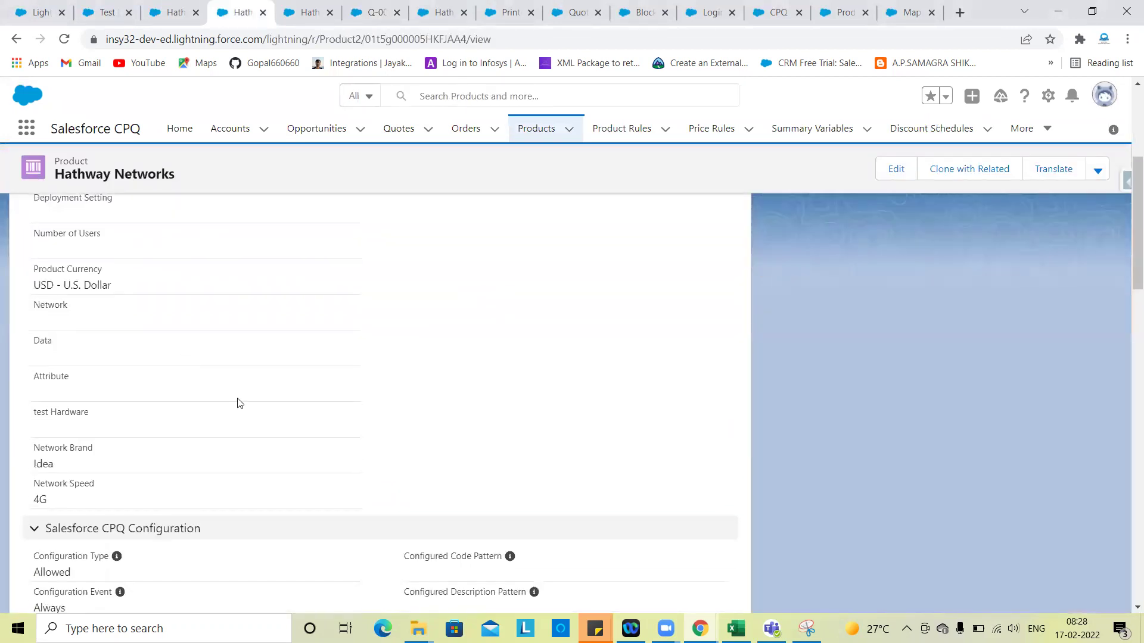
scroll(238, 401, up, 4)
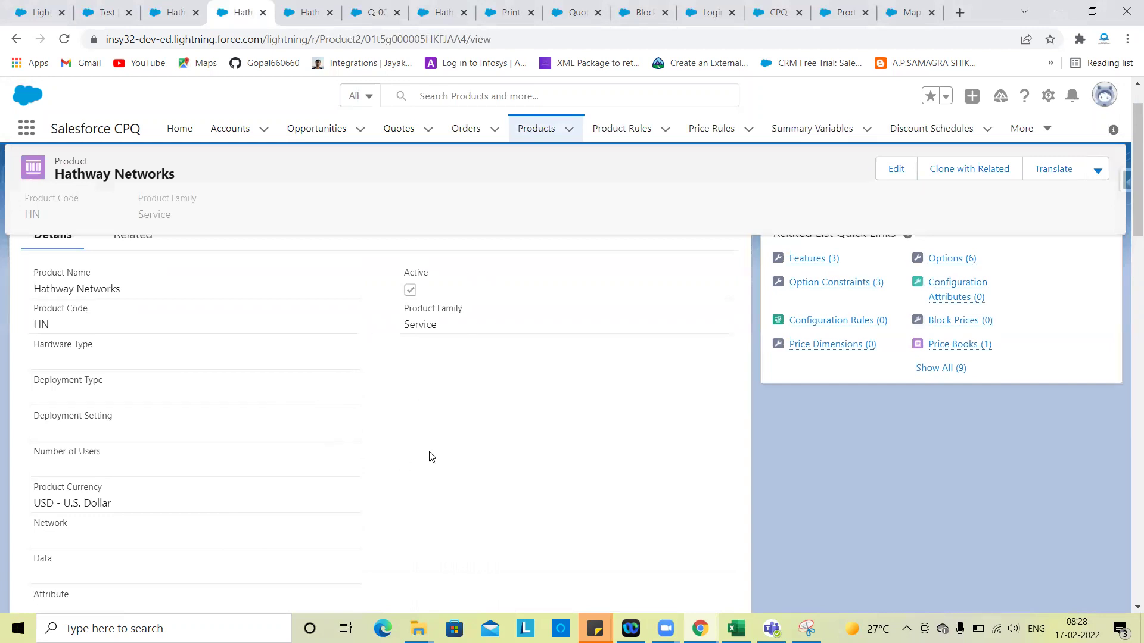
scroll(455, 396, up, 1)
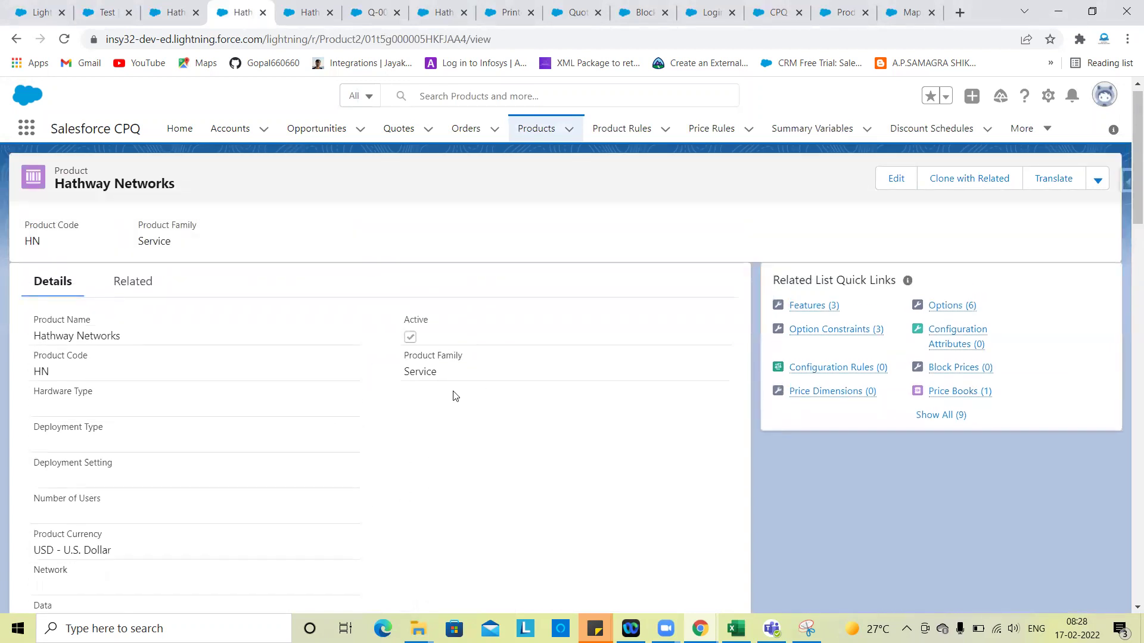
Step: Open the Product object's Fields & Relationships in Setup and start a new custom field
click(1049, 97)
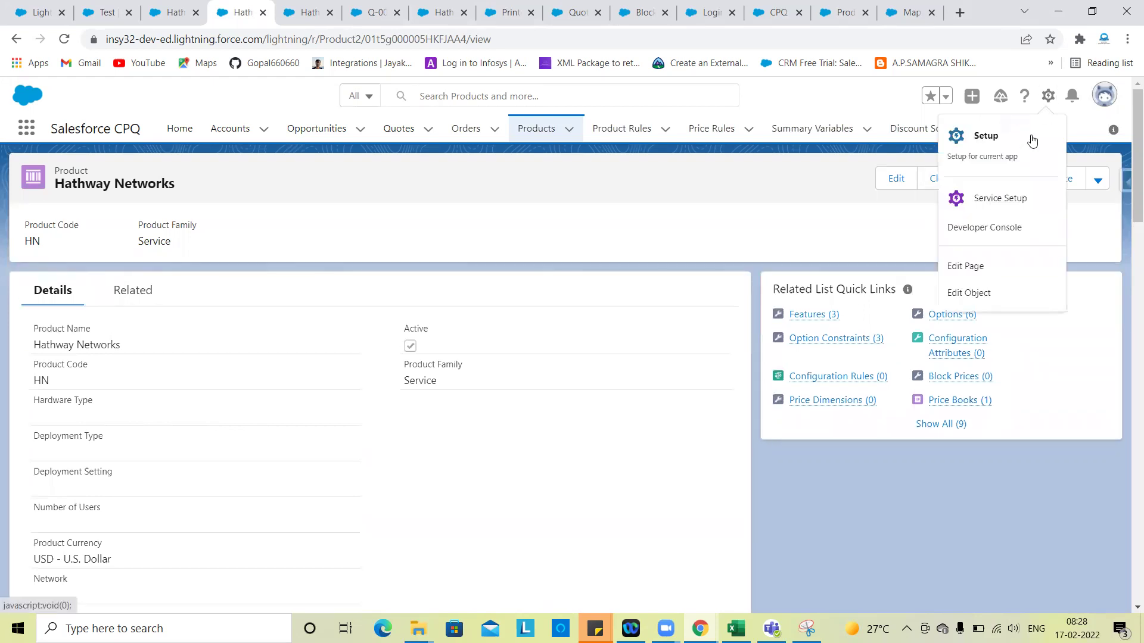
click(971, 291)
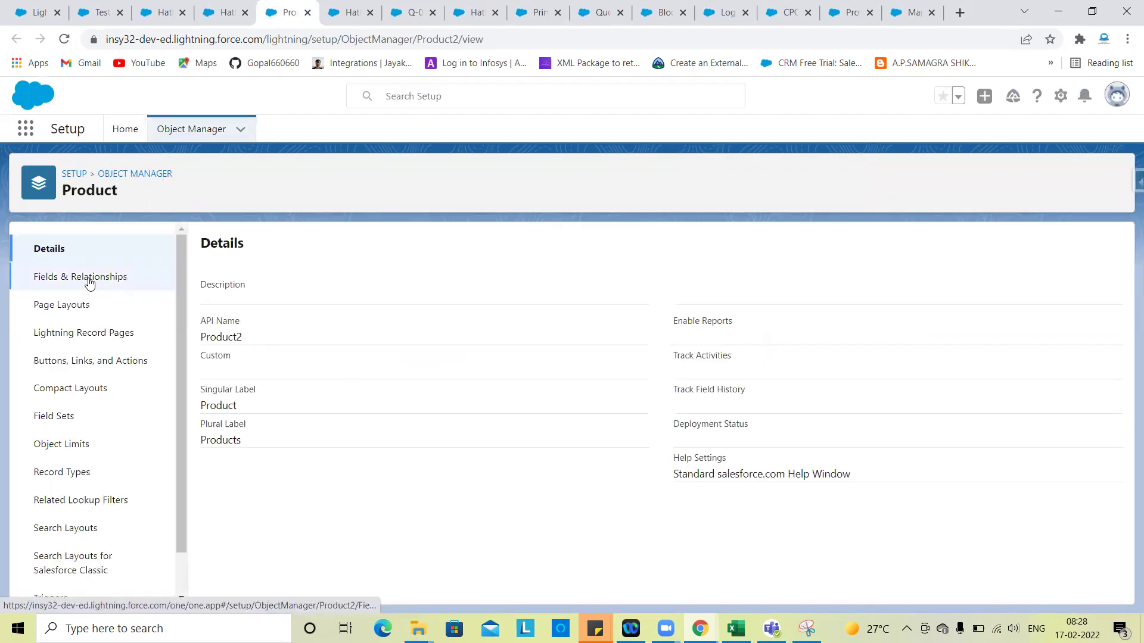
click(89, 279)
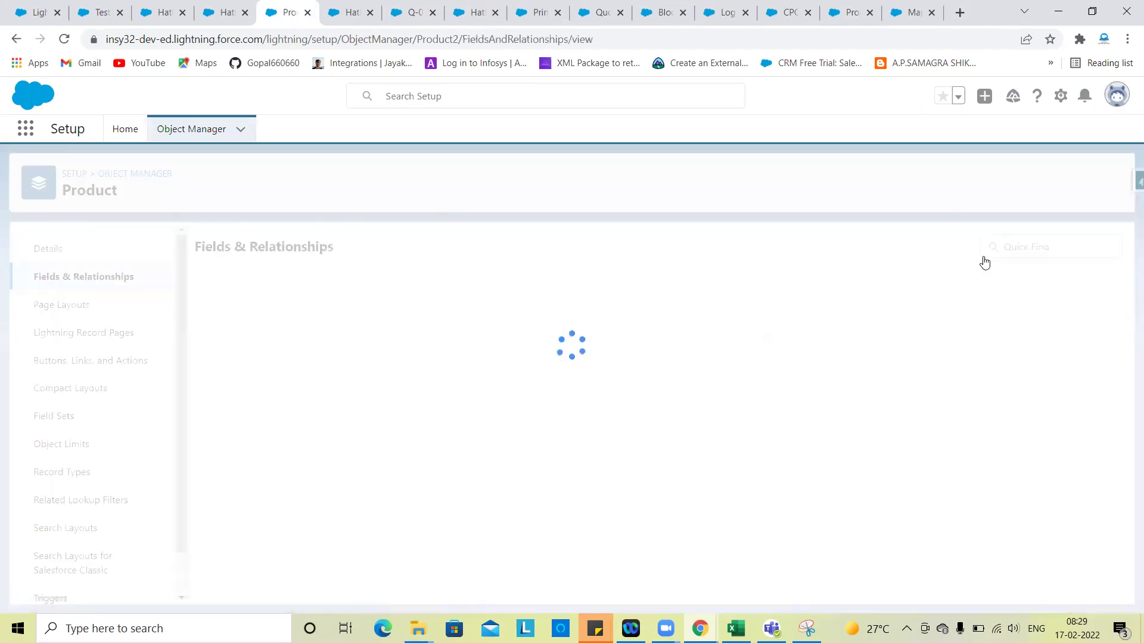
click(805, 247)
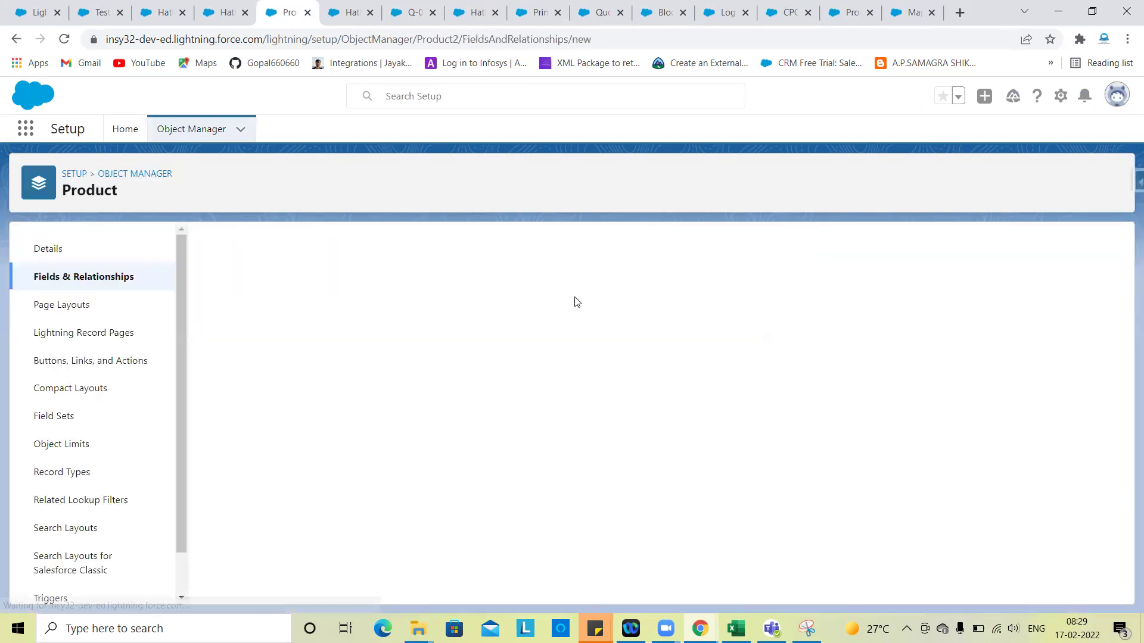
Step: Choose Picklist as the new Product field's data type and set the field label to Hardware
scroll(286, 399, down, 5)
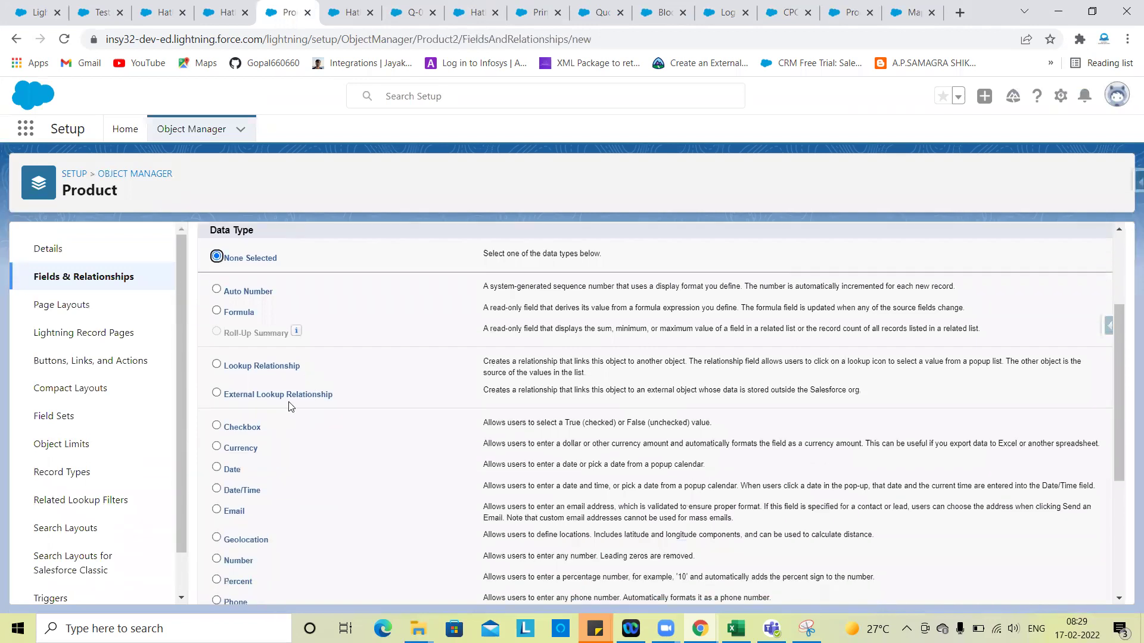
click(240, 469)
scroll(669, 477, up, 5)
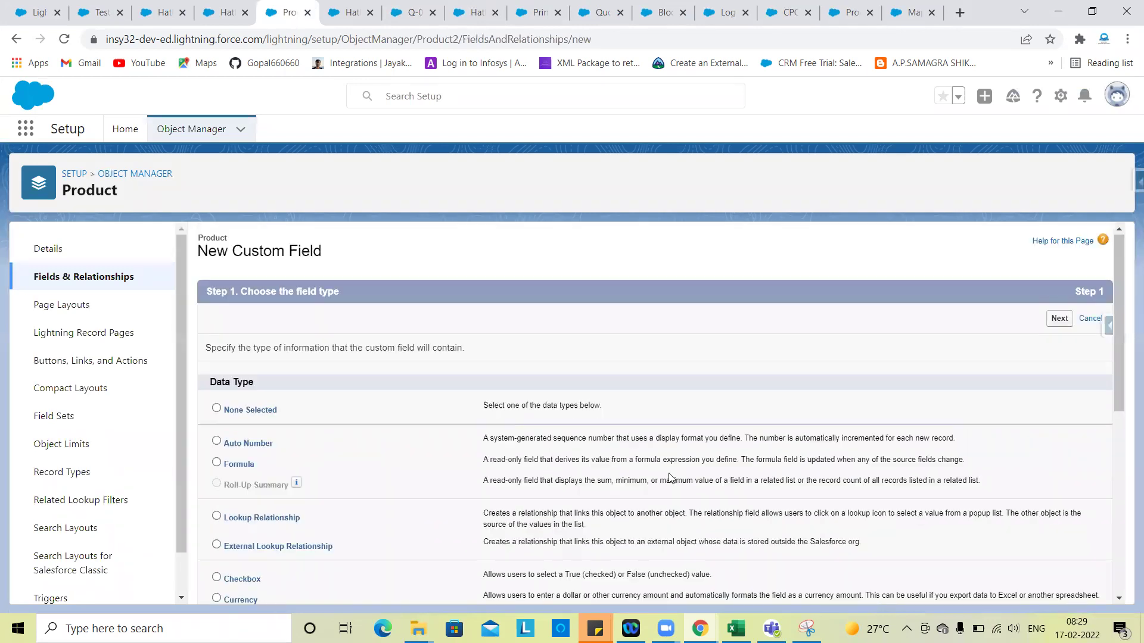
click(1059, 319)
click(457, 350)
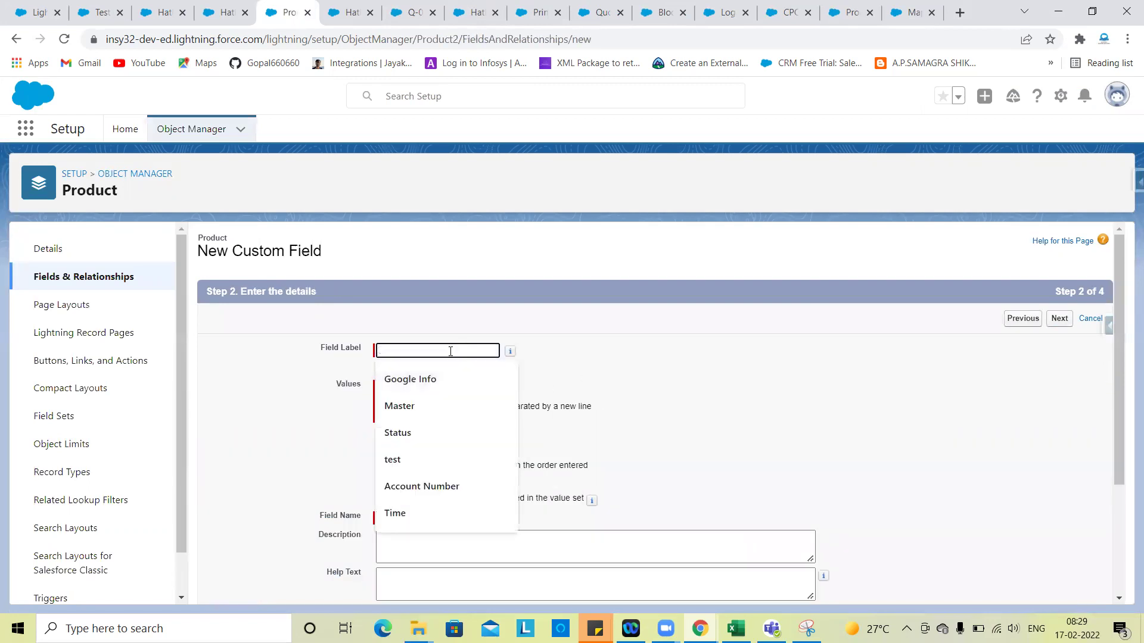
text(Hardware)
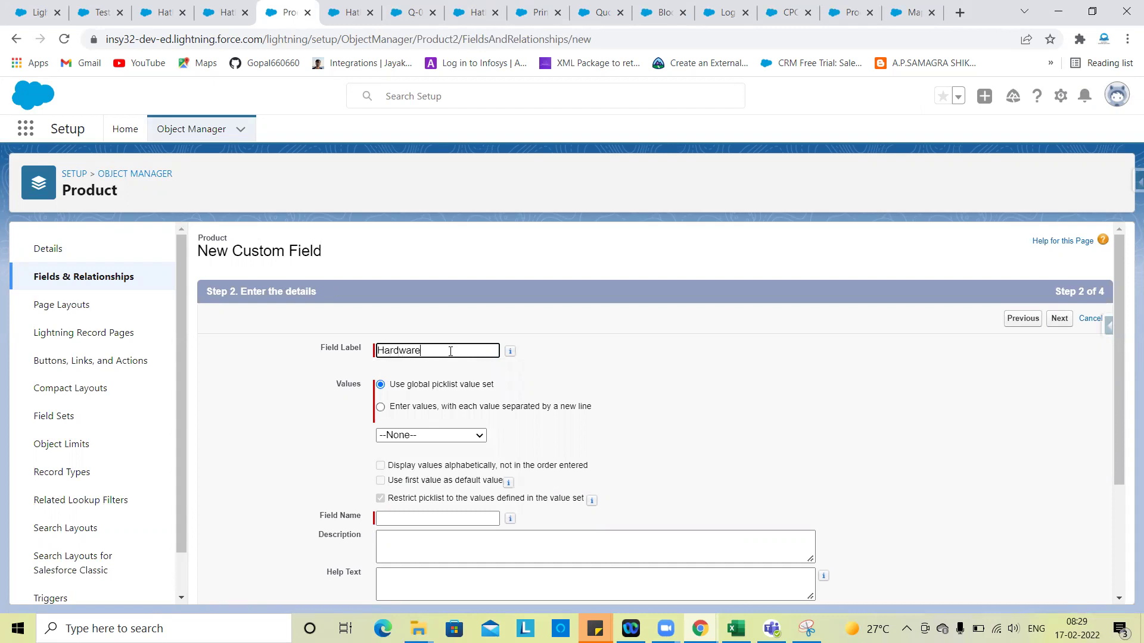
click(751, 369)
Step: Enter the Hardware picklist's own values CPU, Mouse and Keyboard, each on a separate line
scroll(595, 333, down, 2)
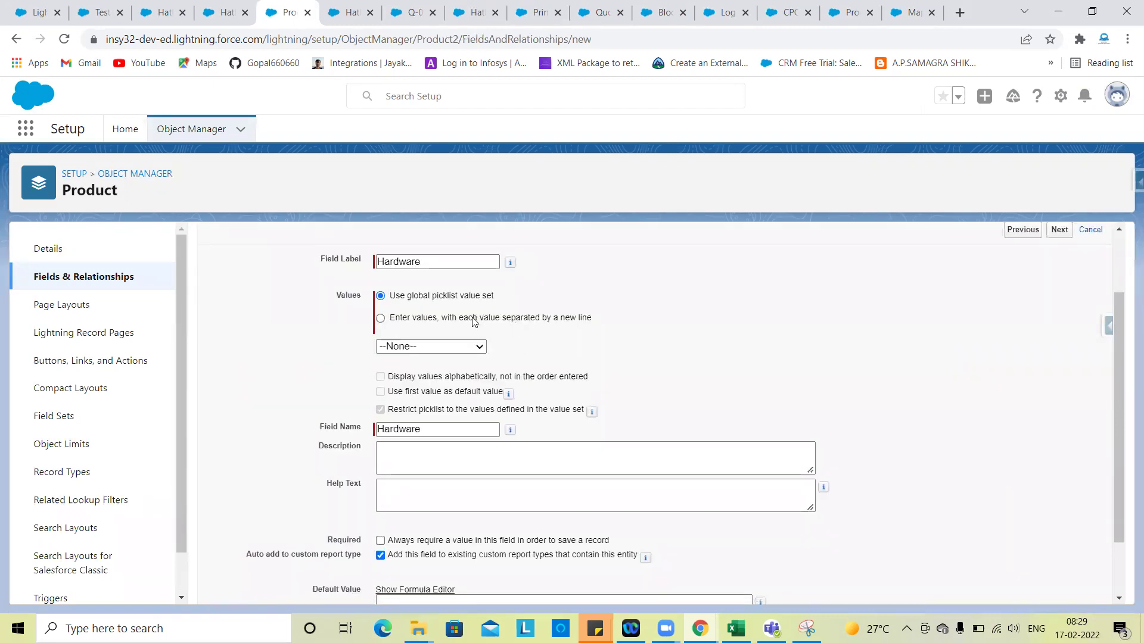
click(476, 318)
click(416, 372)
text(CP)
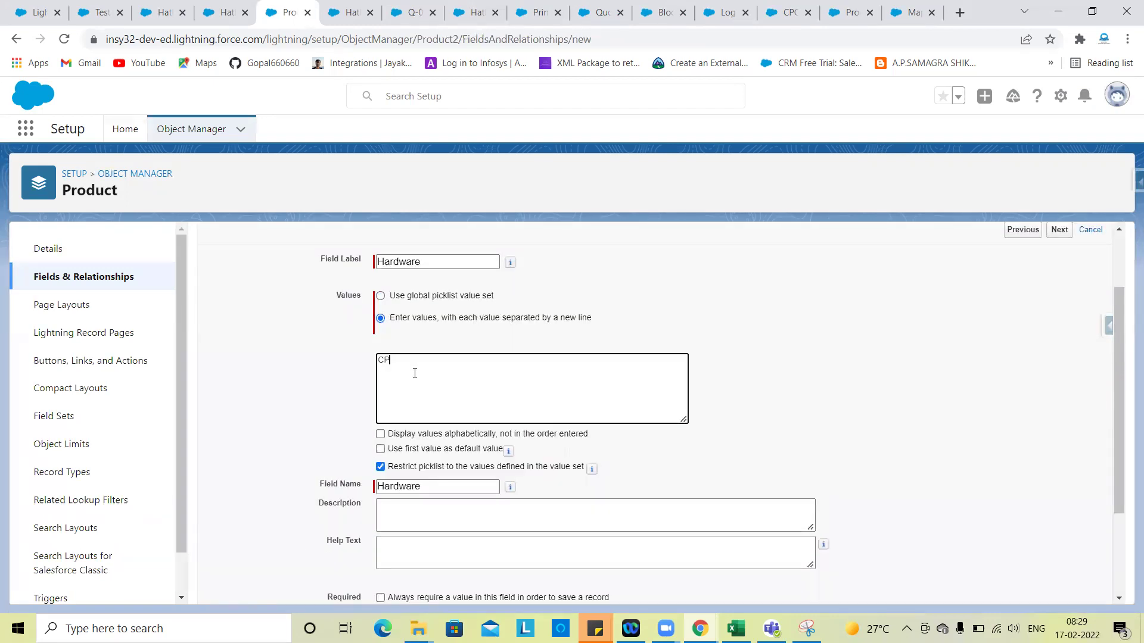
text(U)
key(Return)
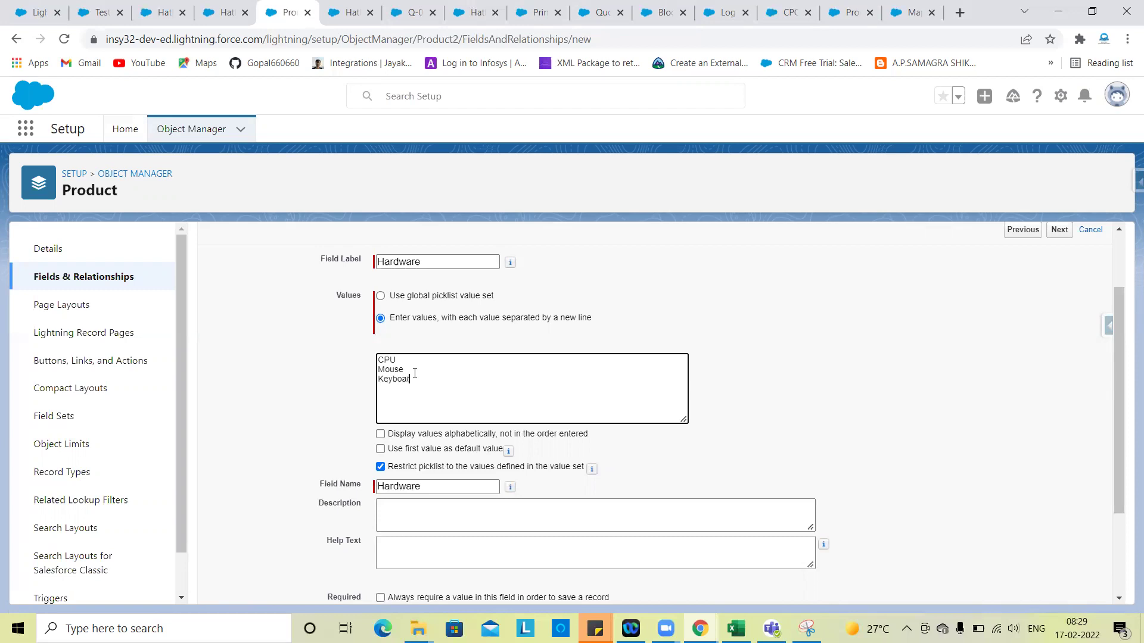
click(717, 394)
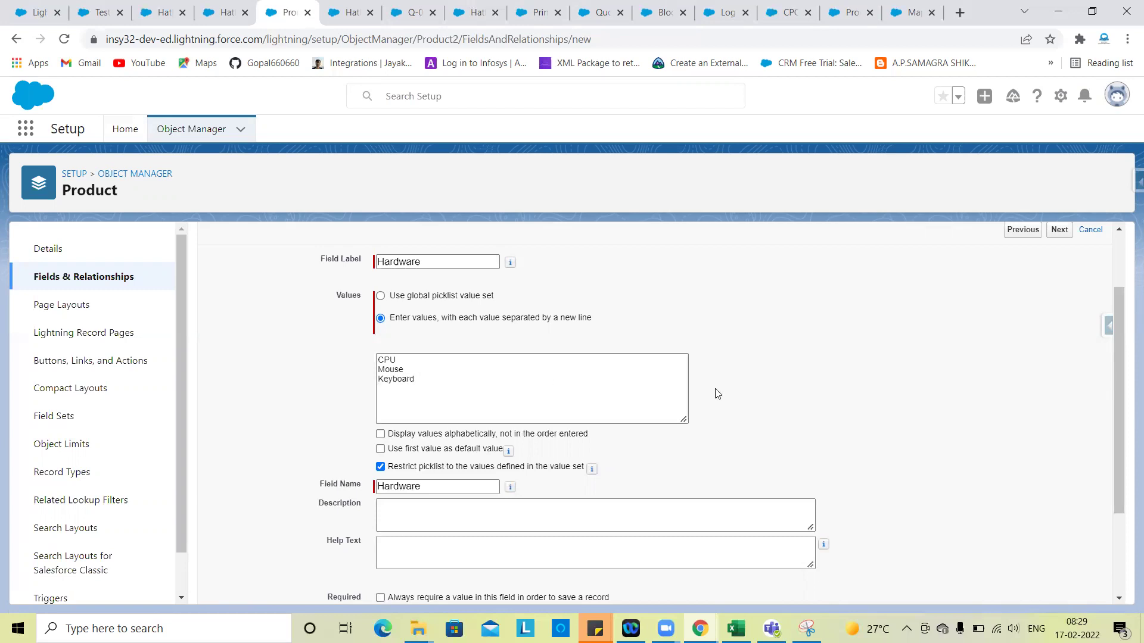
Step: Accept the default field-level security and page layouts, and save the Hardware field on Product
scroll(718, 394, down, 1)
scroll(737, 344, up, 1)
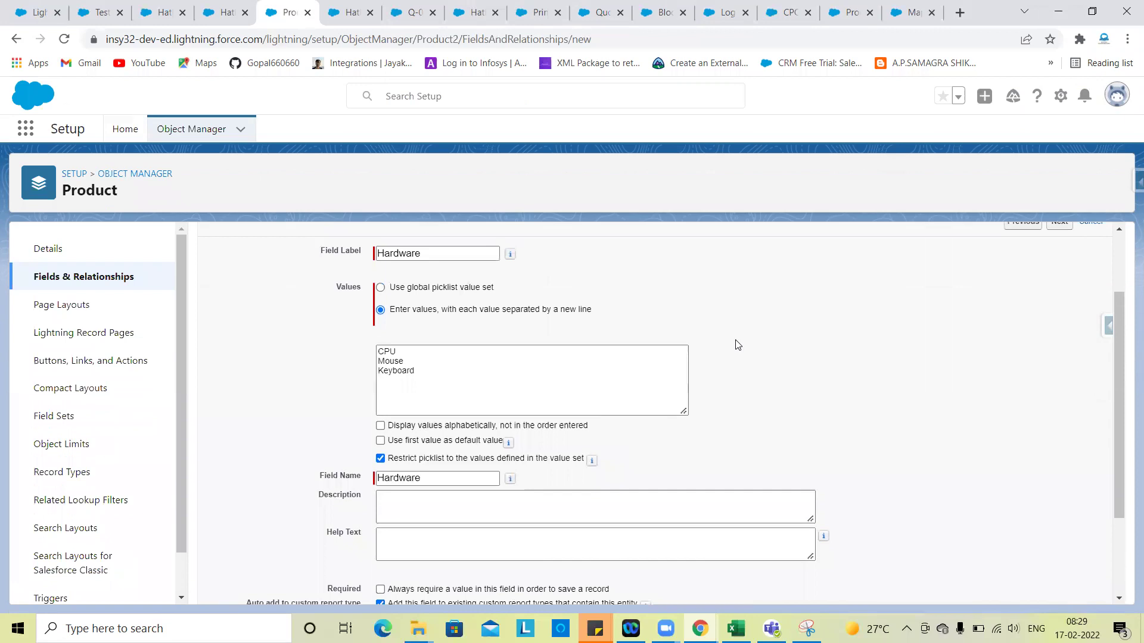
scroll(822, 327, up, 2)
click(1059, 311)
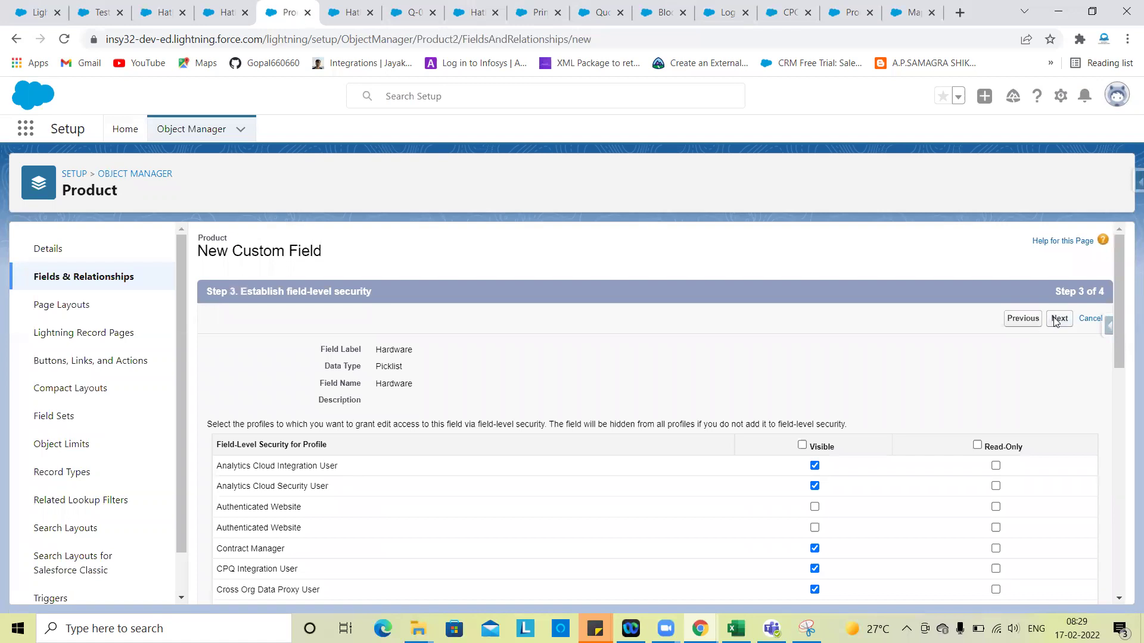
click(1058, 319)
click(1069, 321)
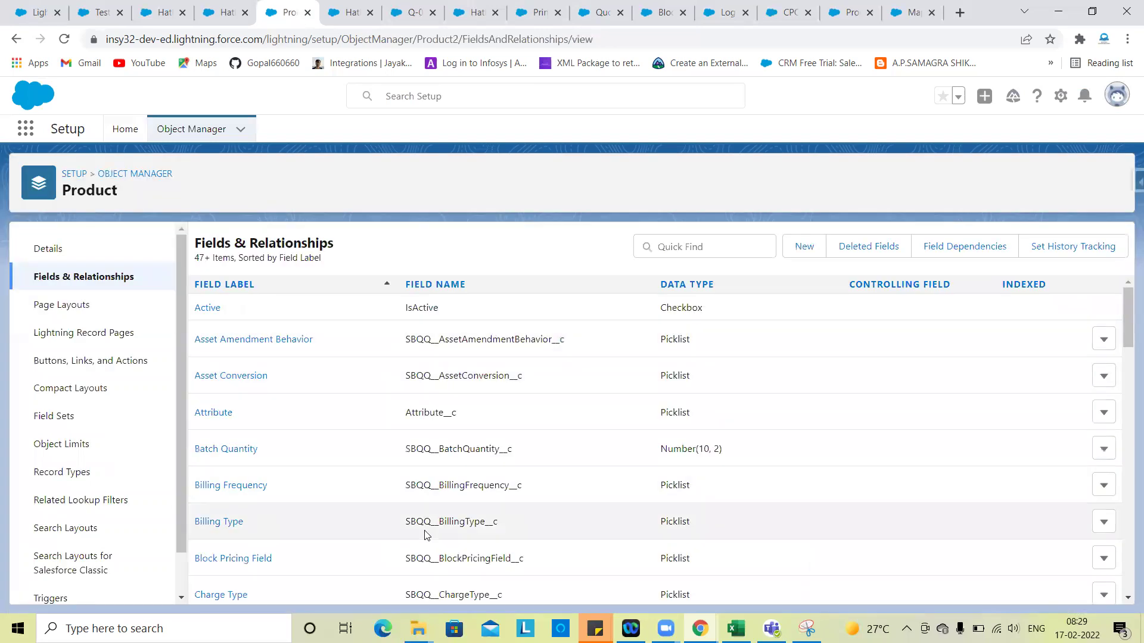
Step: Locate the Hardware field in the Product fields list and open its definition
scroll(426, 535, down, 13)
scroll(477, 497, down, 10)
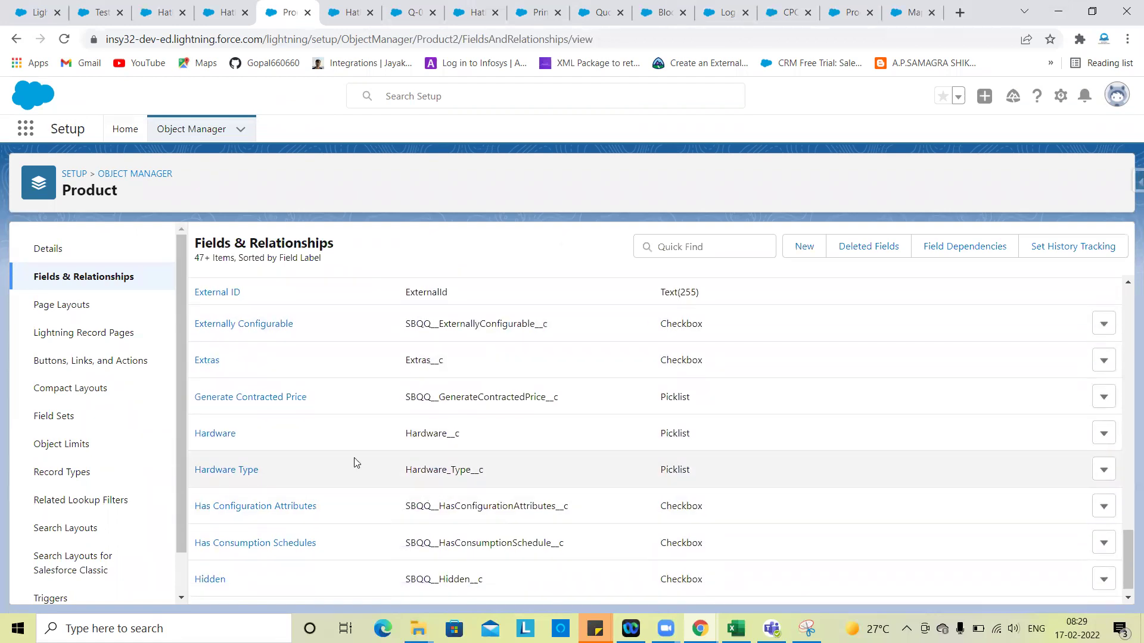
click(215, 434)
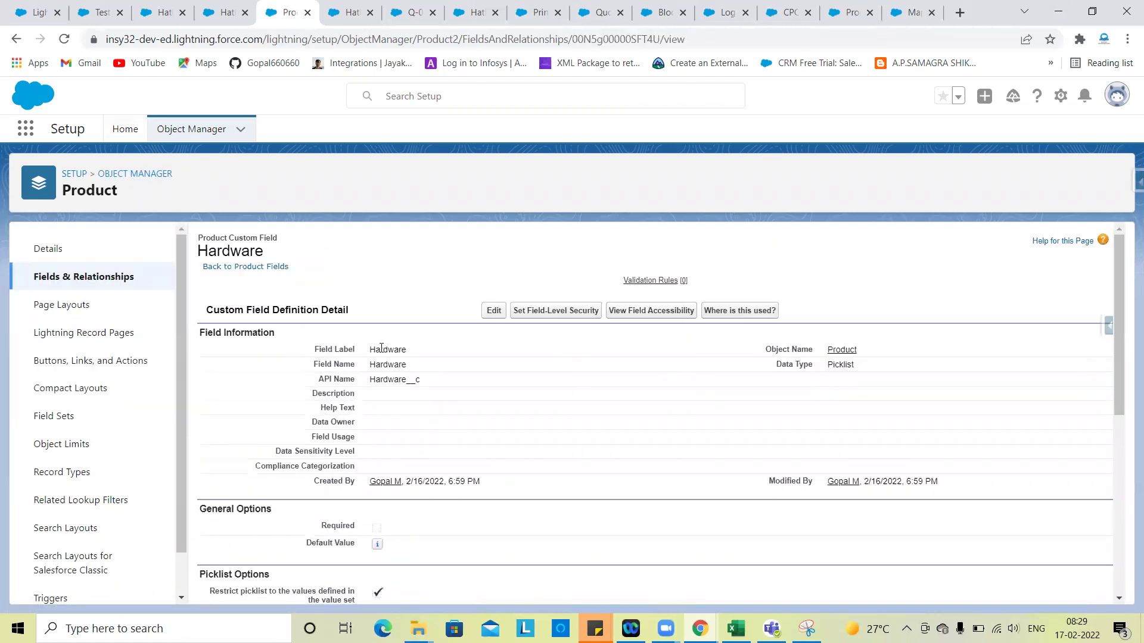
double_click(382, 348)
Step: Duplicate the Hardware field's browser tab, search Object Manager for Quote in the copy, and open the Quote Line object
right_click(284, 4)
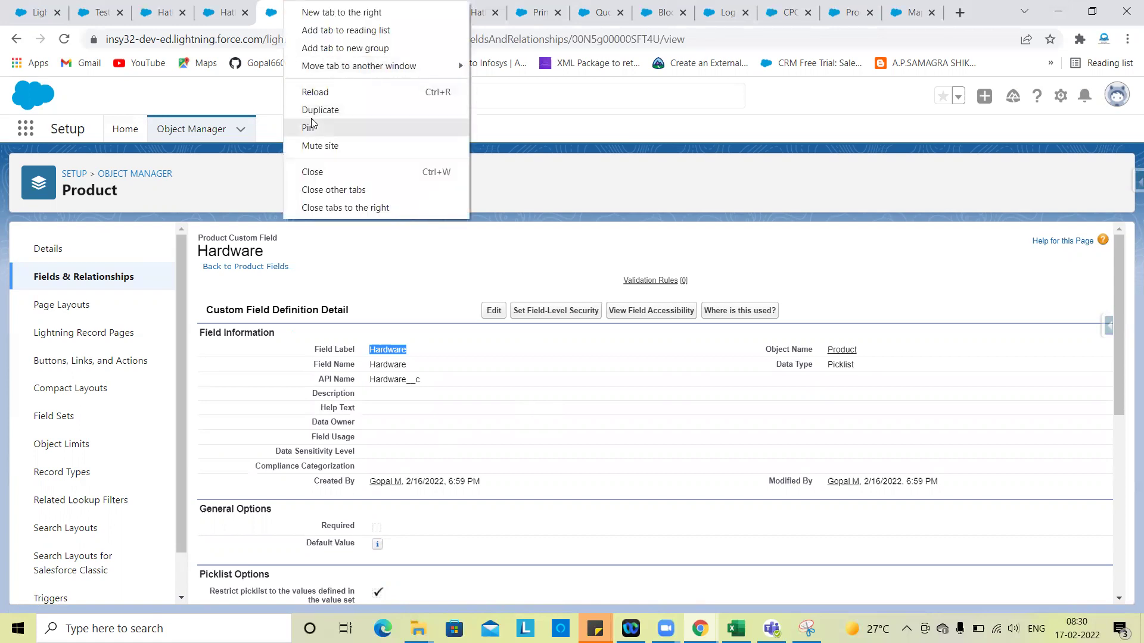
key(Escape)
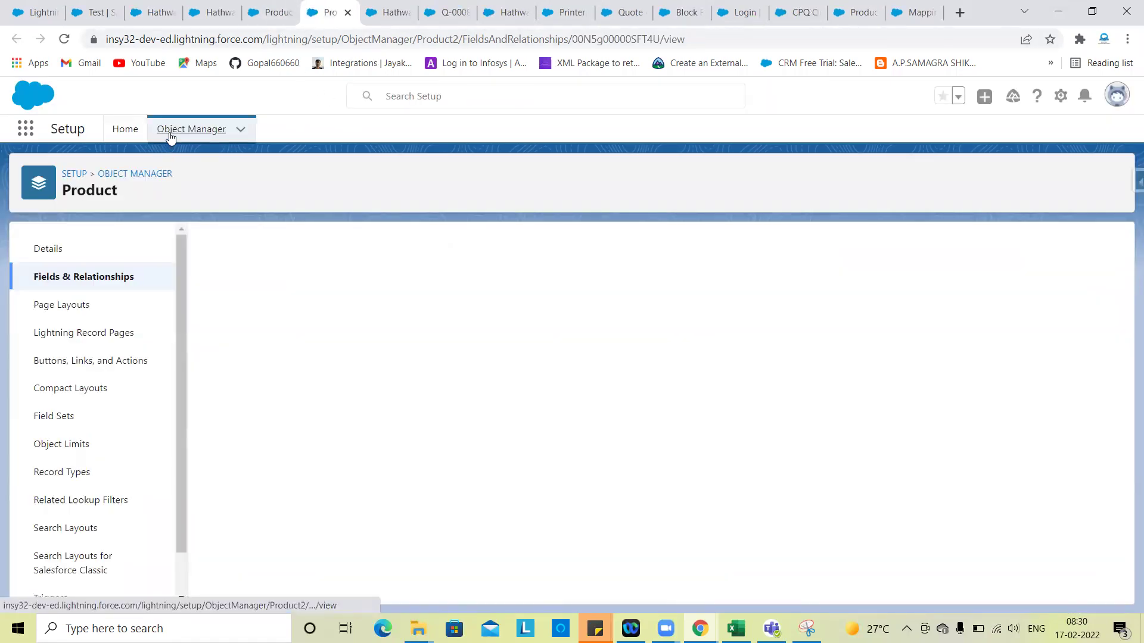
click(168, 134)
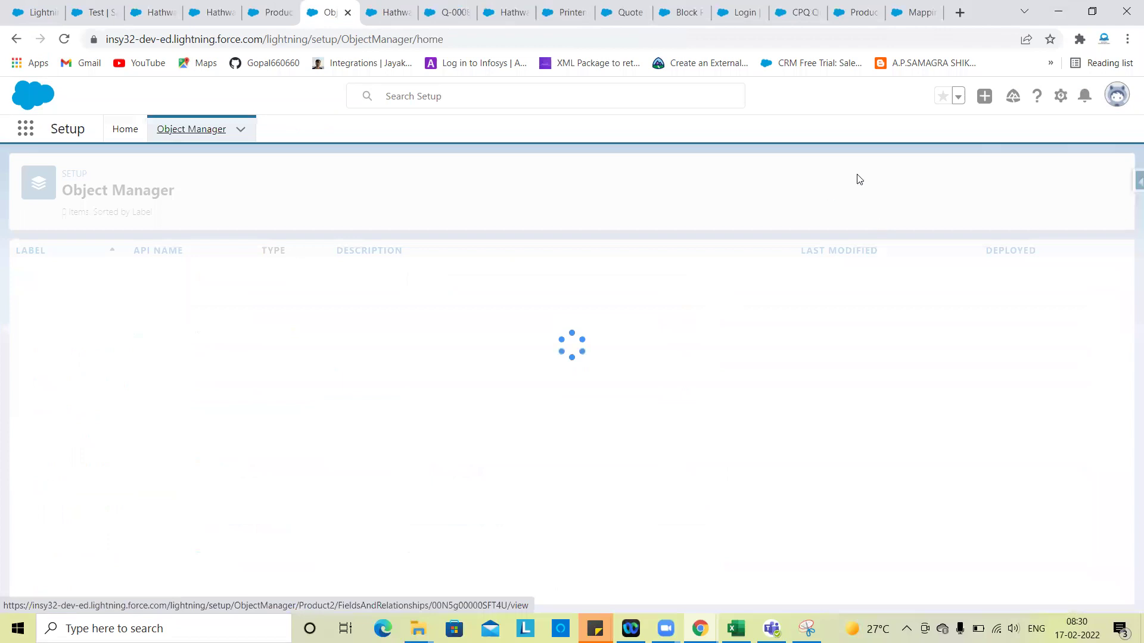
click(864, 178)
text(Quote)
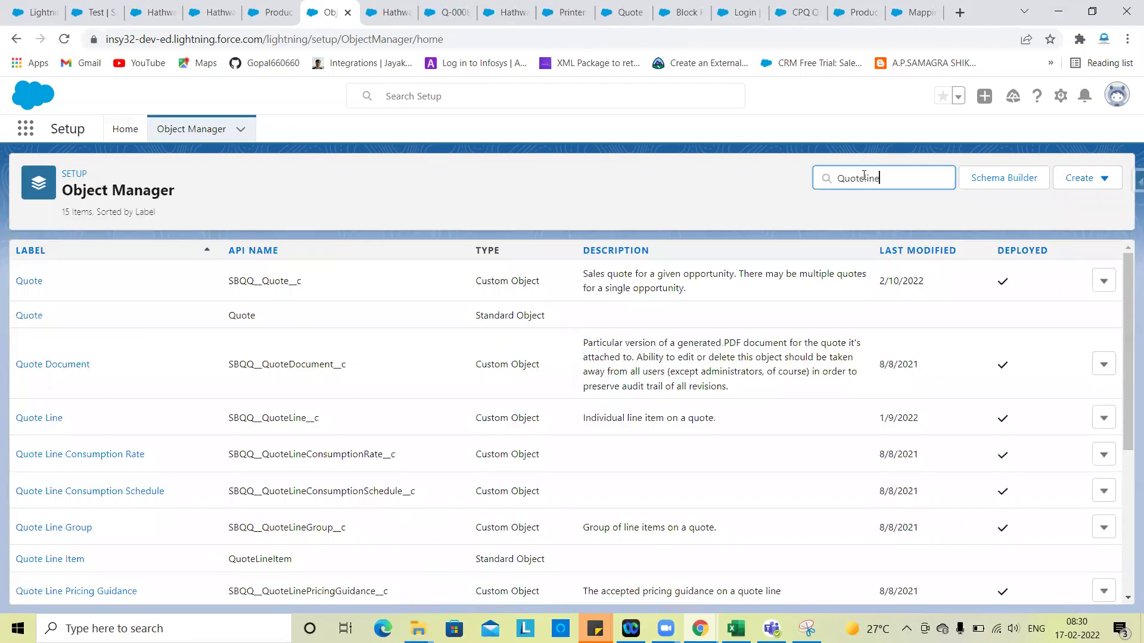
text(line)
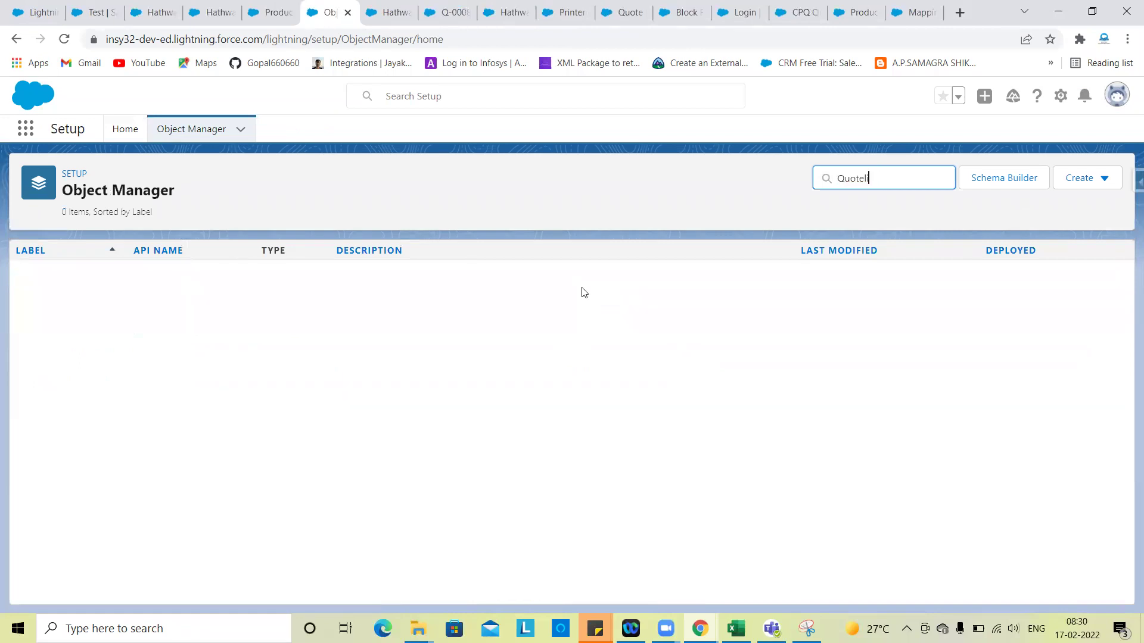
key(BackSpace)
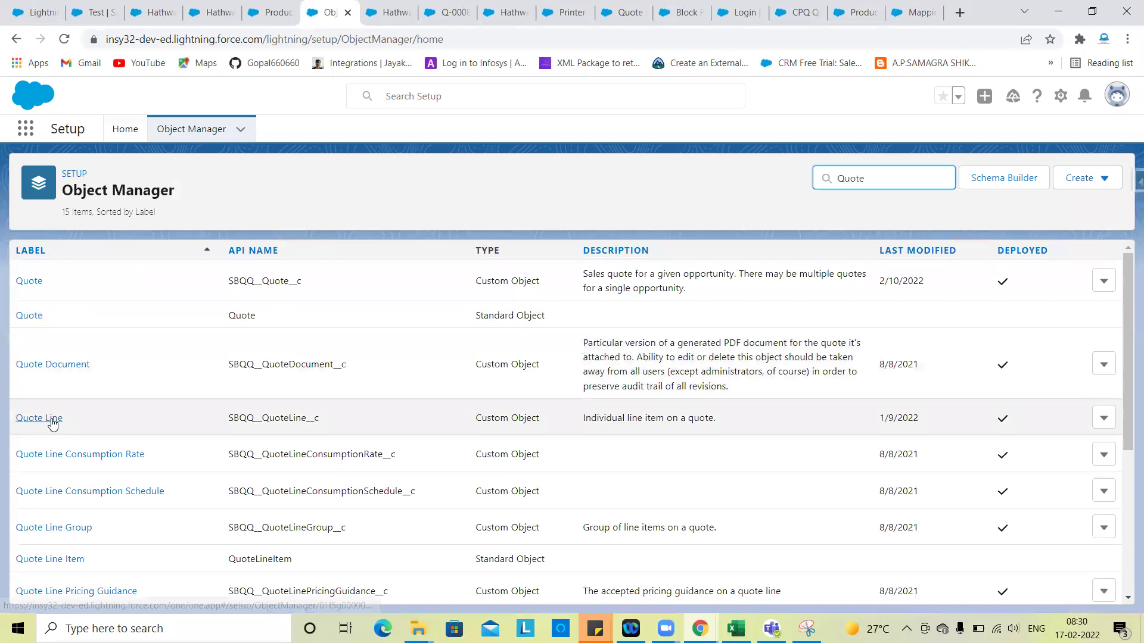
click(53, 420)
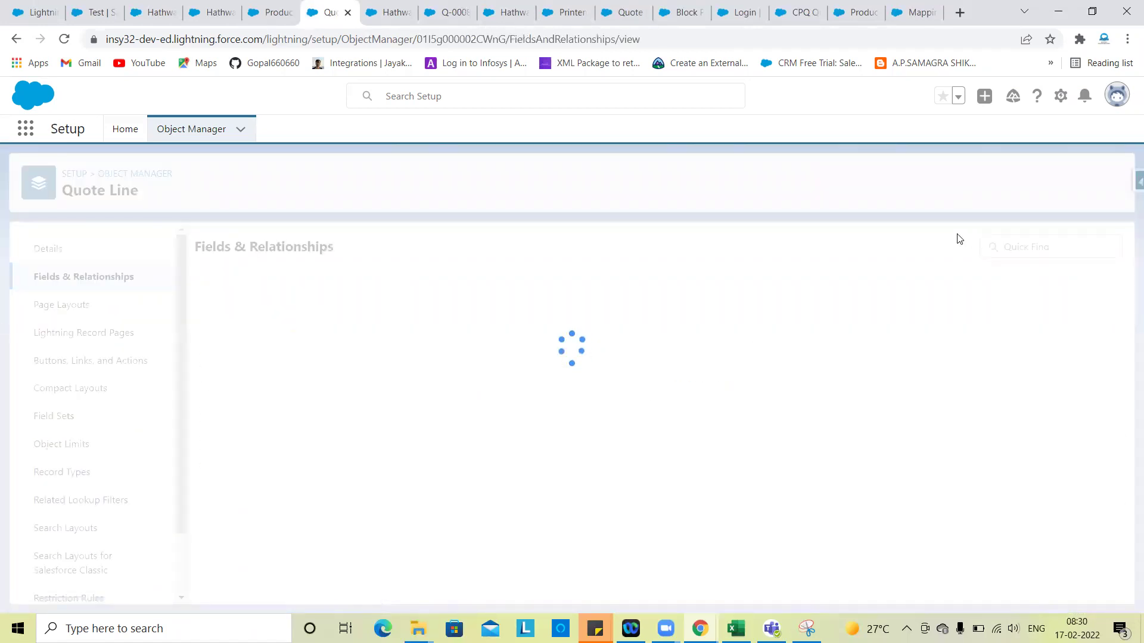
Step: Start a new custom field on Quote Line and choose Picklist as its data type
click(808, 246)
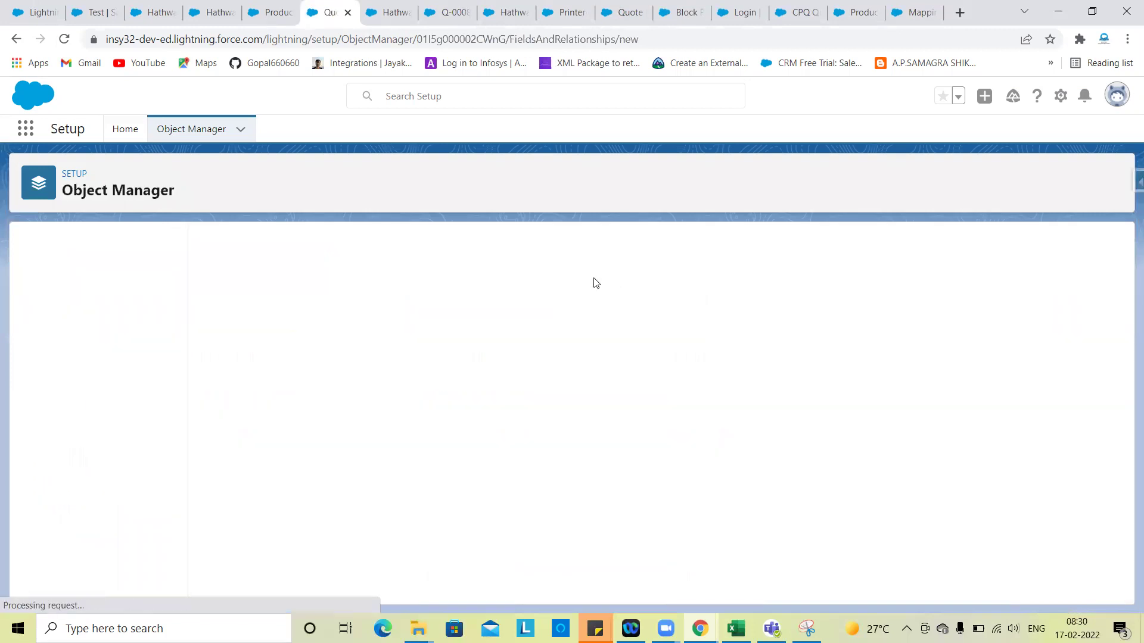
scroll(269, 430, down, 4)
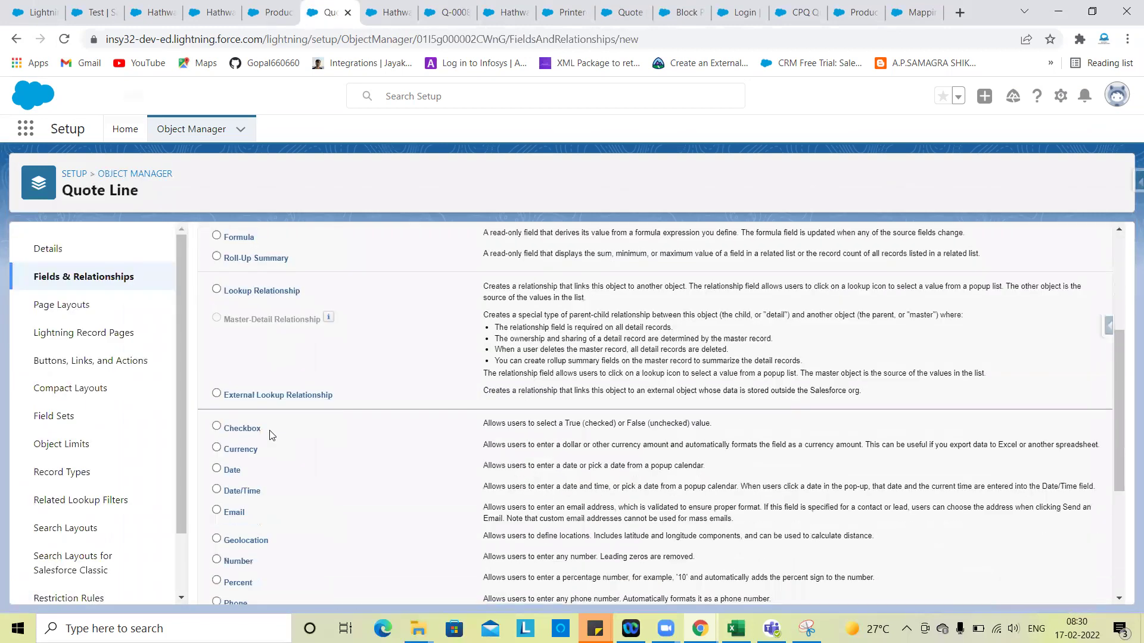
scroll(236, 495, down, 2)
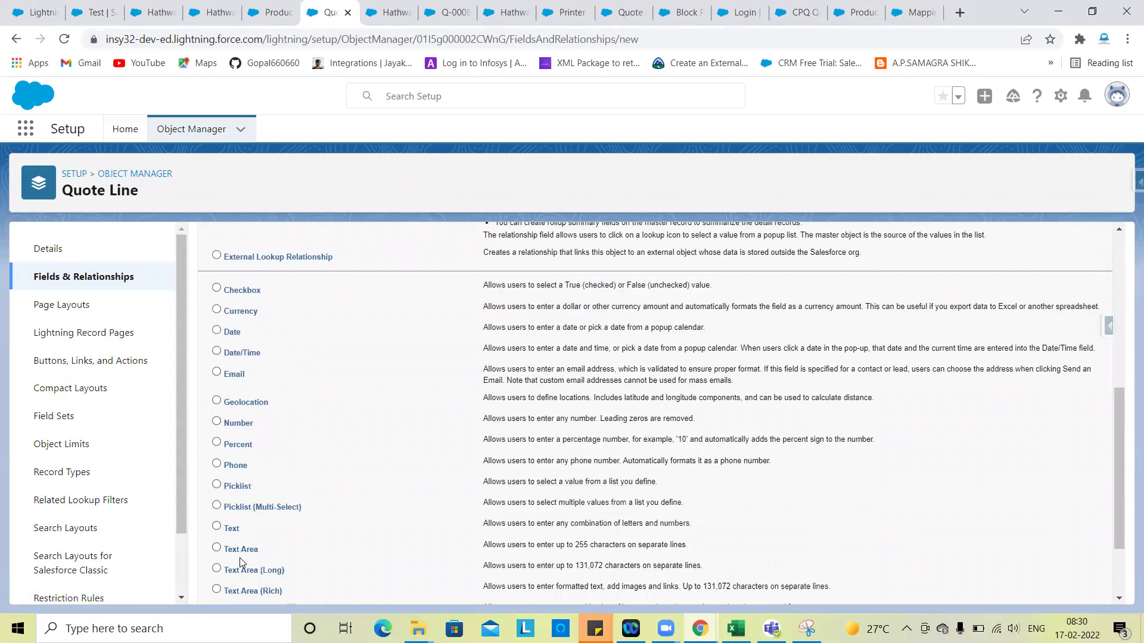
click(242, 483)
scroll(565, 459, up, 6)
click(1060, 320)
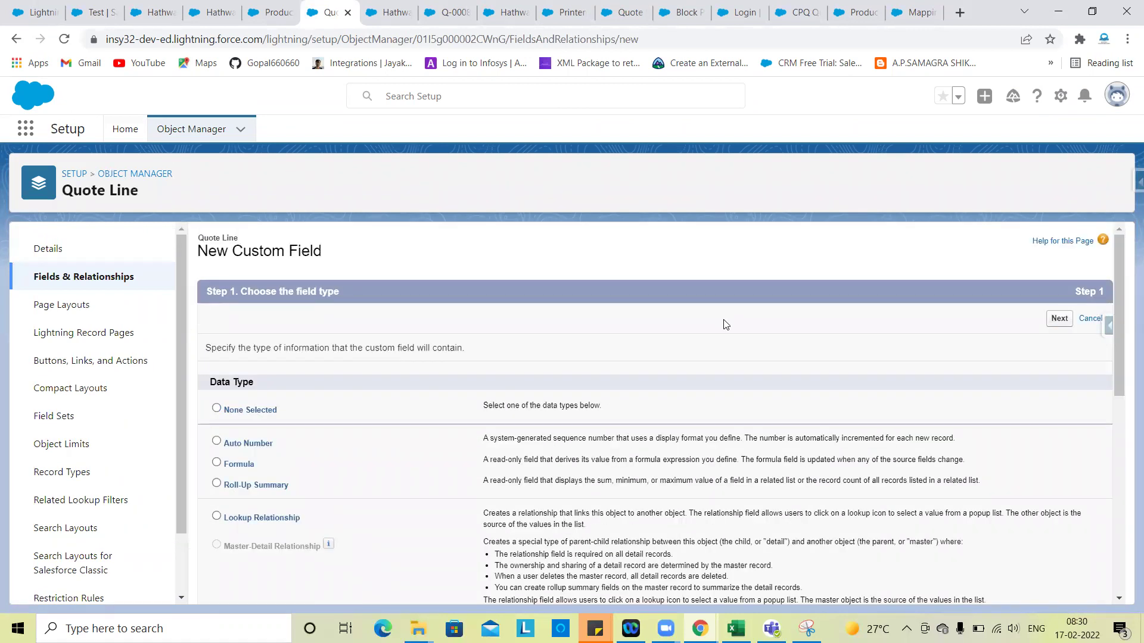
Step: Label the Quote Line field Hardware and choose to enter its picklist values manually
click(439, 353)
text(Hardware)
click(515, 395)
click(458, 412)
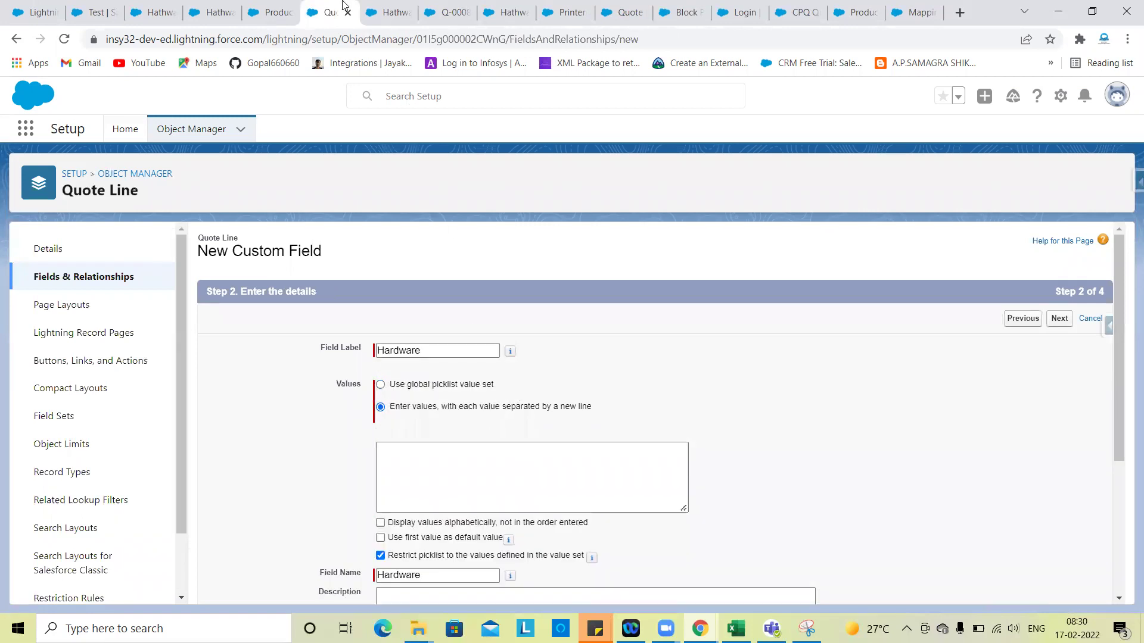
Step: Copy the CPU value from the Product Hardware field into the Quote Line Hardware field's picklist values
click(271, 11)
scroll(422, 505, down, 5)
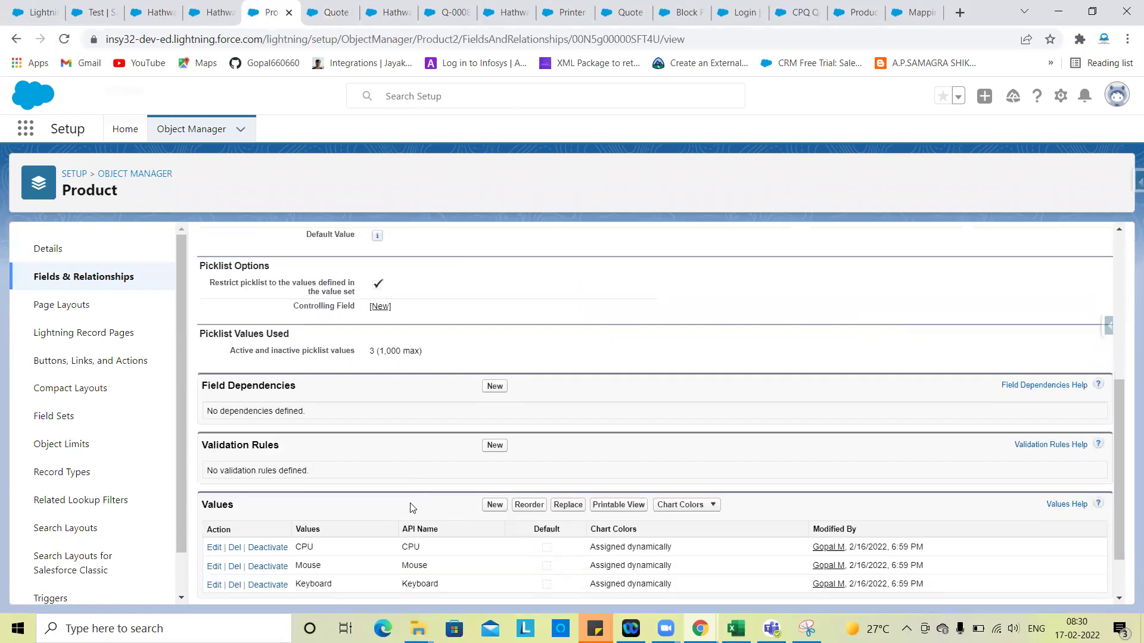
scroll(423, 503, down, 1)
double_click(410, 477)
key(ctrl+c)
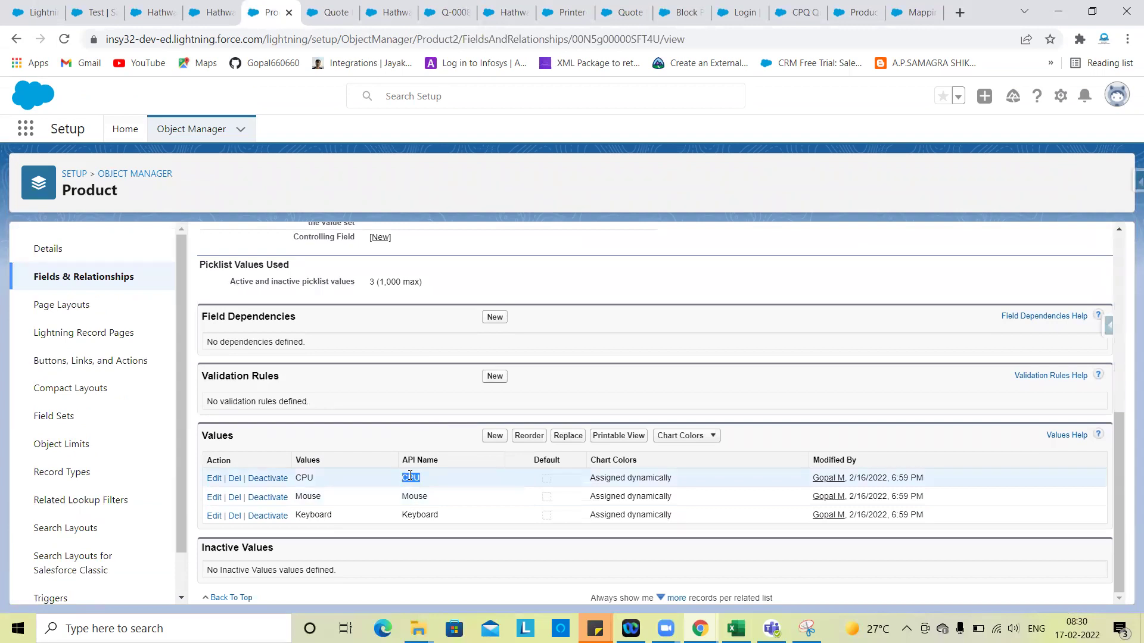
click(328, 12)
click(433, 449)
key(ctrl+v)
key(ctrl+Page_Up)
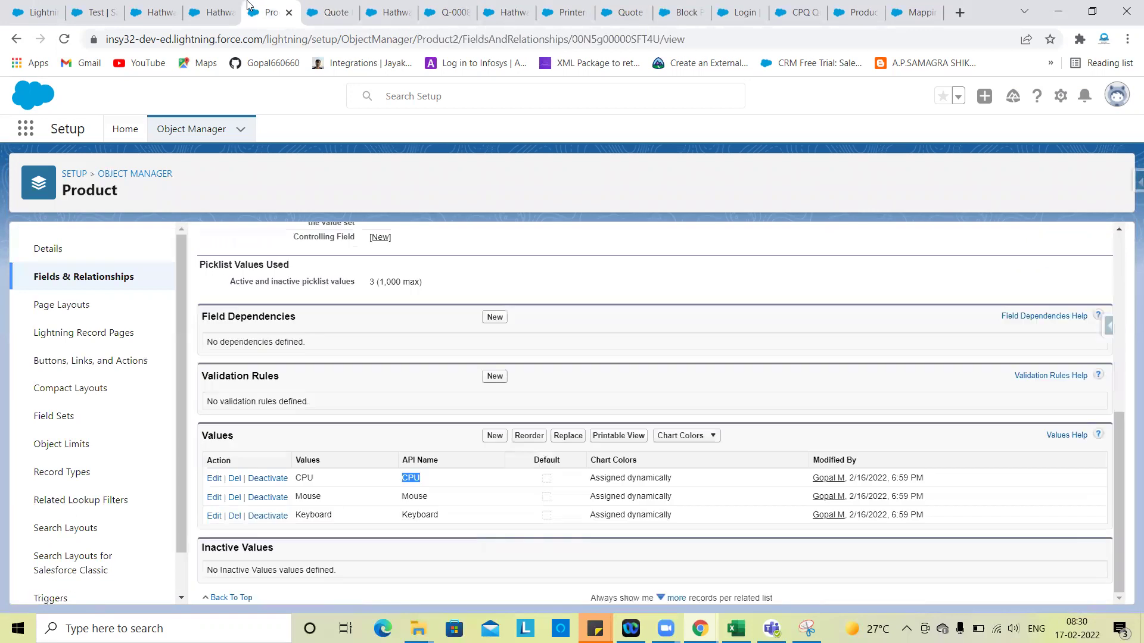
Step: Copy the Mouse value from the Product Hardware field onto a new line of the Quote Line picklist values
double_click(416, 496)
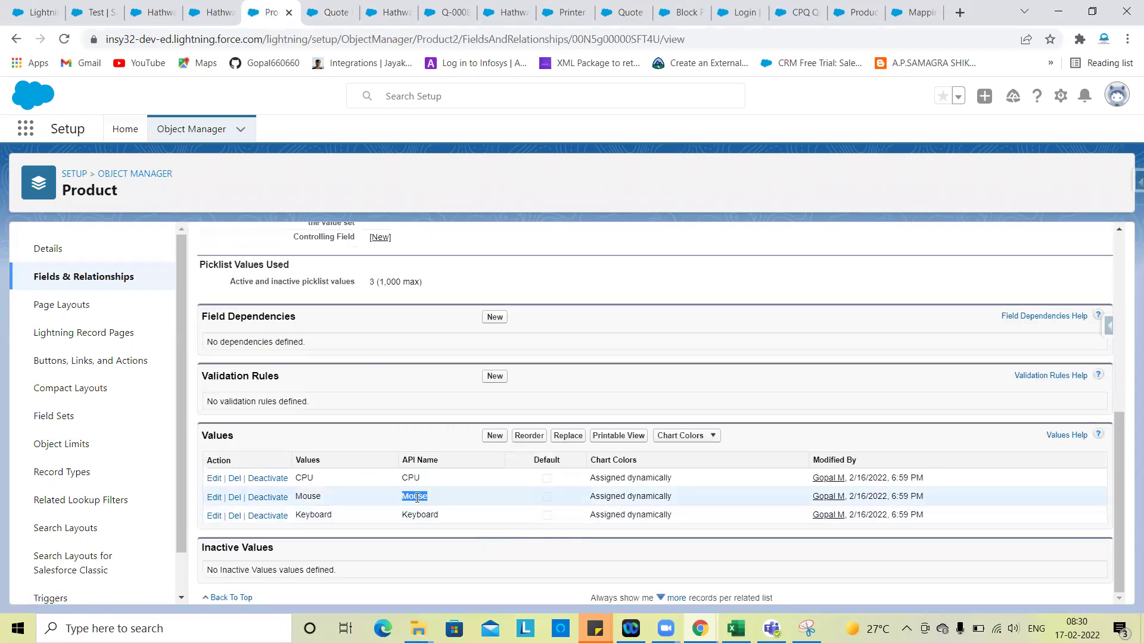
key(ctrl+c)
key(ctrl+Page_Down)
key(Return)
key(ctrl+v)
key(ctrl+Page_Up)
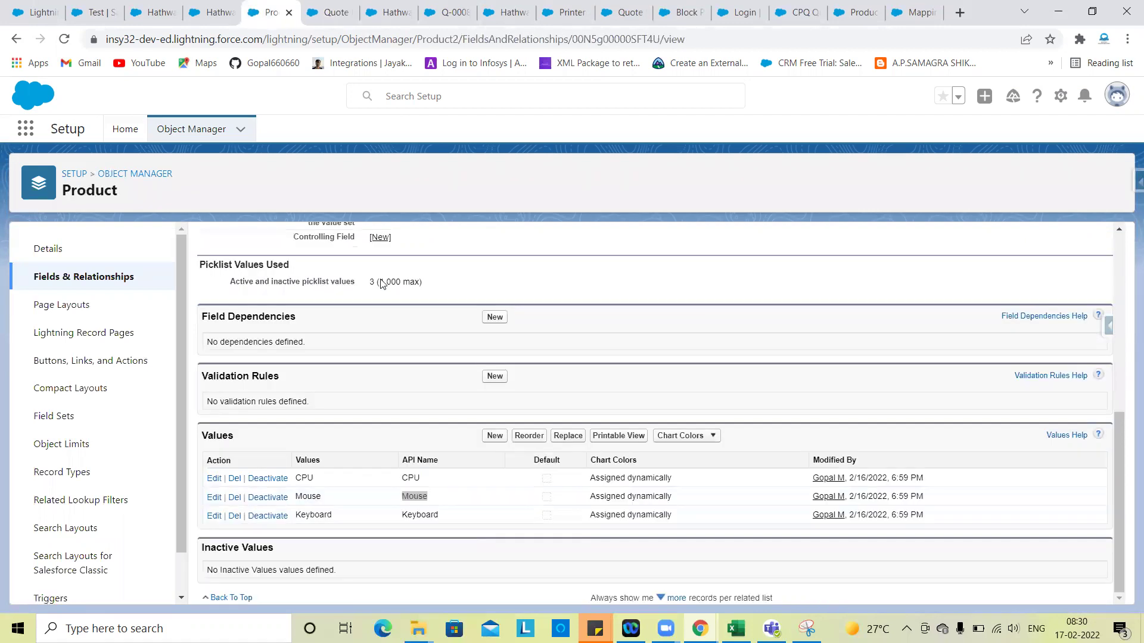
key(ctrl+shift+Page_Down)
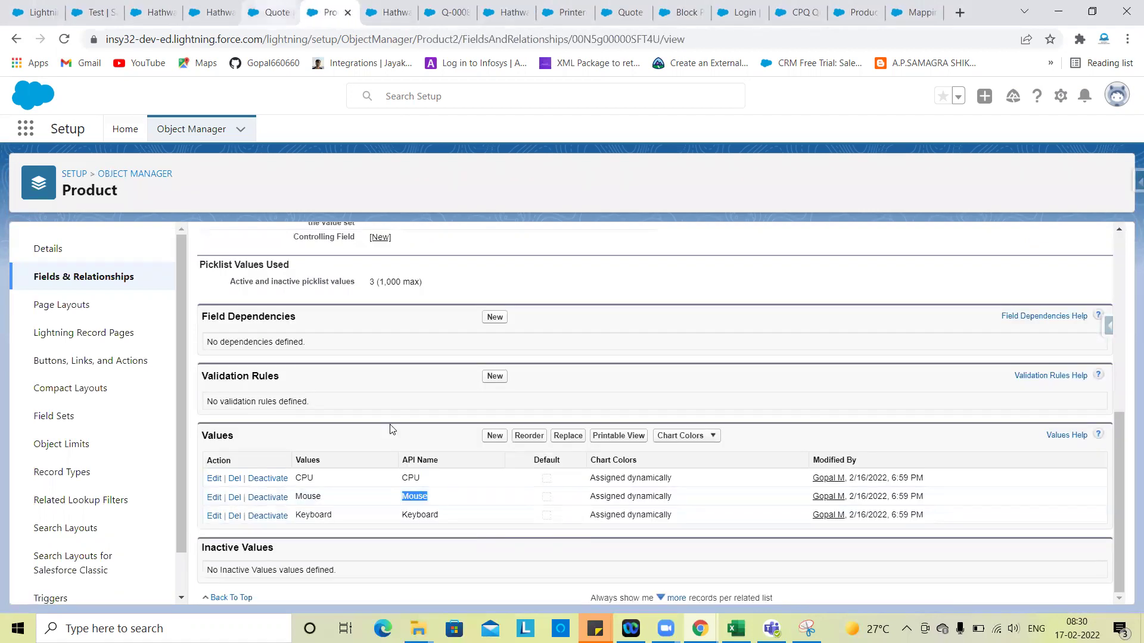
Step: Copy the Keyboard value from the Product Hardware field onto a new line of the Quote Line Hardware picklist values
double_click(420, 515)
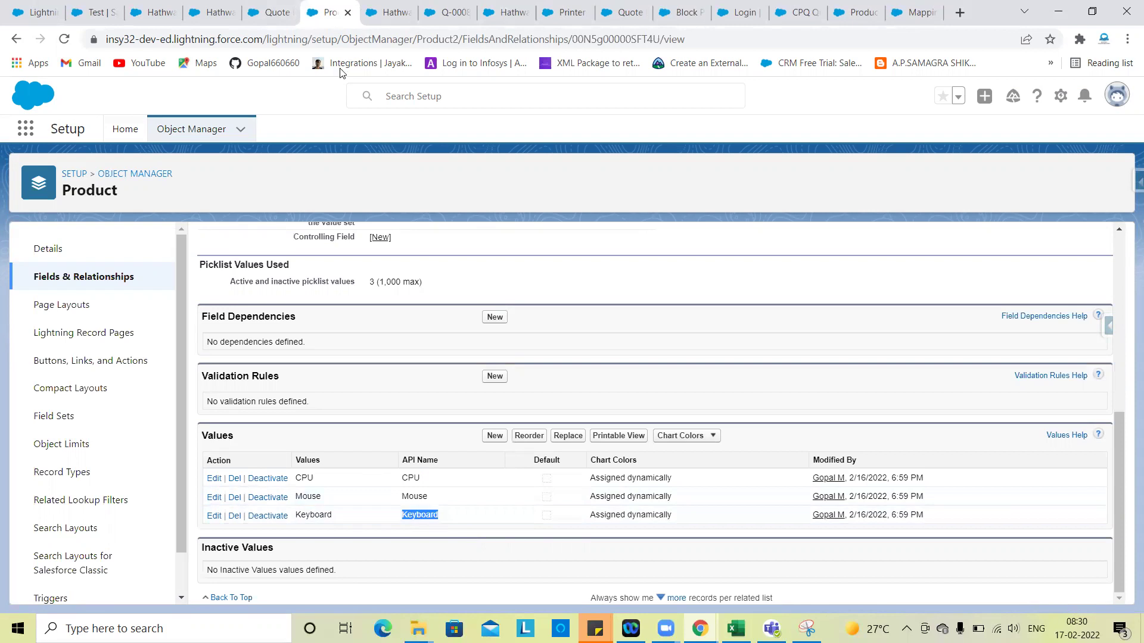
click(278, 7)
key(ctrl+v)
scroll(783, 449, down, 3)
scroll(1013, 381, up, 3)
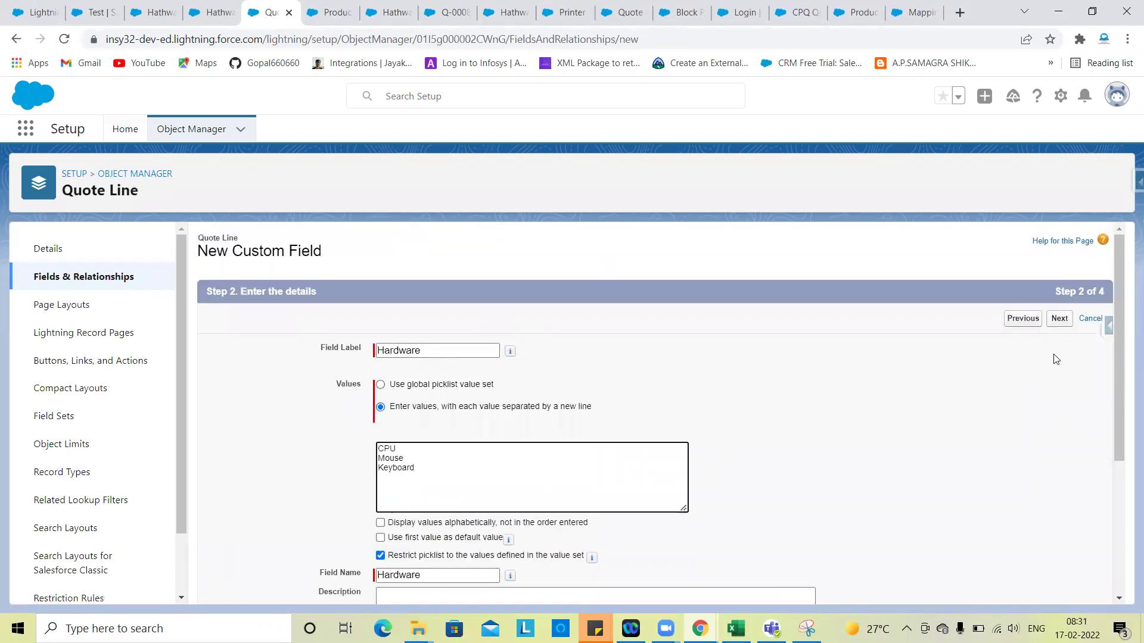
Step: Accept the default field-level security and page layout settings, and save the Hardware field on Quote Line
click(1064, 319)
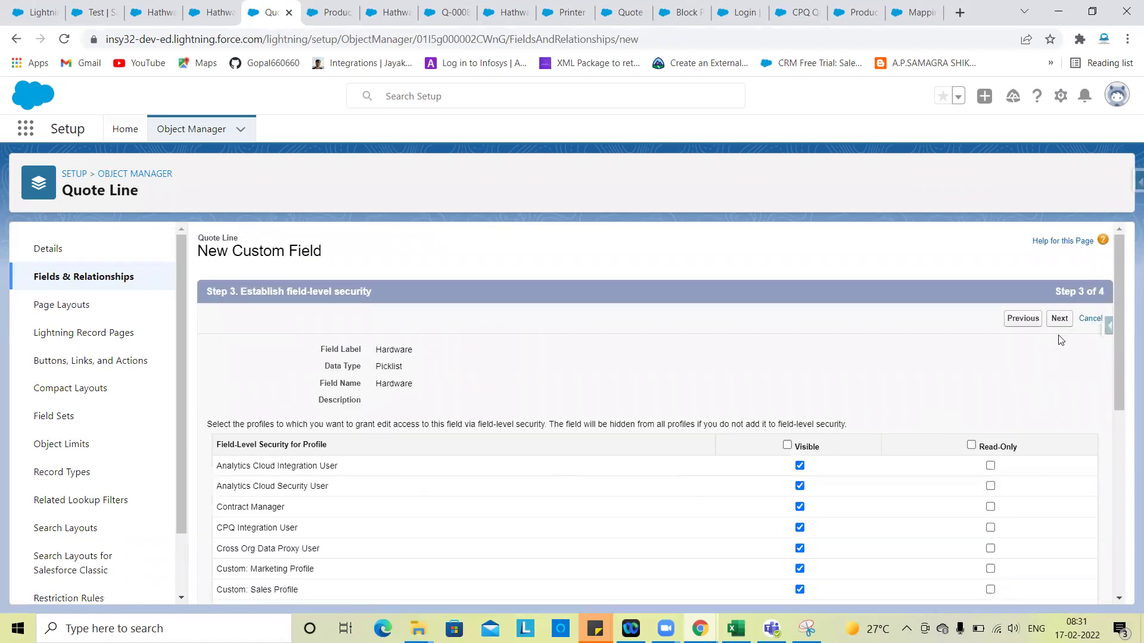
click(1060, 322)
click(1061, 323)
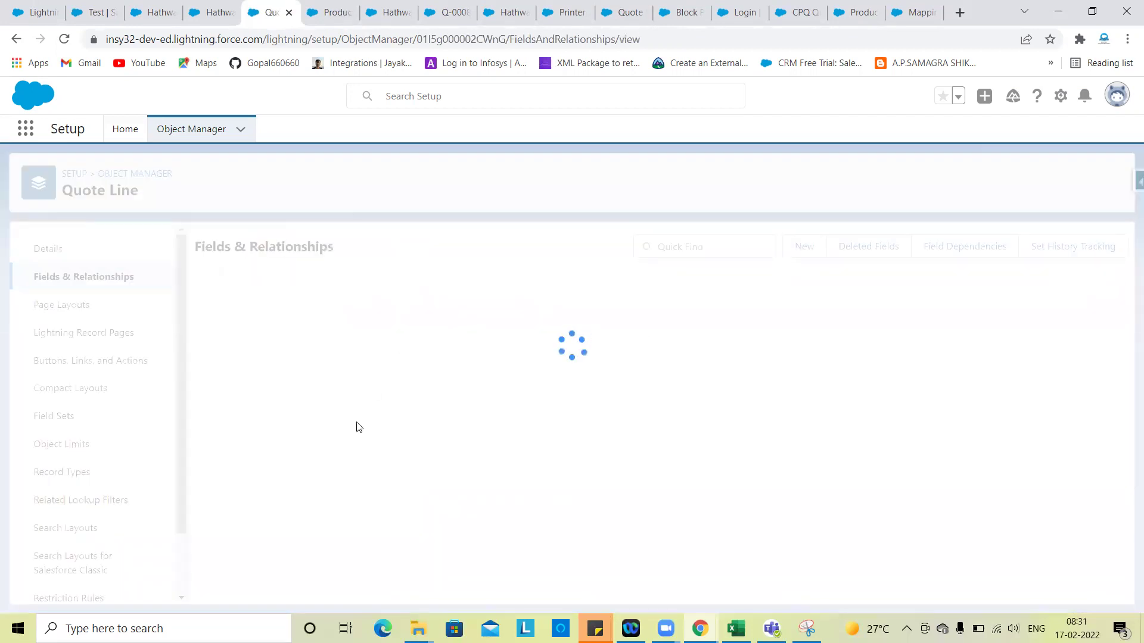
Step: Find the Hardware picklist in the Quote Line field list and open its definition
scroll(358, 426, down, 8)
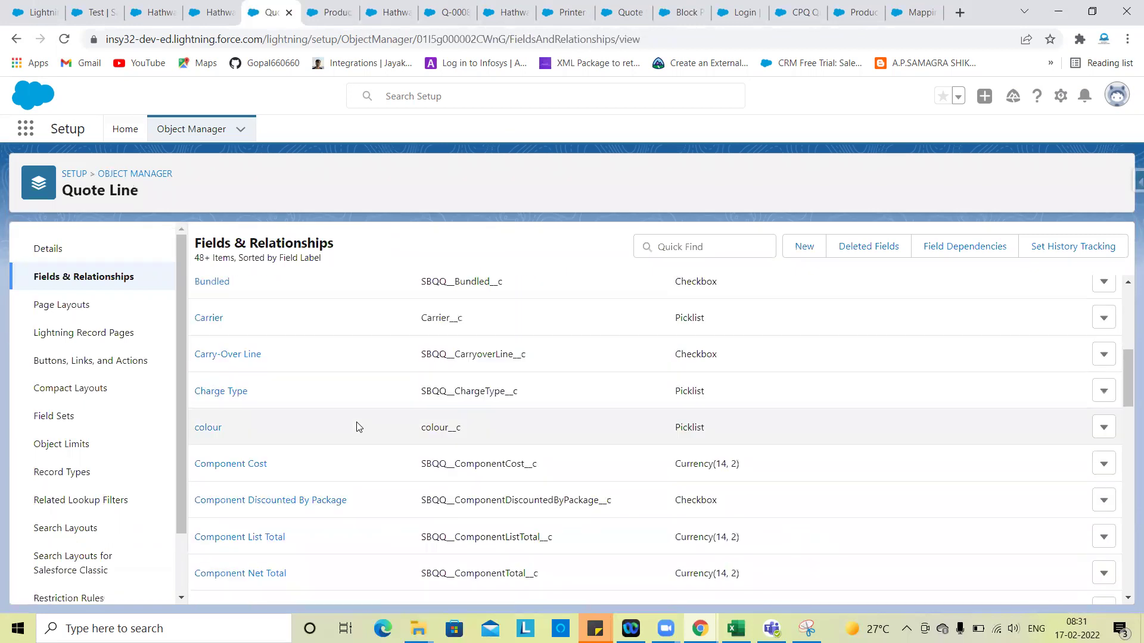
scroll(358, 426, down, 10)
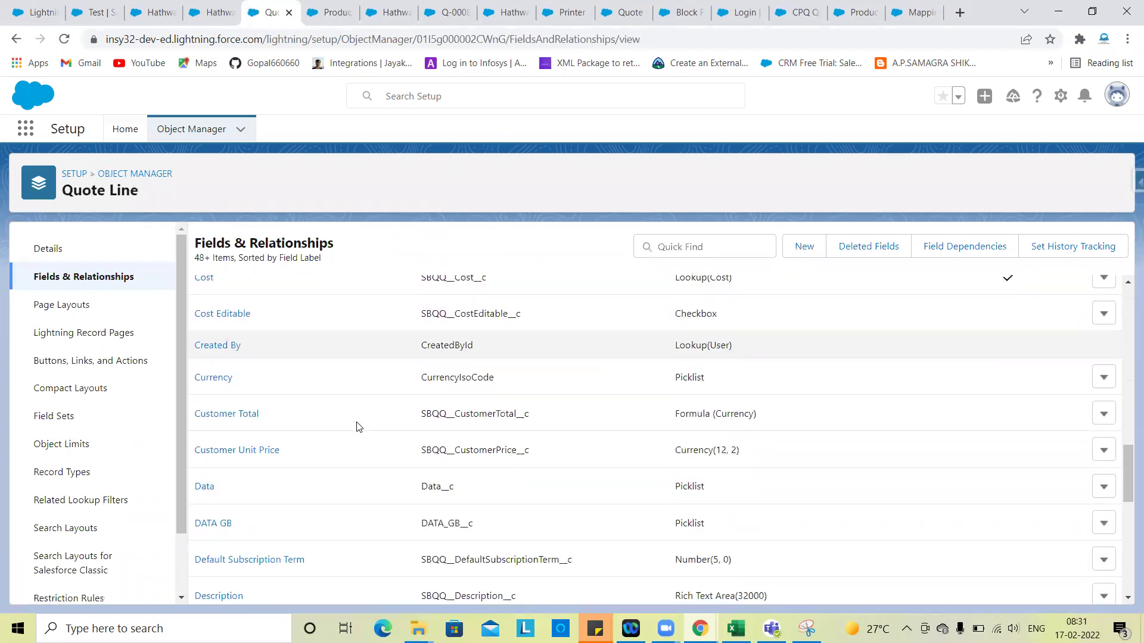
scroll(358, 426, down, 7)
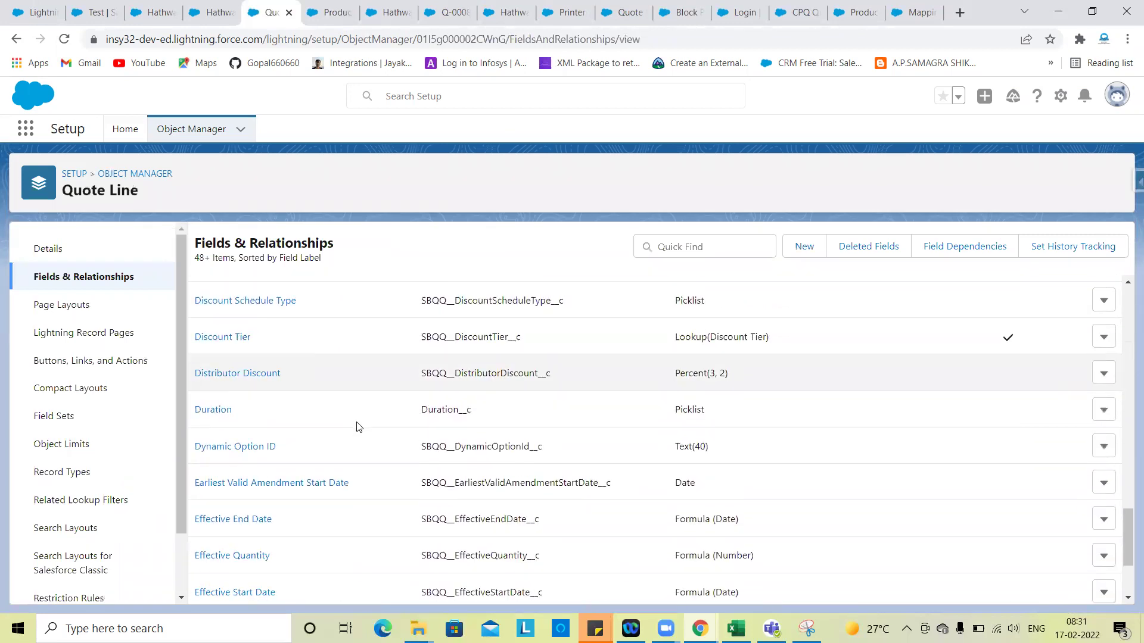
scroll(358, 427, up, 5)
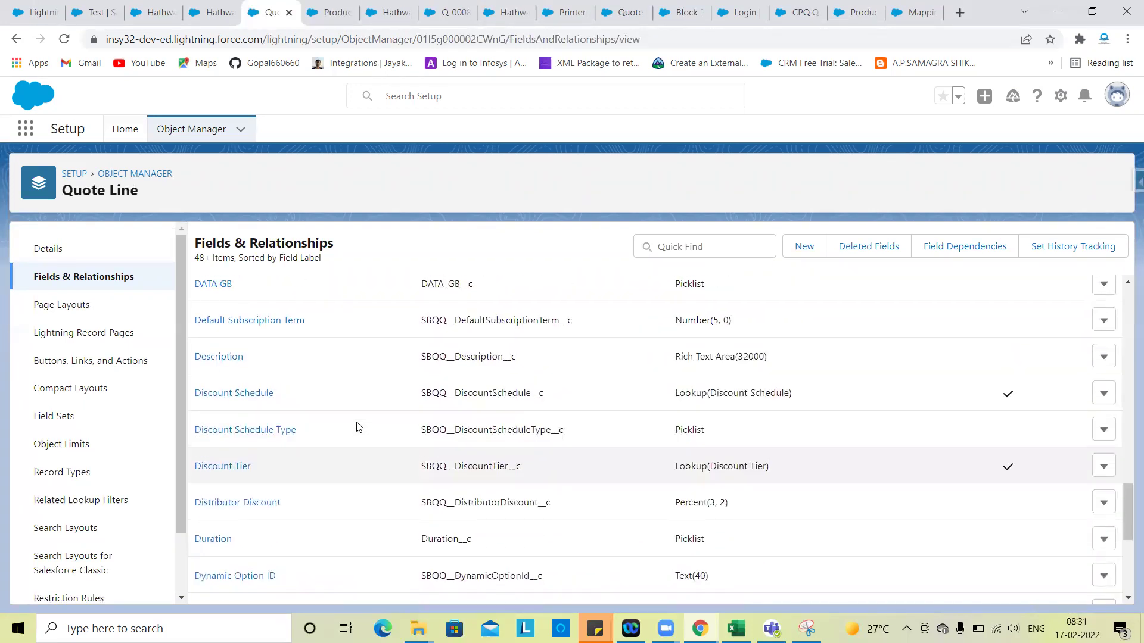
scroll(358, 427, down, 3)
scroll(358, 427, down, 1)
scroll(358, 426, up, 5)
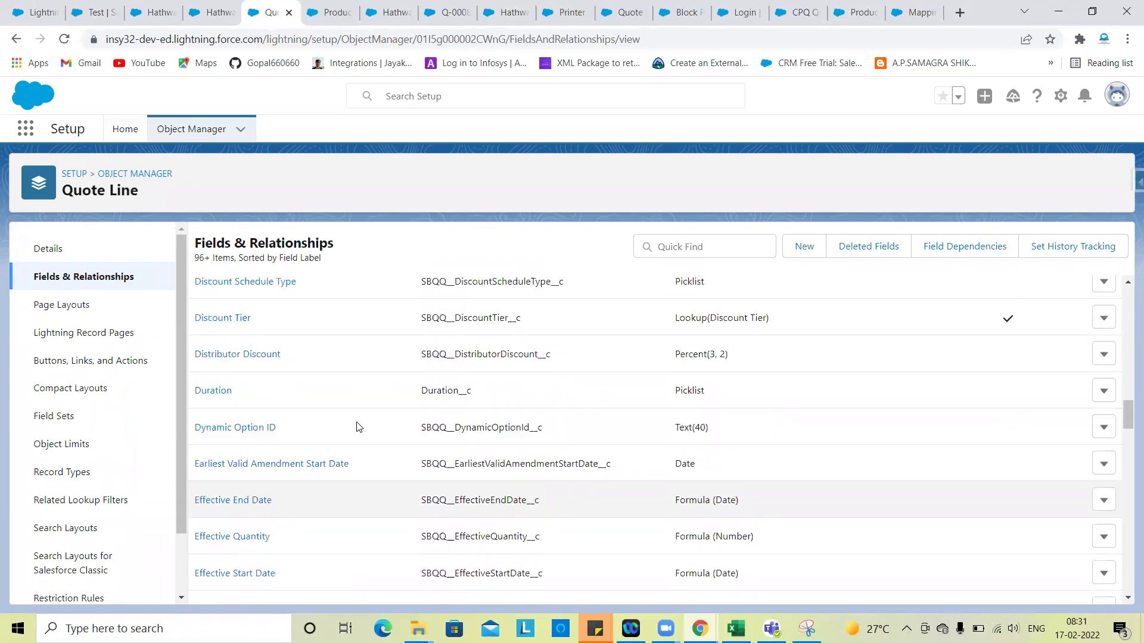
scroll(358, 426, up, 3)
scroll(358, 426, down, 10)
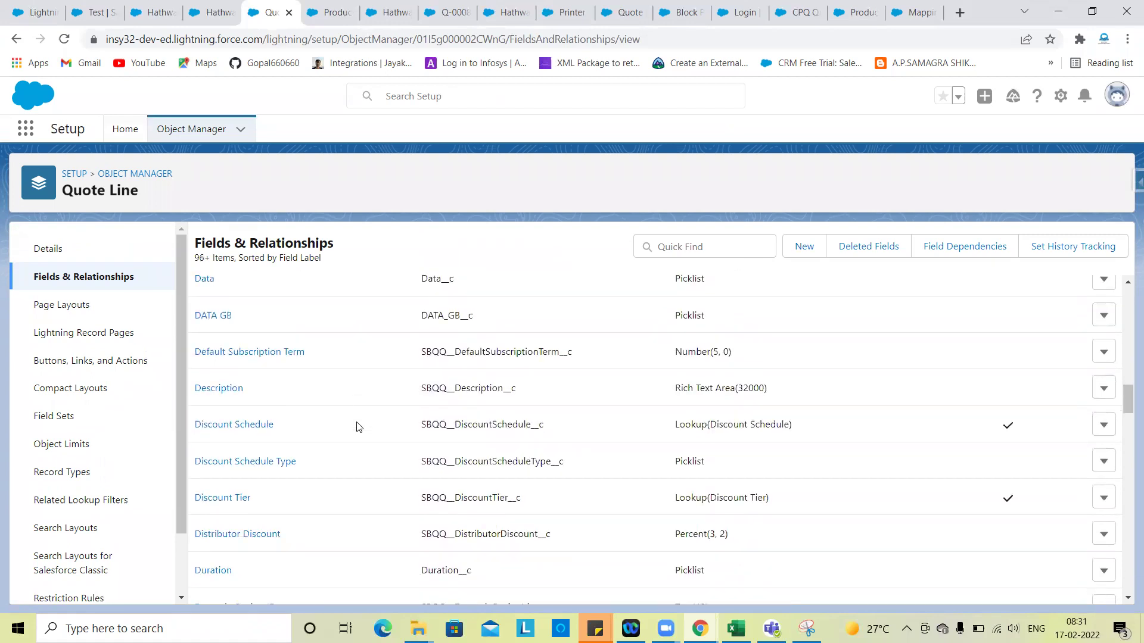
scroll(358, 426, down, 4)
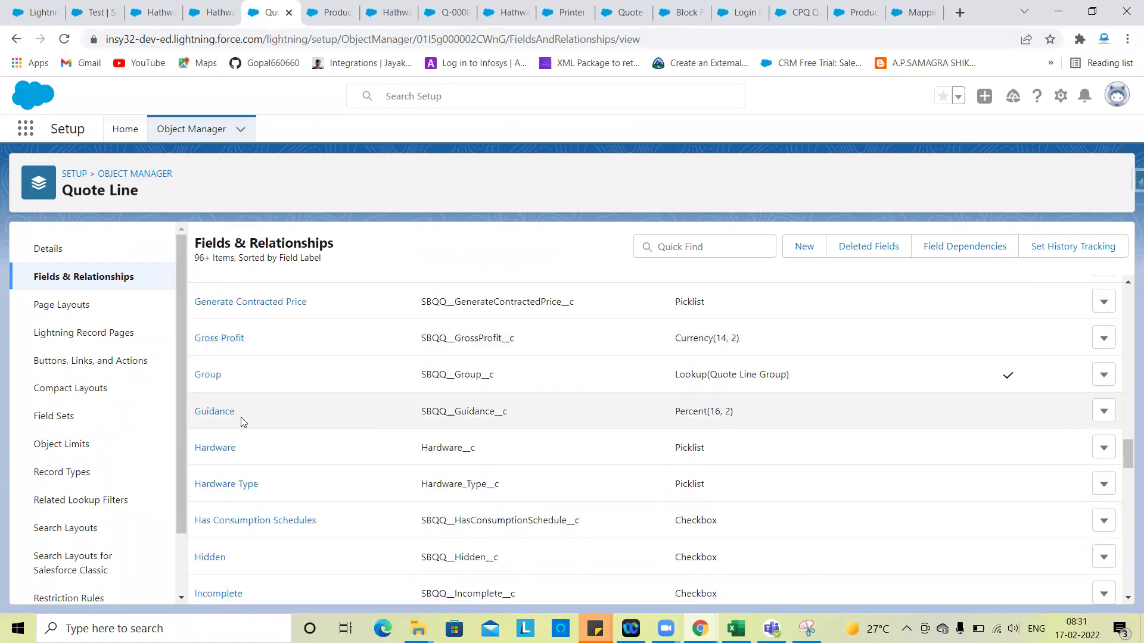
click(209, 449)
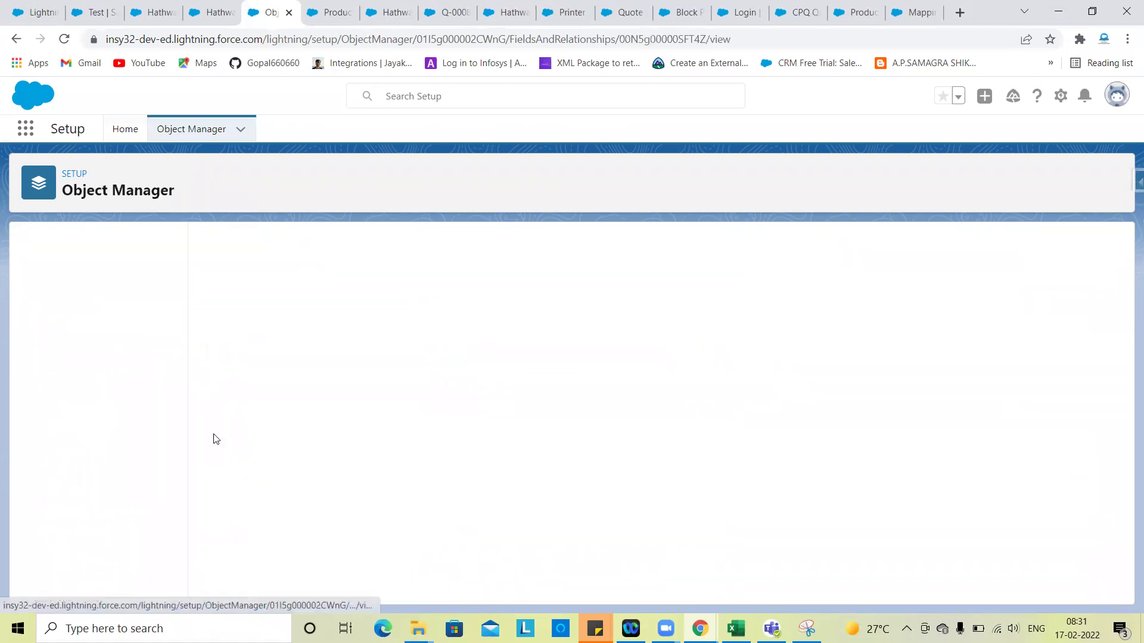
Step: Compare the Hardware field definitions and picklist values on the Product and Quote Line objects
click(356, 8)
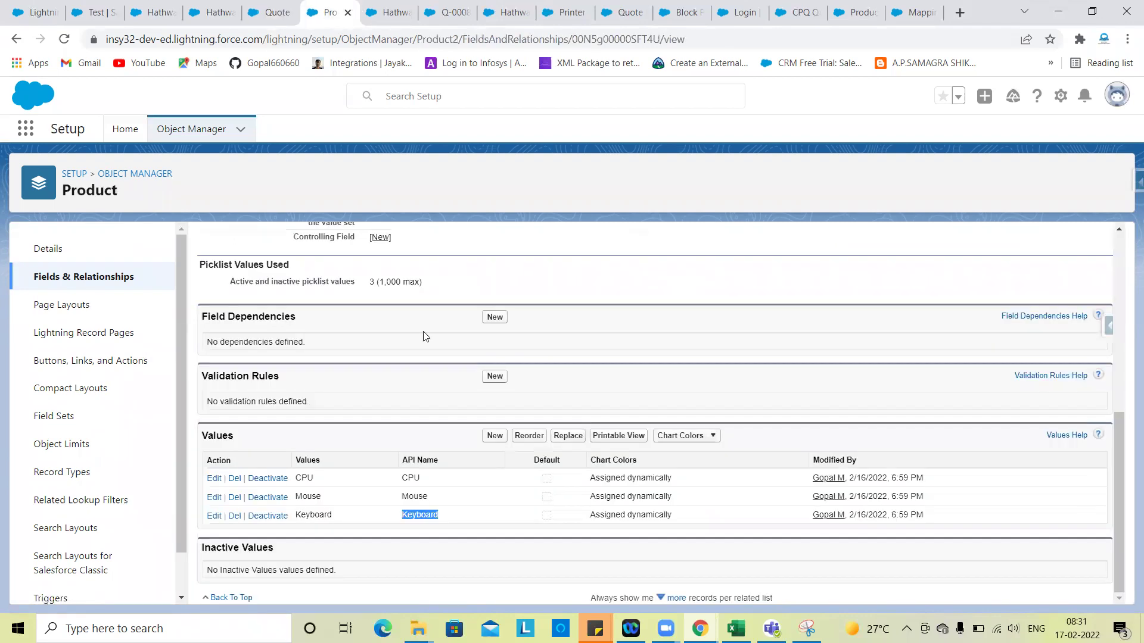
scroll(493, 296, up, 6)
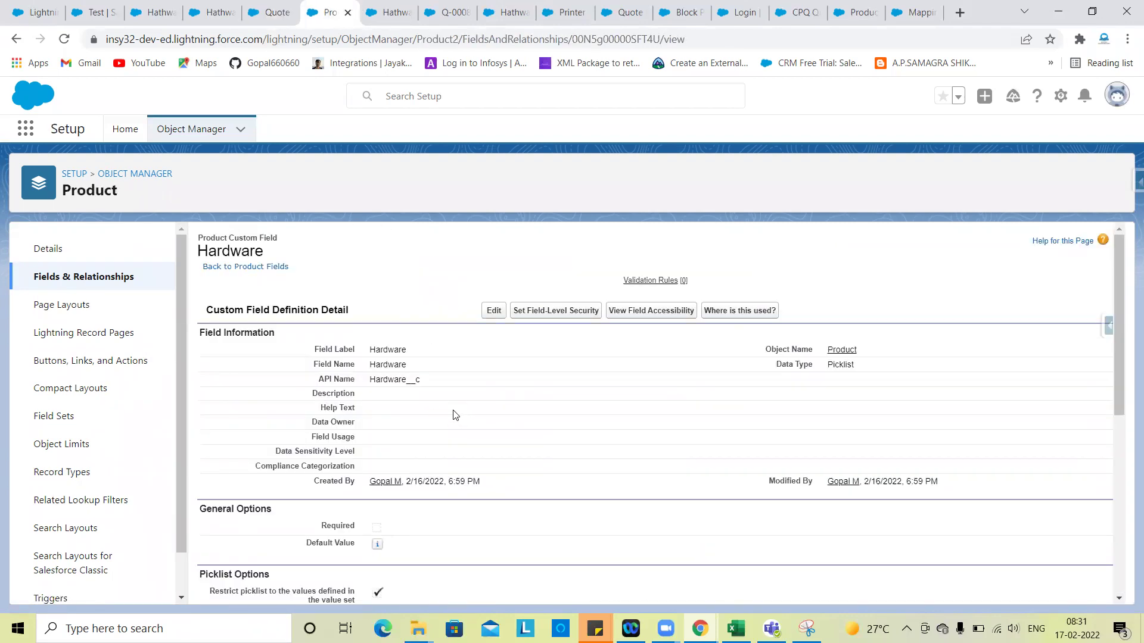
scroll(441, 411, down, 5)
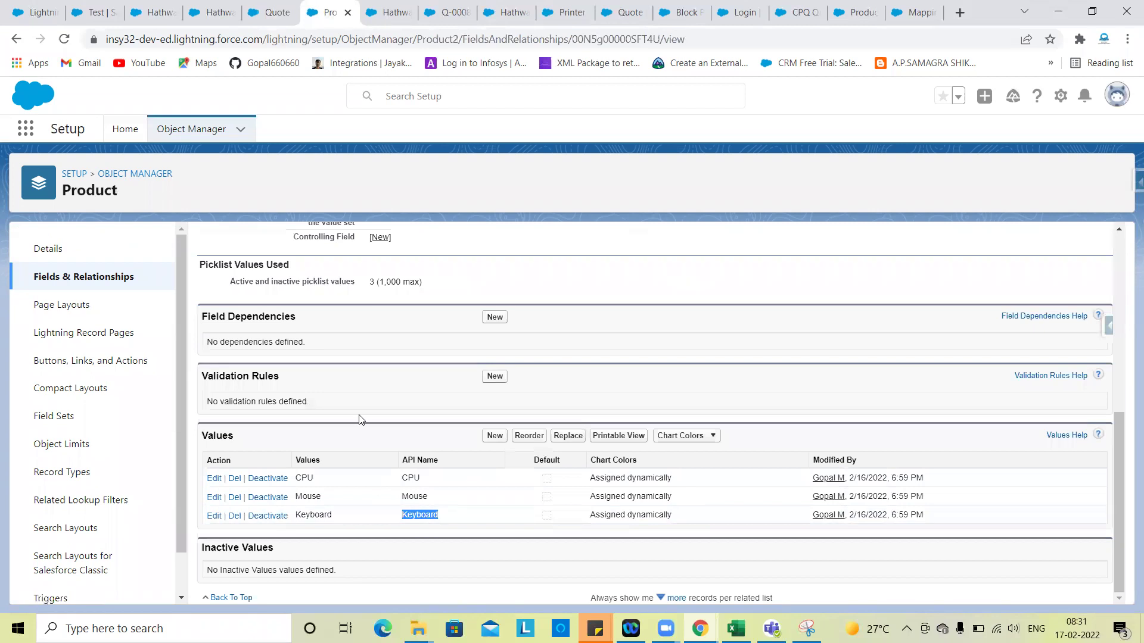
click(274, 8)
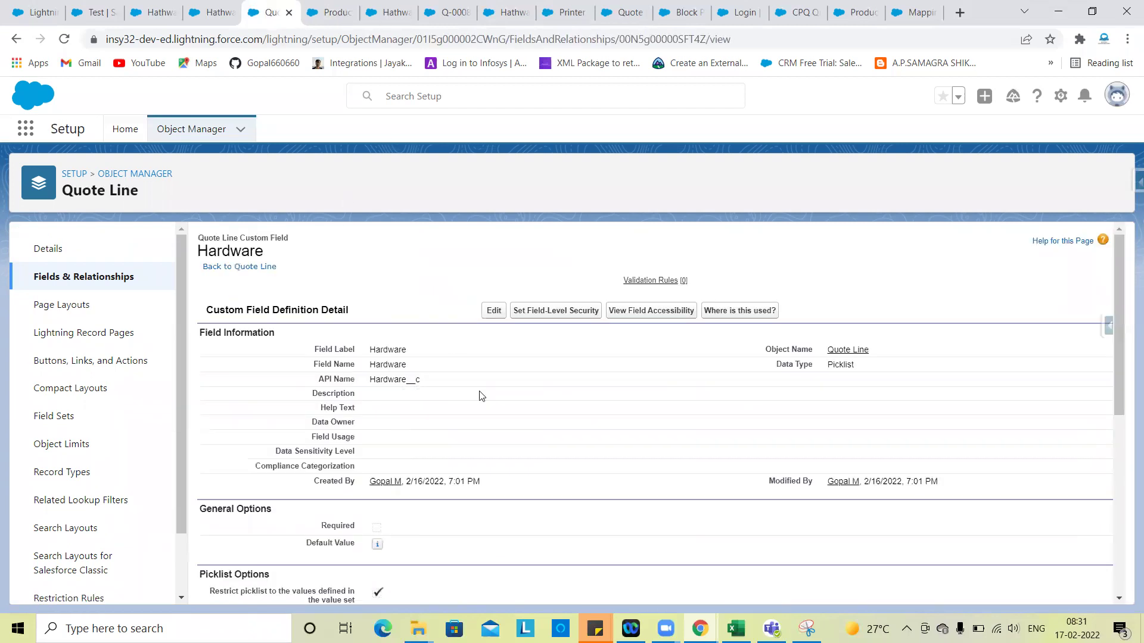
scroll(482, 395, down, 1)
scroll(529, 394, down, 6)
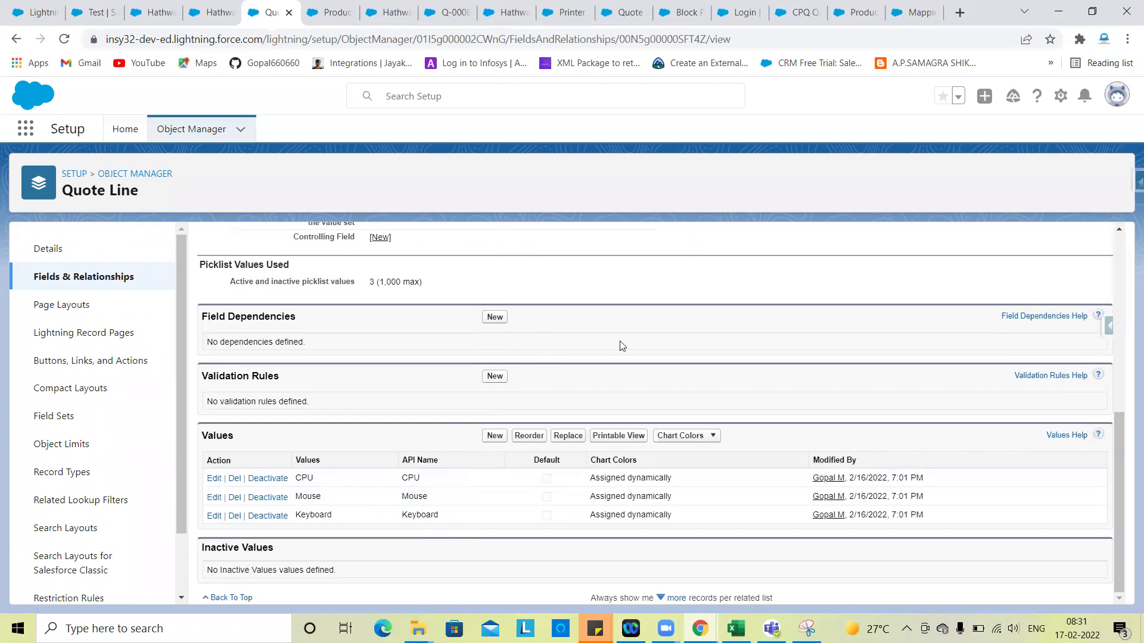
scroll(493, 437, up, 7)
Step: Reload the Hathway Networks product record and check its details for the Hardware field, leaving the record unedited
click(209, 12)
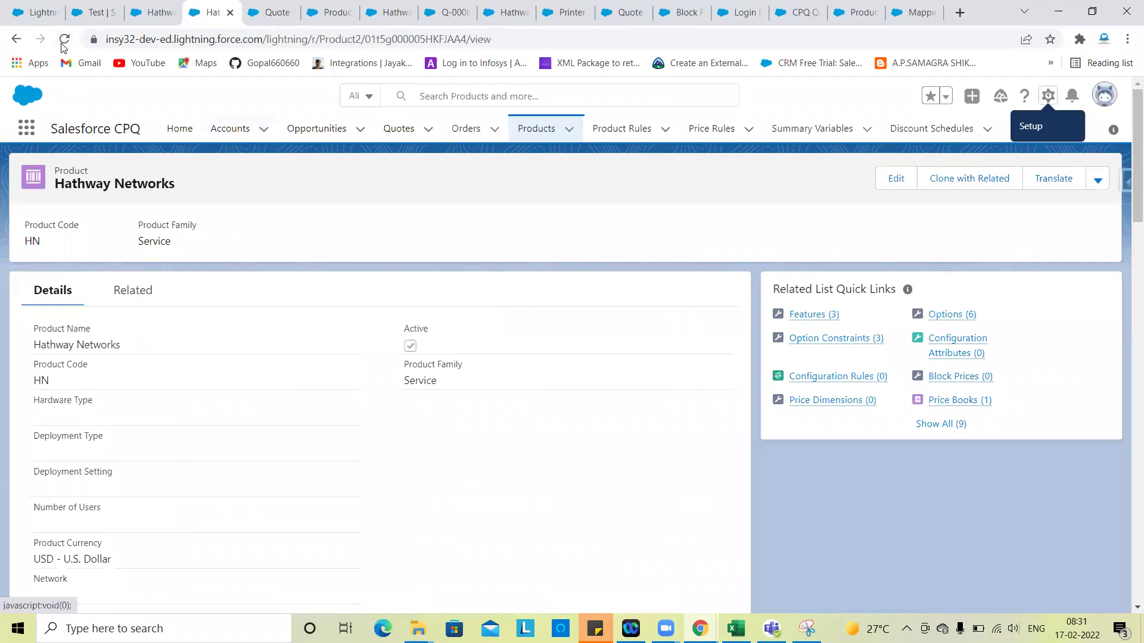
click(63, 43)
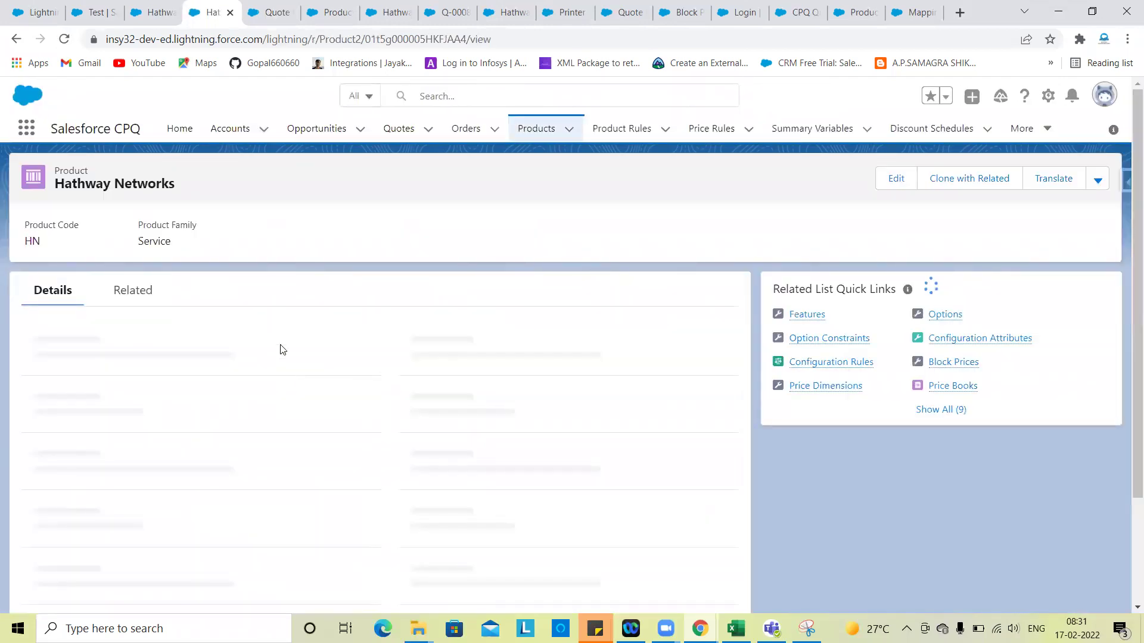
scroll(187, 424, down, 5)
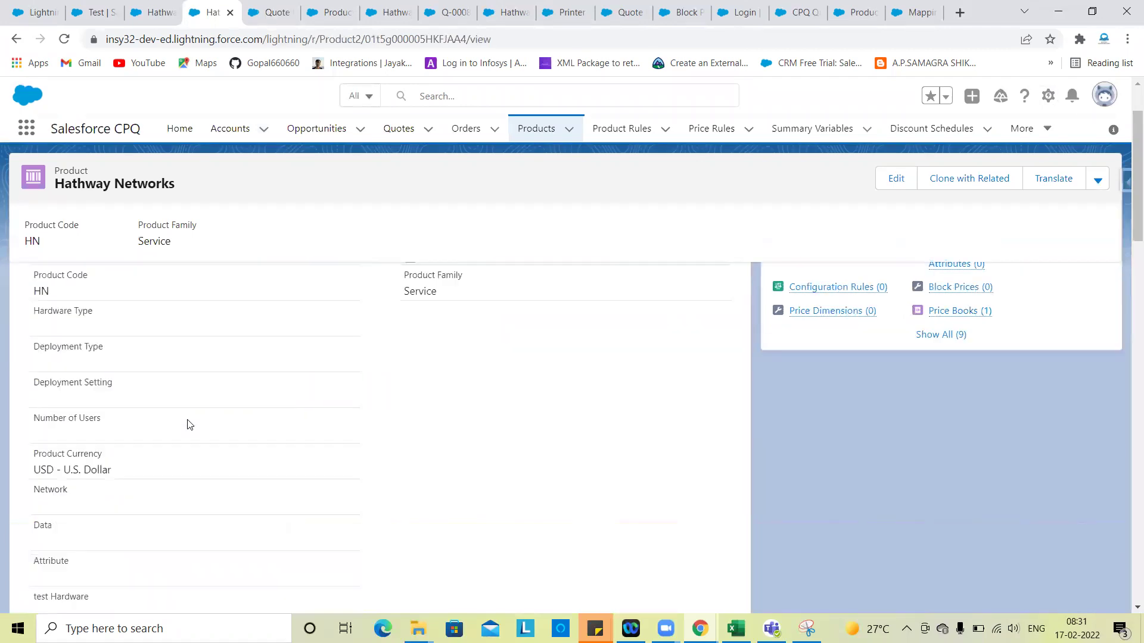
scroll(172, 378, down, 1)
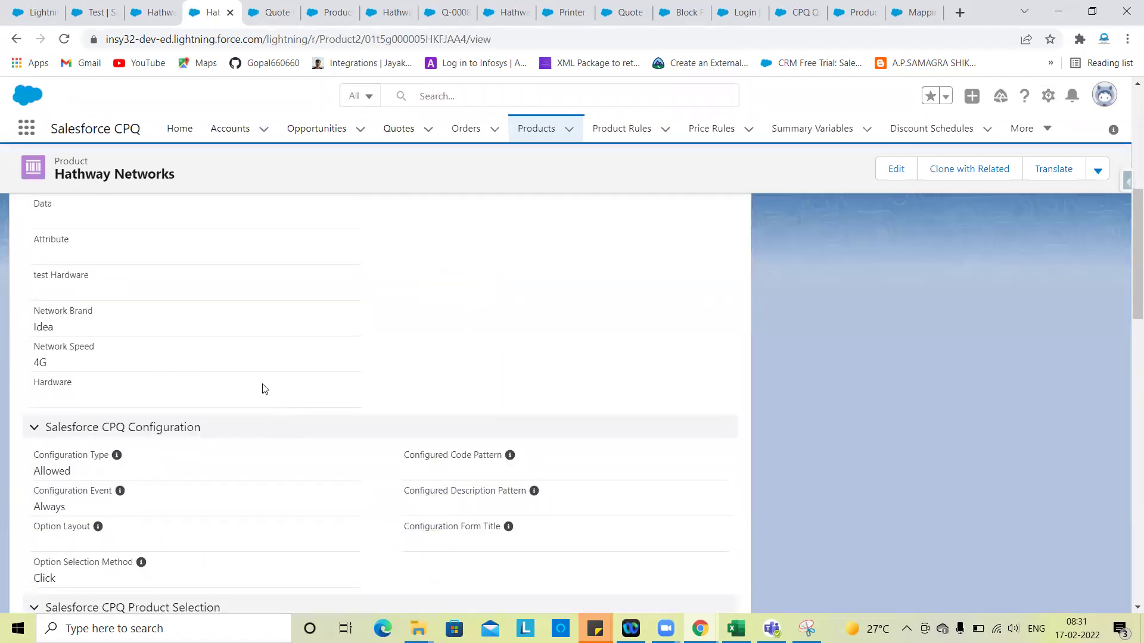
click(894, 168)
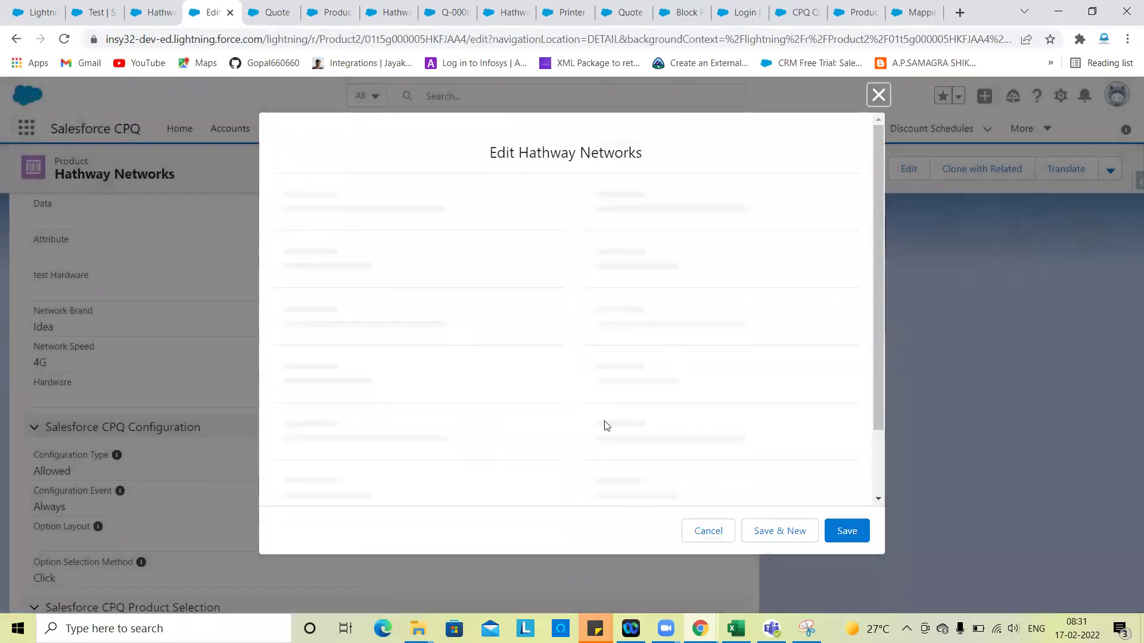
click(712, 534)
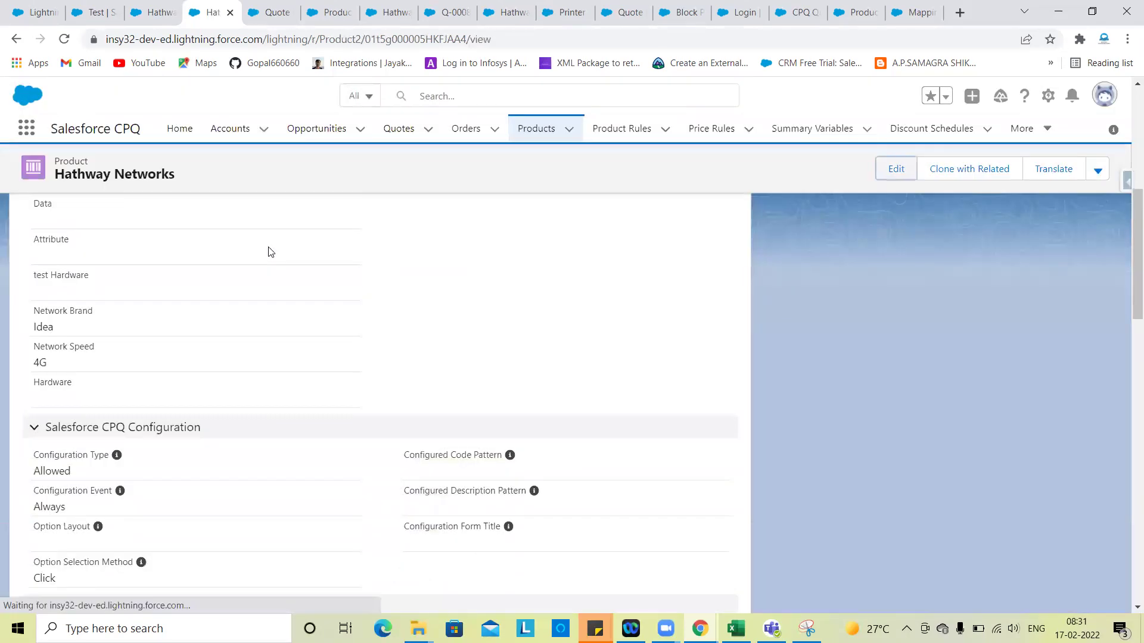
Step: Open the Products list in a new browser tab and open the ITPack product record from it
right_click(530, 137)
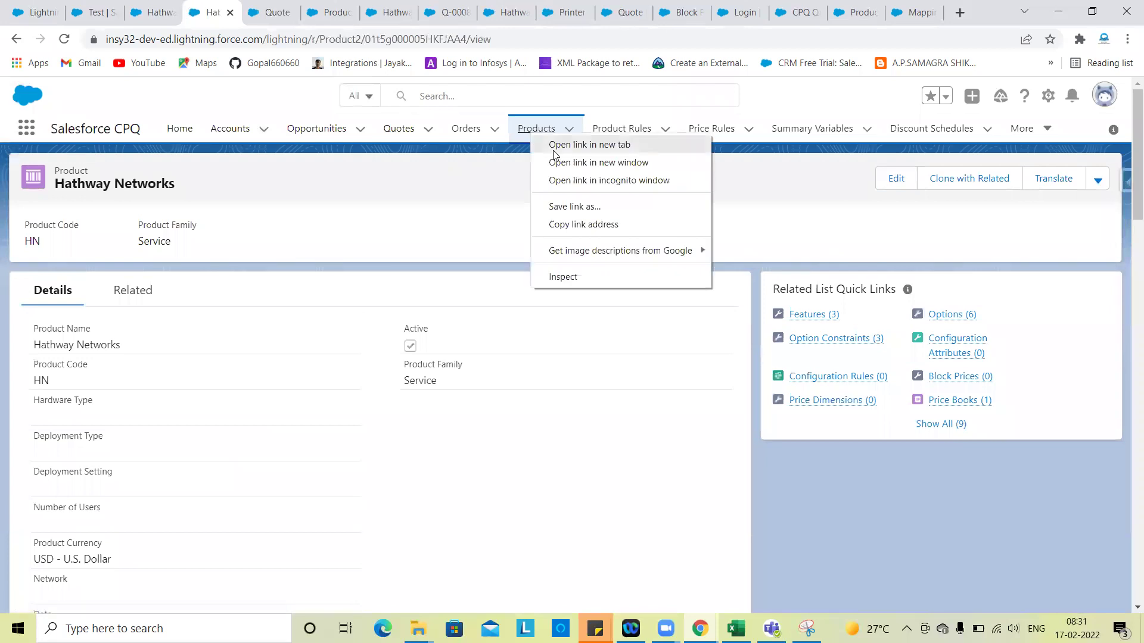
click(557, 145)
click(242, 7)
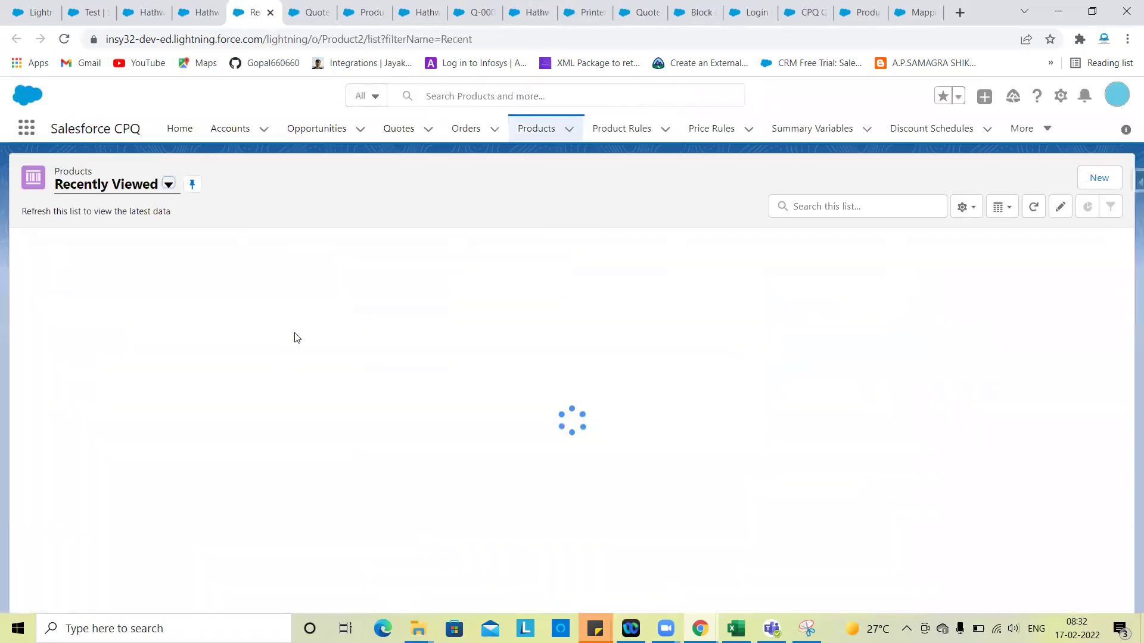
click(97, 356)
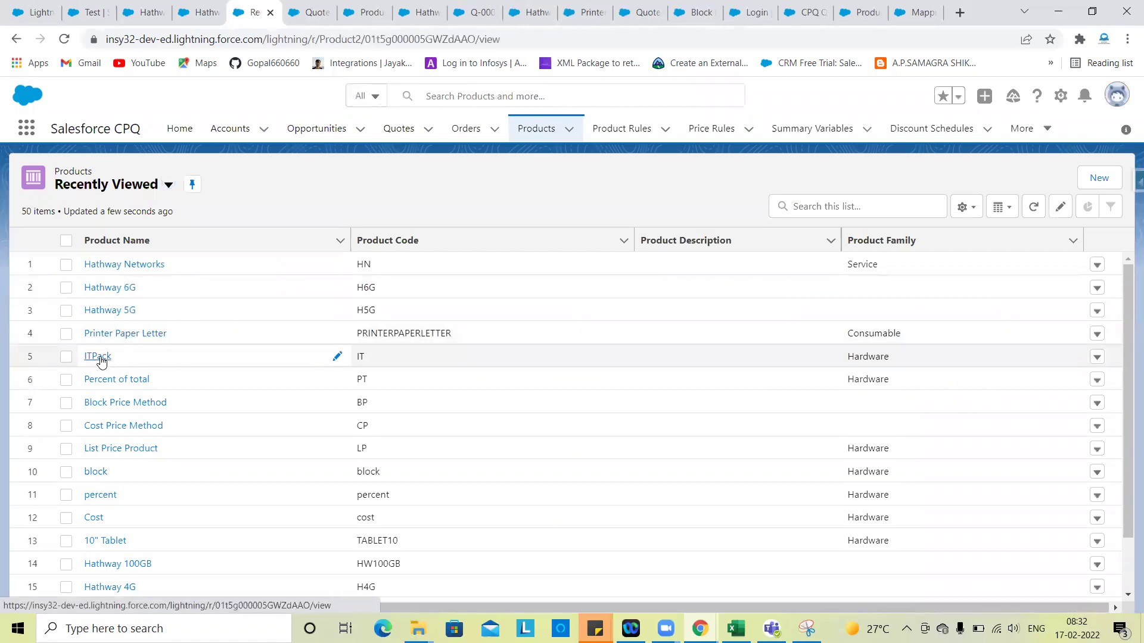
Step: Set the ITPack product's Hardware field to CPU and save the record
scroll(197, 442, down, 5)
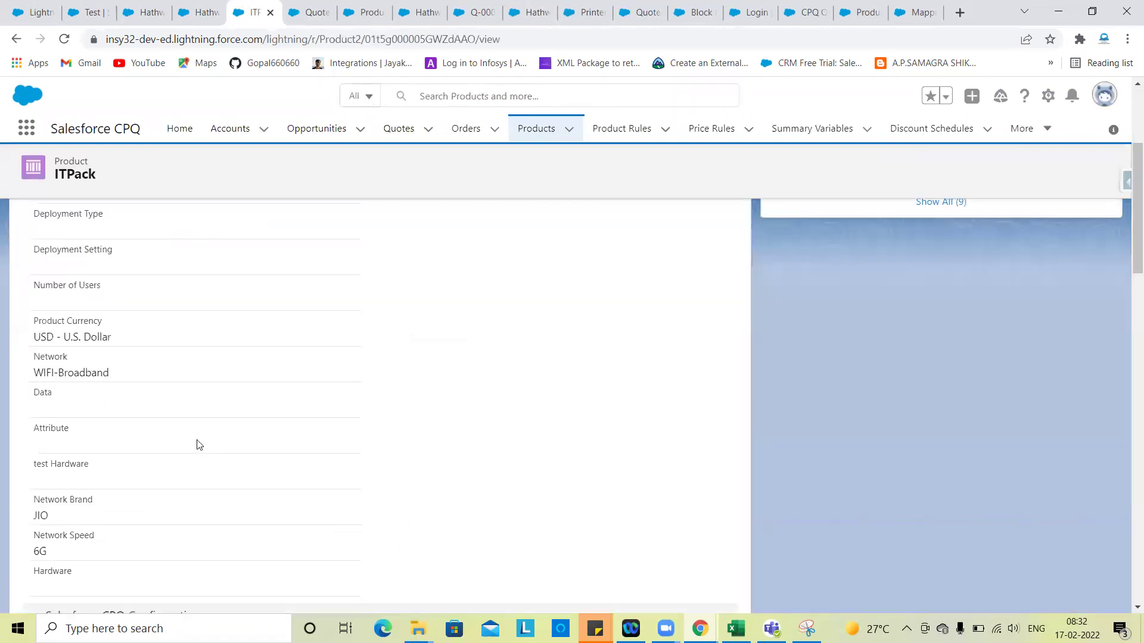
scroll(198, 445, down, 4)
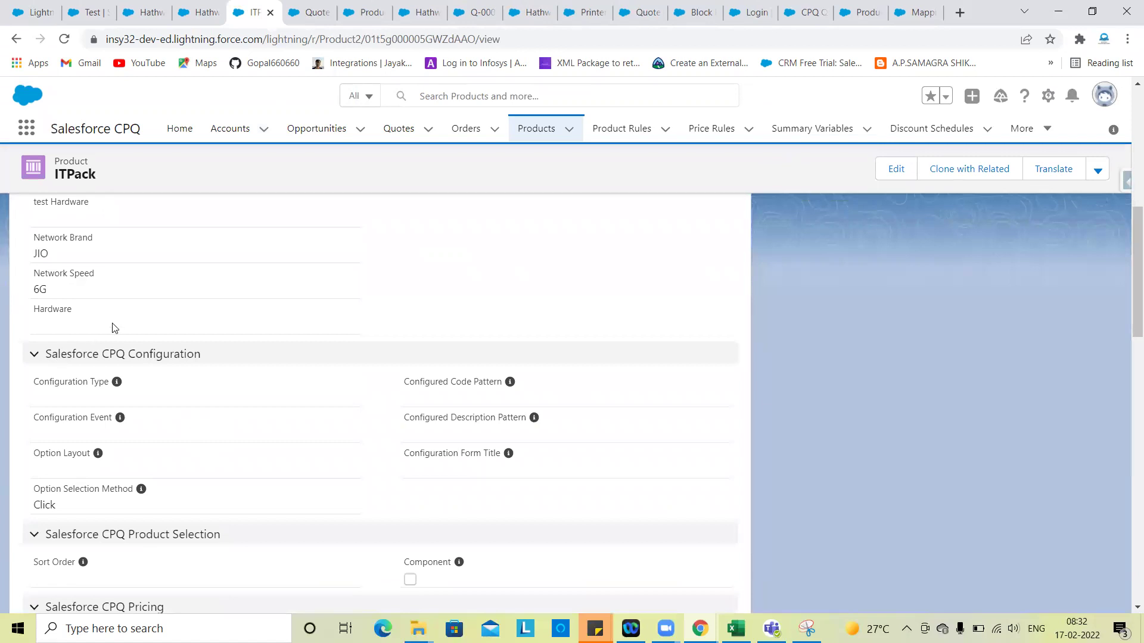
click(886, 178)
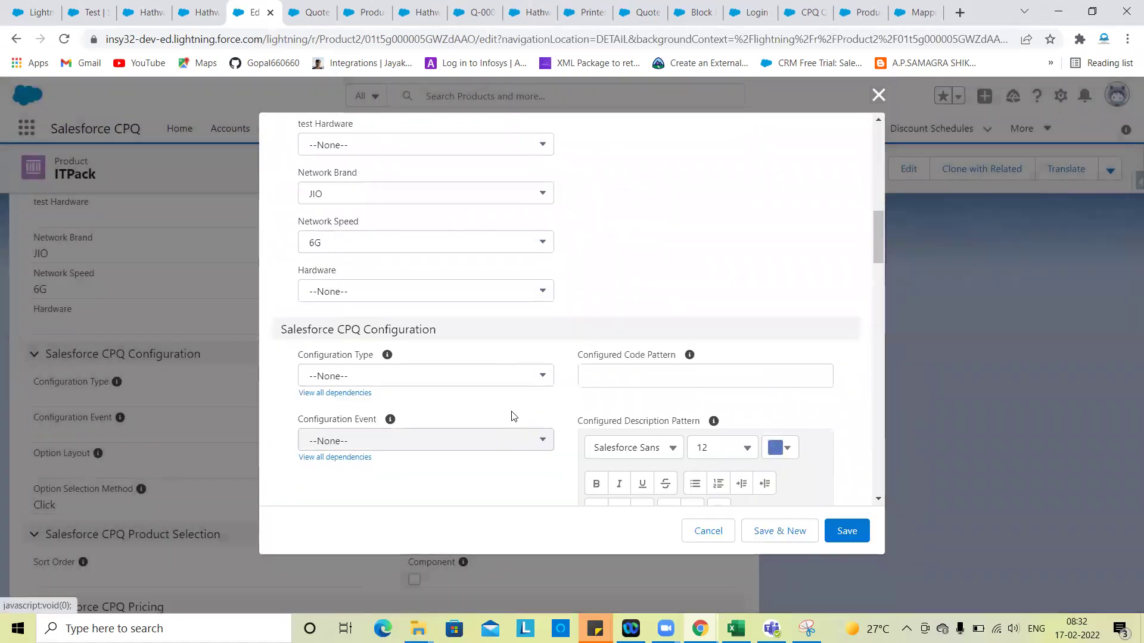
click(416, 331)
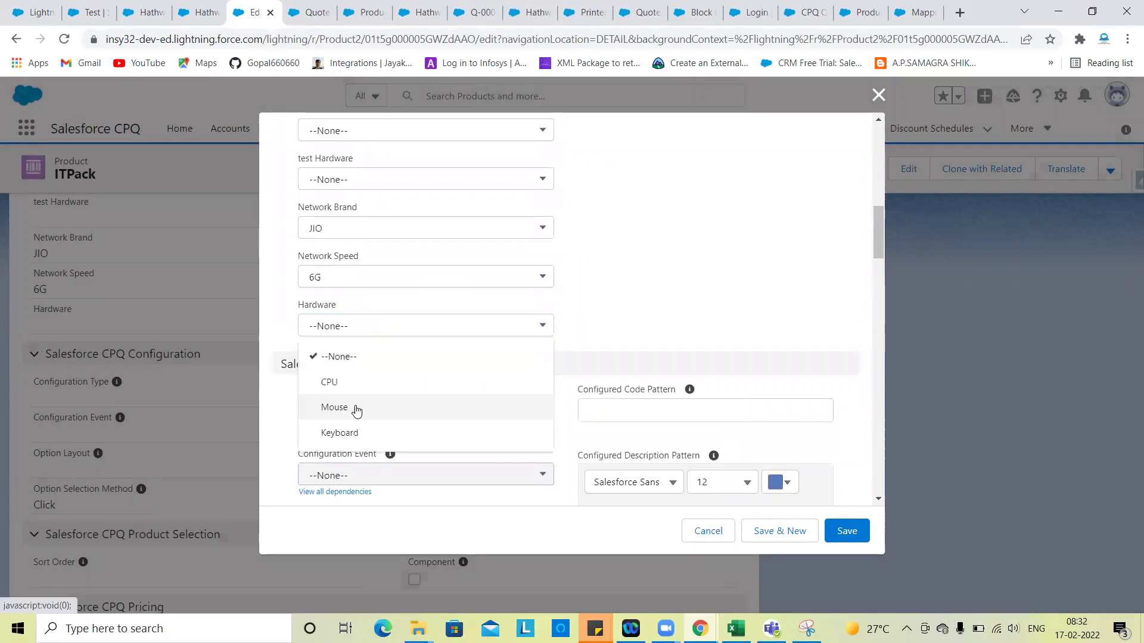
click(342, 391)
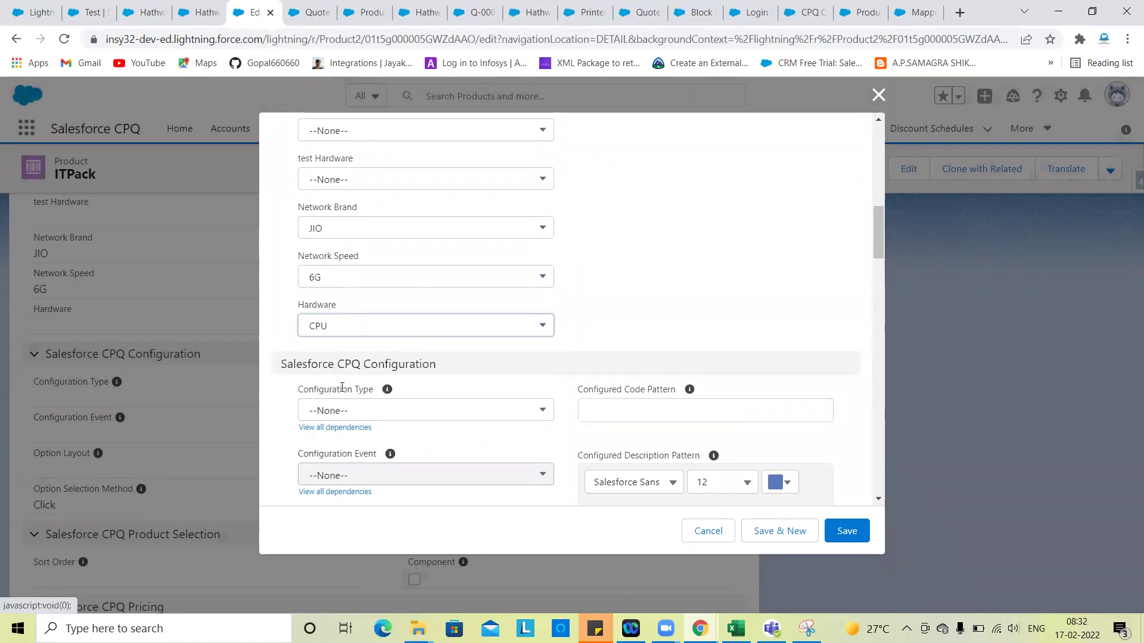
click(850, 533)
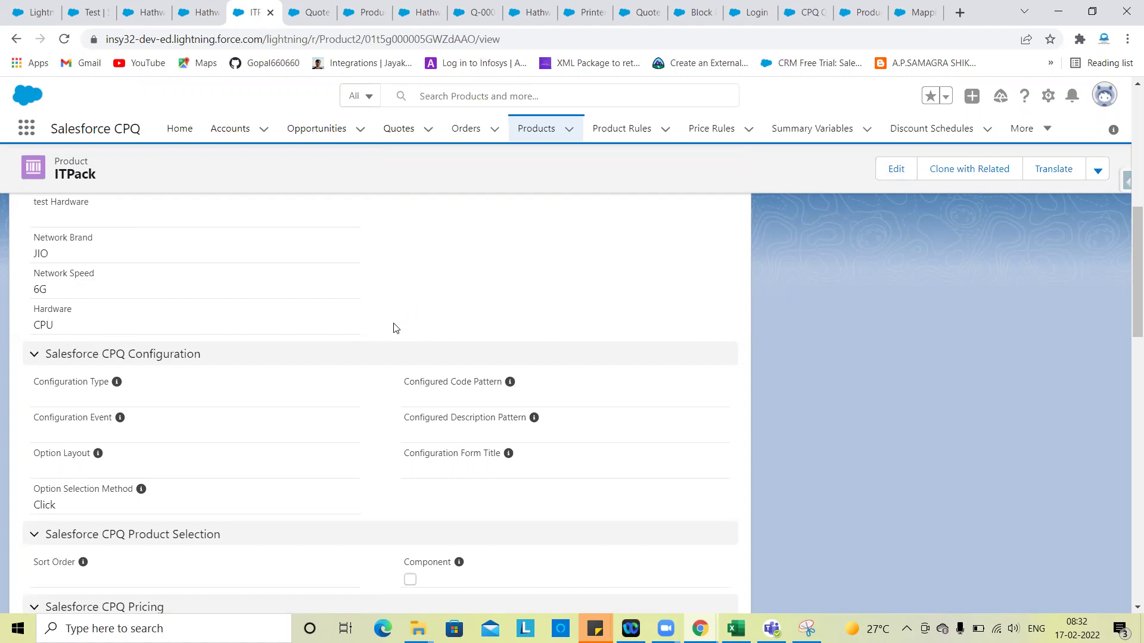
Step: Switch to quote Q-00081 and open its lines for editing
scroll(435, 340, up, 10)
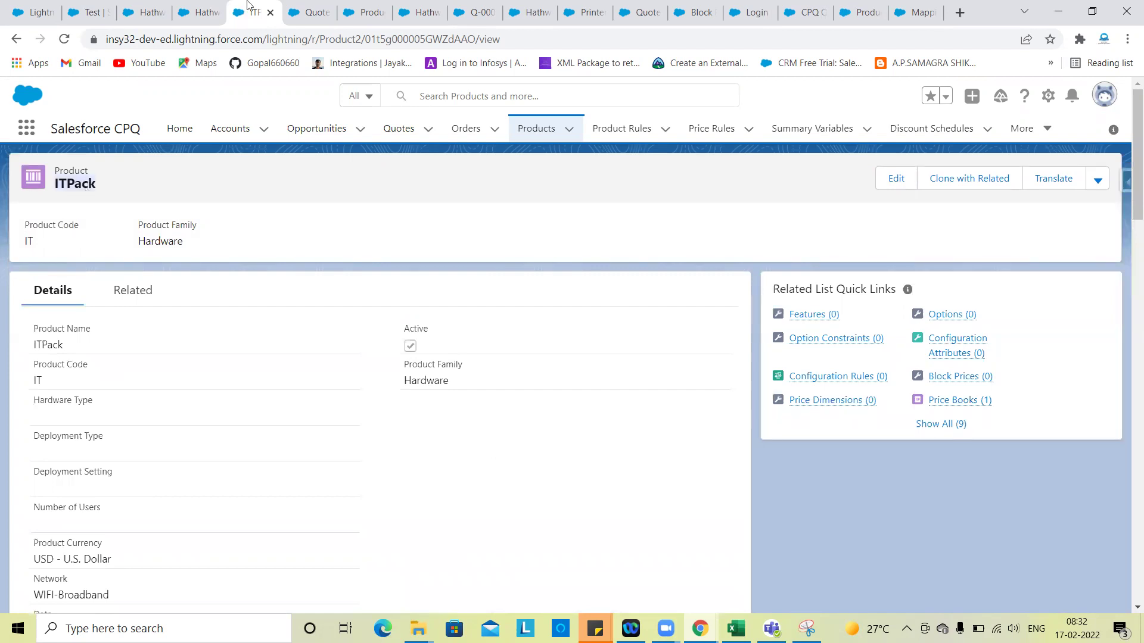
click(476, 10)
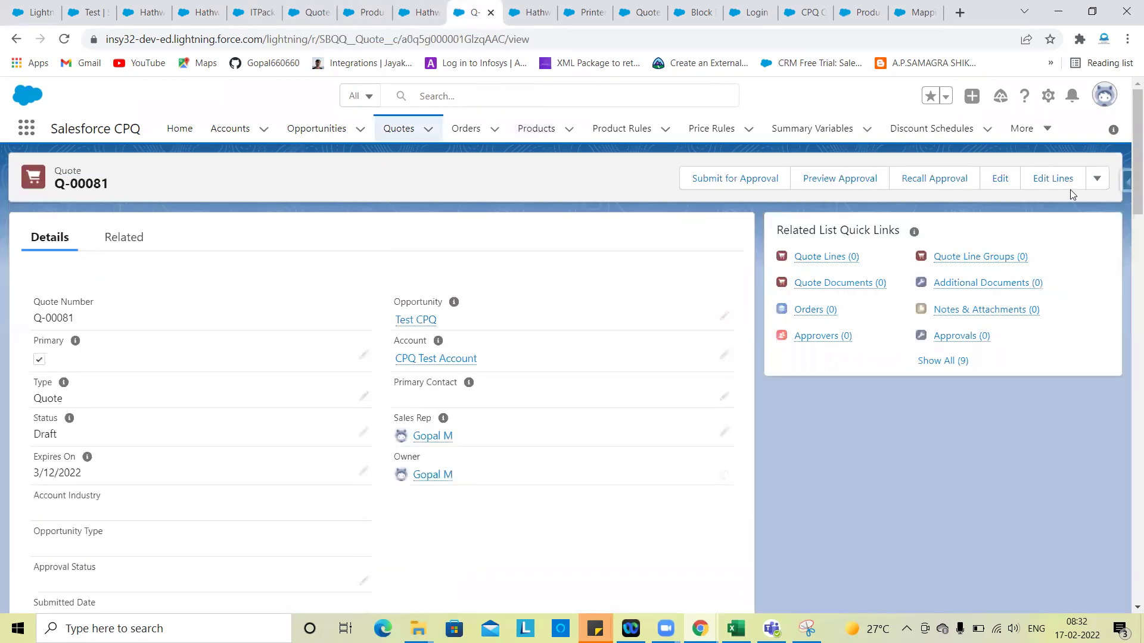
click(1054, 179)
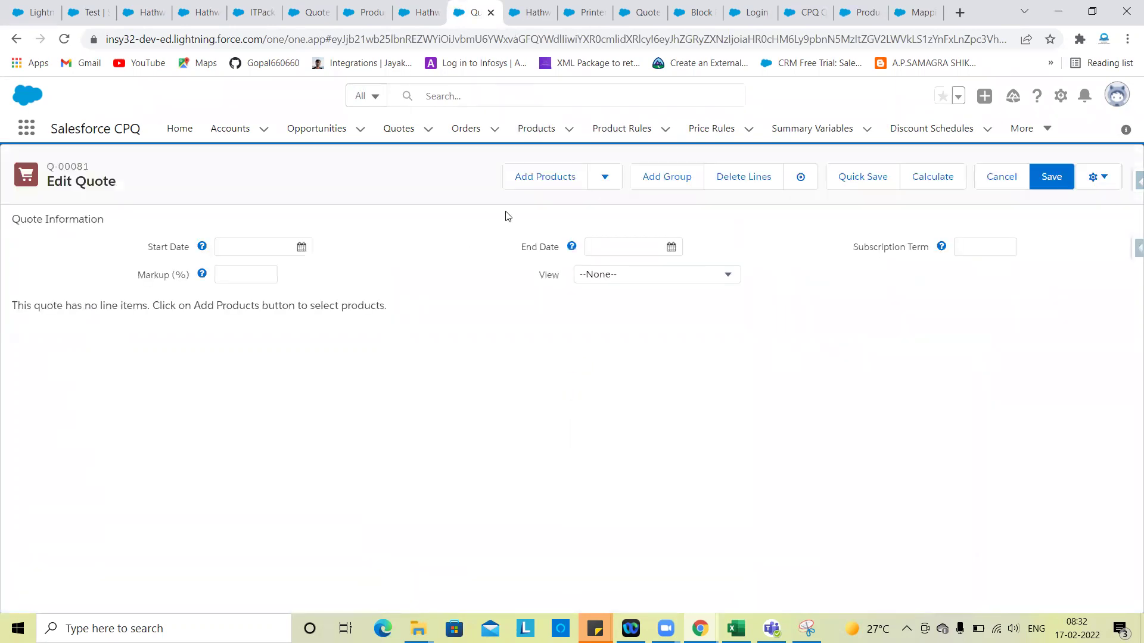
Step: Open product selection for the quote and set the product filter's Quote Filter to --None--
click(529, 181)
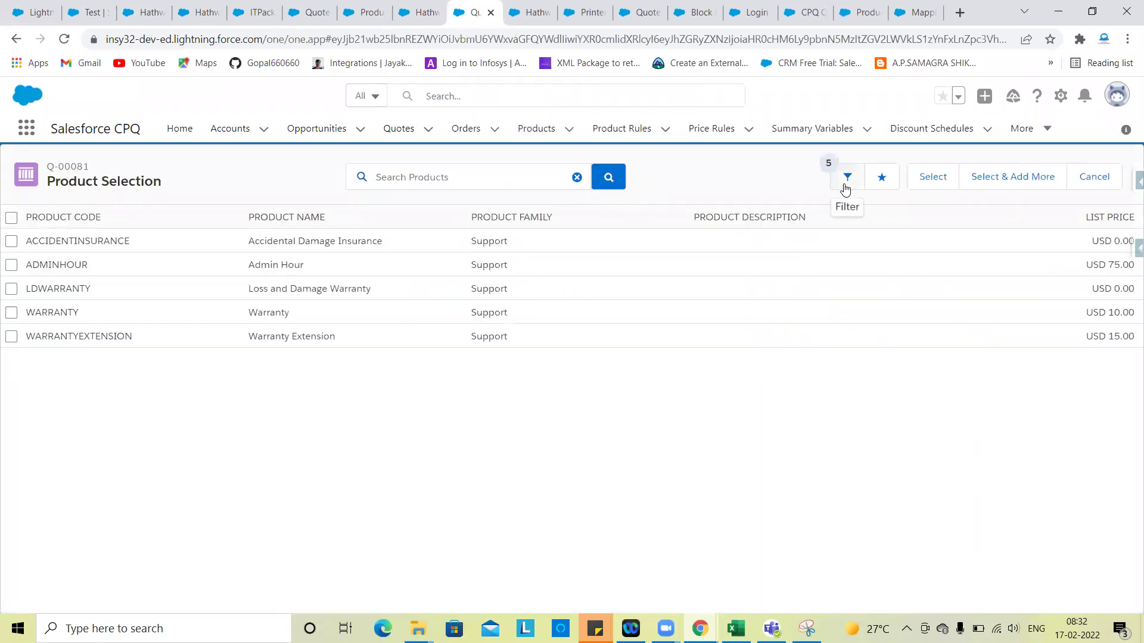
click(847, 179)
click(1025, 277)
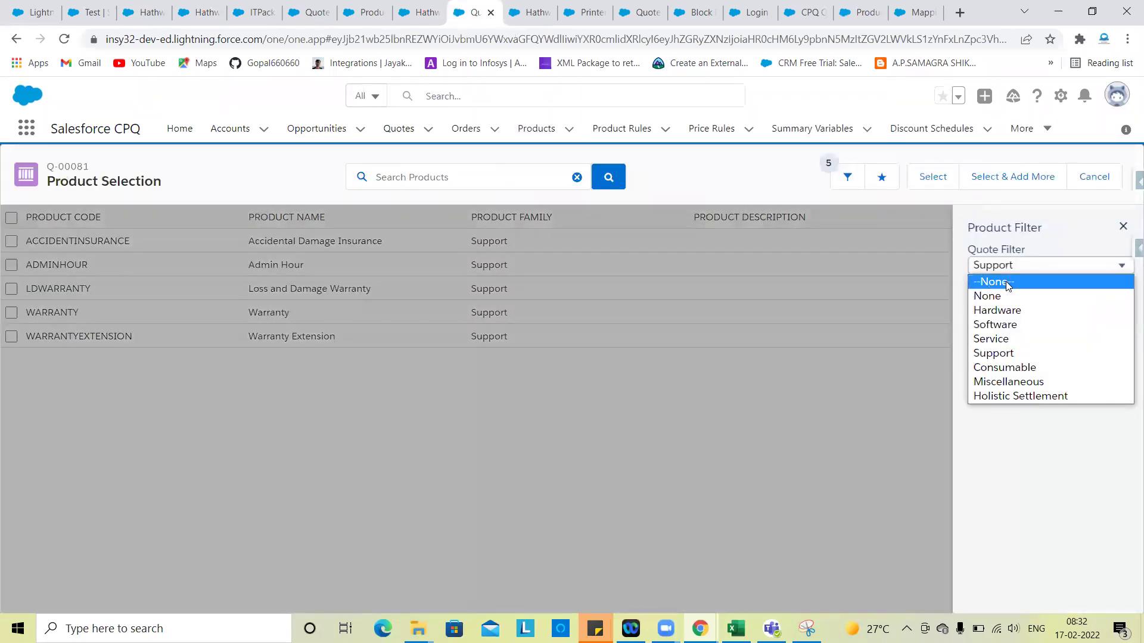
click(1006, 282)
click(992, 304)
Step: Search the products for ITPack and add it to the quote
click(444, 177)
text(ITPack)
key(Return)
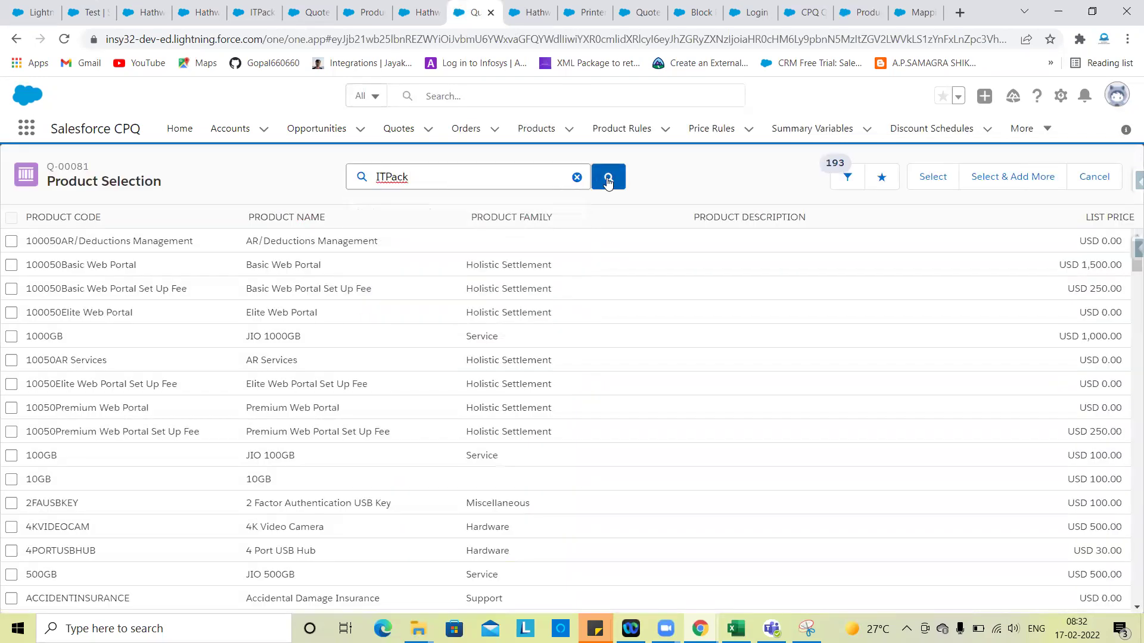
click(11, 244)
click(940, 177)
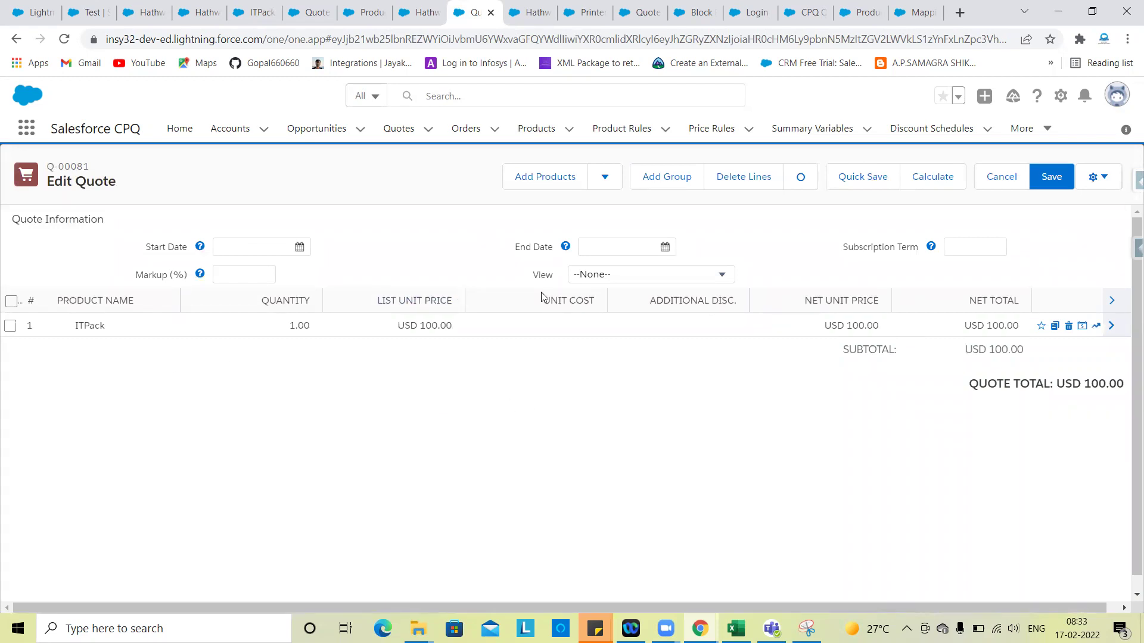
Step: Set the ITPack line's quantity to 12, recalculate the quote and save it
click(281, 327)
text(12)
click(542, 515)
click(923, 186)
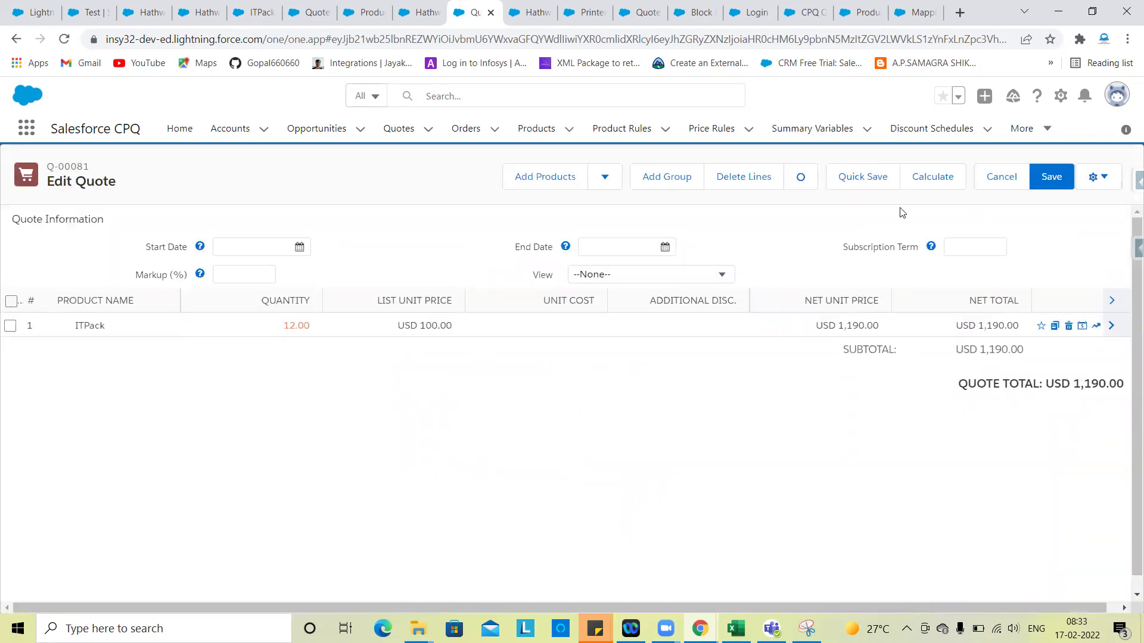
click(1050, 182)
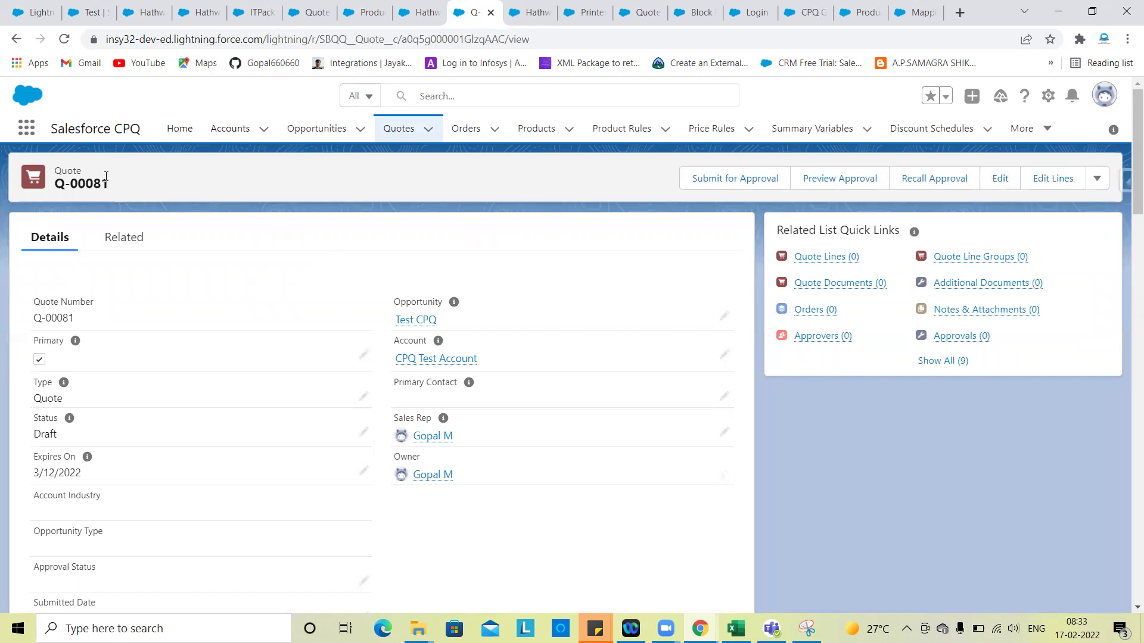
Step: Reload the quote record and open its ITPack quote line from the related records in a new browser tab
click(65, 40)
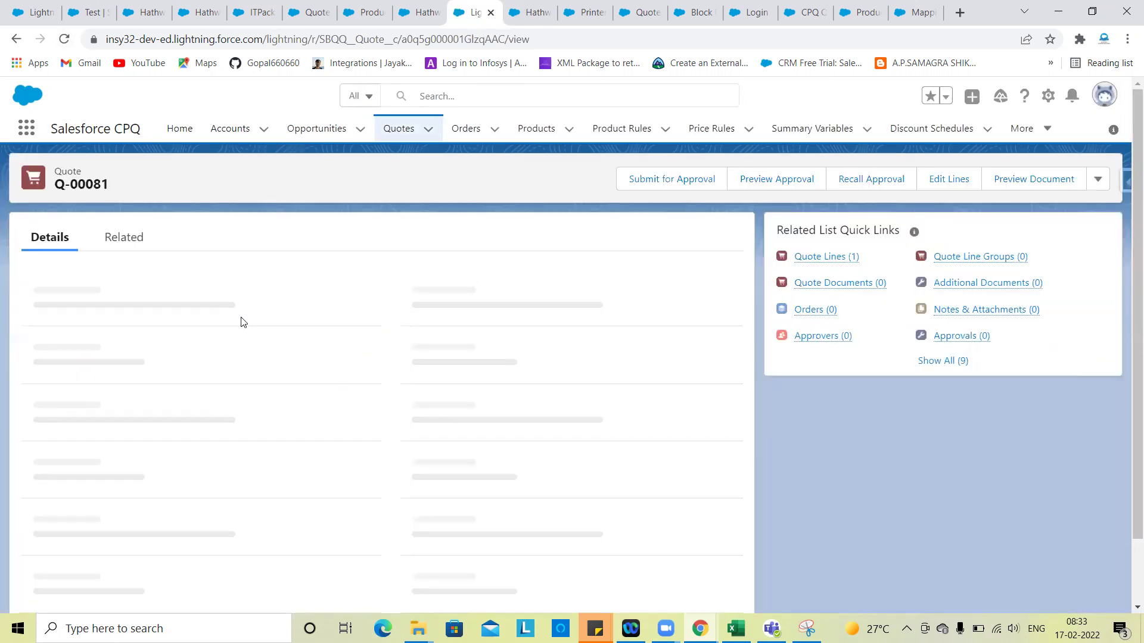
click(139, 249)
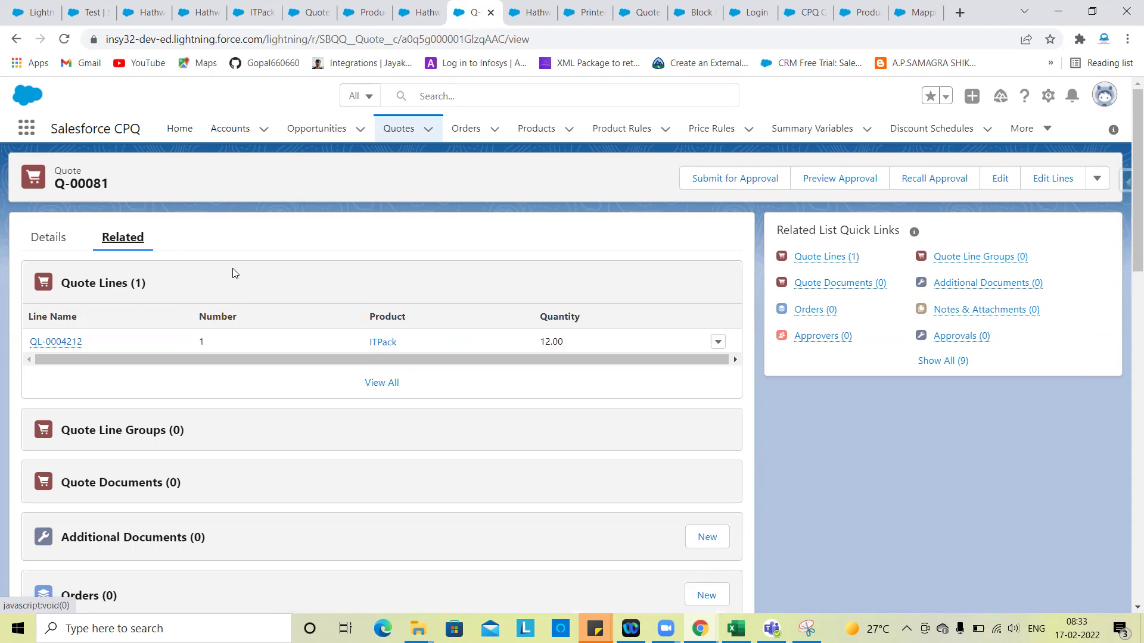
right_click(60, 343)
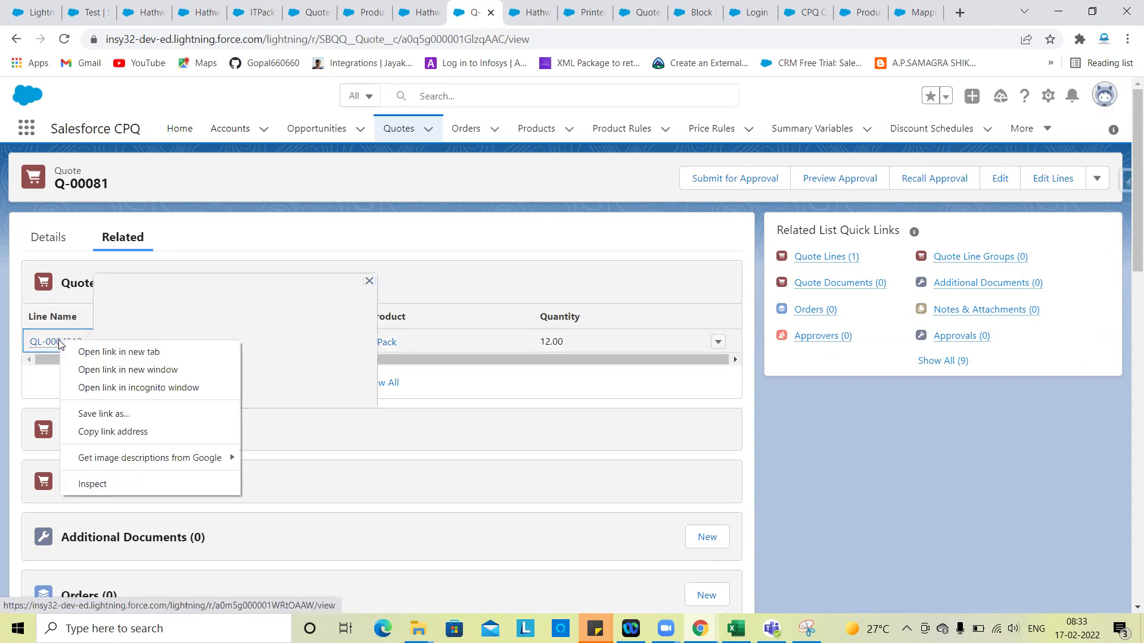
click(93, 352)
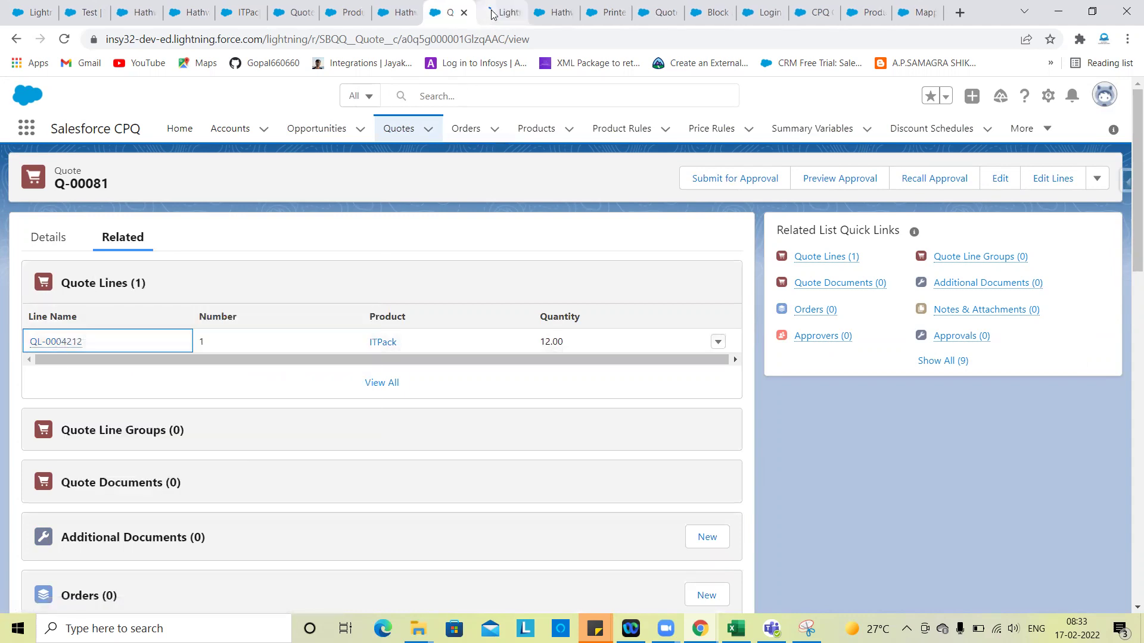
click(492, 13)
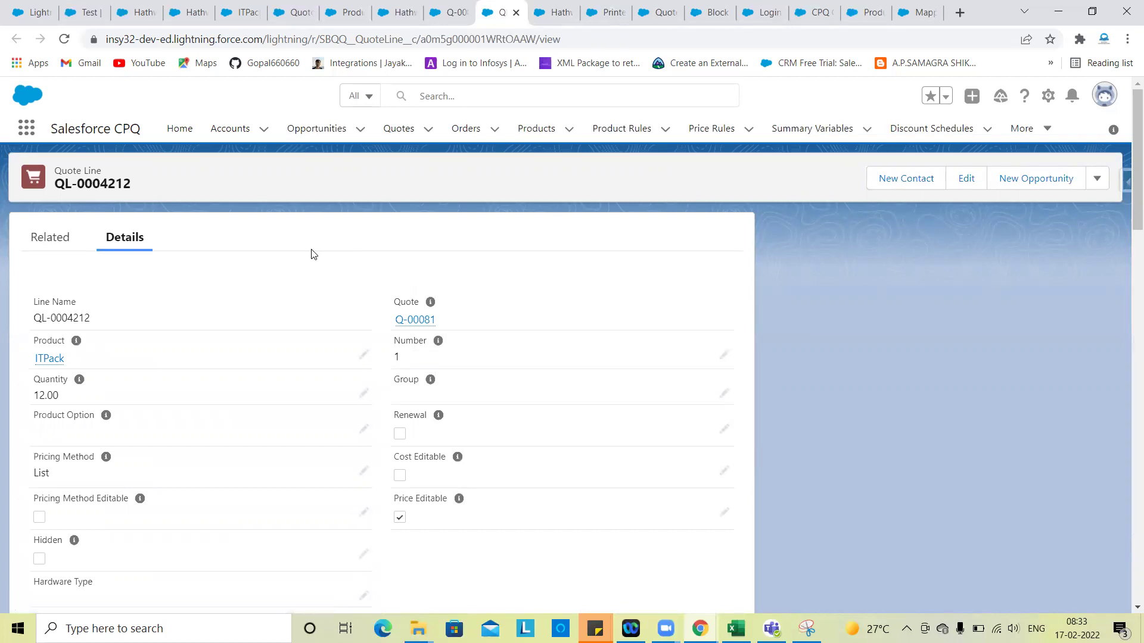
Step: Check the Hardware field in the ITPack quote line's details
scroll(314, 401, down, 5)
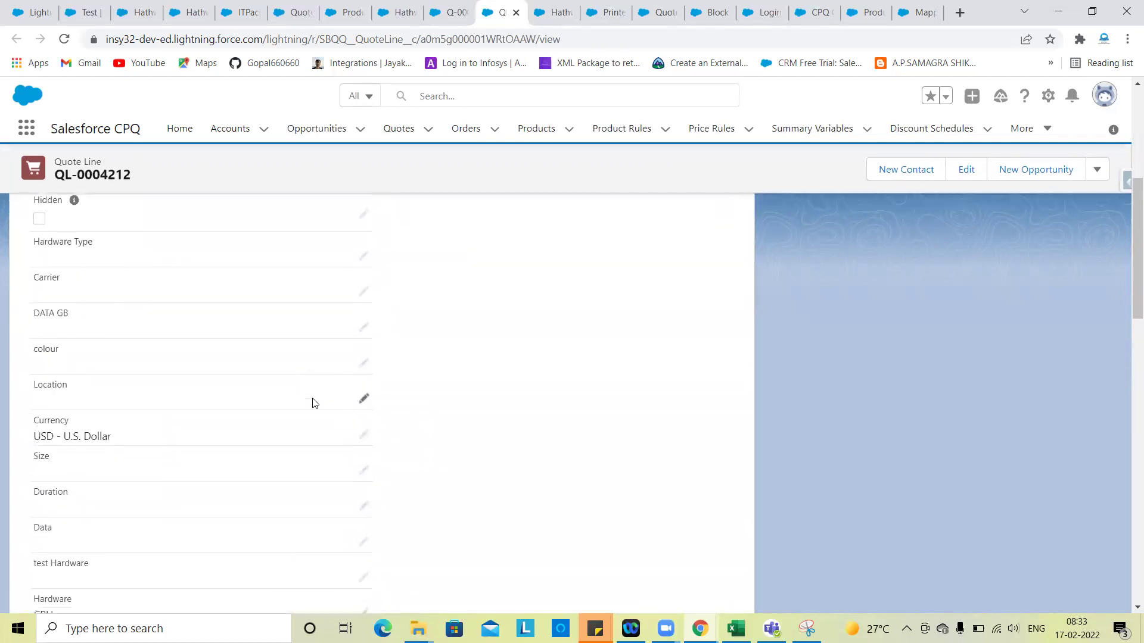
scroll(314, 403, down, 2)
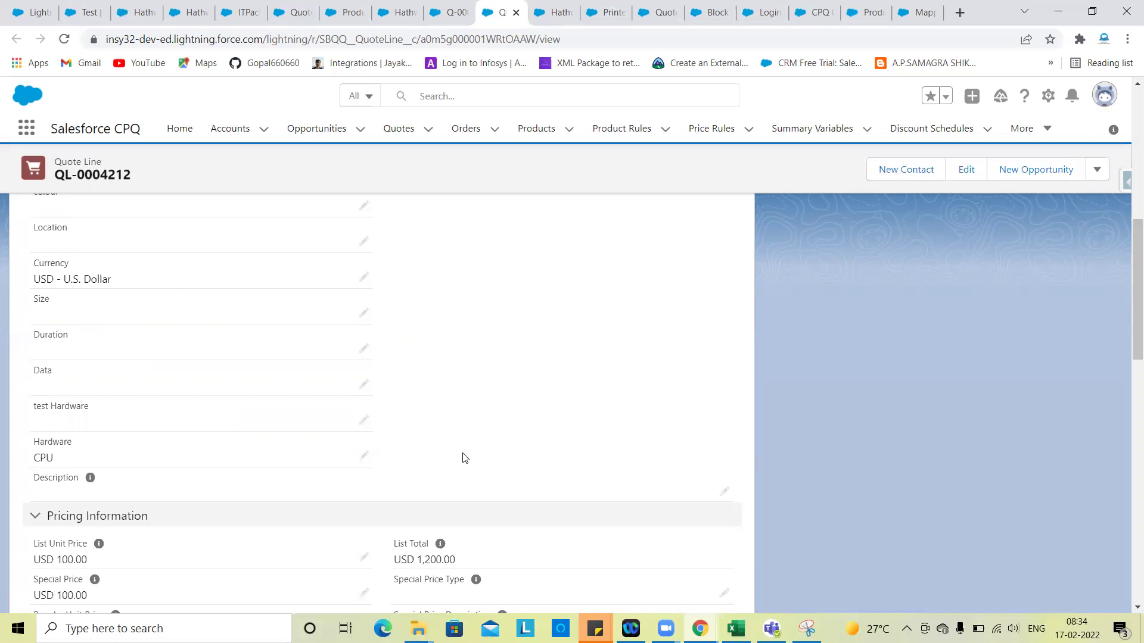
scroll(465, 457, down, 1)
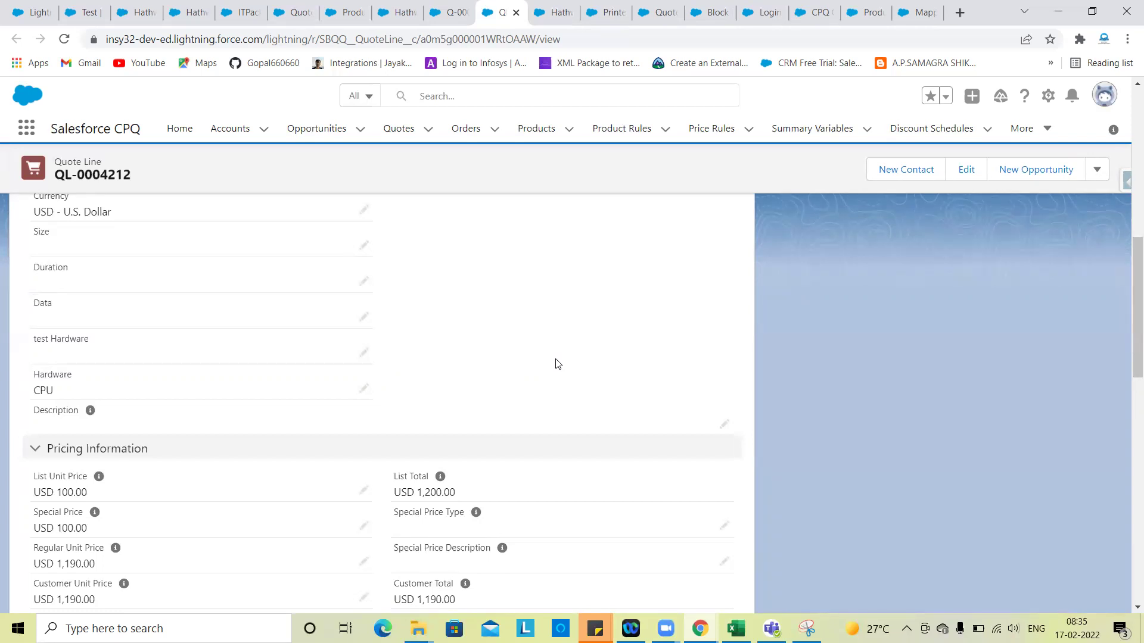
Step: Switch to the Mapping Custom Fields Between Objects help article and read its One-Way Mapping and Mapping in the Configurator tables
click(871, 8)
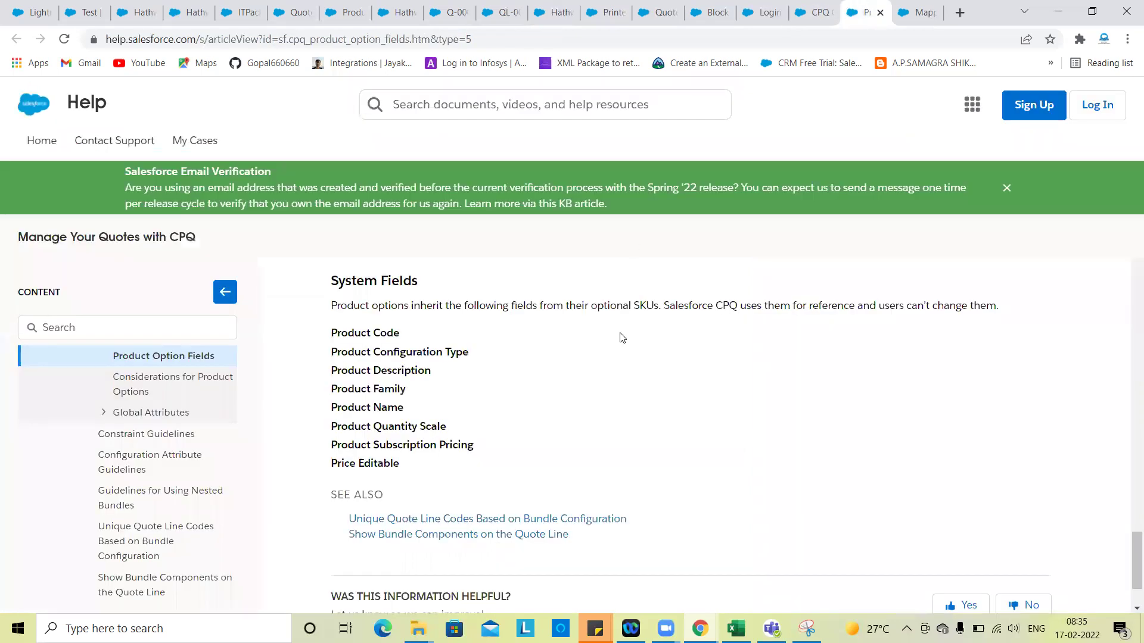
click(903, 7)
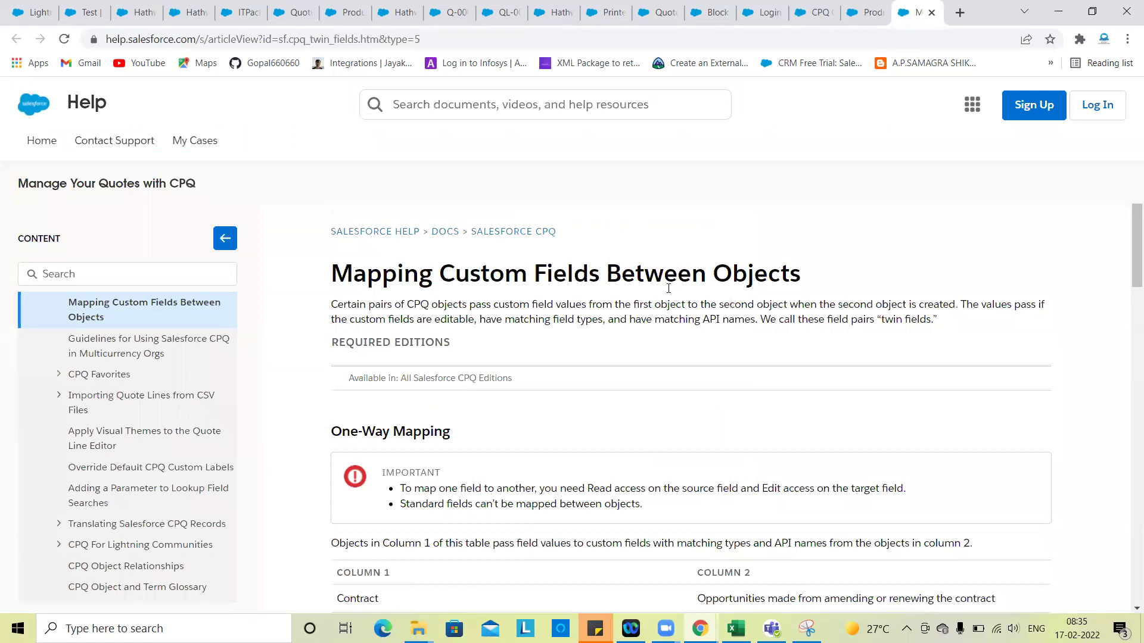
scroll(581, 381, down, 2)
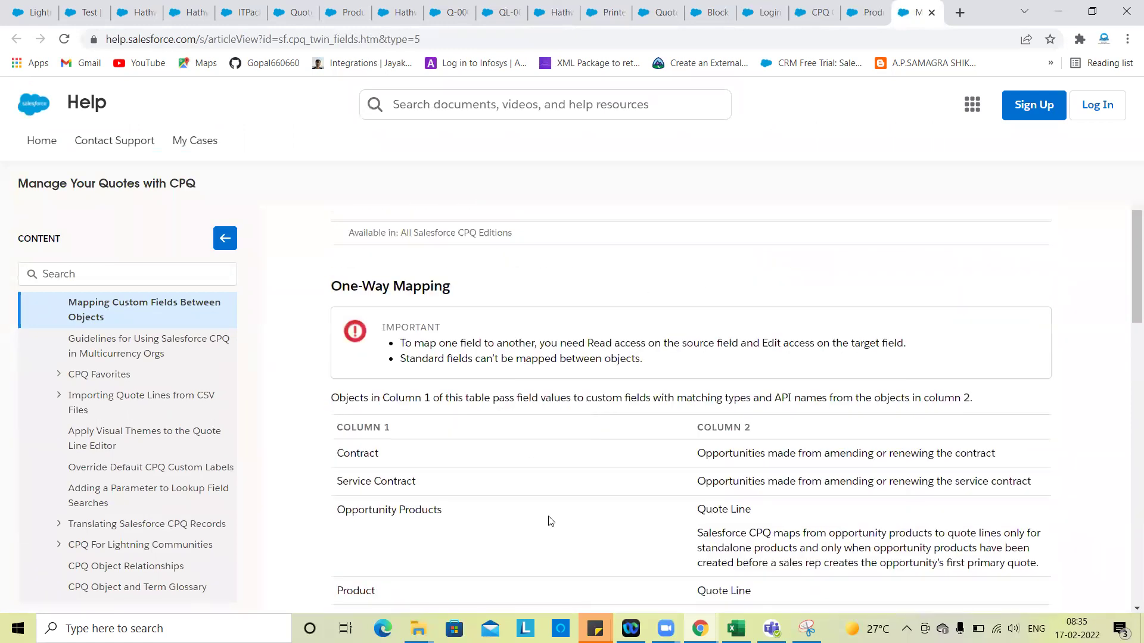
scroll(551, 522, down, 3)
scroll(549, 520, down, 1)
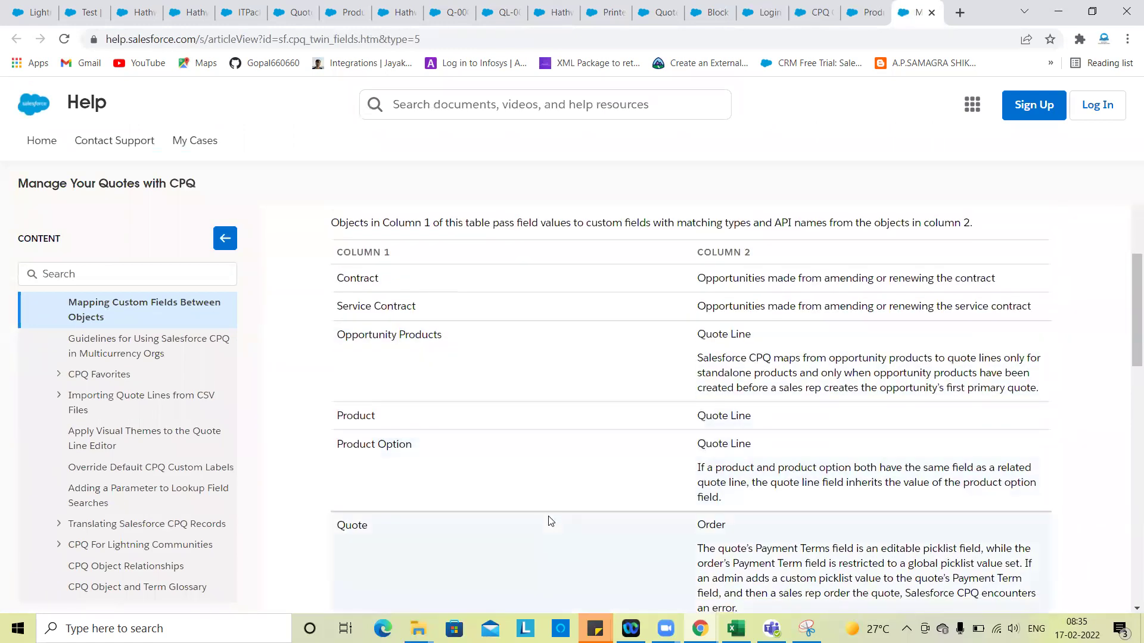
scroll(513, 441, down, 2)
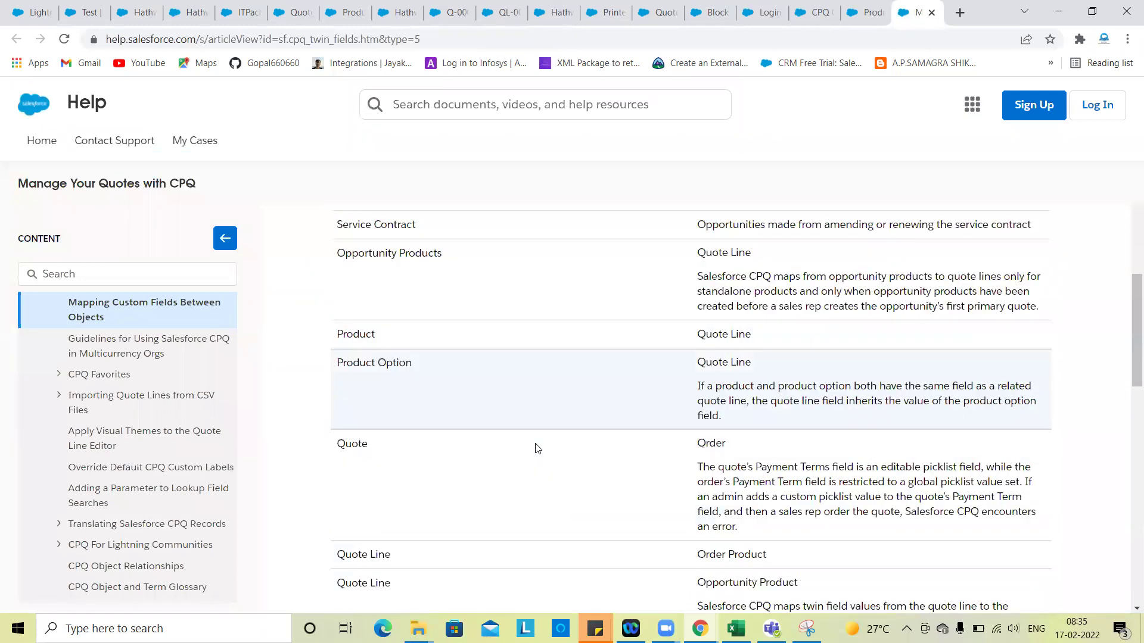
scroll(556, 425, up, 1)
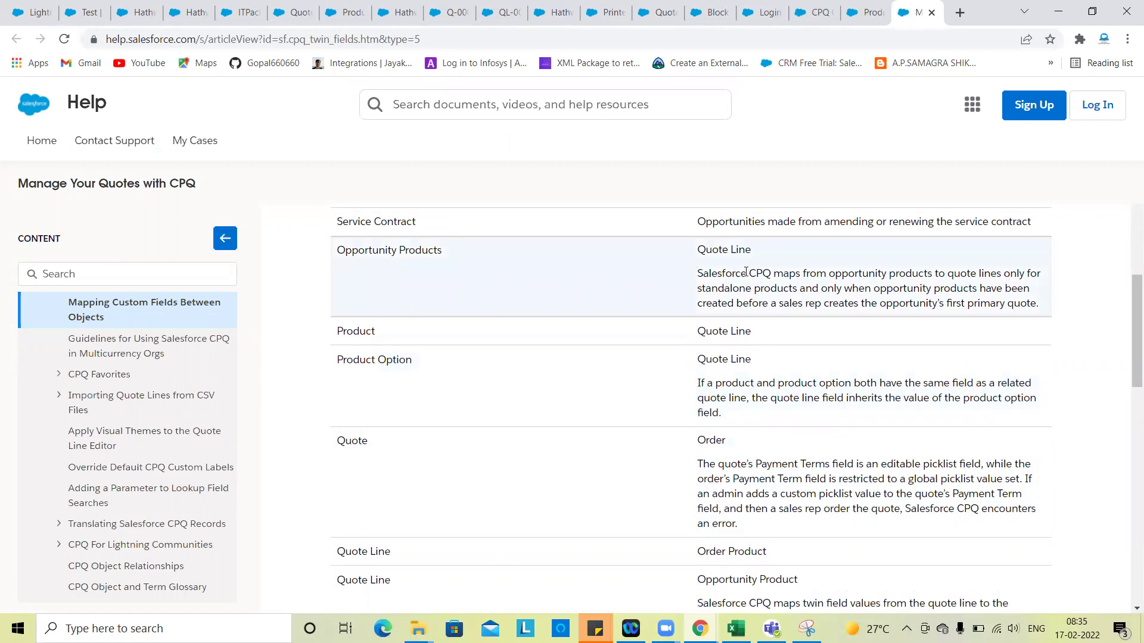
scroll(640, 289, up, 2)
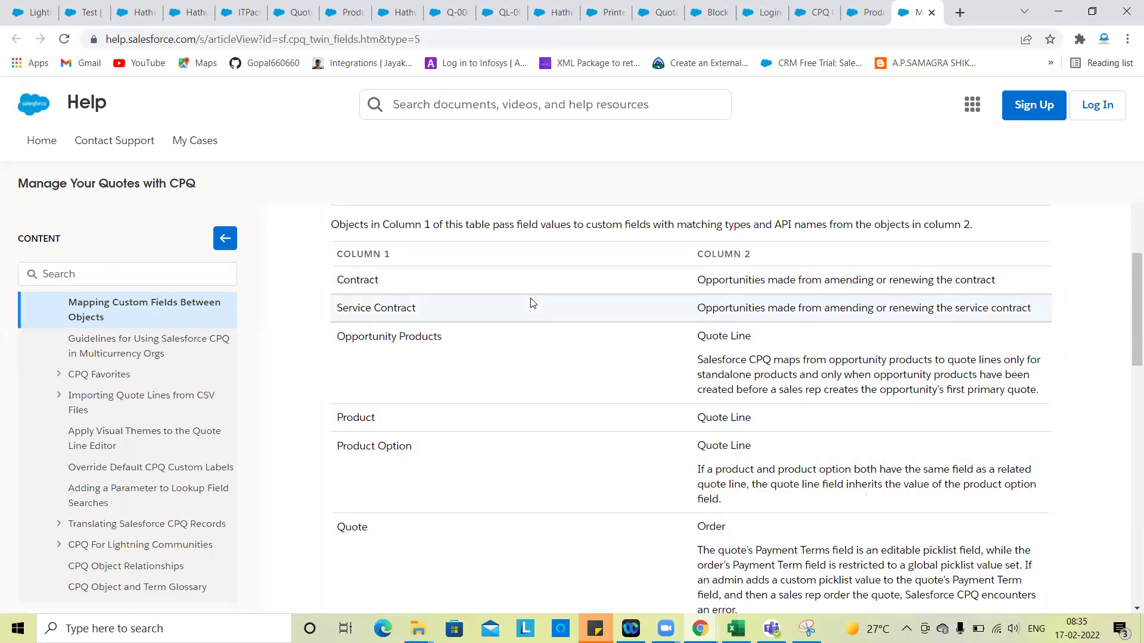
scroll(574, 421, down, 3)
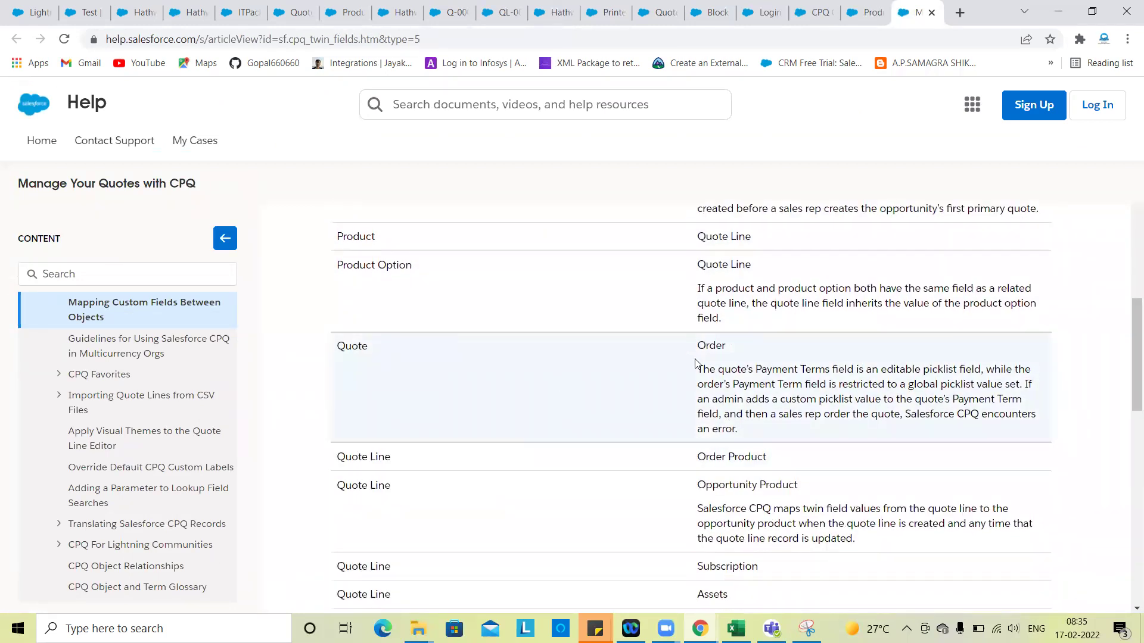
scroll(587, 428, down, 2)
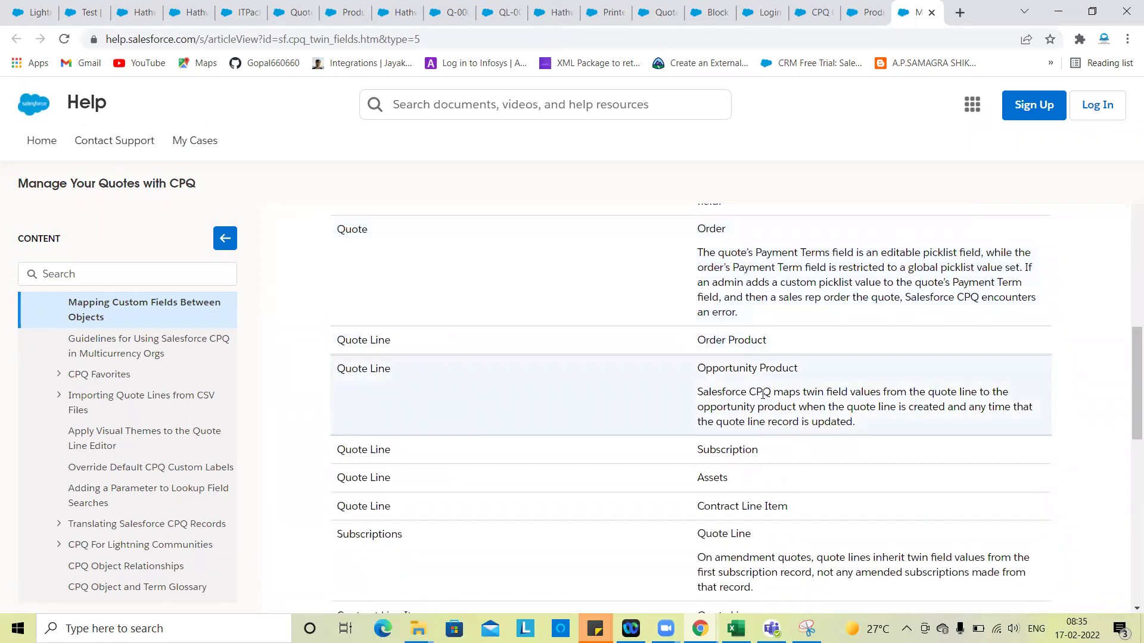
scroll(477, 432, down, 1)
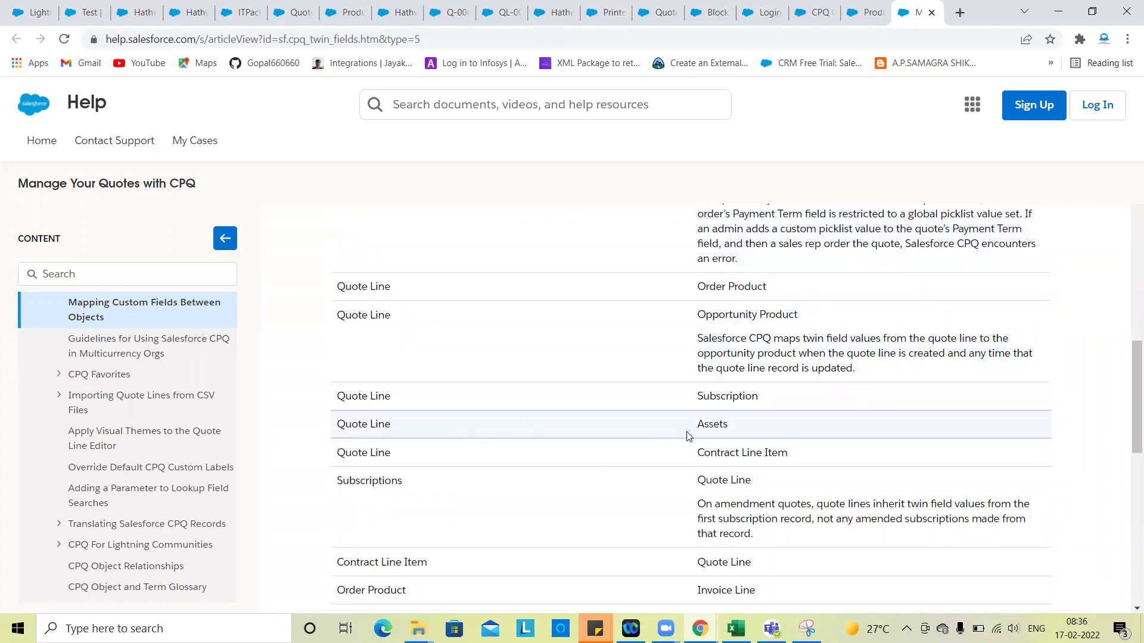
scroll(554, 470, down, 2)
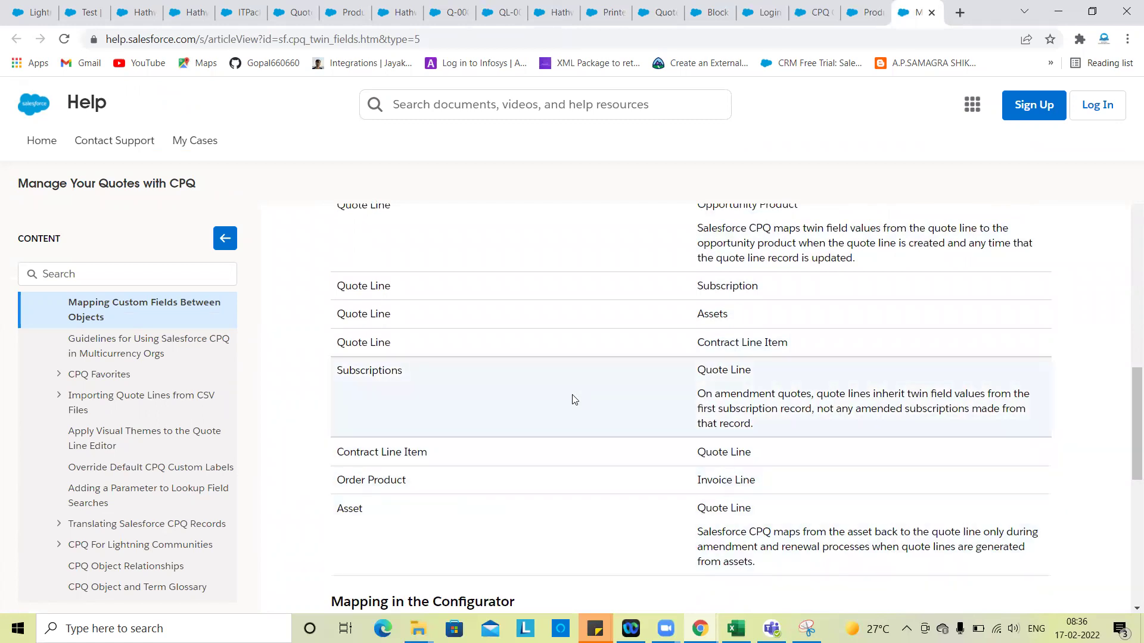
scroll(572, 399, down, 2)
scroll(536, 393, down, 3)
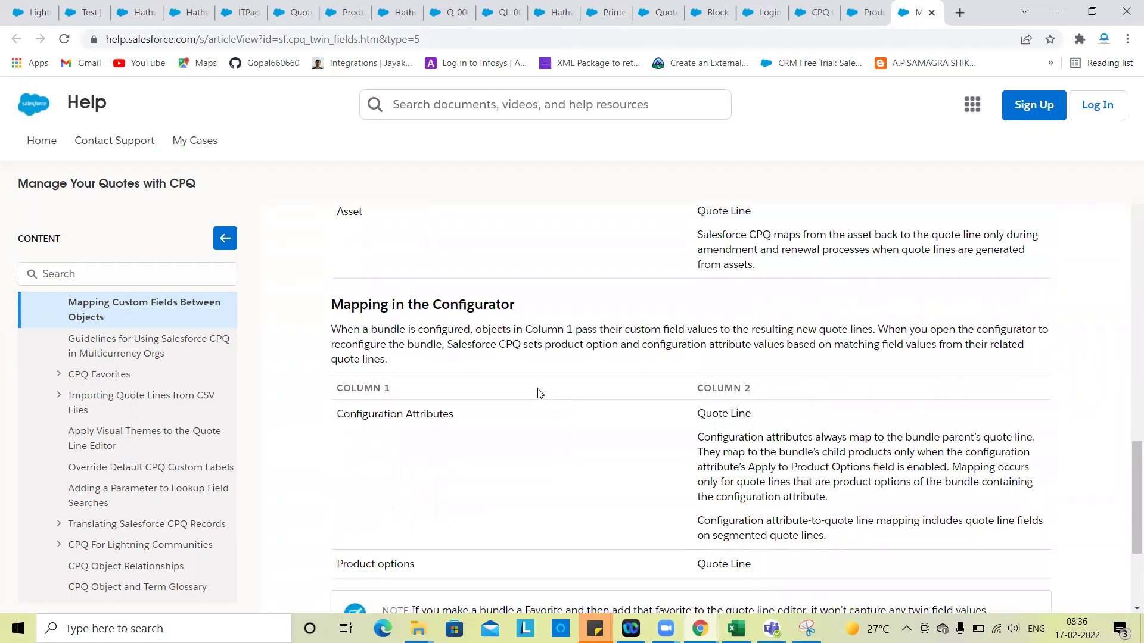
scroll(530, 471, down, 3)
Step: Go back over the One-Way Mapping table, reviewing the rows from Opportunity Products and Product Option through Asset
scroll(544, 387, up, 8)
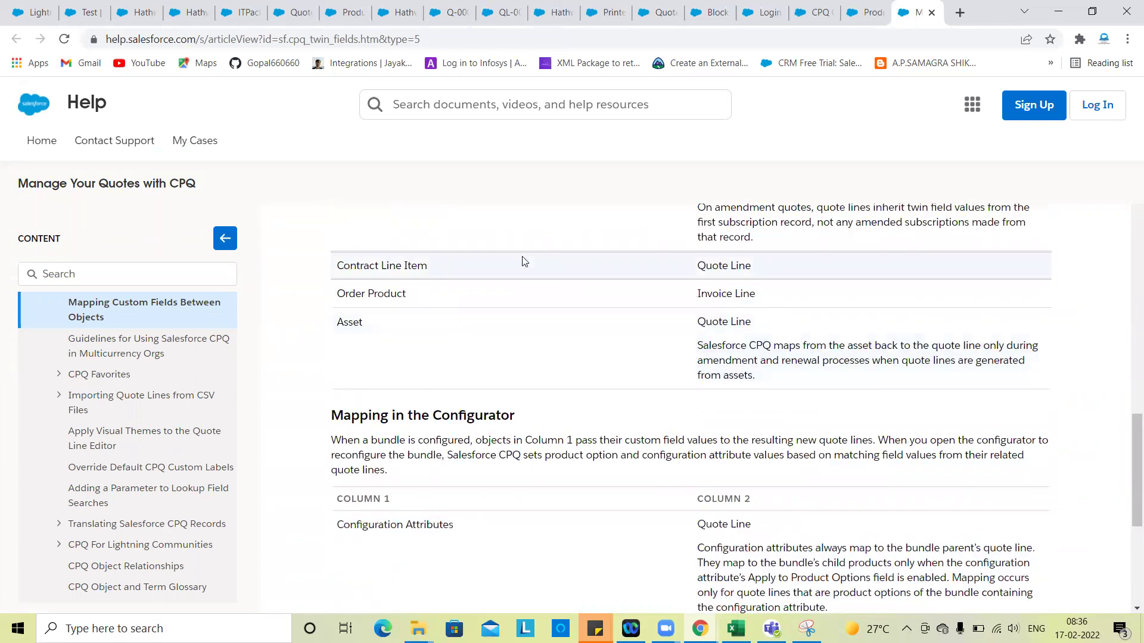
scroll(512, 351, up, 8)
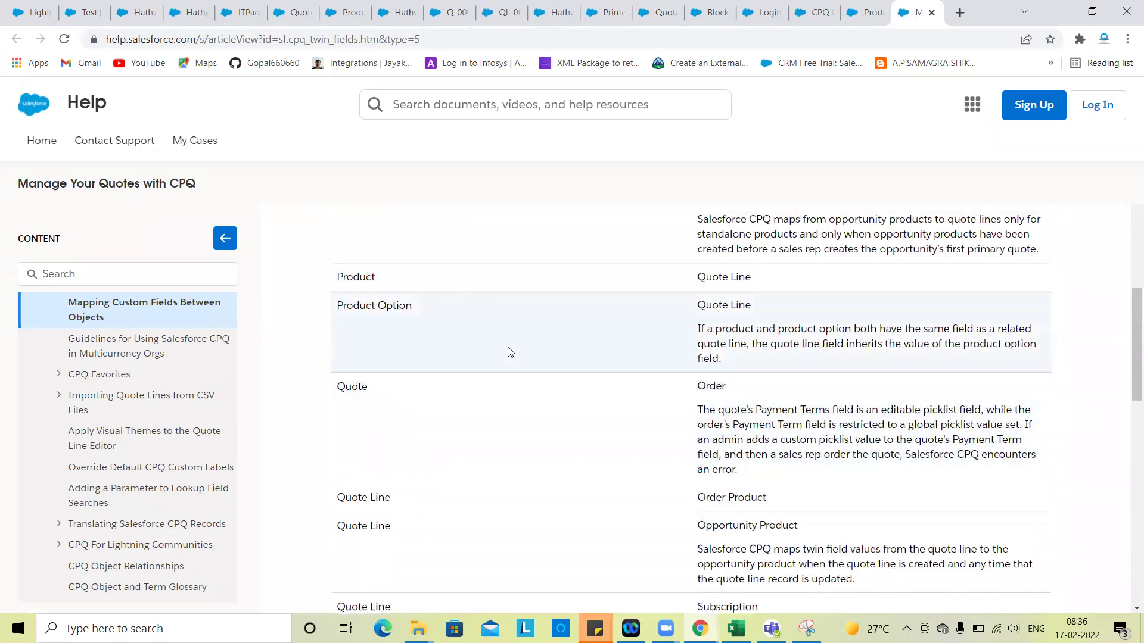
scroll(507, 350, up, 2)
scroll(507, 350, down, 3)
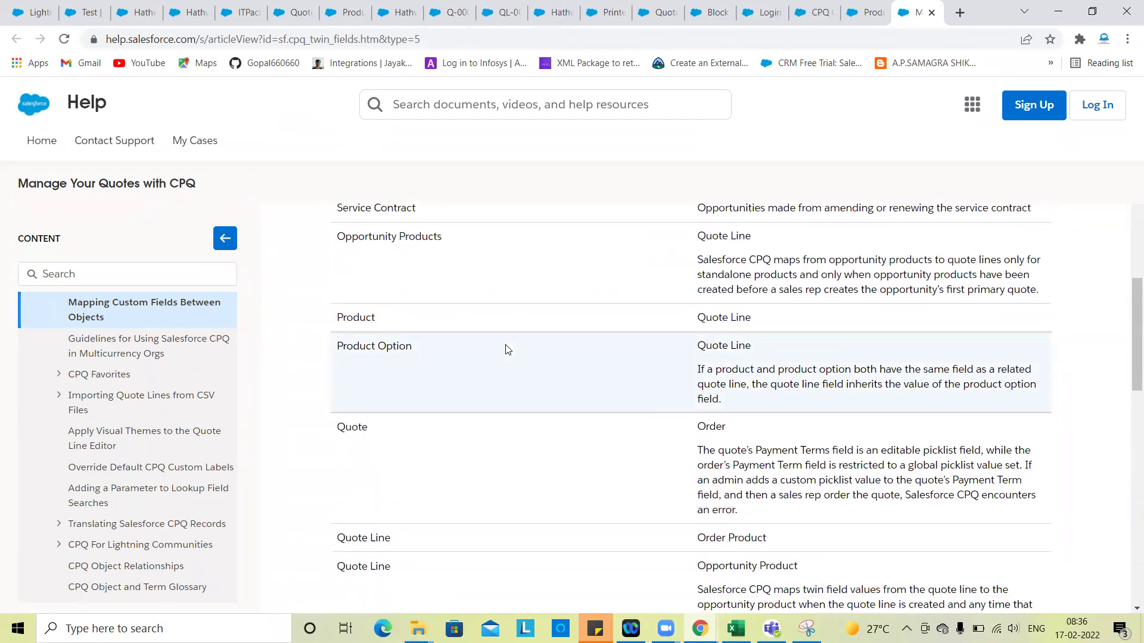
scroll(554, 472, up, 1)
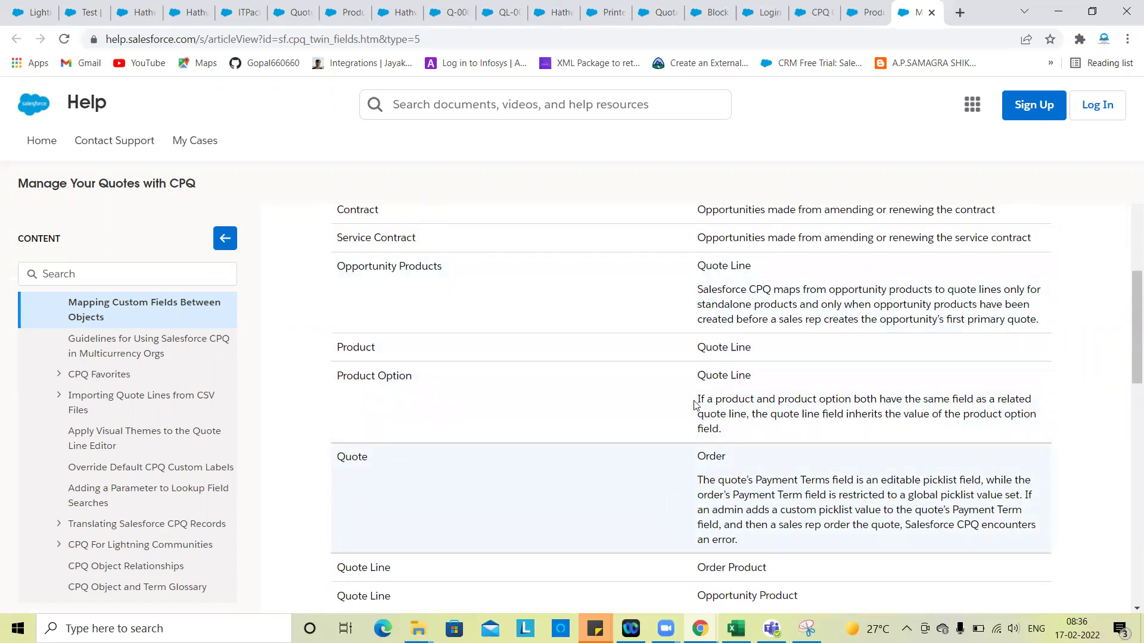
scroll(656, 441, down, 3)
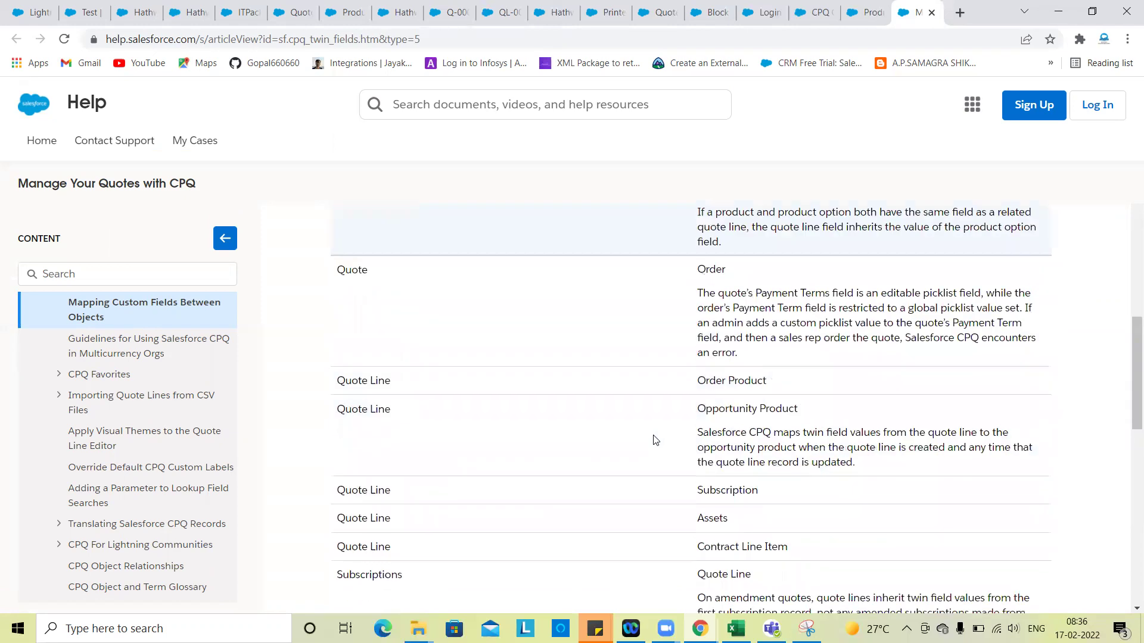
scroll(615, 478, down, 1)
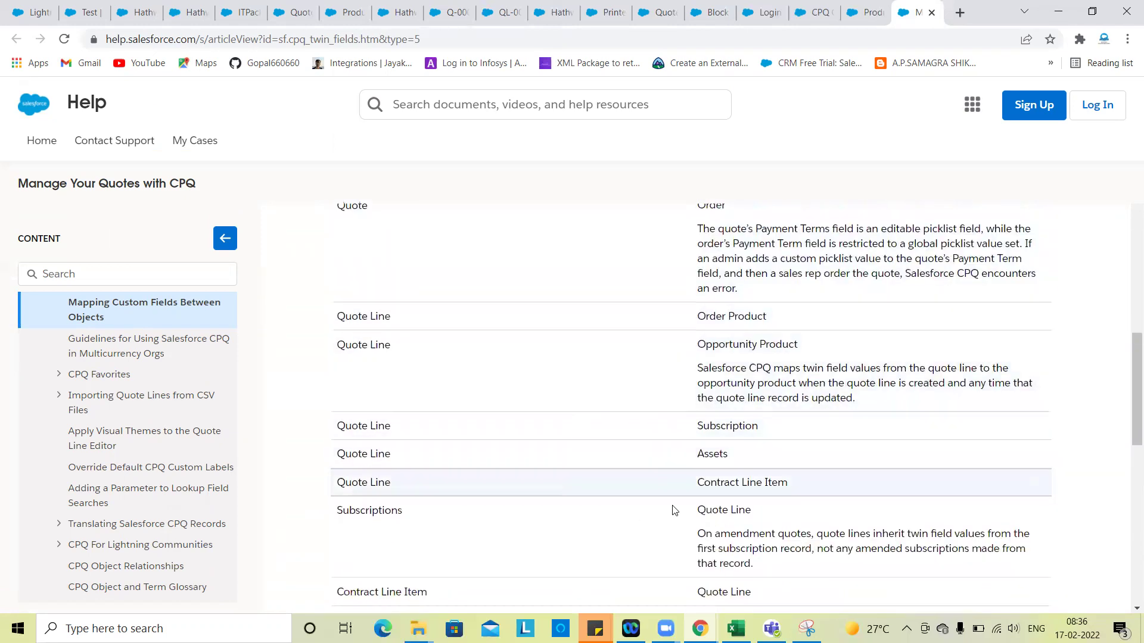
scroll(673, 510, down, 4)
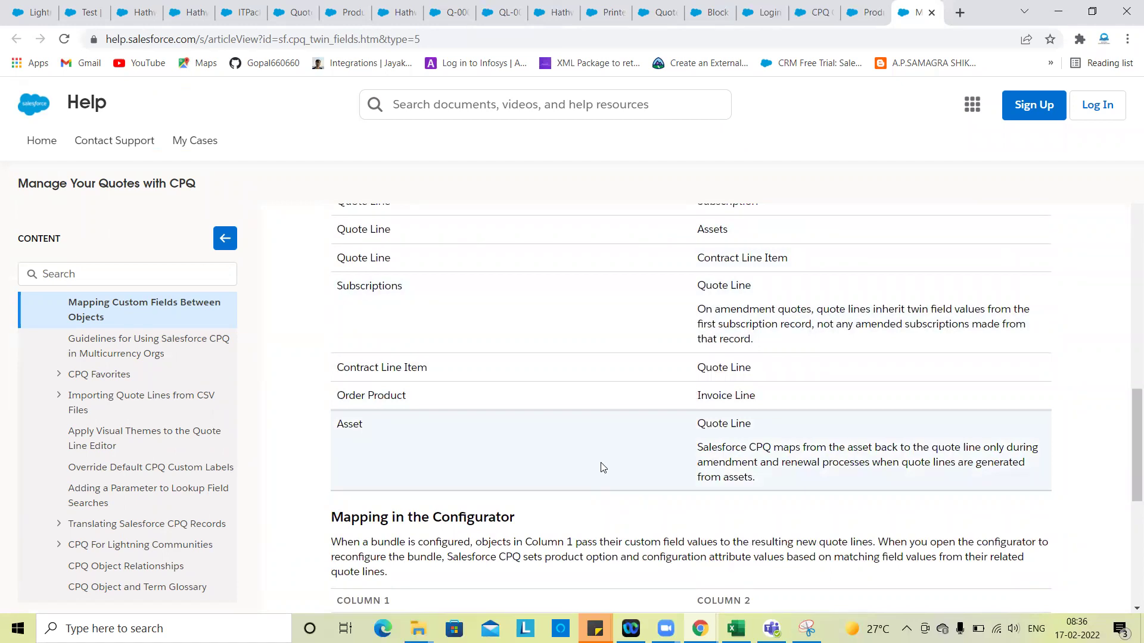
scroll(528, 434, up, 5)
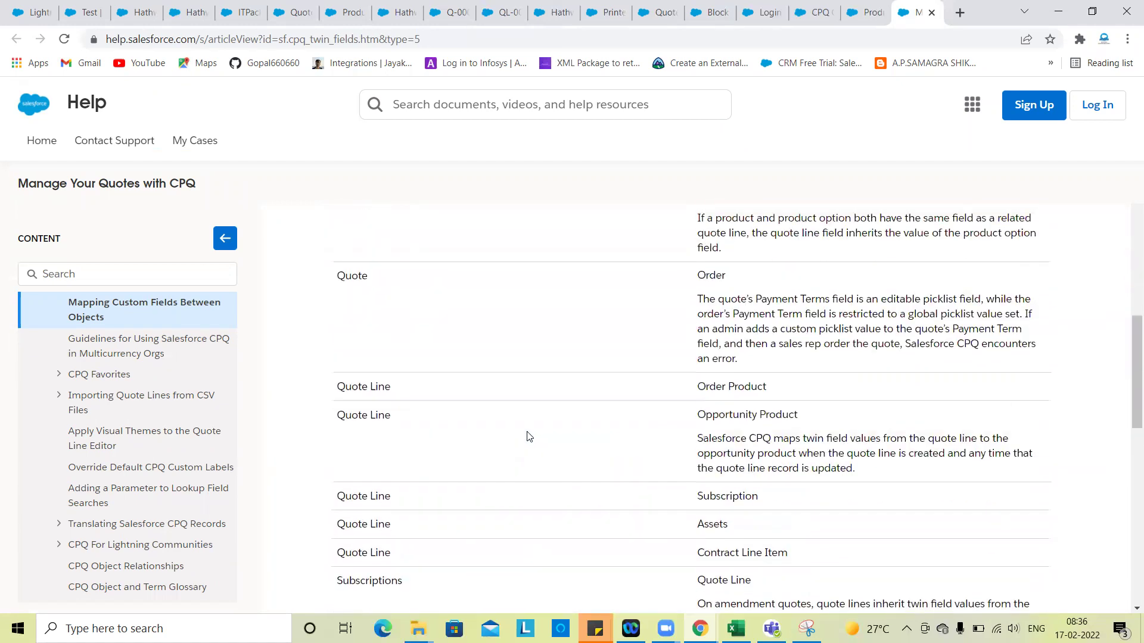
scroll(529, 437, up, 3)
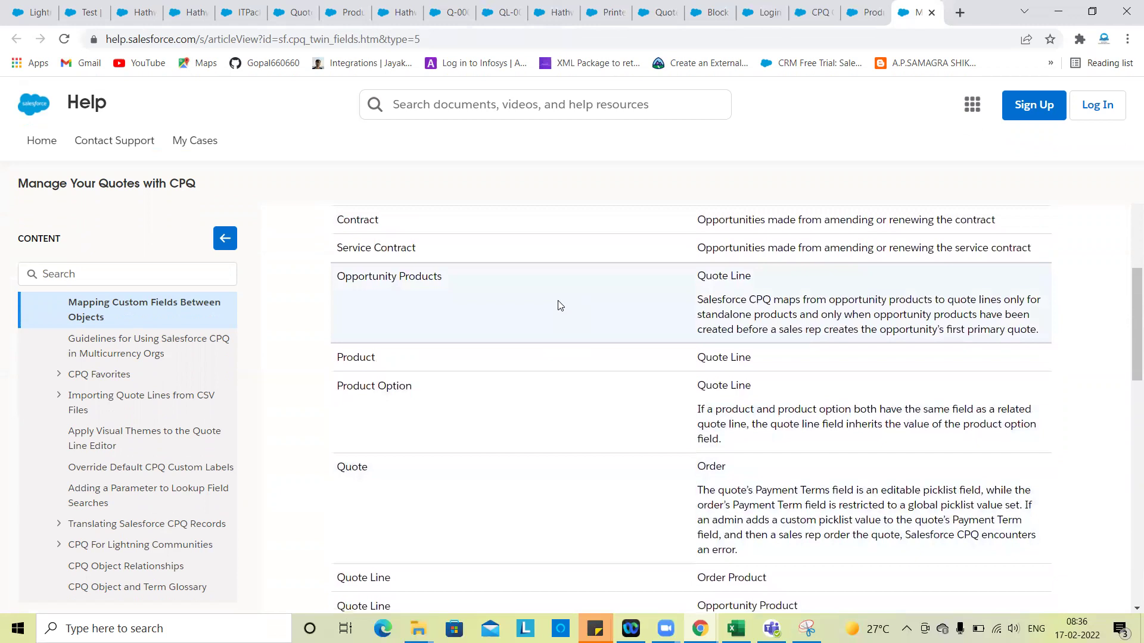
Step: Read the One-Way Mapping table from the Opportunity Products row down through the Quote, Quote Line, Subscriptions and Asset rows
scroll(559, 305, down, 1)
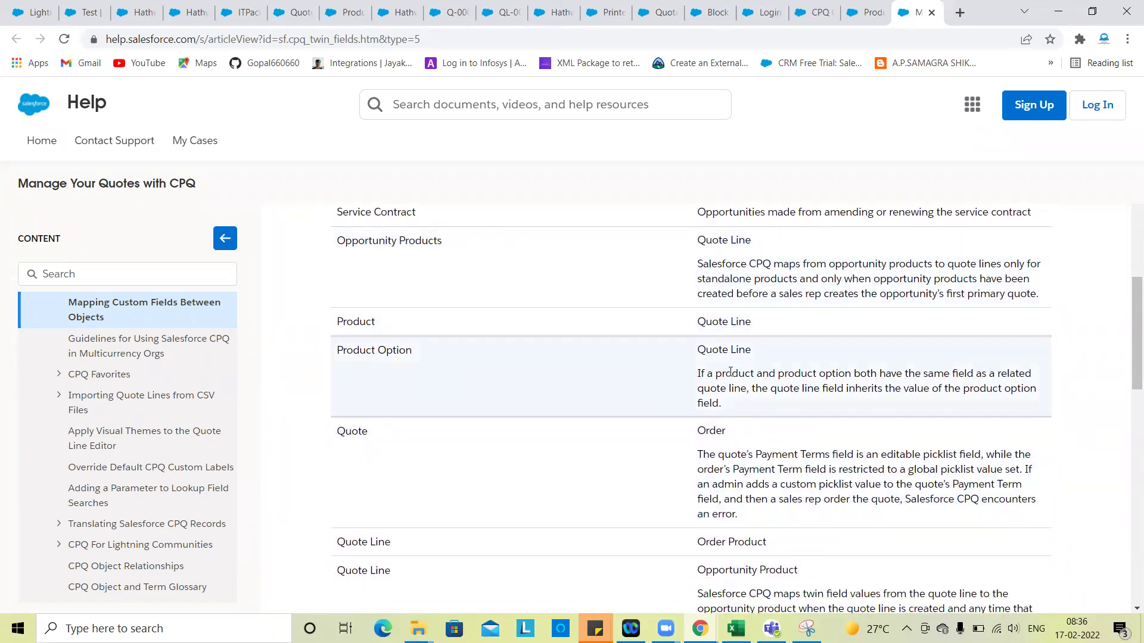
scroll(583, 424, down, 1)
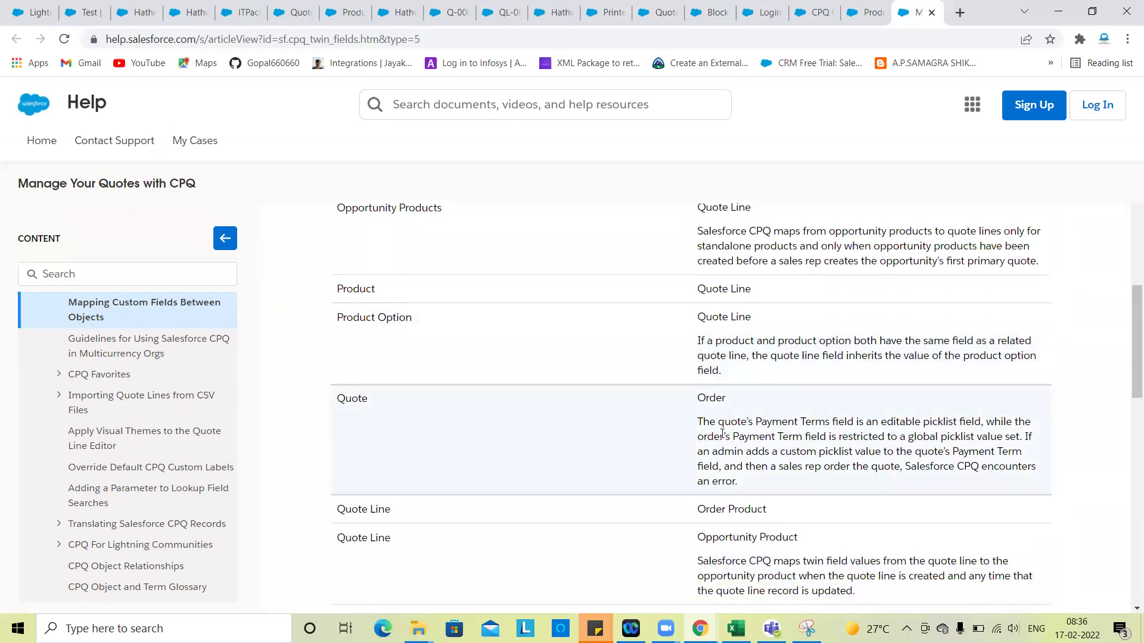
scroll(595, 429, down, 3)
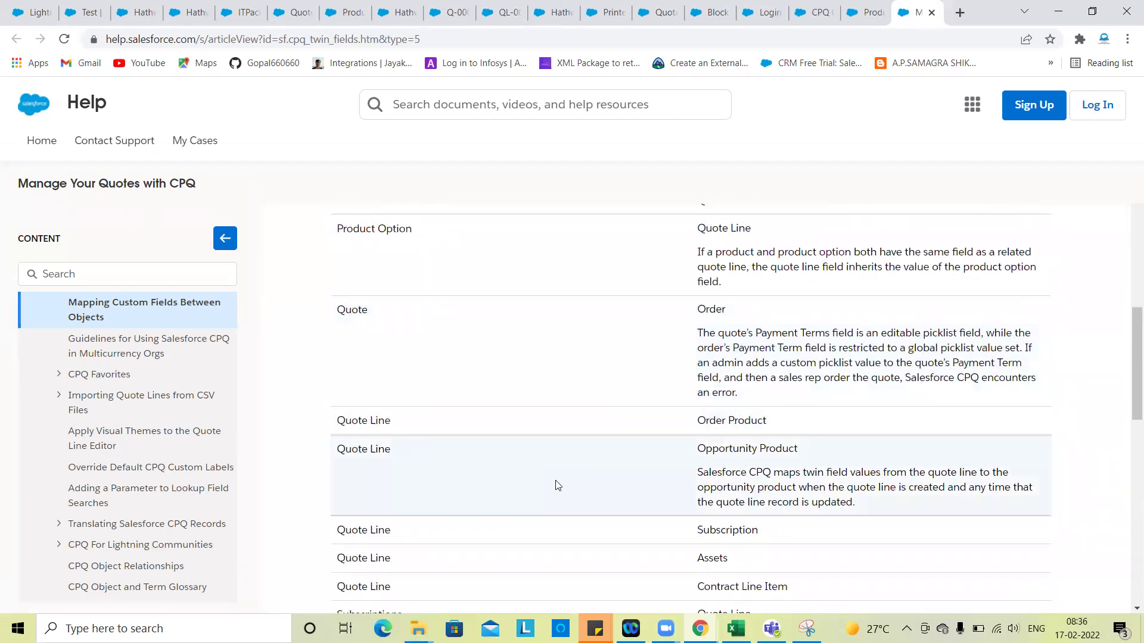
scroll(557, 483, down, 2)
scroll(596, 423, down, 3)
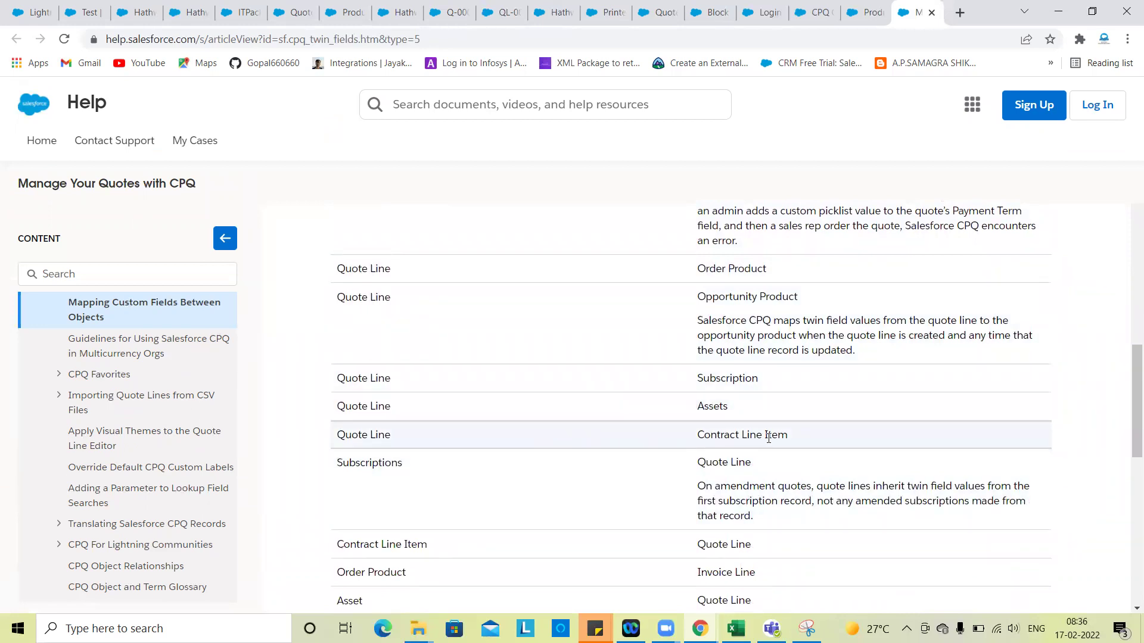
scroll(542, 504, down, 3)
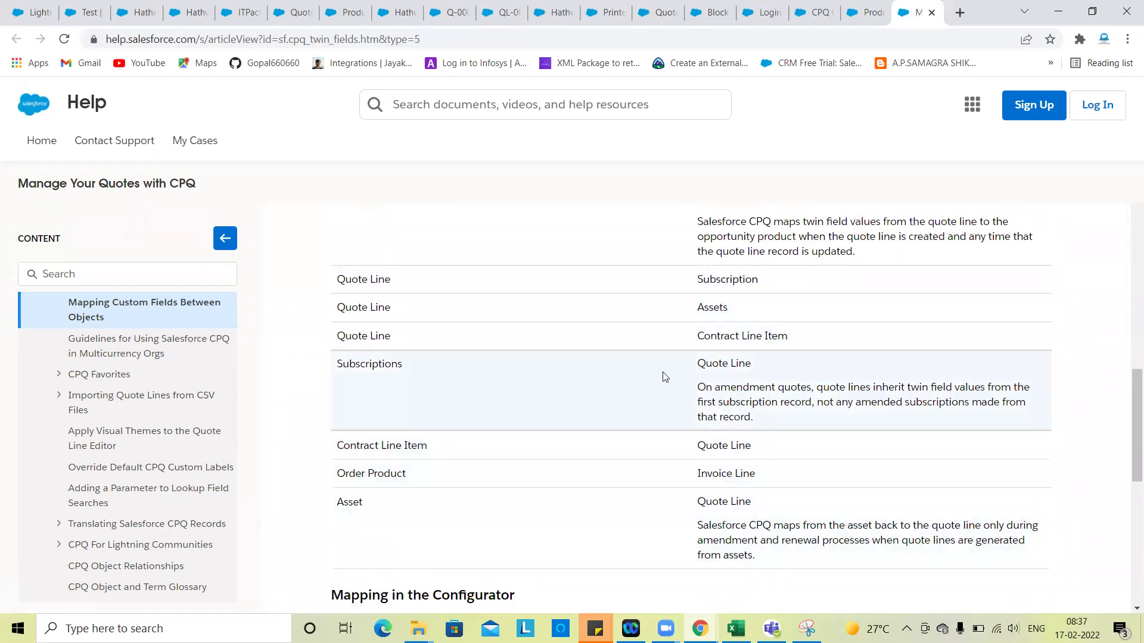
Step: Go back up the One-Way Mapping table to its column headings and review the Contract, Opportunity Products, Product and Product Option rows
scroll(664, 376, up, 4)
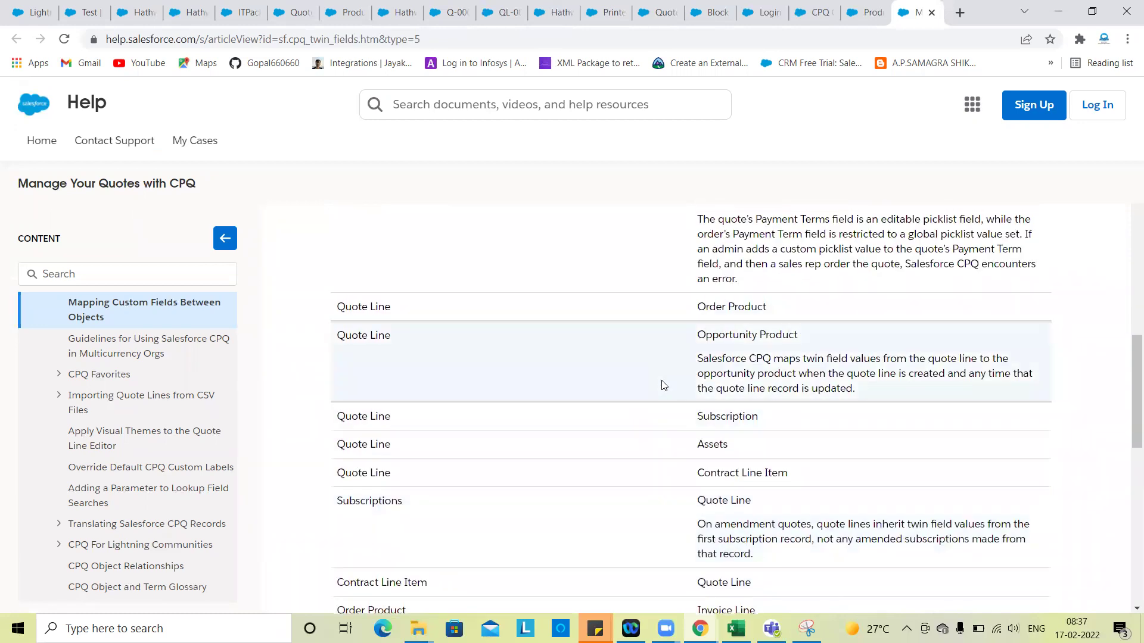
click(840, 34)
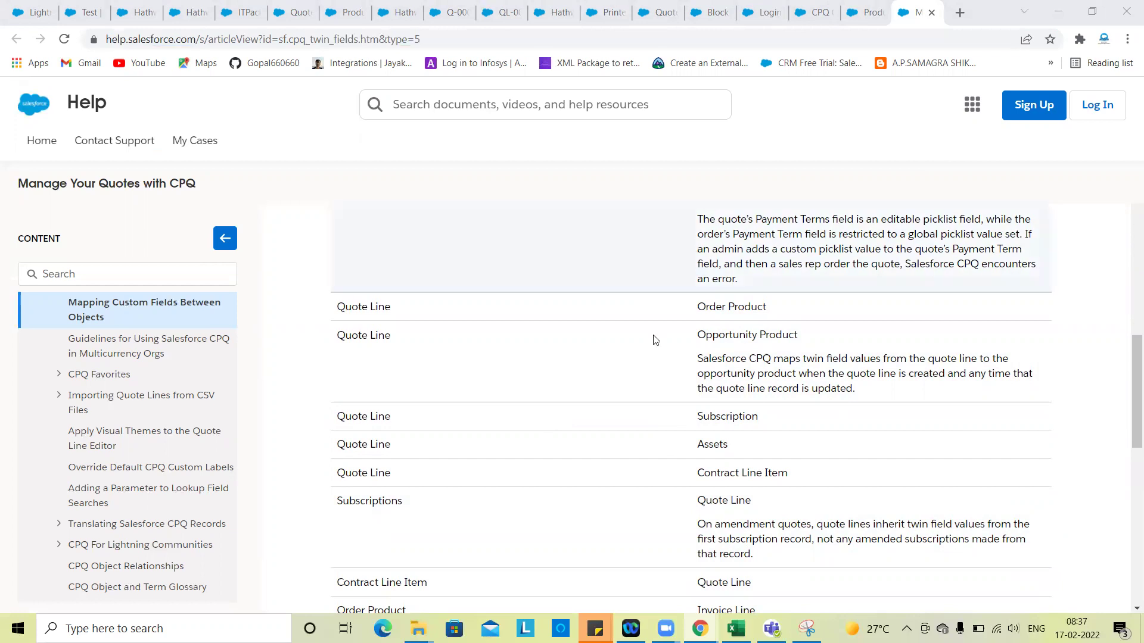
scroll(546, 384, up, 1)
scroll(547, 384, up, 2)
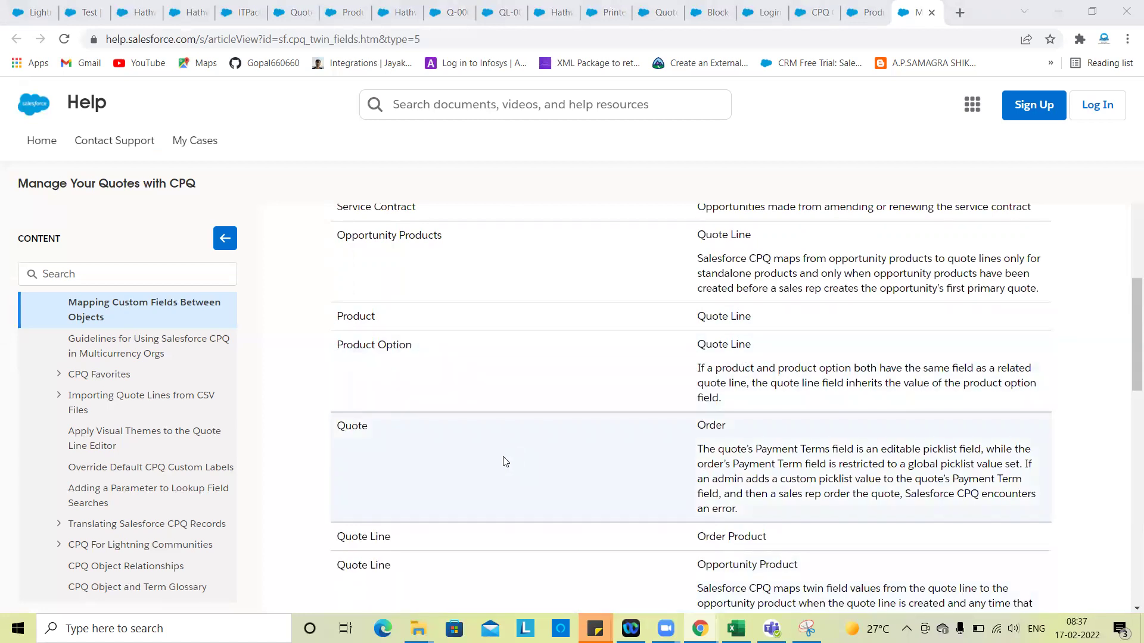
scroll(577, 383, down, 1)
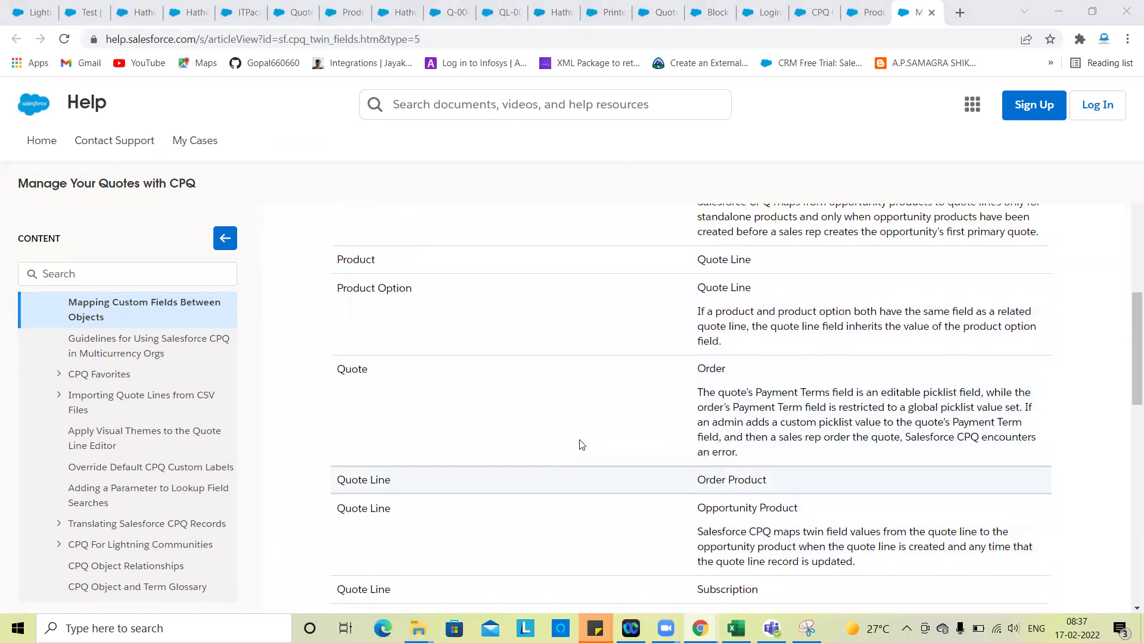
scroll(581, 445, up, 5)
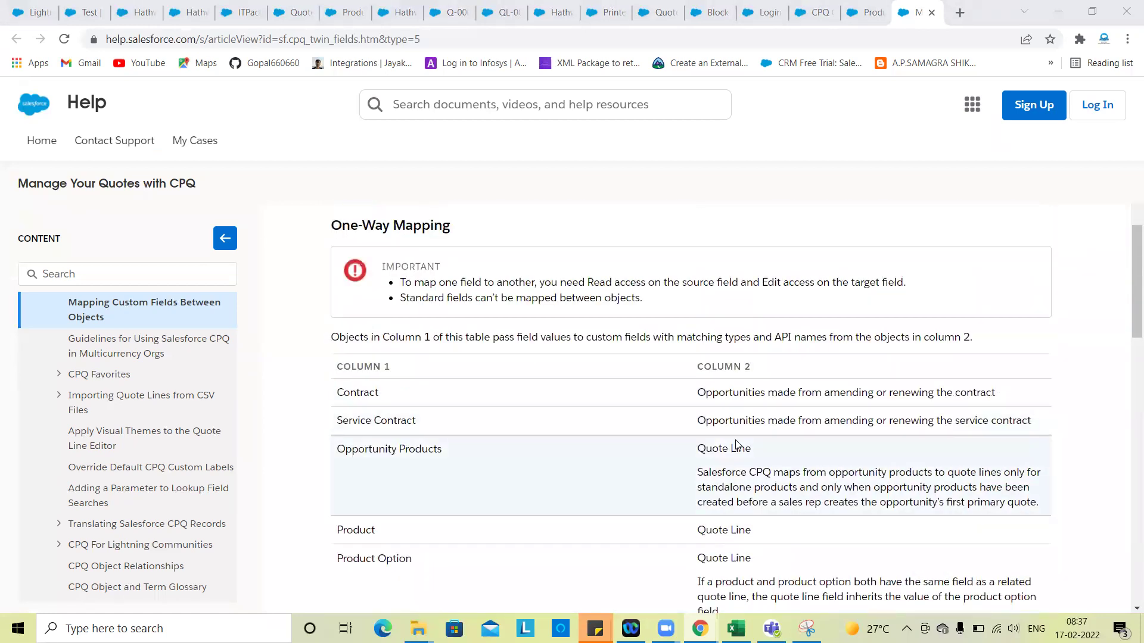
scroll(736, 445, down, 2)
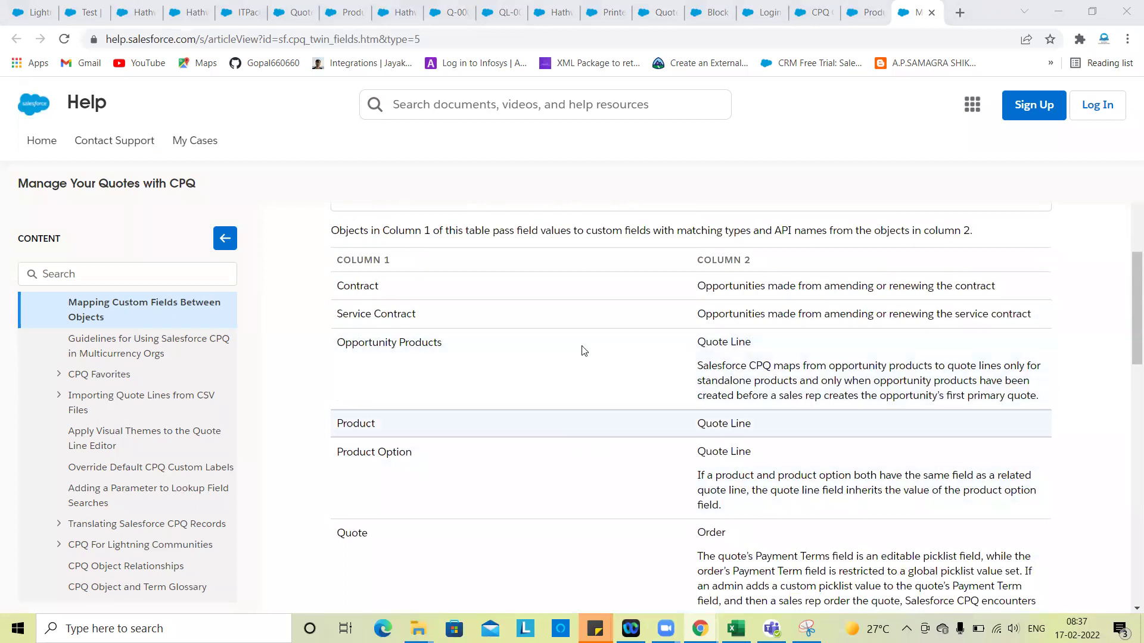
Step: Switch to the ITPack product record and look through its related lists down to Option Constraints
click(238, 6)
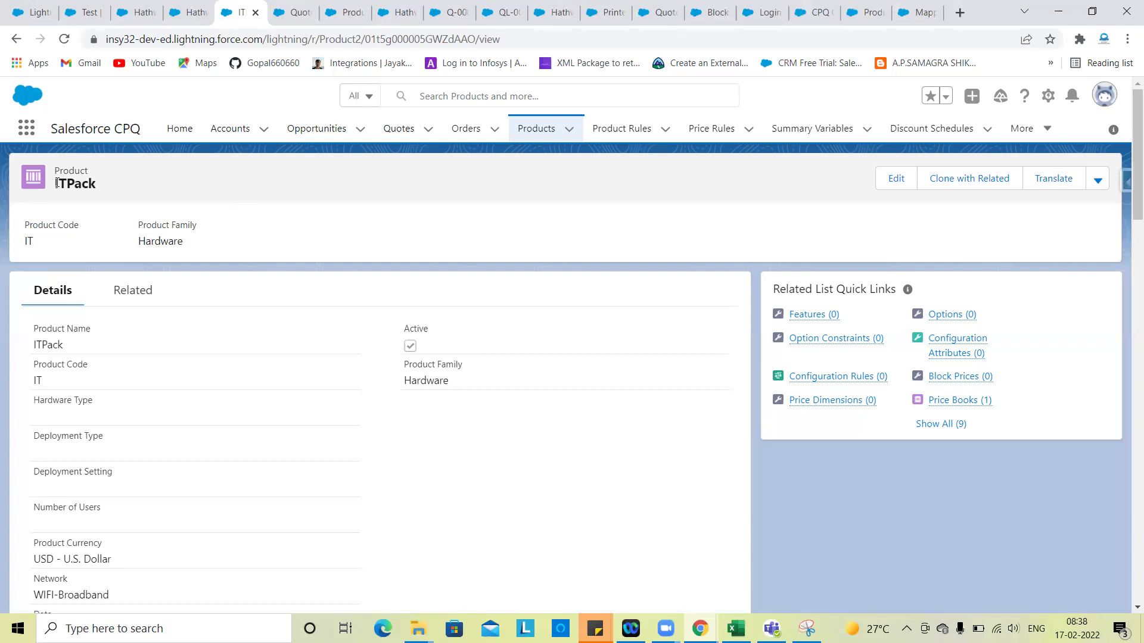
click(142, 293)
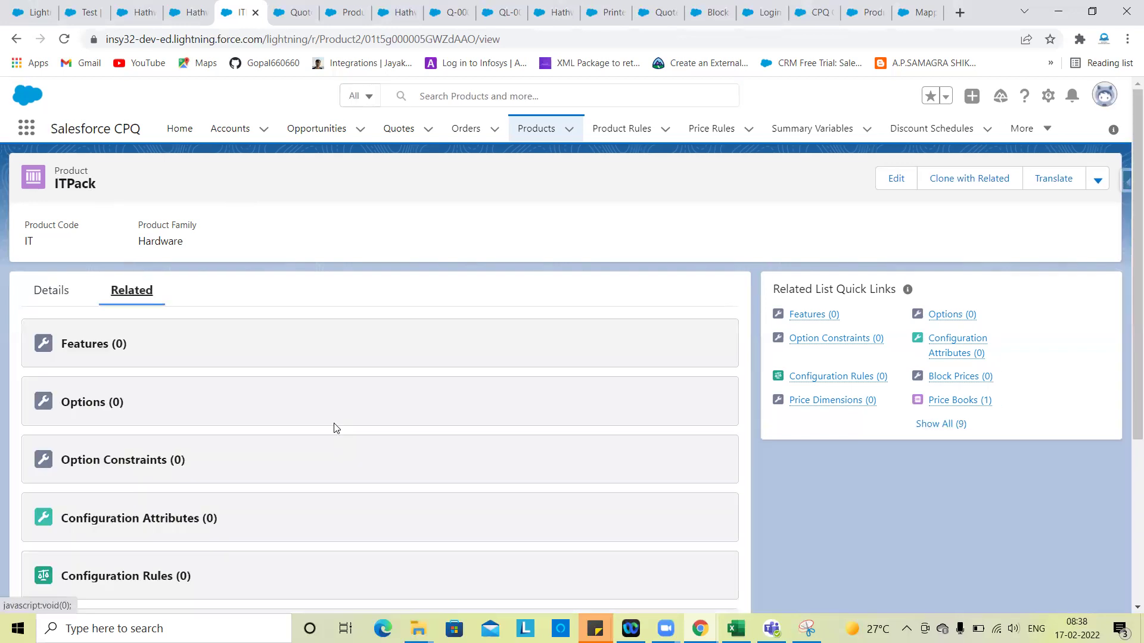
scroll(335, 428, down, 3)
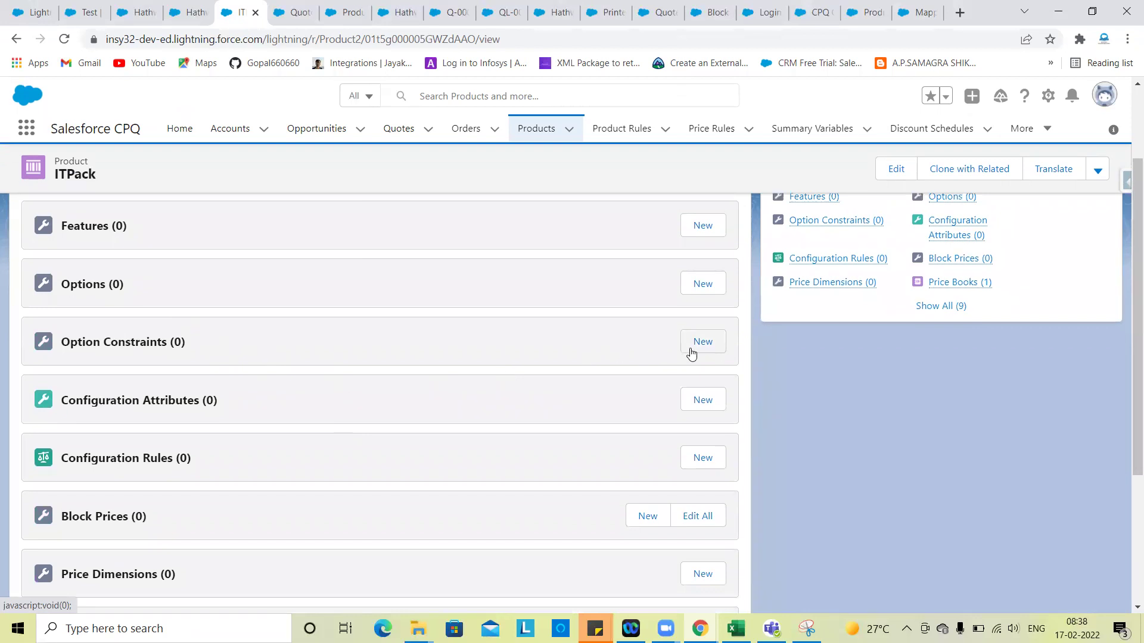
Step: Start a new option constraint for ITPack and try to find a constrained option with the search text PO-0000
click(691, 351)
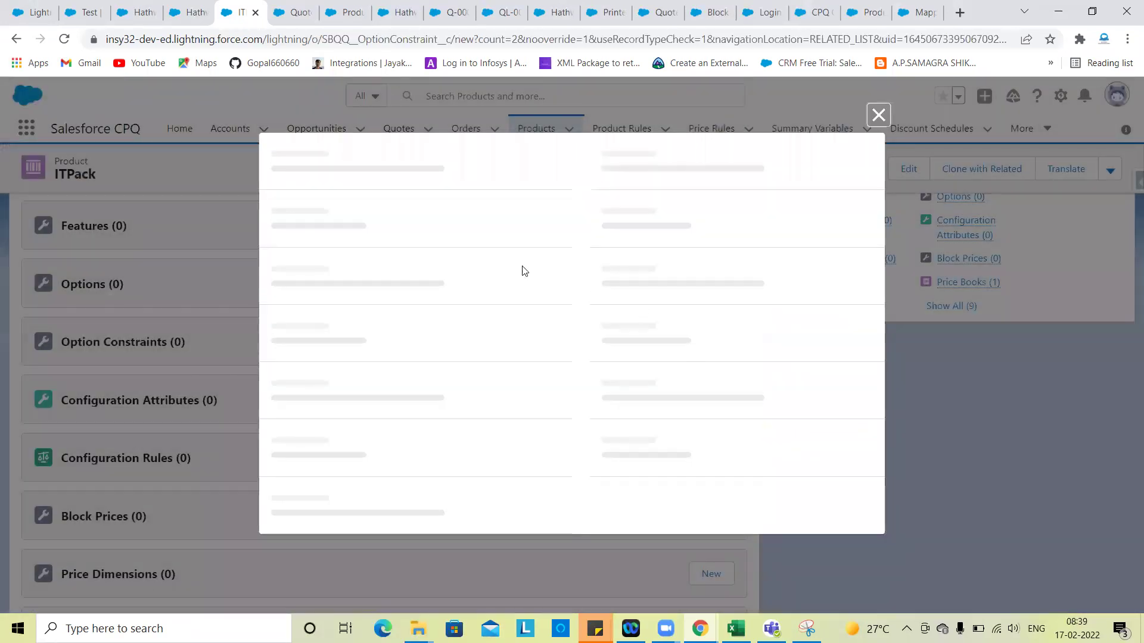
click(426, 310)
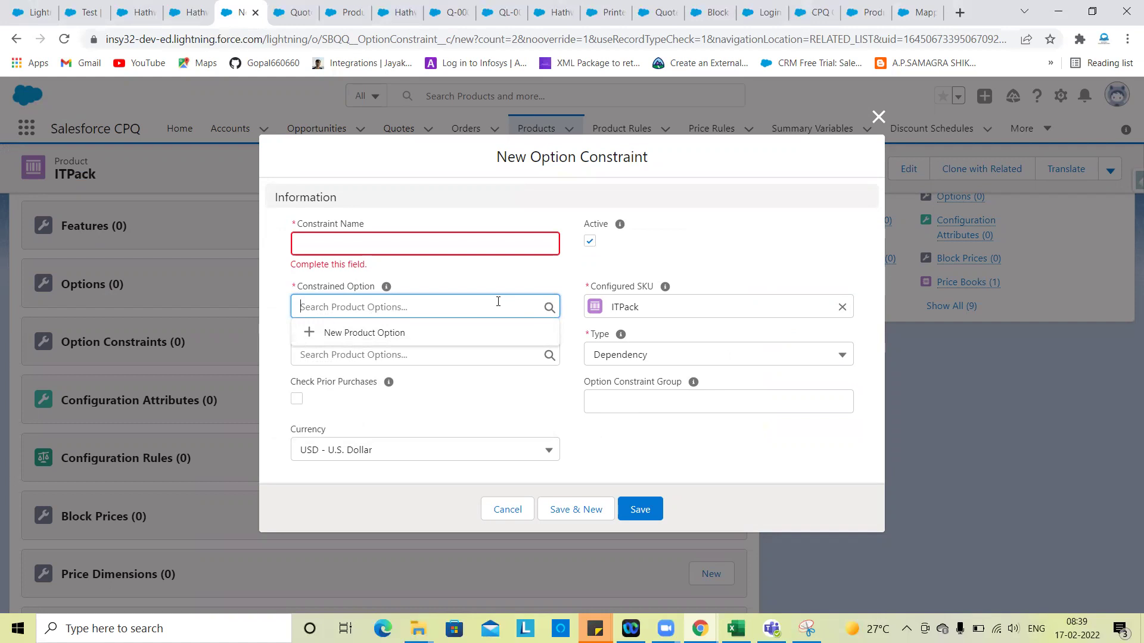
text(PO-)
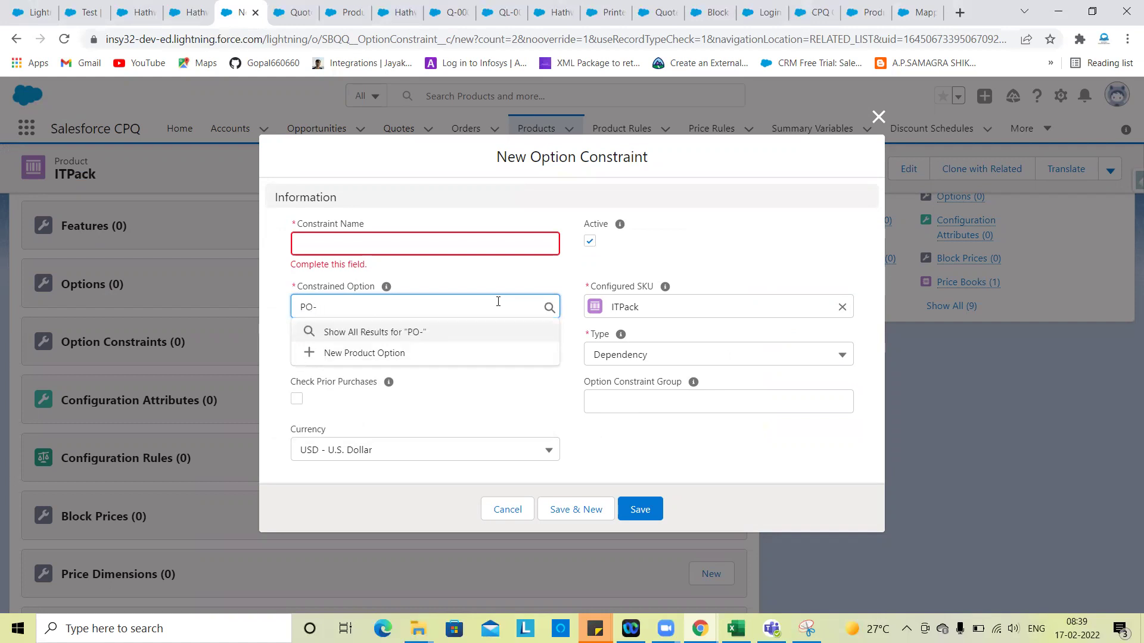
text(0000)
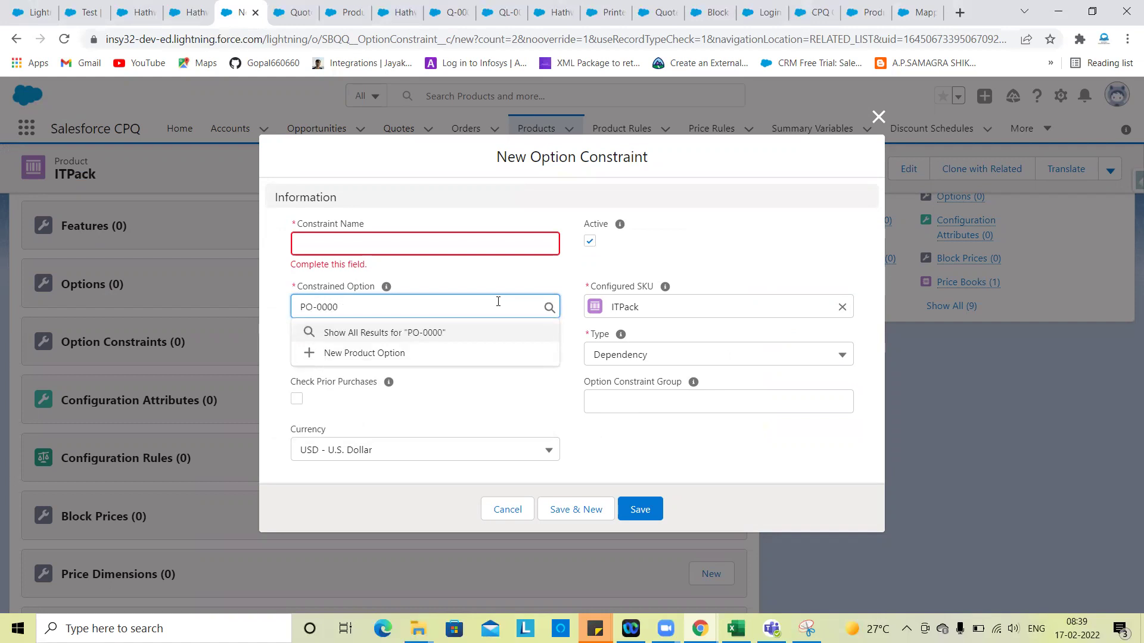
key(BackSpace)
key(BackSpace)
key(BackSpace)
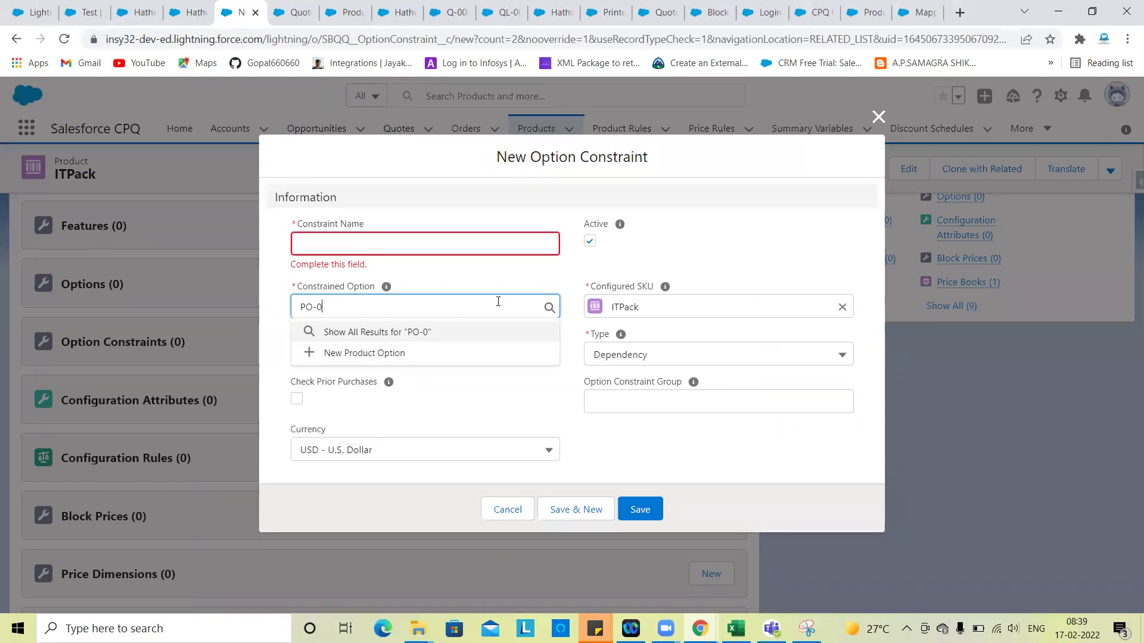
key(BackSpace)
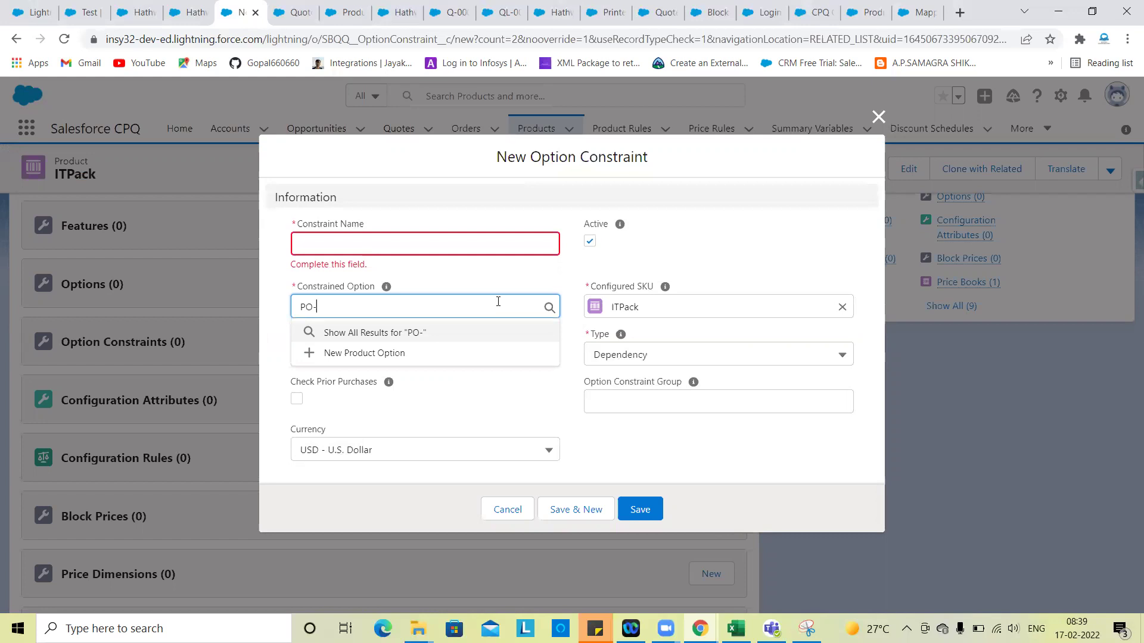
Step: Try to find PO-0001489 as the constrained option, clear the search and cancel the new option constraint
text(0001)
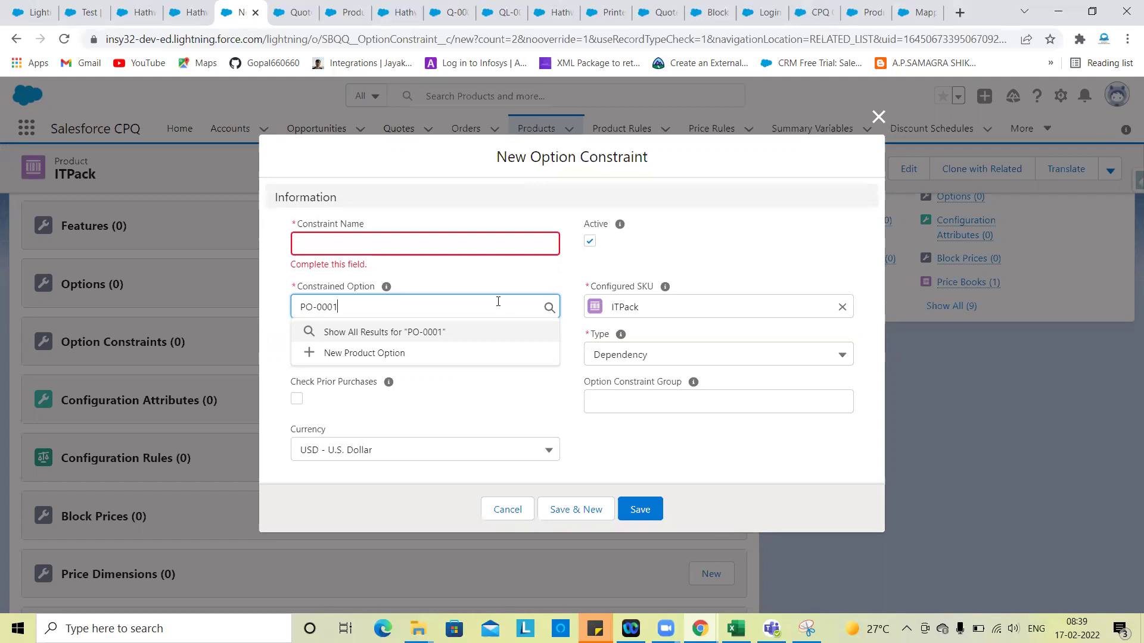
text(489)
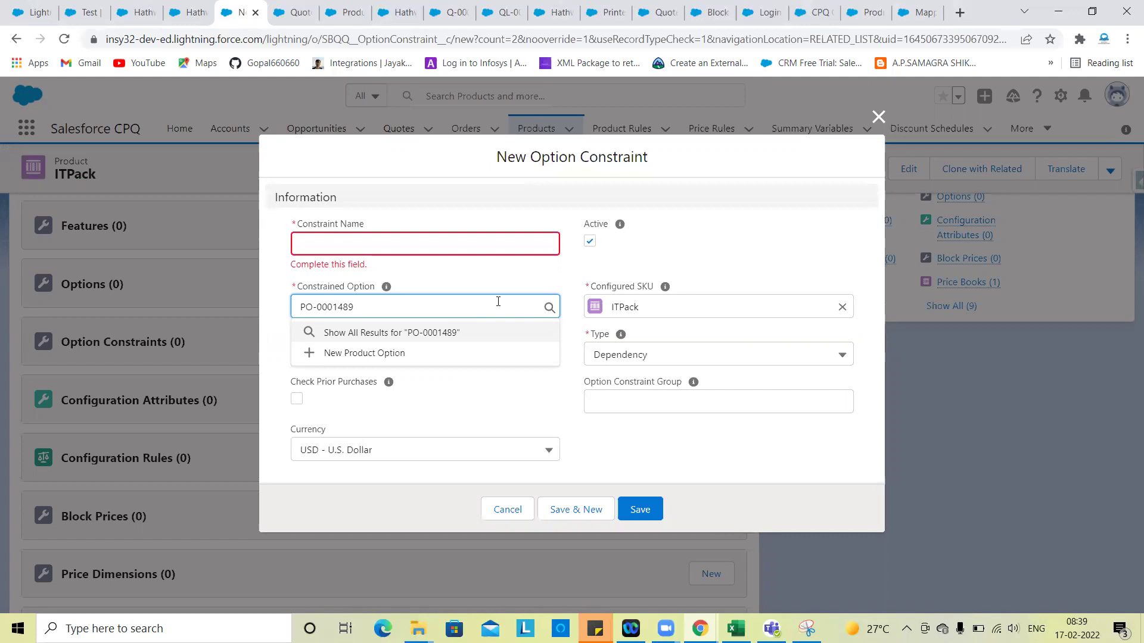
key(BackSpace)
key(BackSpace)
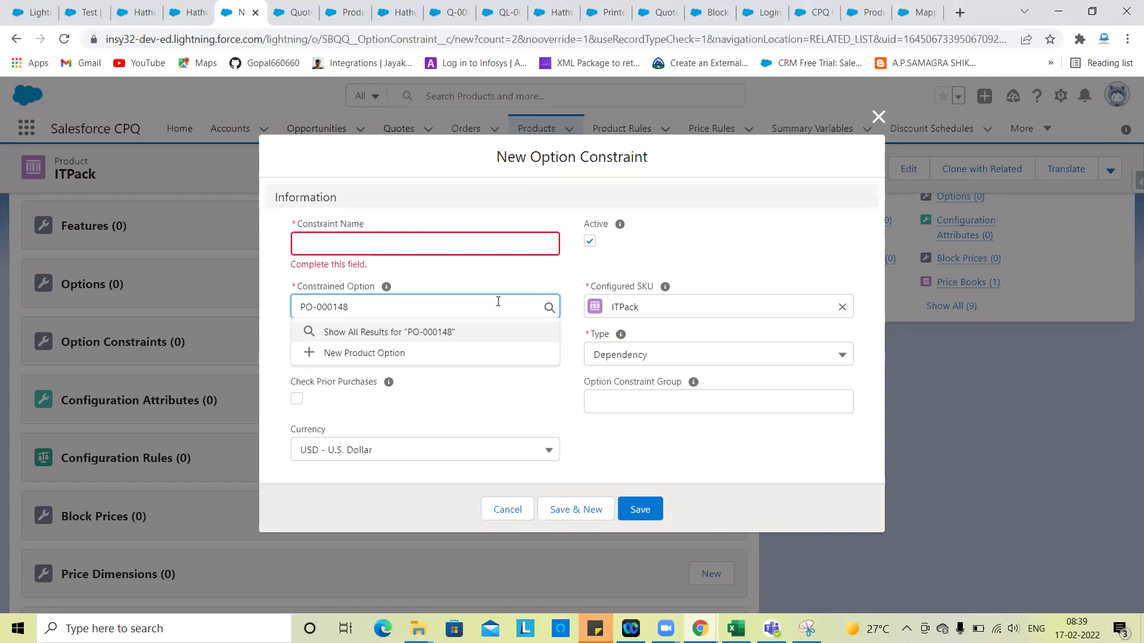
key(BackSpace)
key(BackSpace)
key(BackSpace)
key(BackSpace)
key(BackSpace)
key(BackSpace)
key(BackSpace)
key(BackSpace)
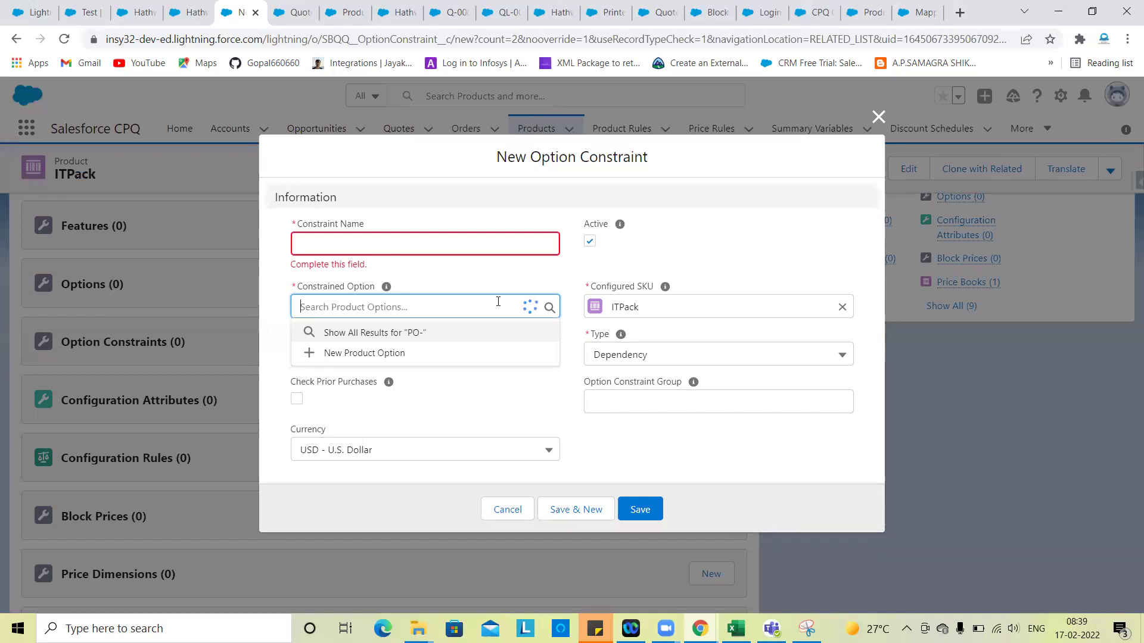
click(602, 439)
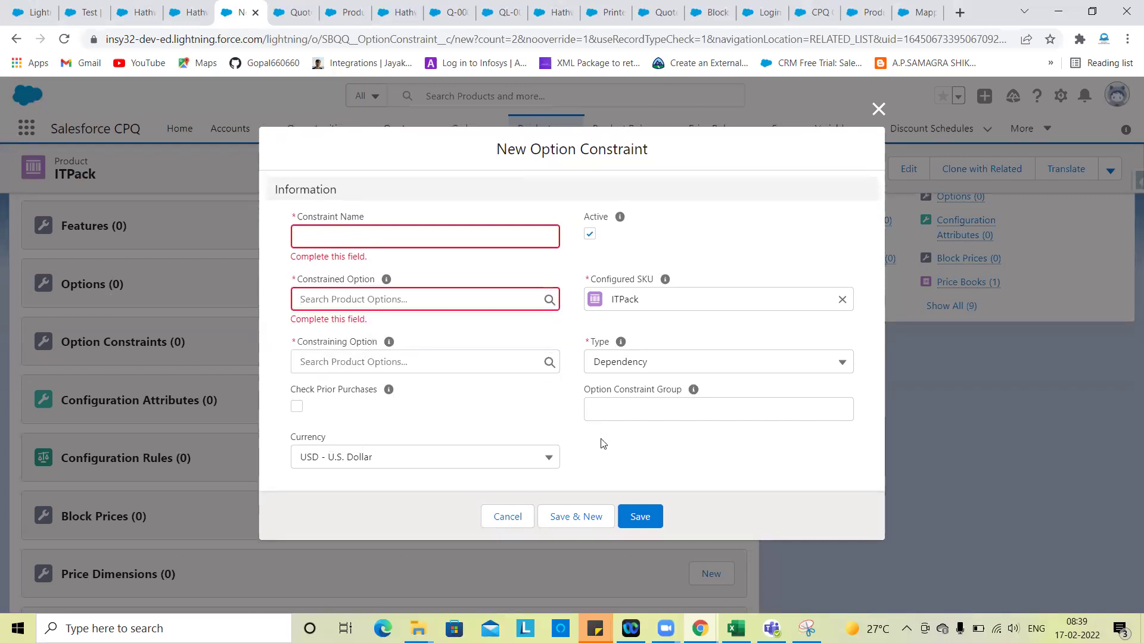
click(493, 518)
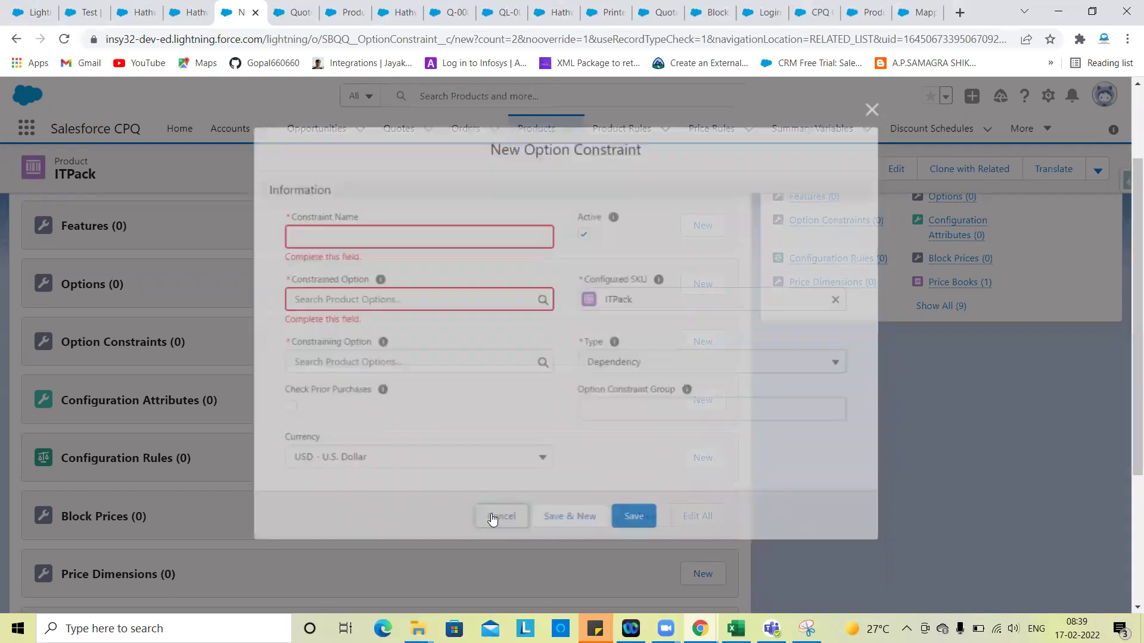